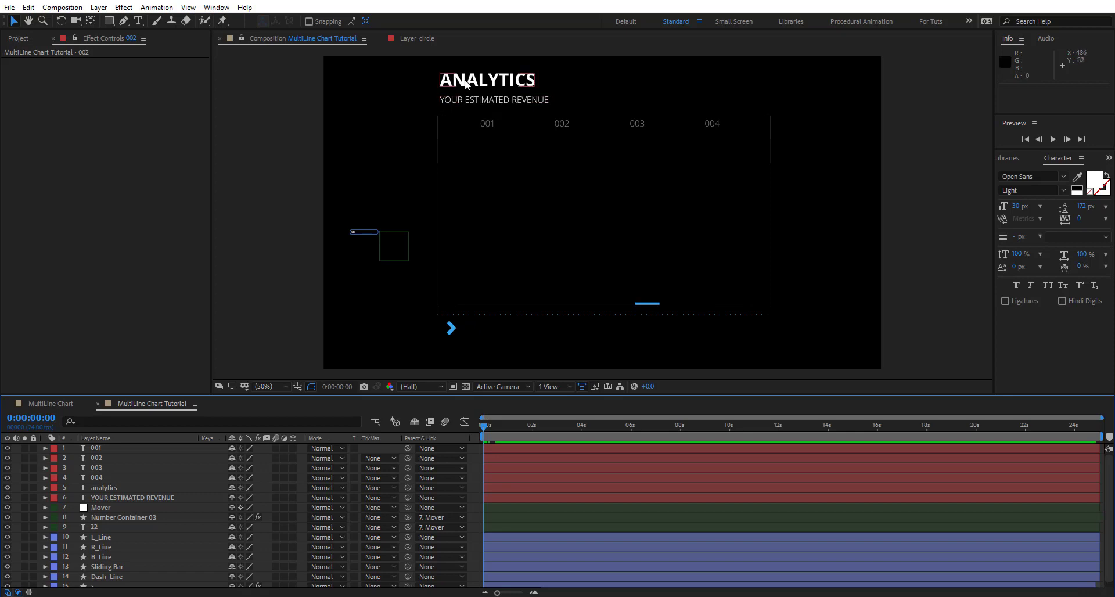
Examine the title, subtitle, numbered column labels and left border line in the composition.
left_click(494, 99)
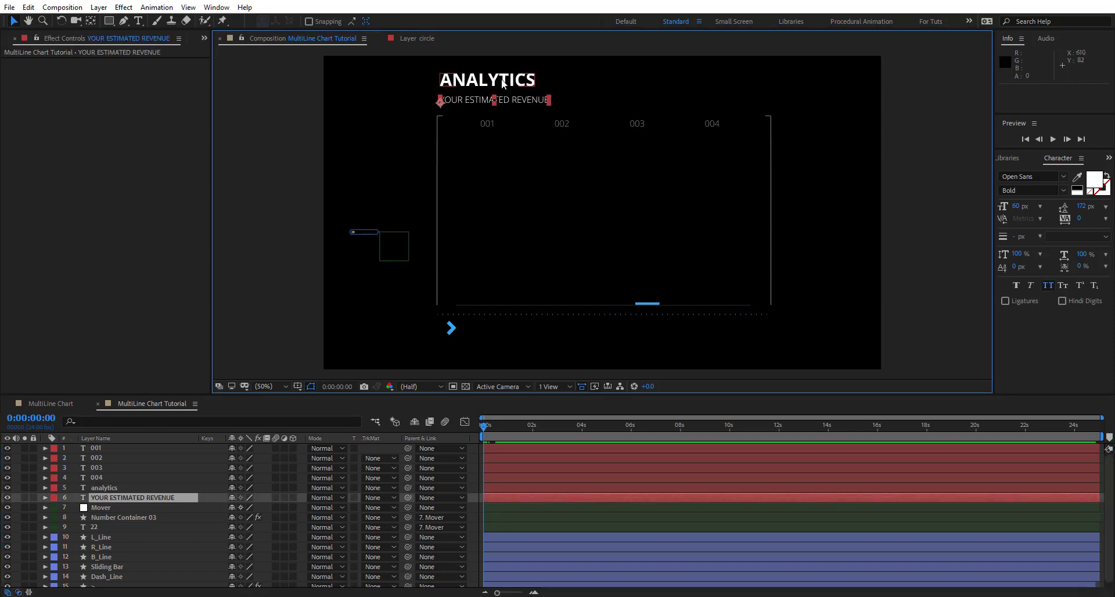
left_click(500, 78)
left_click(487, 125)
left_click(563, 125)
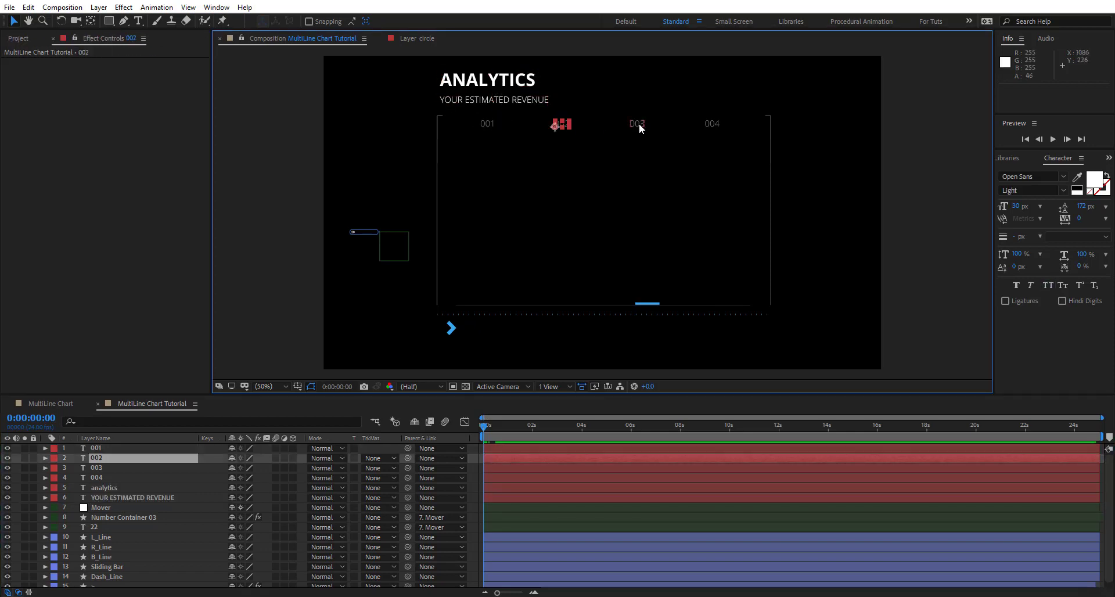
left_click(637, 124)
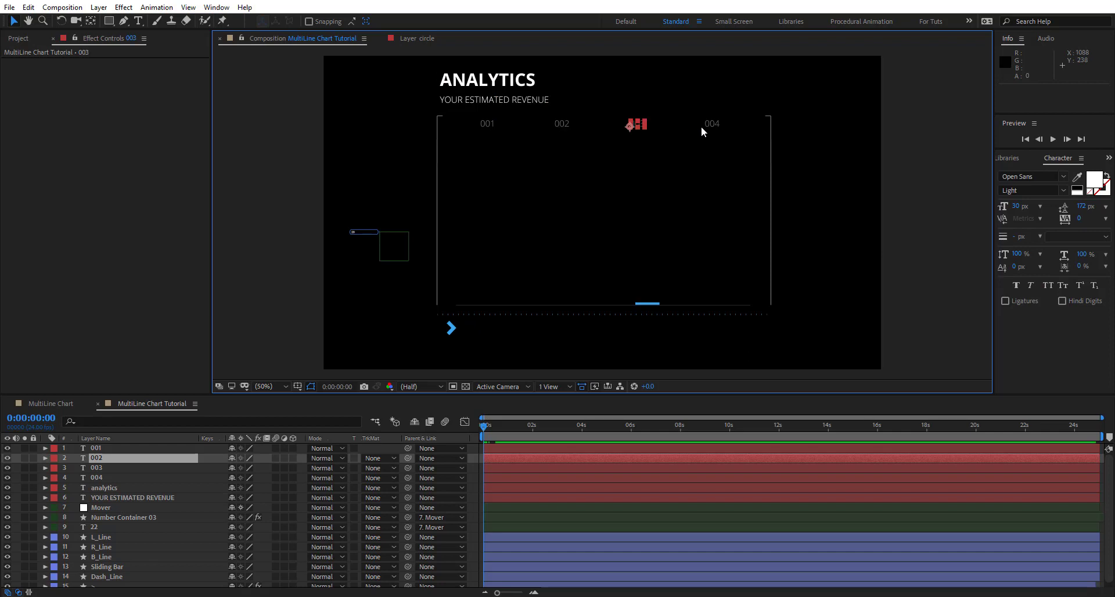
left_click(436, 199)
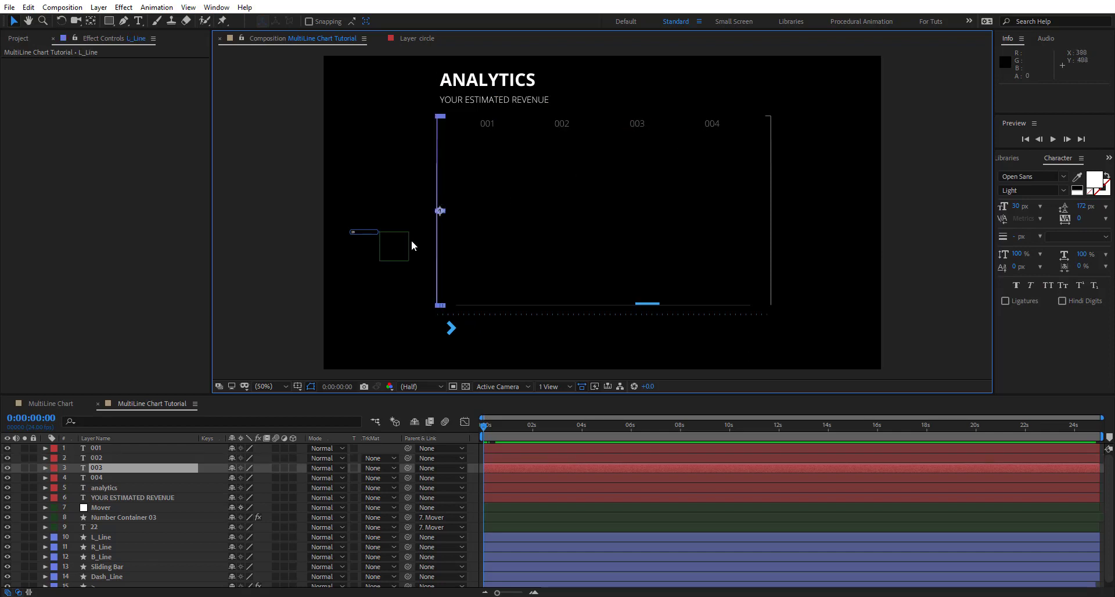
Inspect the contents of the L_Line layer down to Shape 1 and its stroke, and collapse the layer.
left_click(45, 538)
left_click(55, 547)
left_click(66, 557)
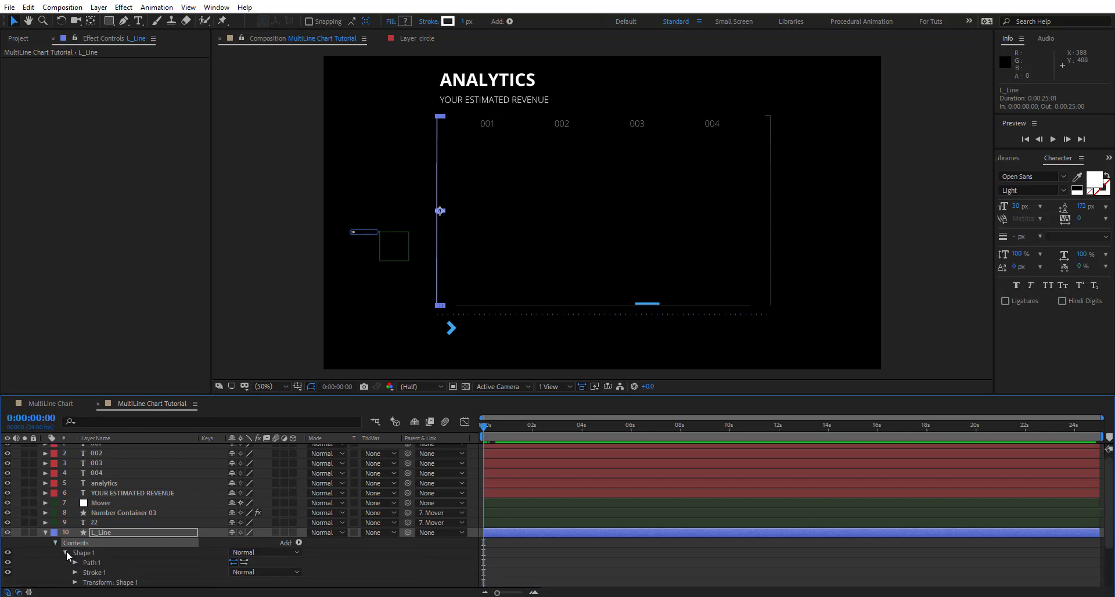
left_click(94, 572)
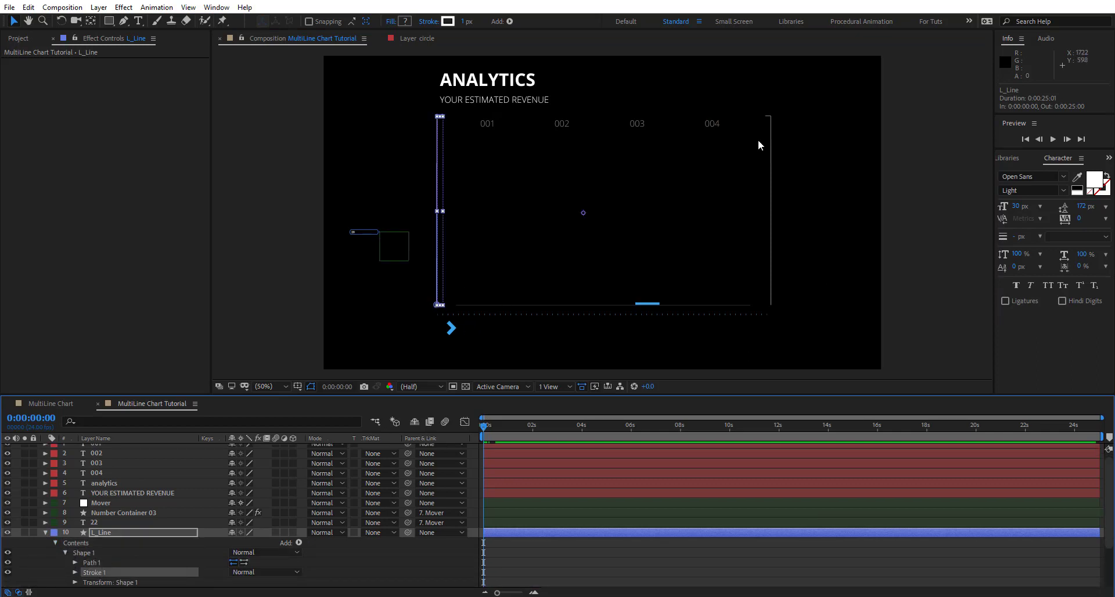
left_click(46, 533)
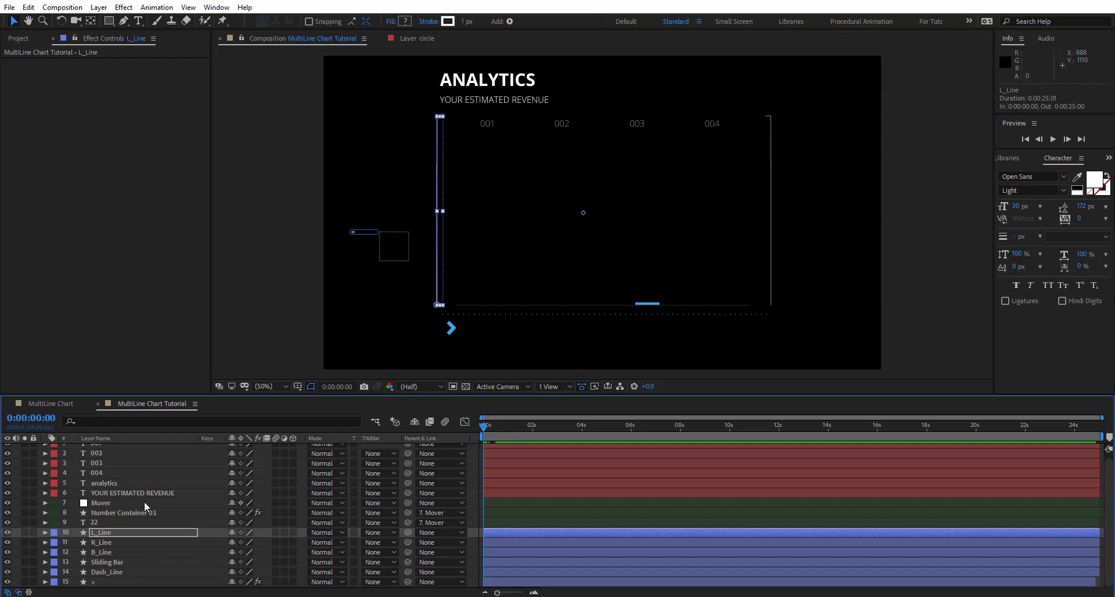
scroll(154, 500, "up", 1)
scroll(111, 518, "down", 1)
left_click(475, 468)
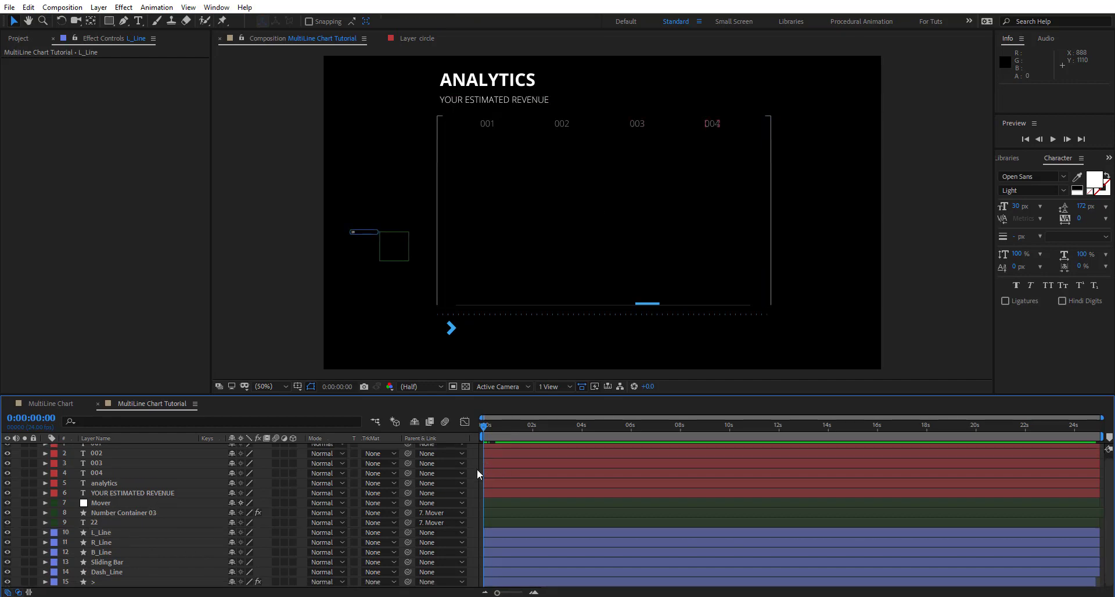
scroll(476, 468, "up", 1)
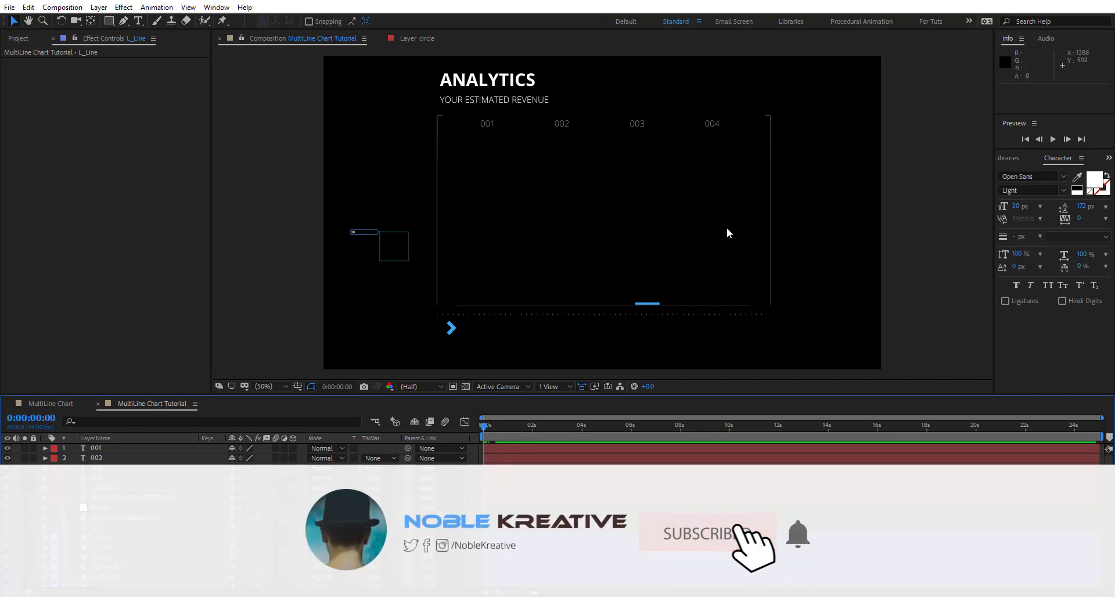
Shift all layers in time so they start at about 2 seconds.
left_click(145, 496)
key("ctrl+a")
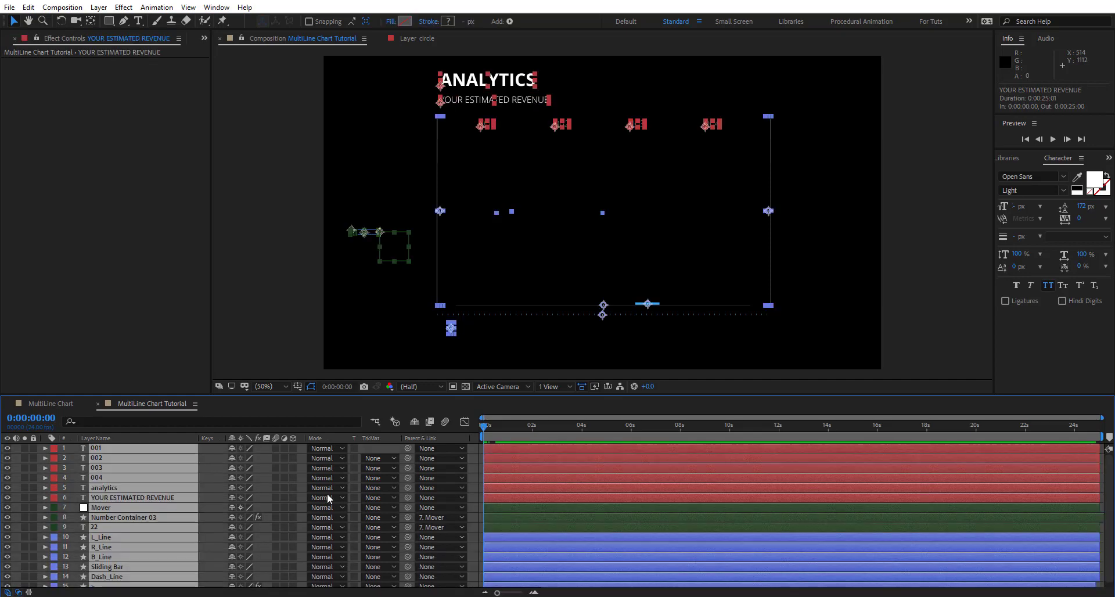
scroll(507, 497, "down", 1)
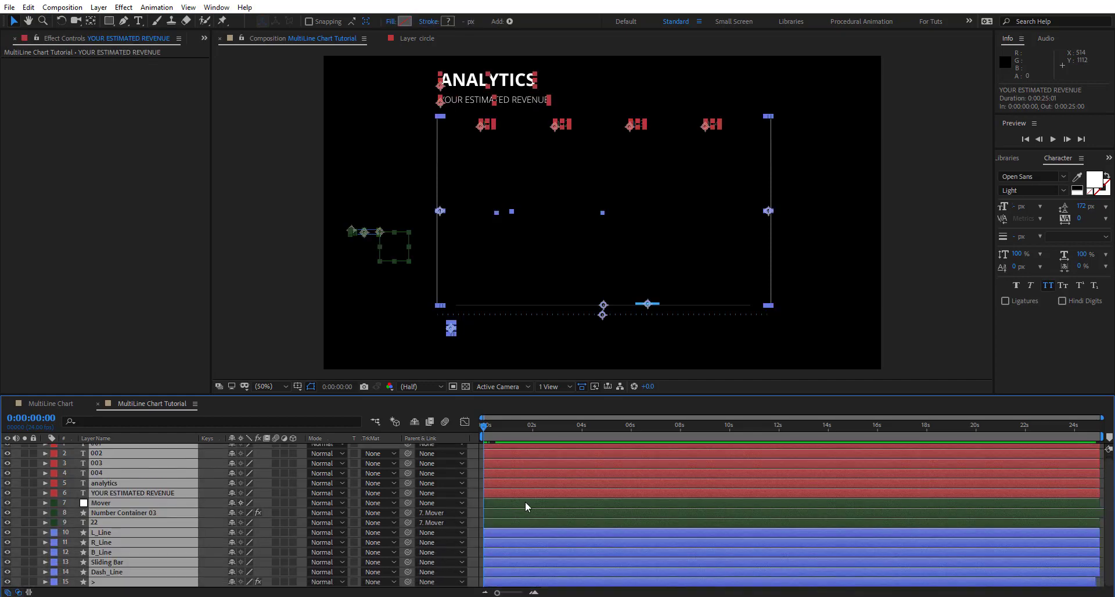
left_click_drag(525, 502, 557, 499)
Move the six shape layers from L_Line through > back to the start of the timeline.
left_click(521, 556)
left_click(554, 532)
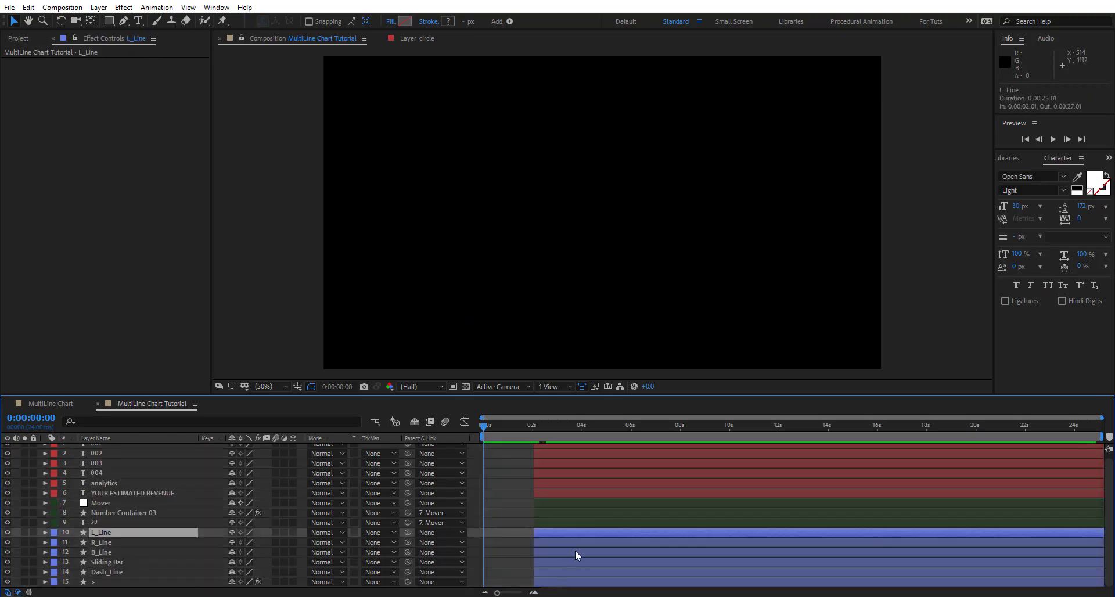
left_click(553, 534, "shift")
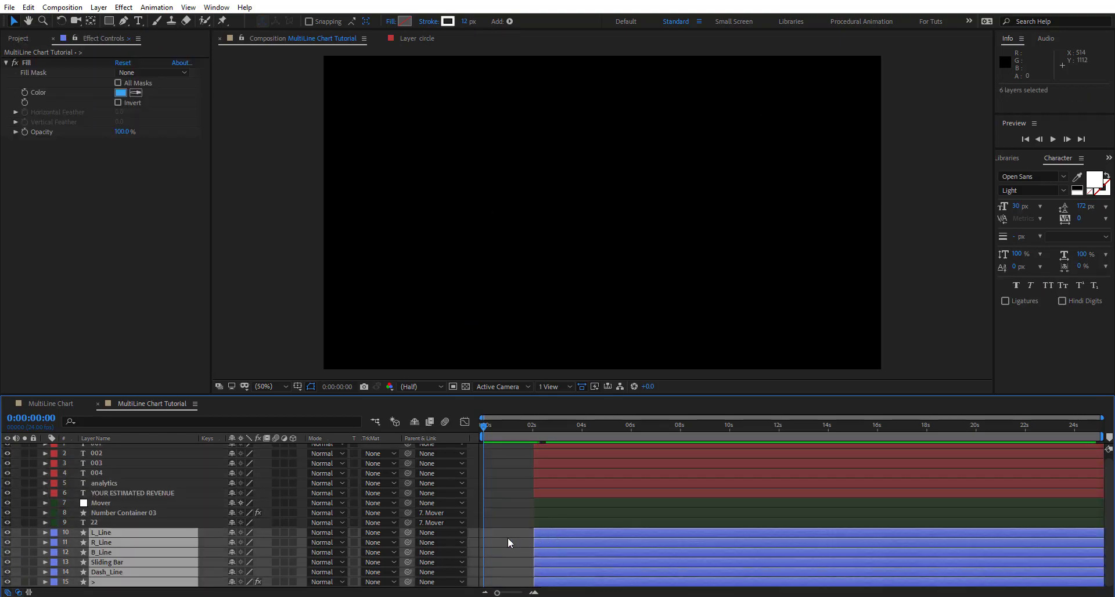
key("[")
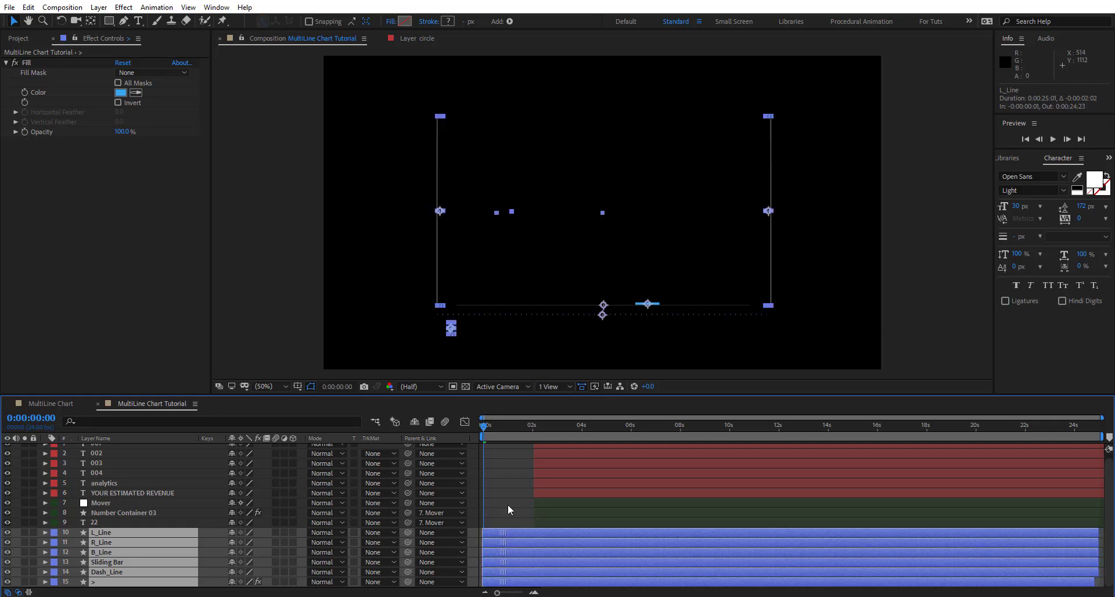
left_click(494, 466)
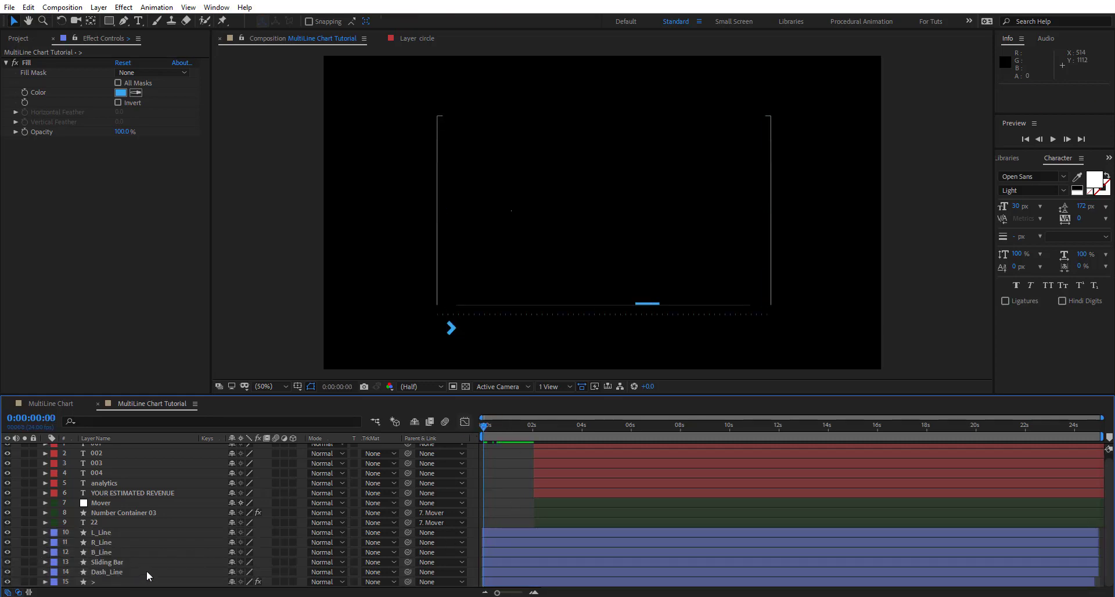
Add Scale keyframes at 100% to the B_Line layer at 0 and 20 frames.
left_click(123, 552)
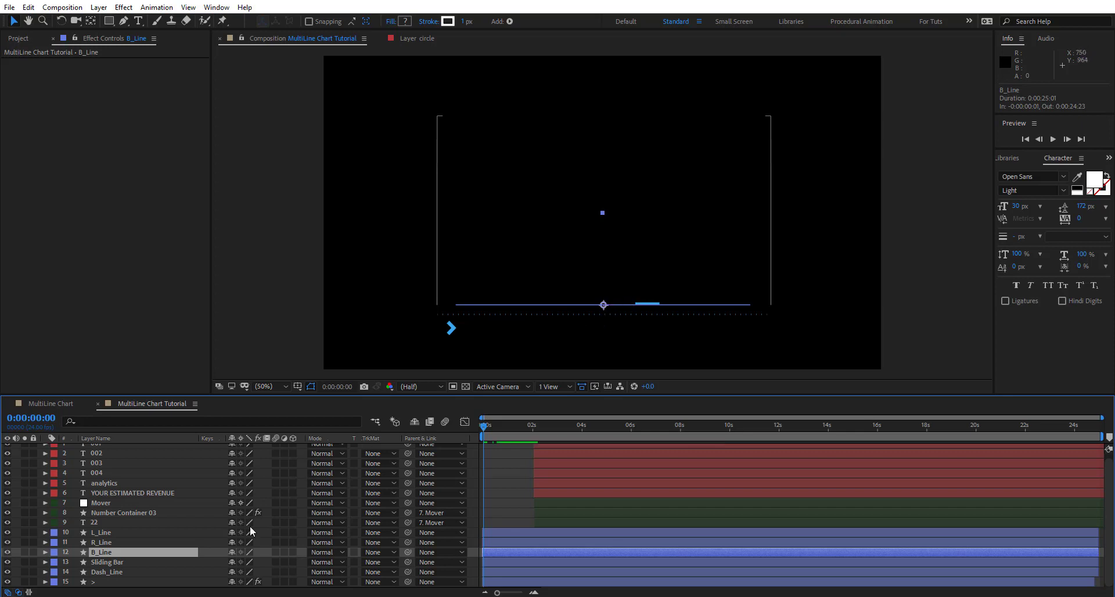
key("s")
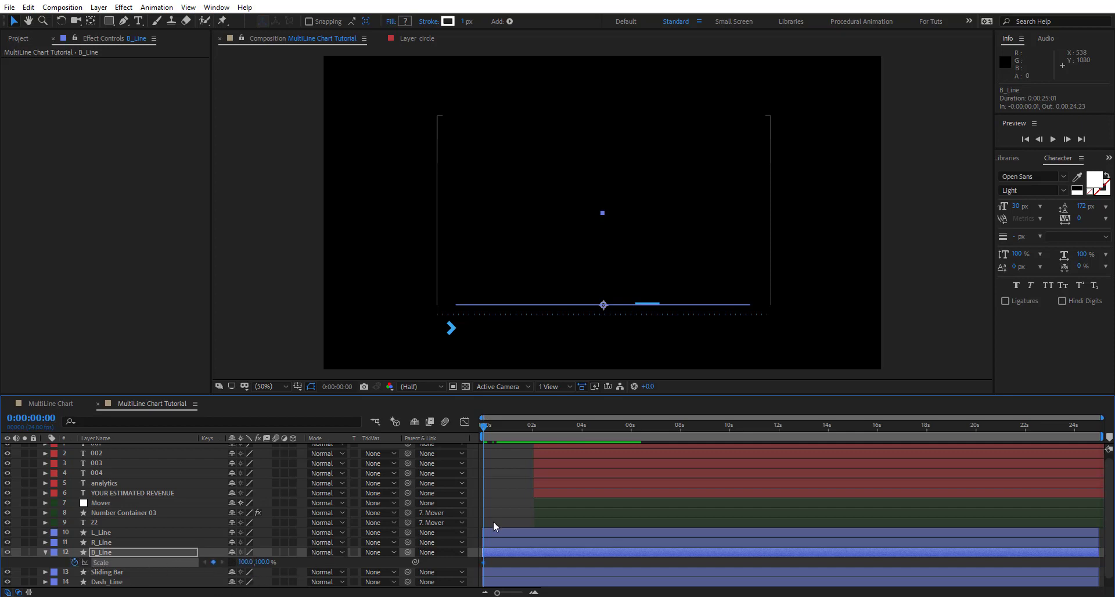
key("shift+Page_Down")
key("shift+Page_Down")
left_click(246, 561)
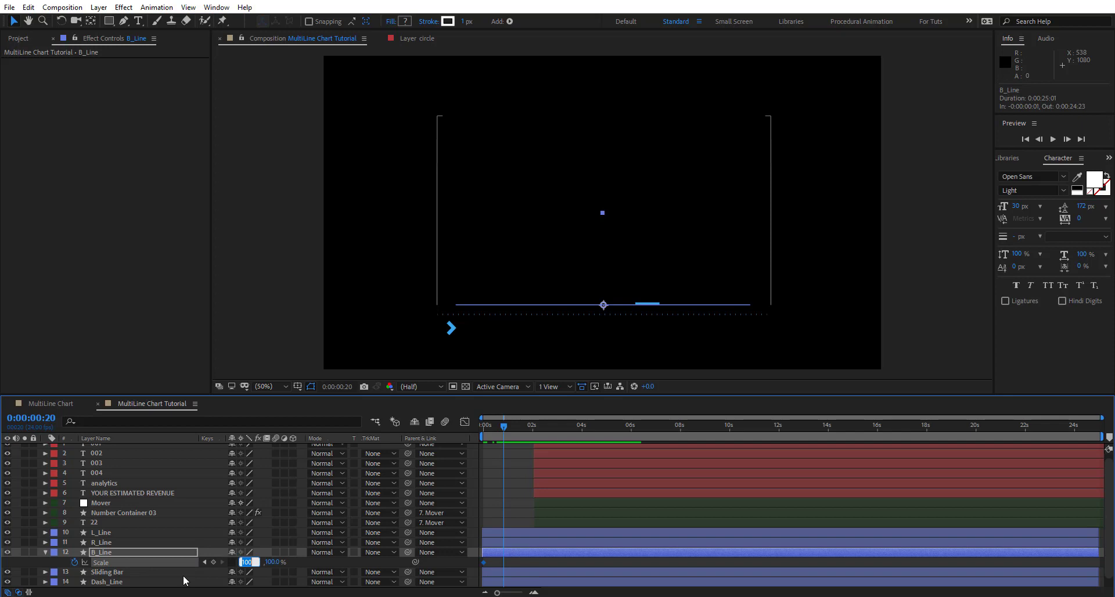
left_click(213, 562)
Set B_Line's horizontal scale to 0% at its first keyframe on frame 0.
left_click_drag(504, 426, 479, 429)
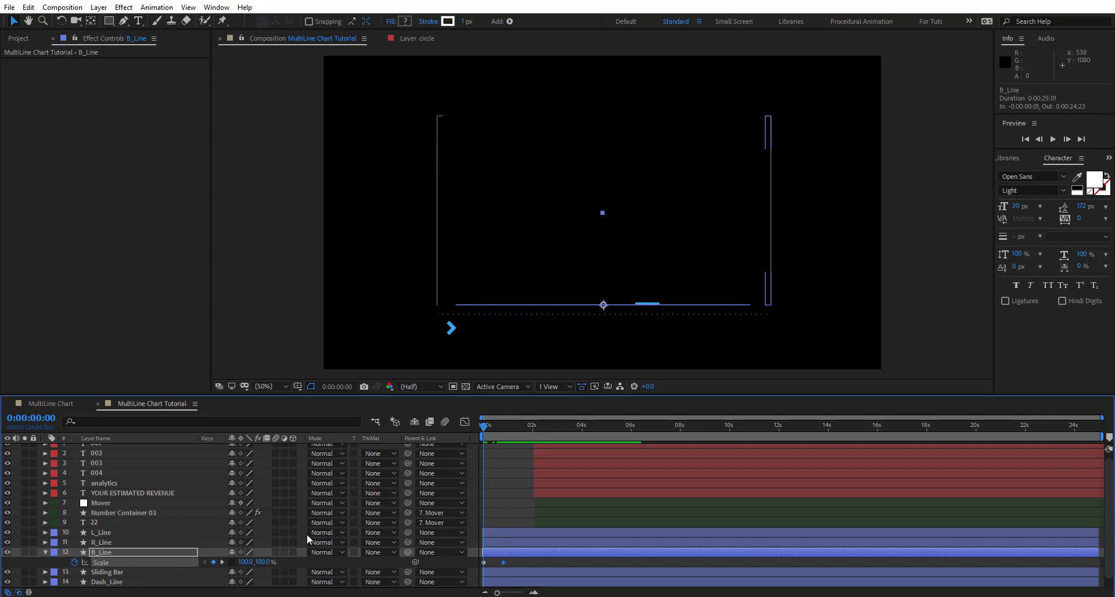
left_click(245, 561)
type("0")
key("Return")
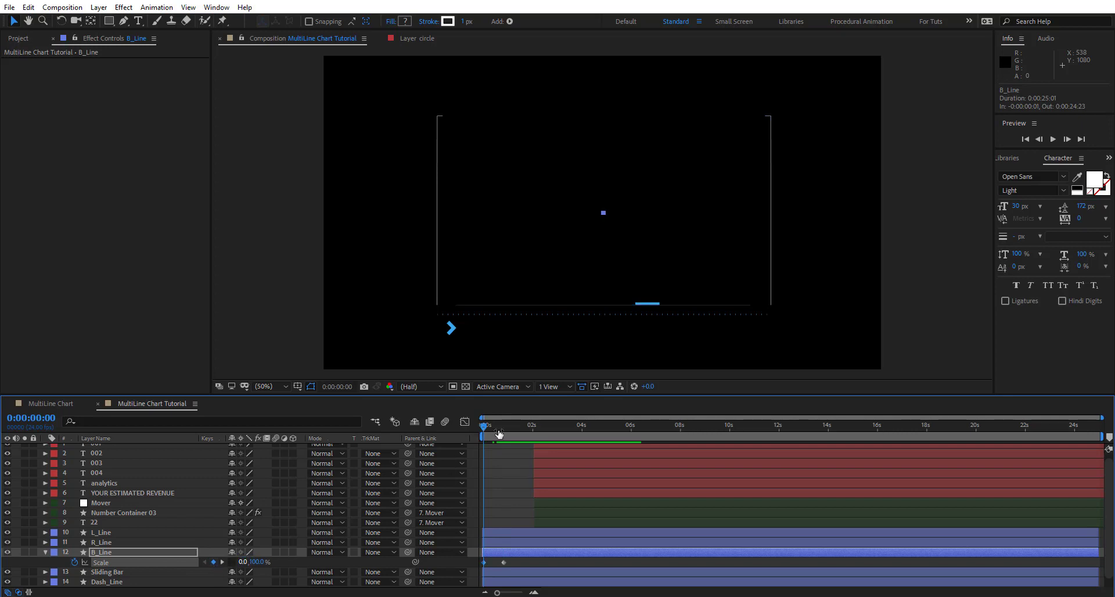
Apply Easy Ease to both B_Line Scale keyframes, scrub through the animation and collapse the layer's properties.
left_click_drag(488, 429, 503, 428)
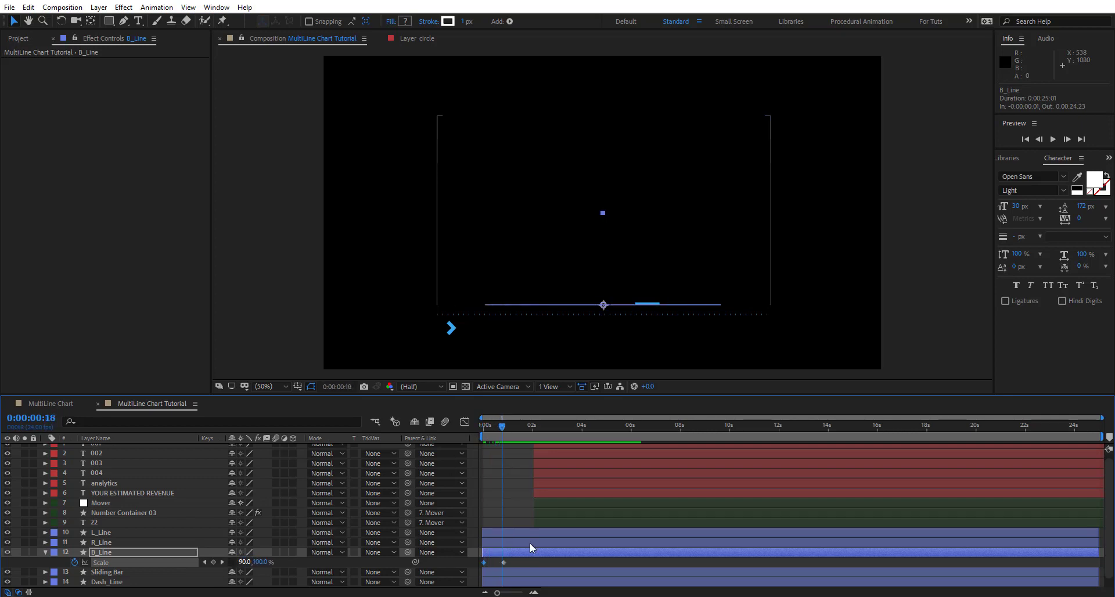
left_click_drag(520, 560, 464, 570)
key("F9")
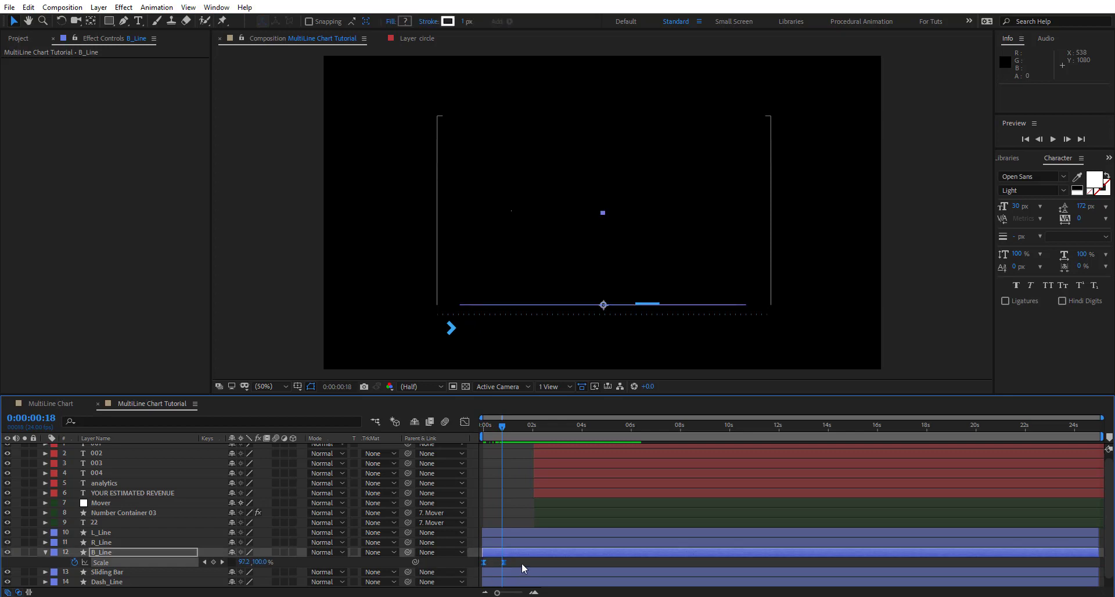
left_click(522, 563)
left_click_drag(497, 429, 494, 429)
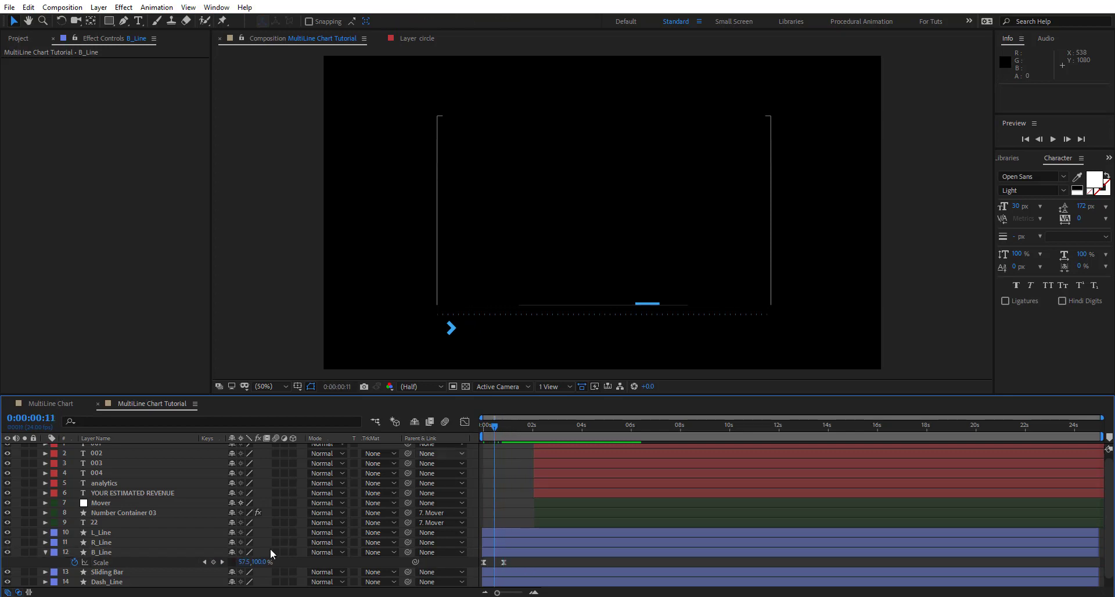
key("u")
Add Scale keyframes of 0% to both the L_Line and R_Line layers at frame 0.
left_click(106, 544)
left_click(108, 533, "shift")
key("Home")
key("s")
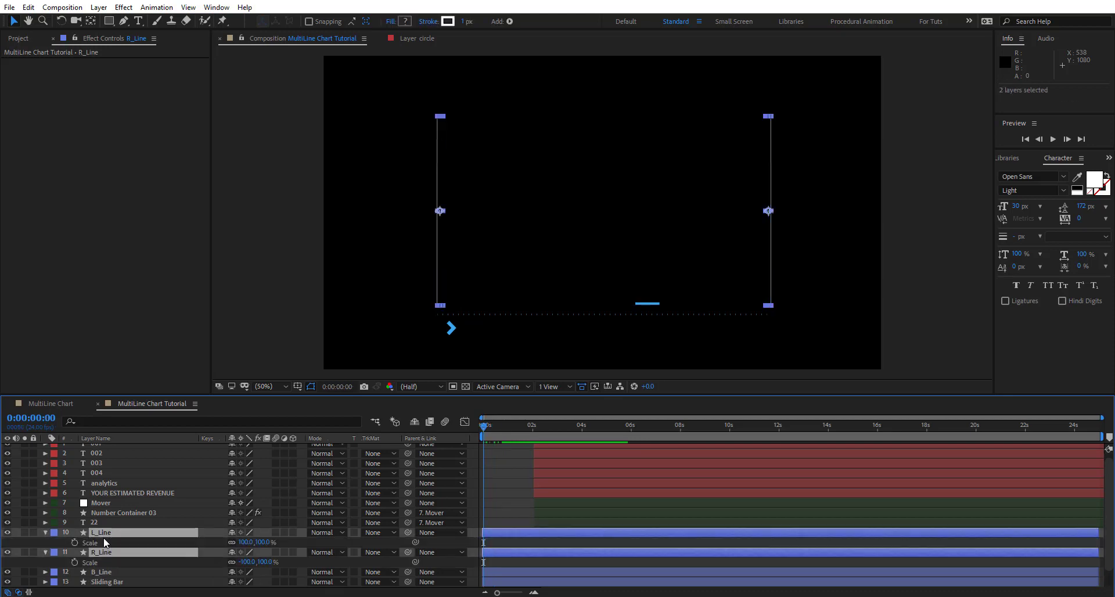
left_click(74, 542)
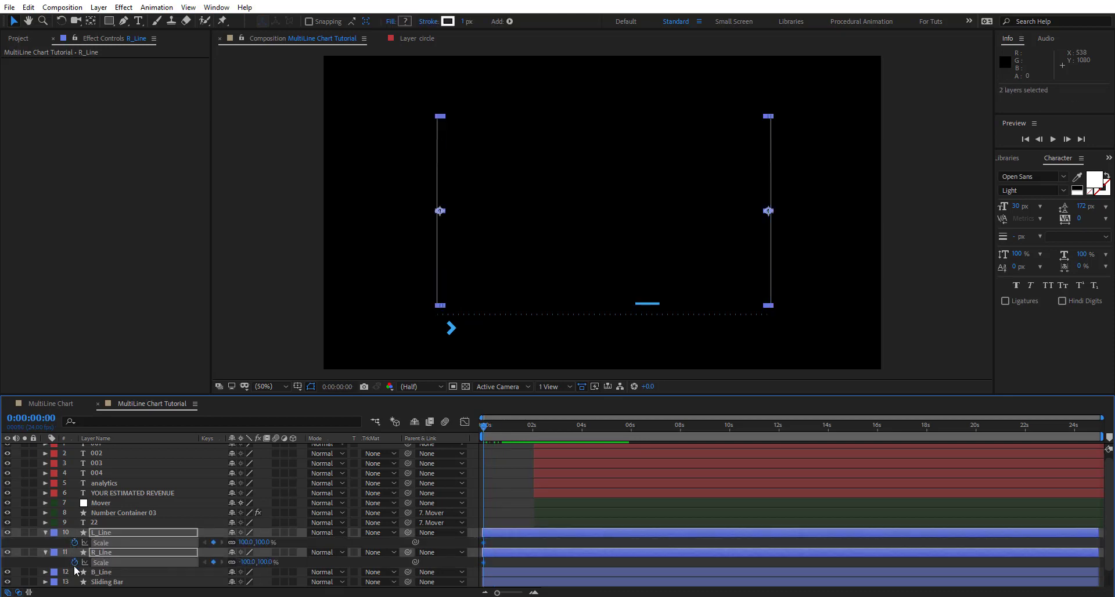
left_click(264, 543)
type("0")
key("Return")
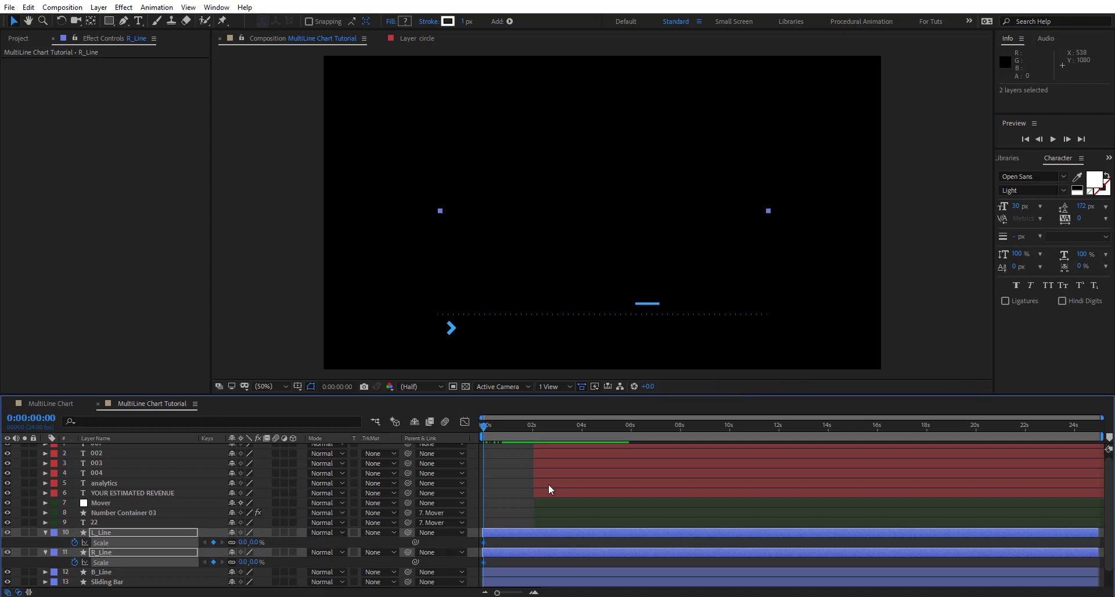
Set the scale of L_Line and R_Line to 100% at frame 20 and preview the animation.
key("shift+Page_Down")
key("shift+Page_Down")
left_click(255, 542)
type("100")
key("Return")
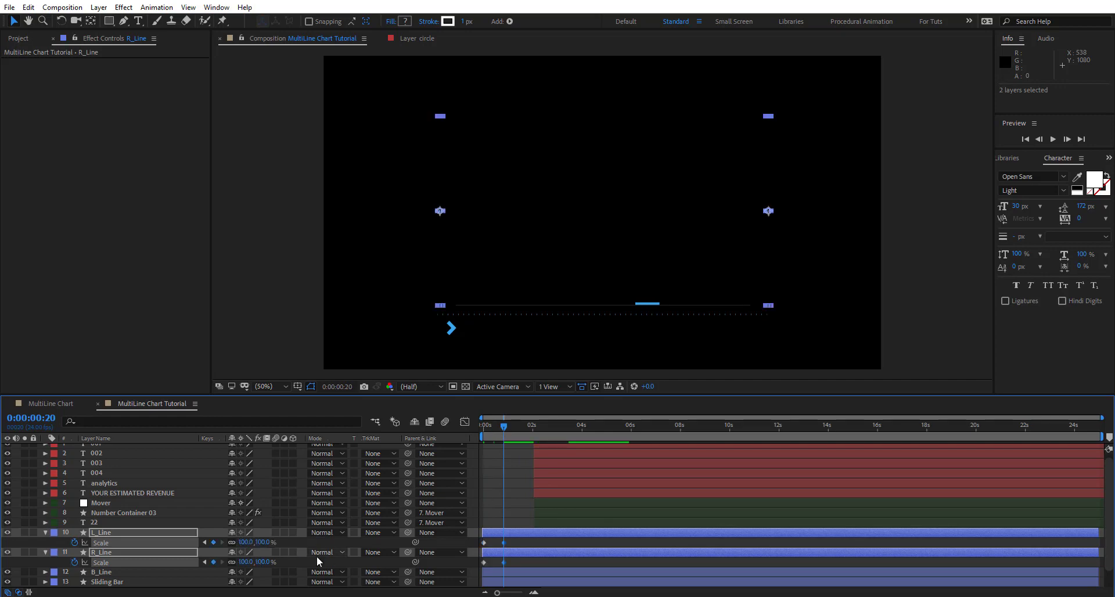
left_click(507, 472)
mouse_move(496, 426)
left_mouse_down()
mouse_move(475, 428)
mouse_move(496, 426)
left_mouse_up()
key("space")
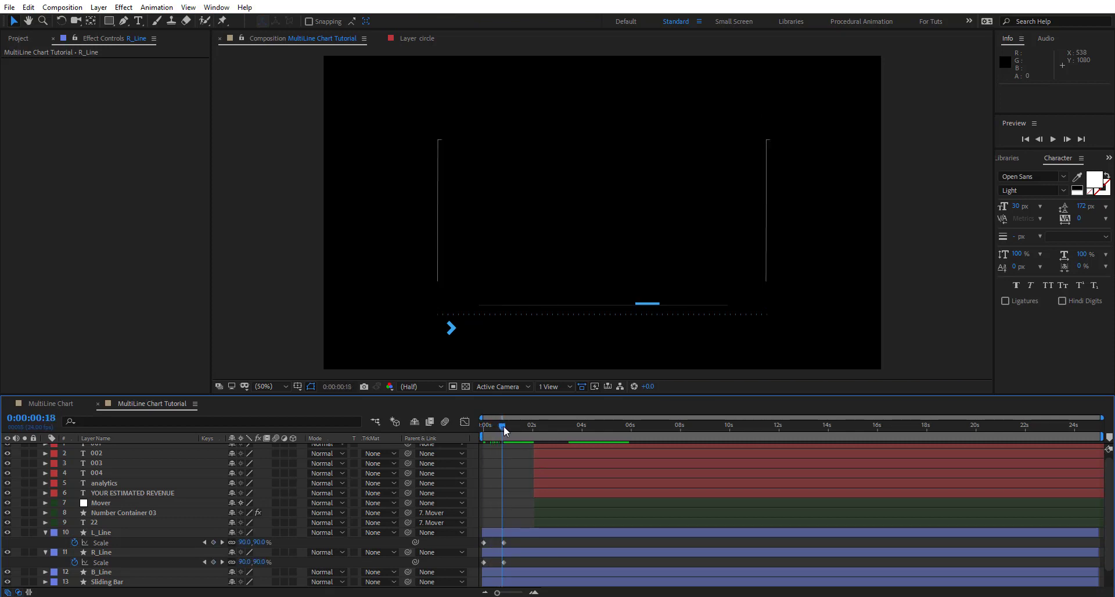
Apply Easy Ease to all Scale keyframes of L_Line and R_Line.
left_click_drag(479, 567, 520, 538)
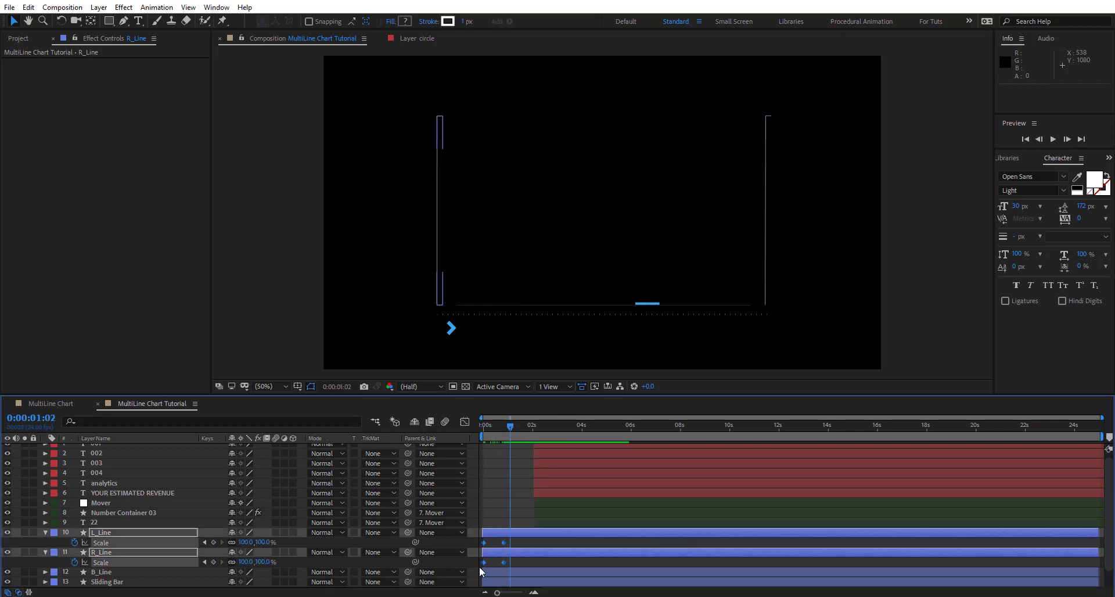
key("F9")
left_click(526, 544)
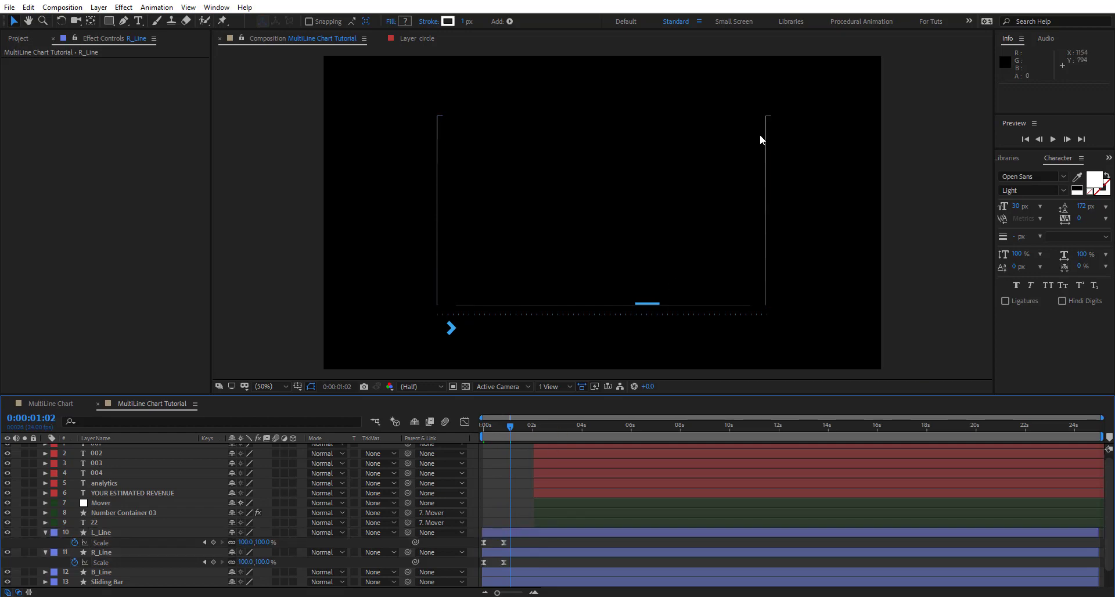
left_click(244, 562)
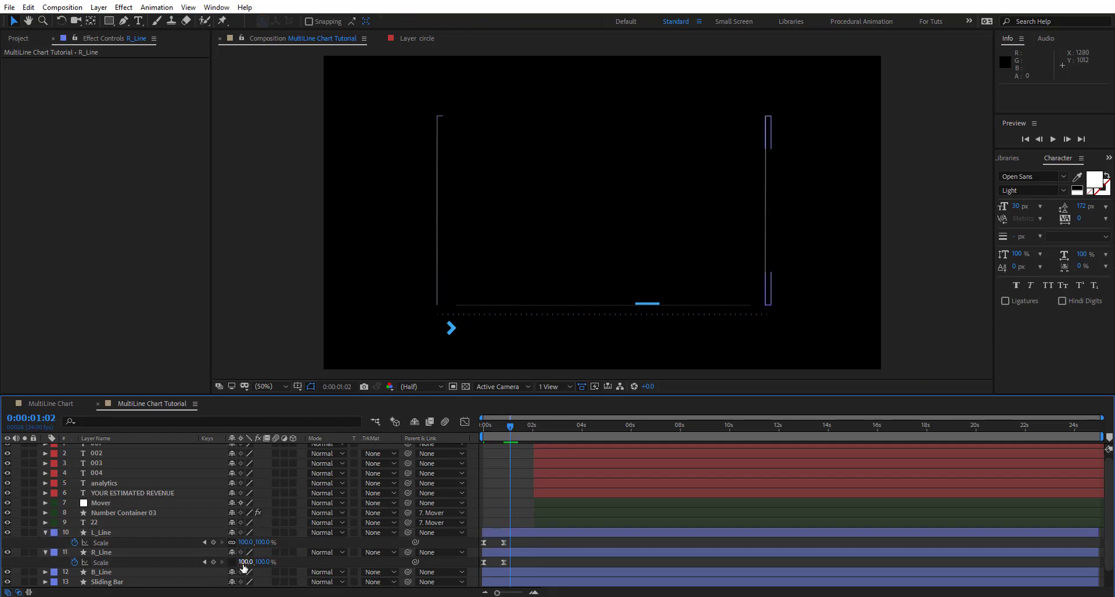
left_click(127, 563)
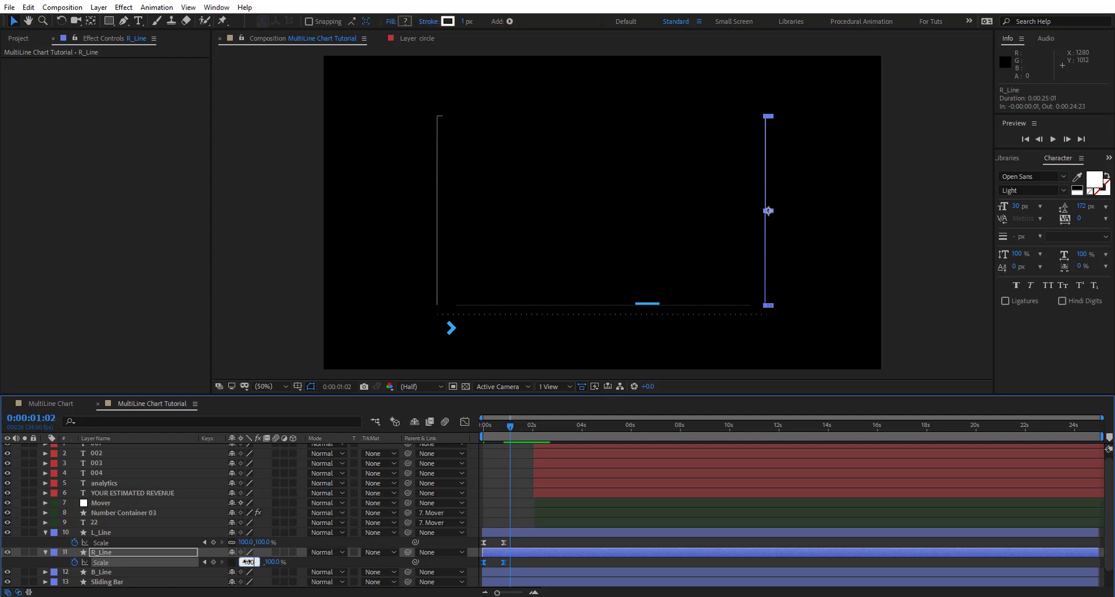
key("Return")
left_click(515, 563)
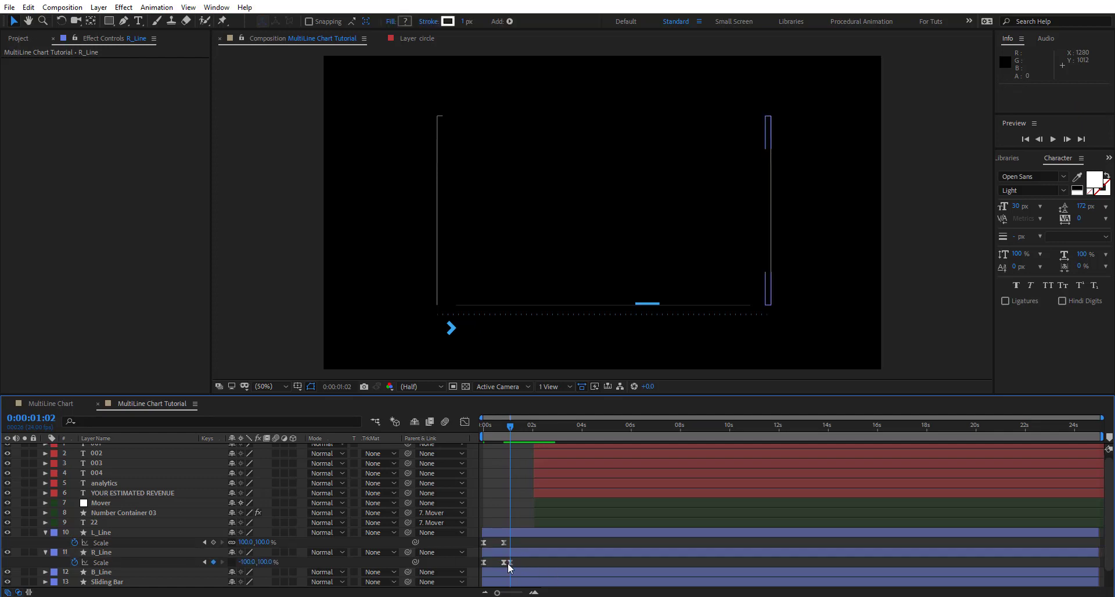
left_click(510, 563)
key("Delete")
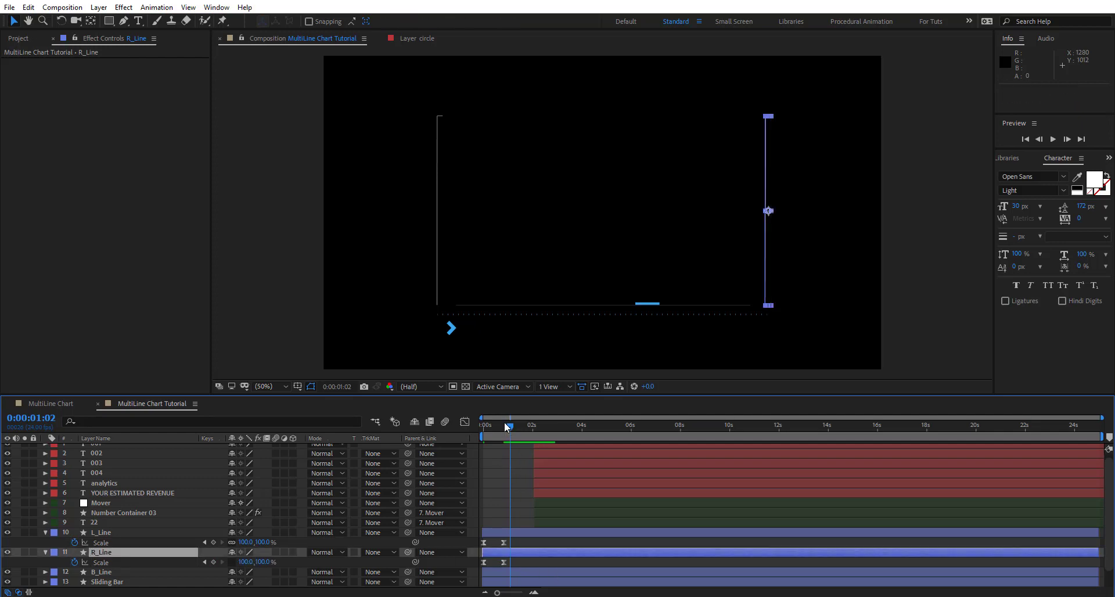
Mirror R_Line at frame 20 by setting its horizontal scale to -100%.
left_click(504, 425)
left_click(112, 562)
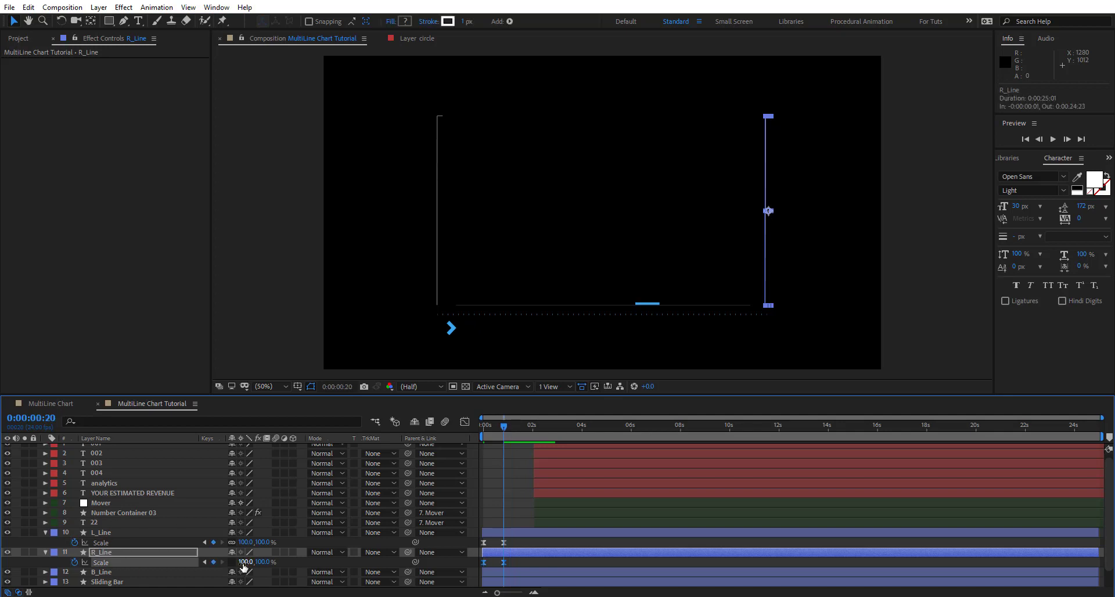
left_click(245, 562)
type("-100")
key("Return")
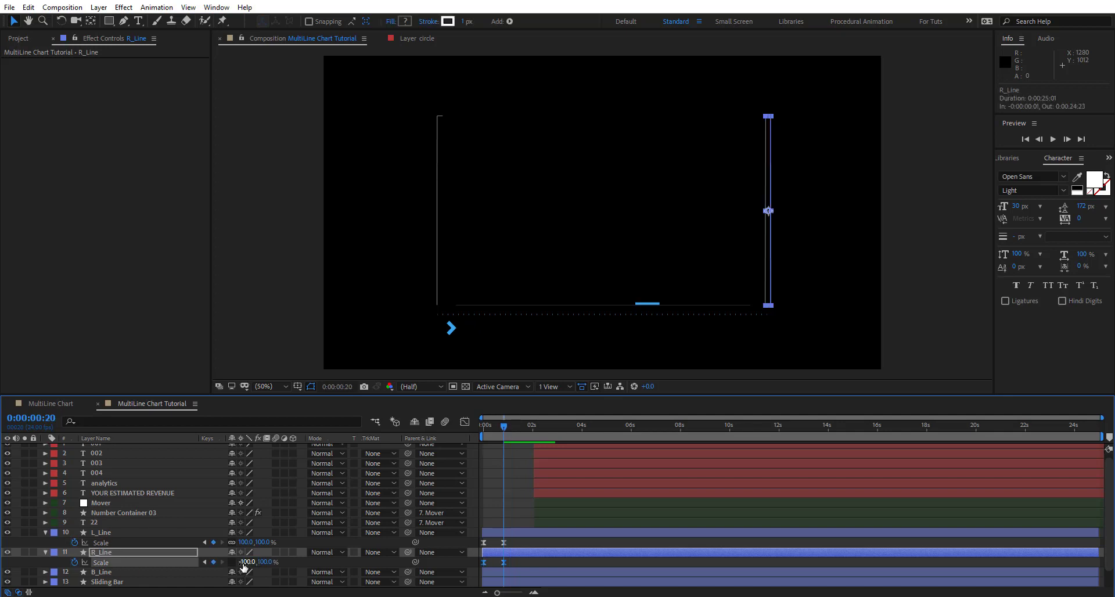
left_click(529, 562)
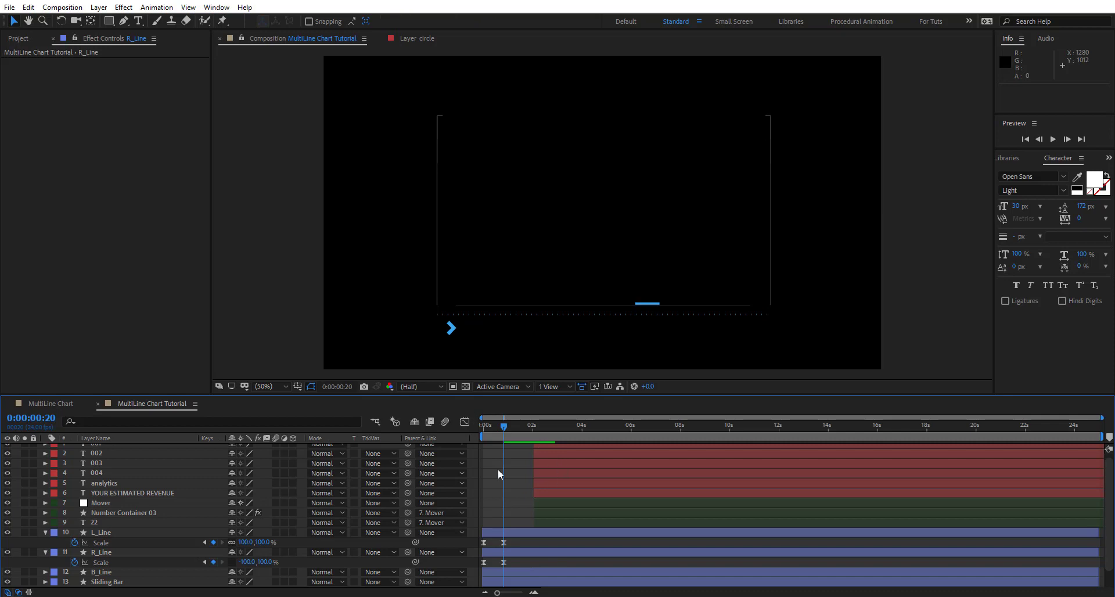
Set R_Line's vertical scale to 0% at frame 0 and scrub through the start of the animation.
left_click_drag(498, 425, 483, 426)
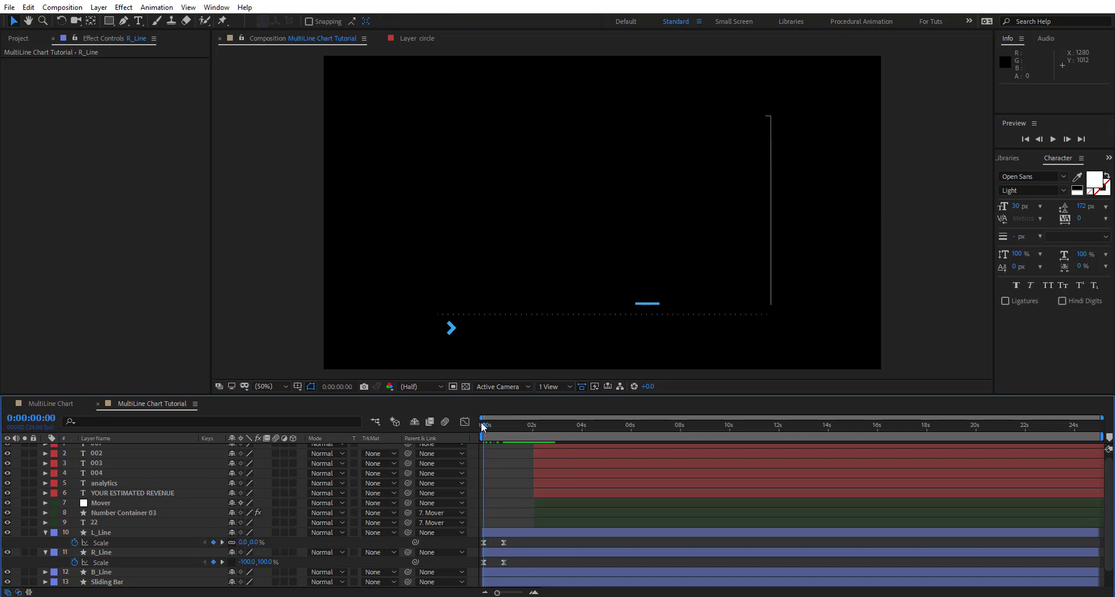
left_click(256, 560)
type("0")
key("Return")
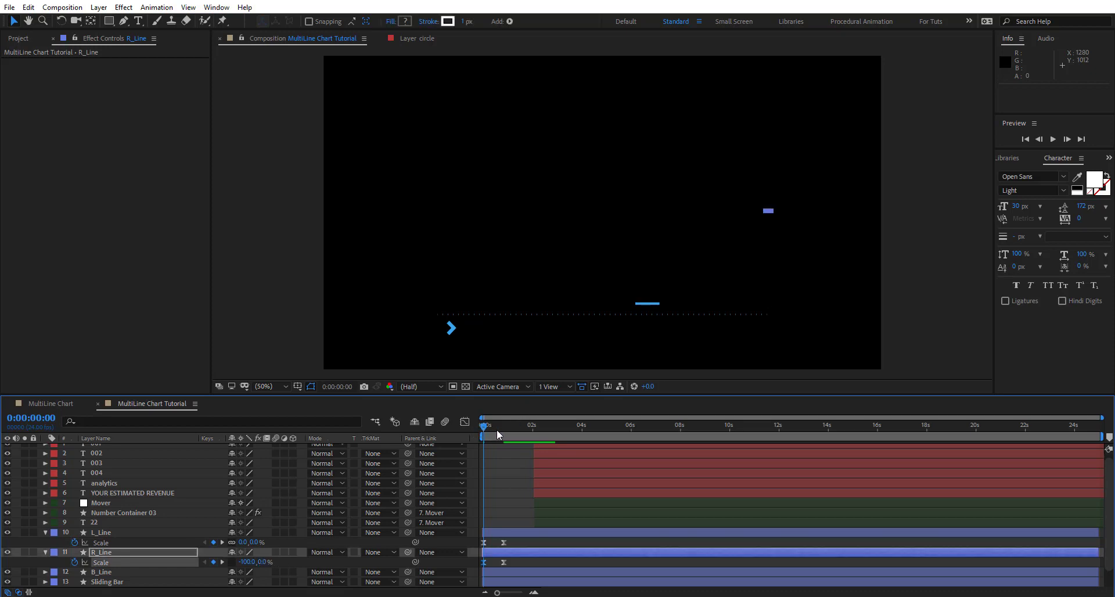
left_click_drag(496, 428, 473, 423)
Shift all Scale keyframes of L_Line and R_Line two frames later, and preview with the work area ending at 0:00:01:16.
left_click_drag(478, 544, 508, 563)
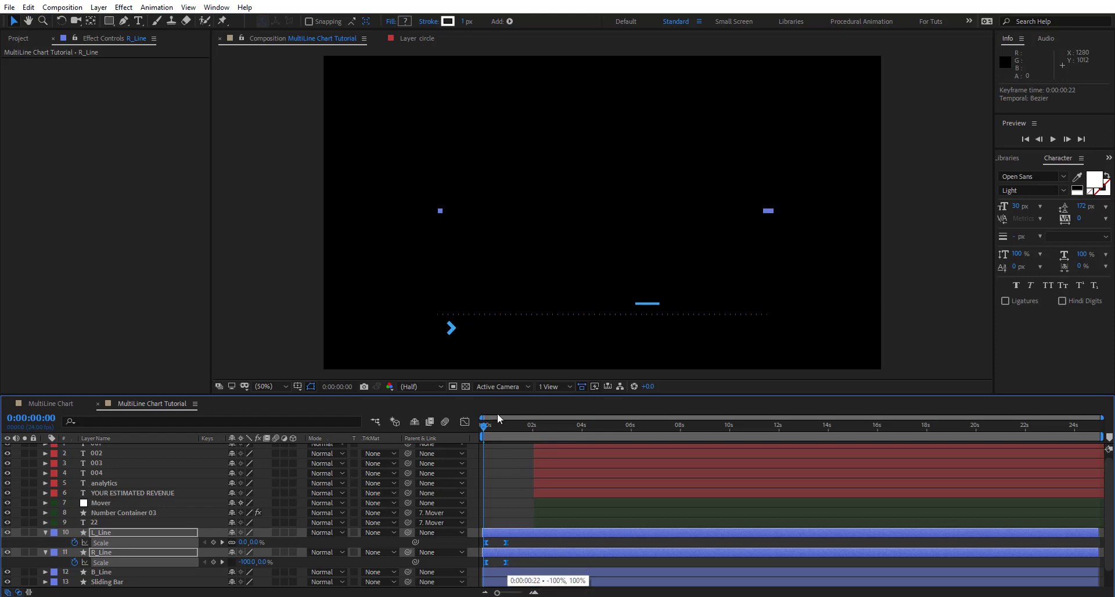
left_click_drag(510, 426, 524, 431)
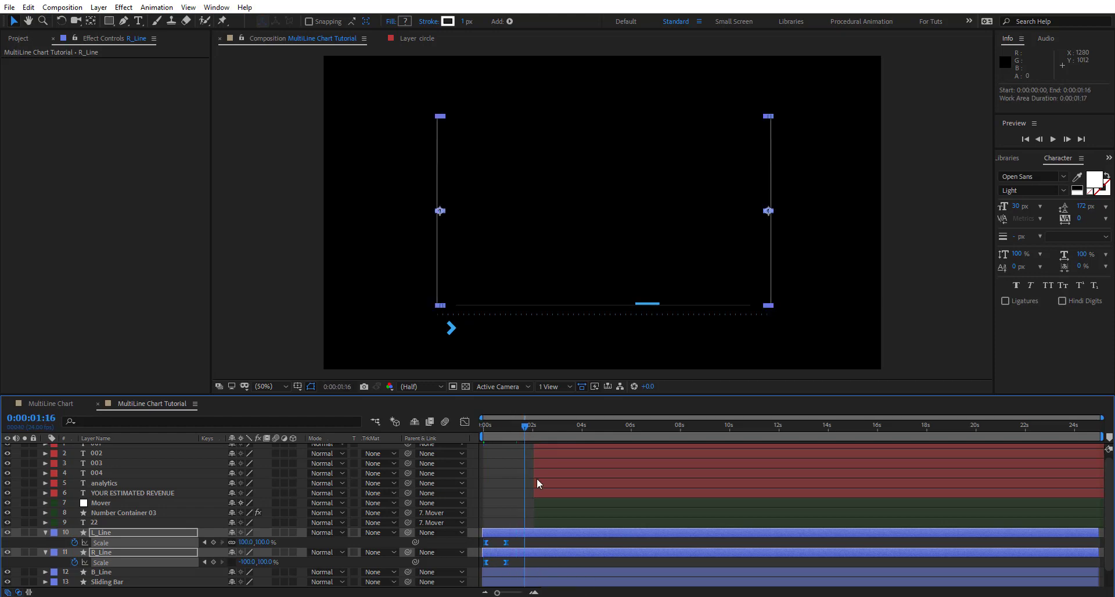
key("n")
key("space")
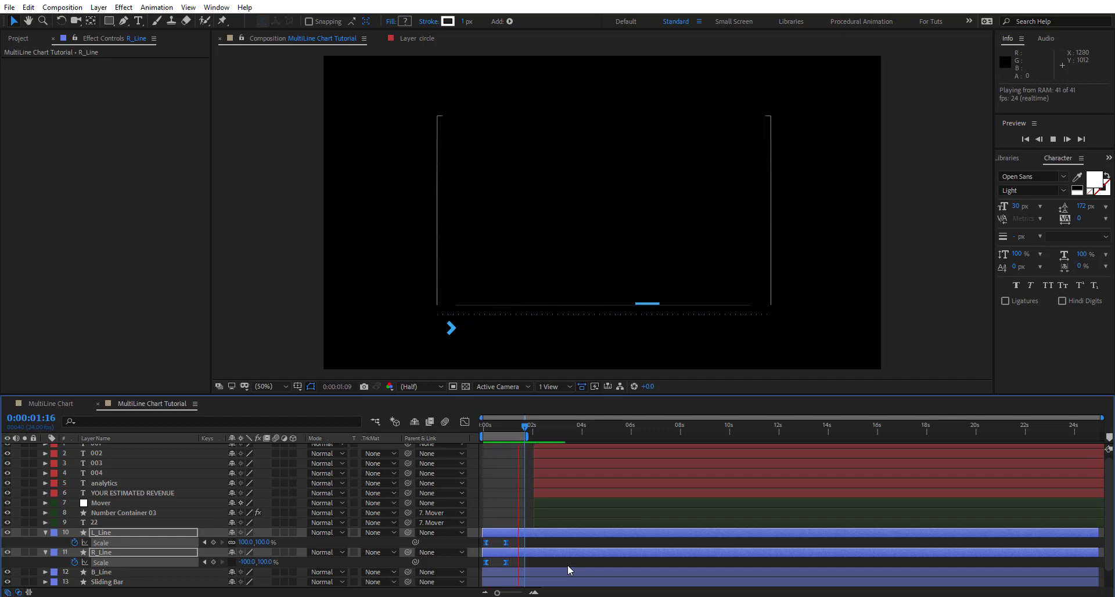
key("space")
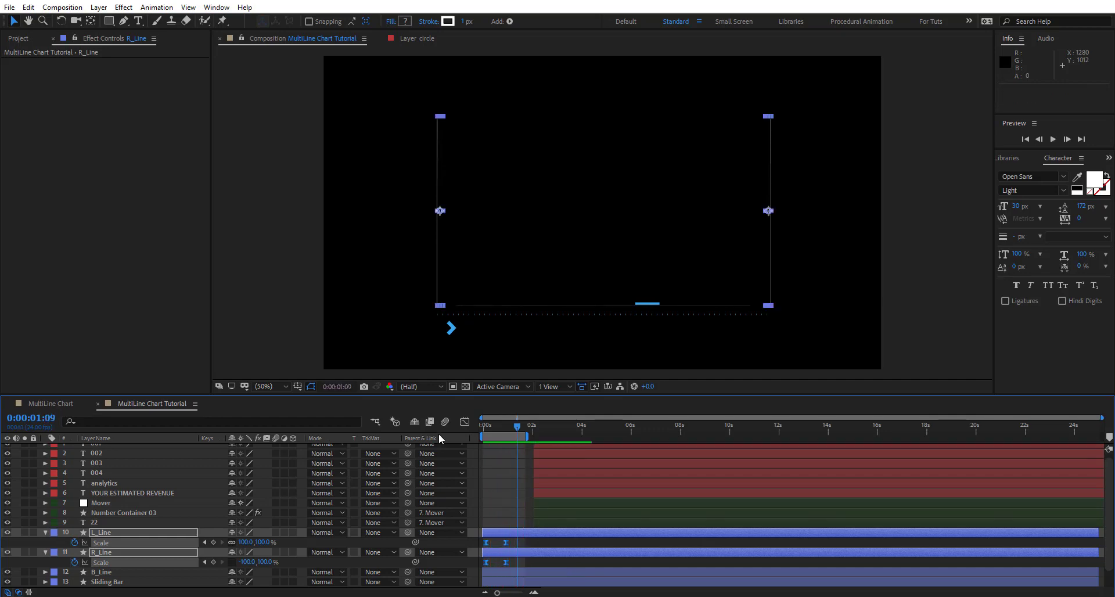
Reshape the Scale speed curves of L_Line and R_Line in the Graph Editor to peak early, with a long ease into the last keyframe.
left_click(465, 422)
left_click_drag(480, 554, 527, 530)
key("equal")
key("equal")
scroll(546, 539, "left", 2)
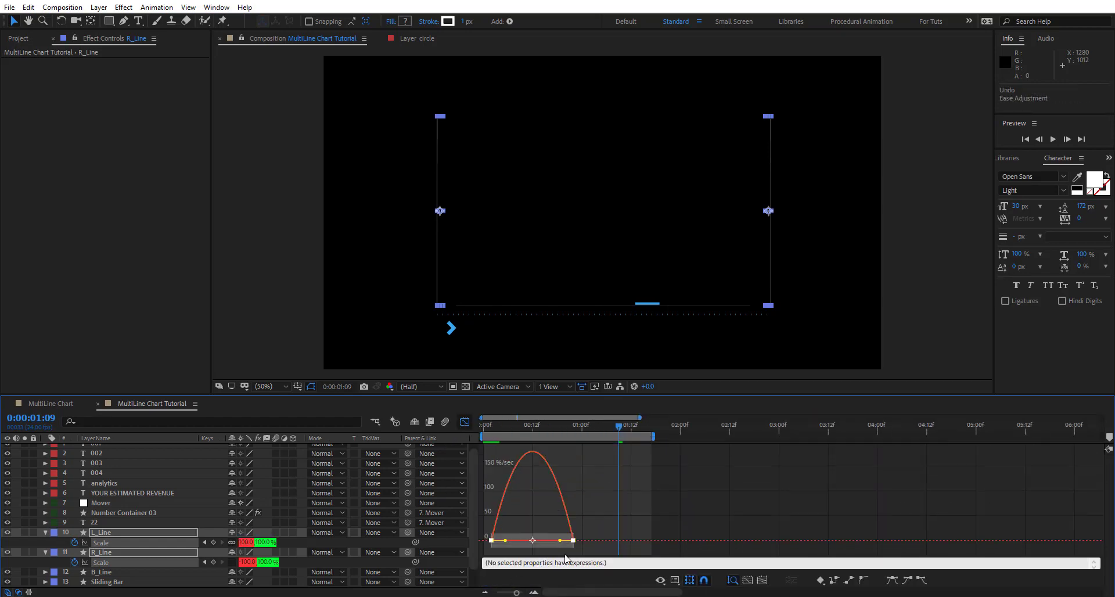
left_click_drag(582, 549, 565, 531)
left_click_drag(559, 540, 504, 540)
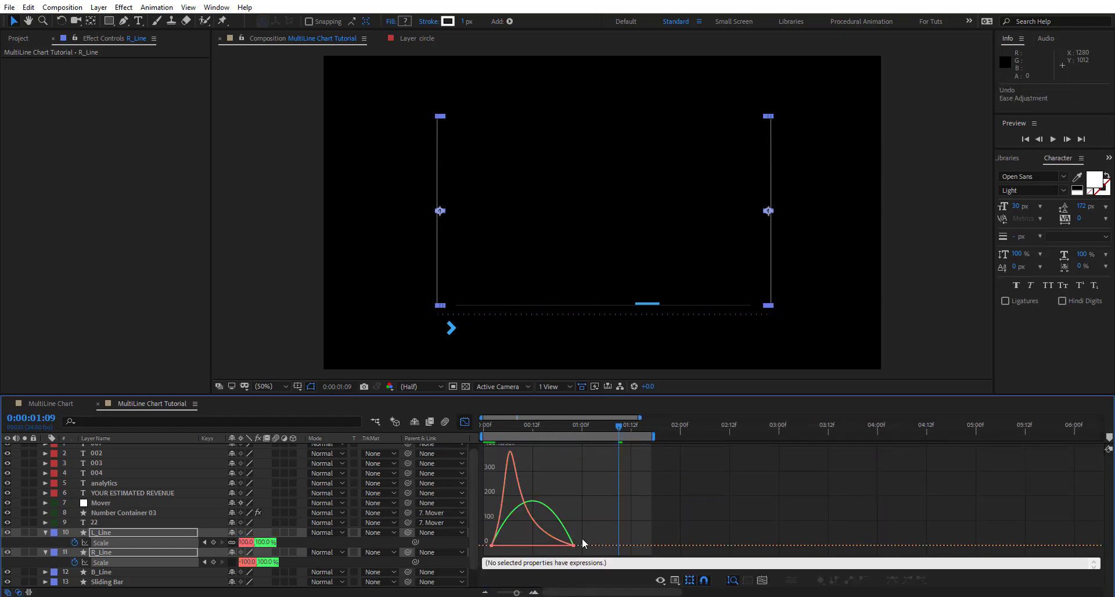
left_click(101, 562)
left_click_drag(588, 547, 566, 530)
left_click_drag(560, 541, 504, 542)
left_click(464, 422)
left_click(503, 414)
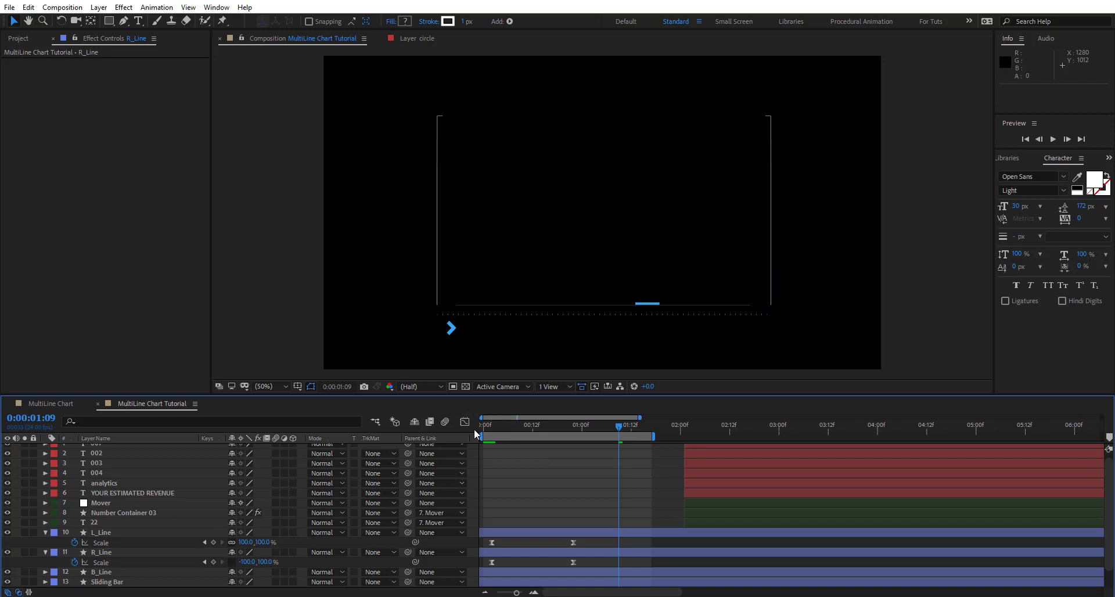
Scrub to frame 6 to check the line growth and collapse the properties of L_Line and R_Line.
left_click_drag(480, 428, 507, 436)
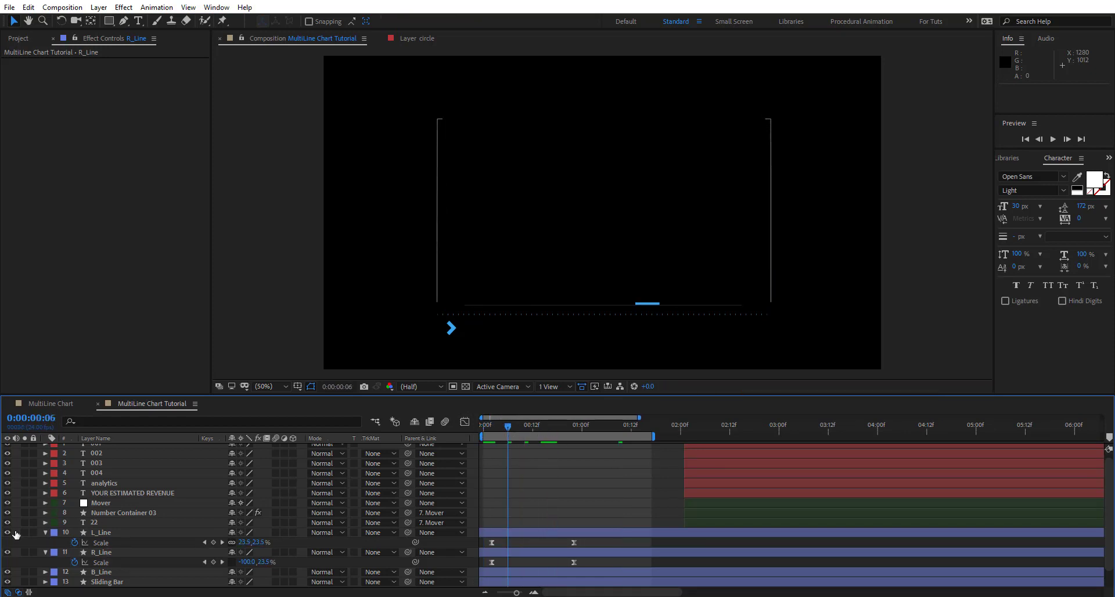
left_click(45, 532)
left_click(45, 541)
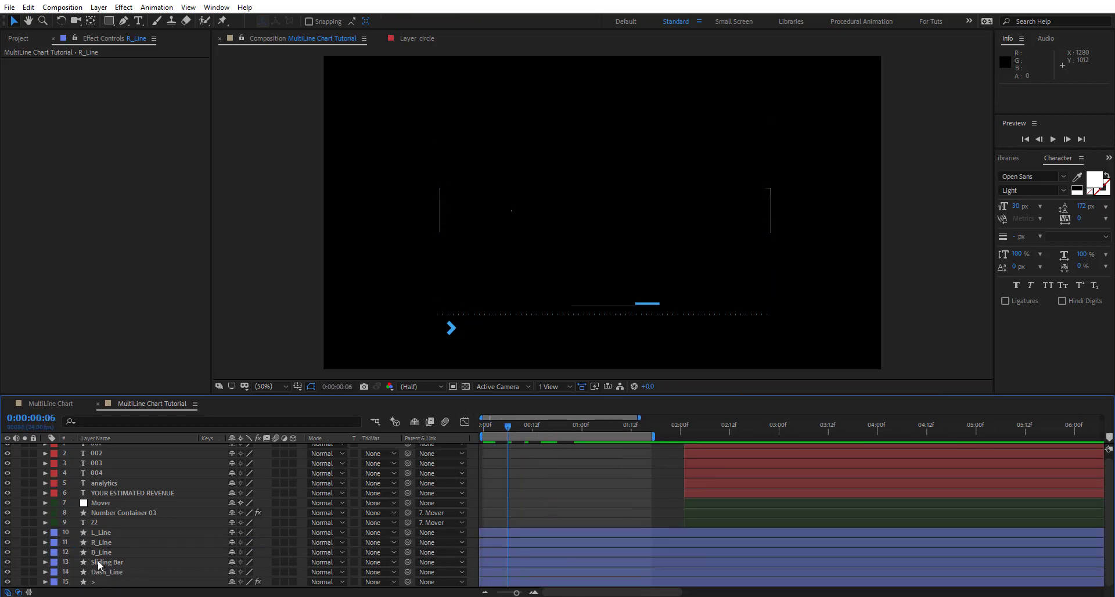
Add a new mask to the Dash_Line layer.
left_click(105, 563)
left_click(119, 572)
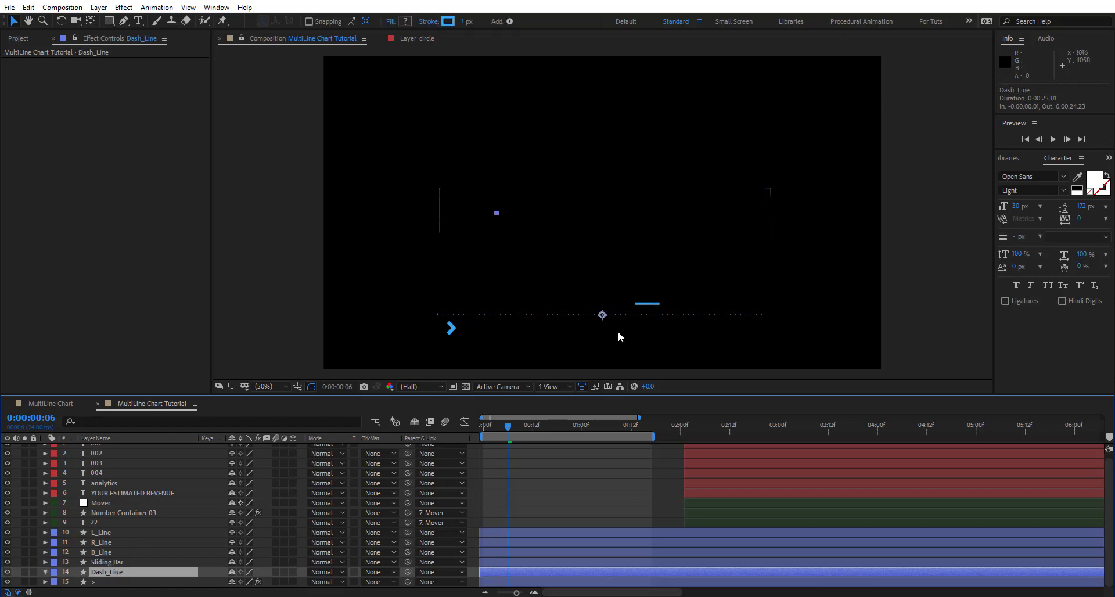
right_click(603, 316)
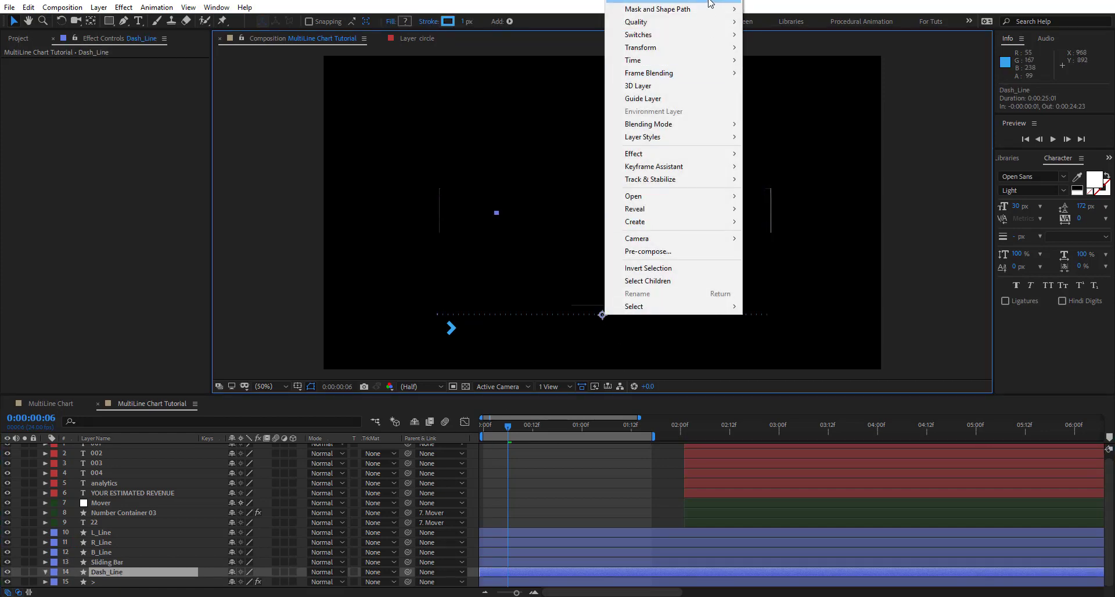
mouse_move(714, 8)
left_click(760, 8)
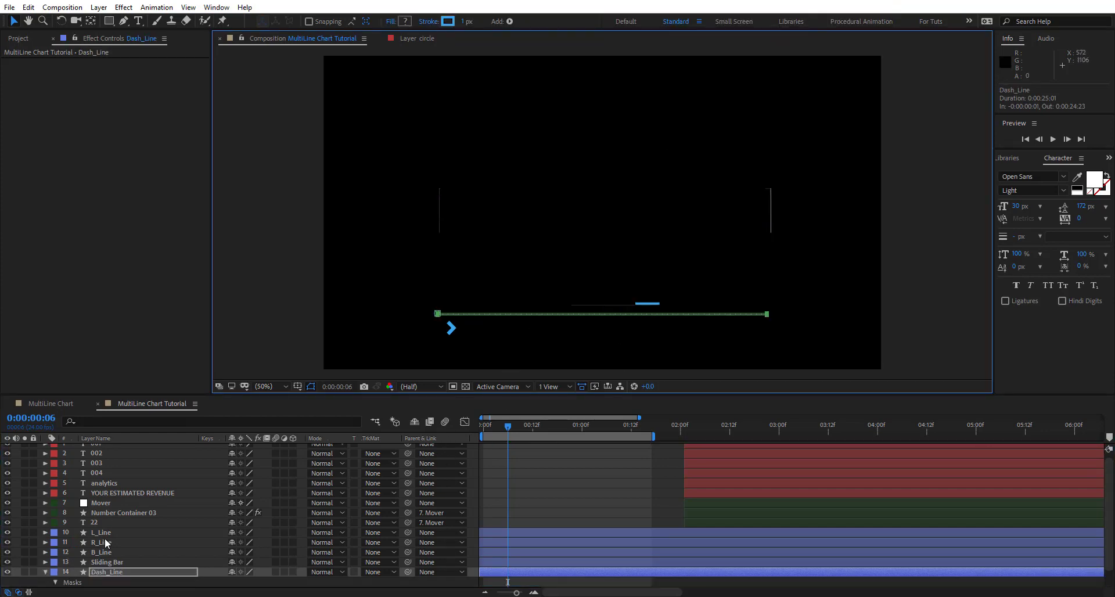
Free-transform the Dash_Line mask, stretching it vertically about its centre to about 995% height.
scroll(552, 324, "up", 2)
key("space")
left_click_drag(554, 324, 624, 292)
left_click_drag(731, 399, 848, 372)
key("space")
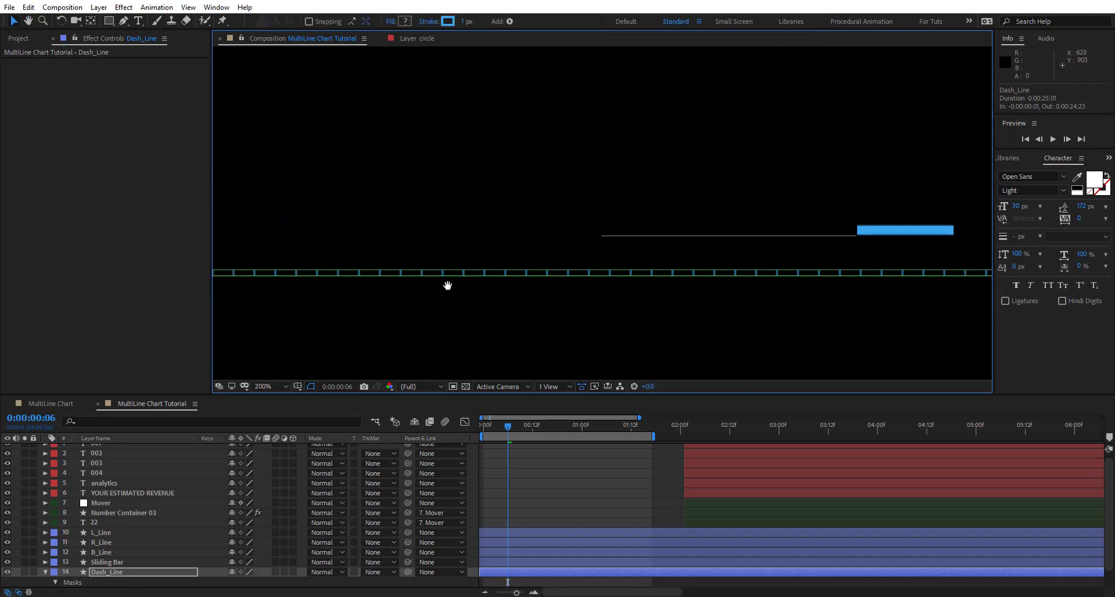
left_click_drag(448, 286, 854, 314)
double_click(465, 299)
key("space")
left_click_drag(887, 273, 423, 259)
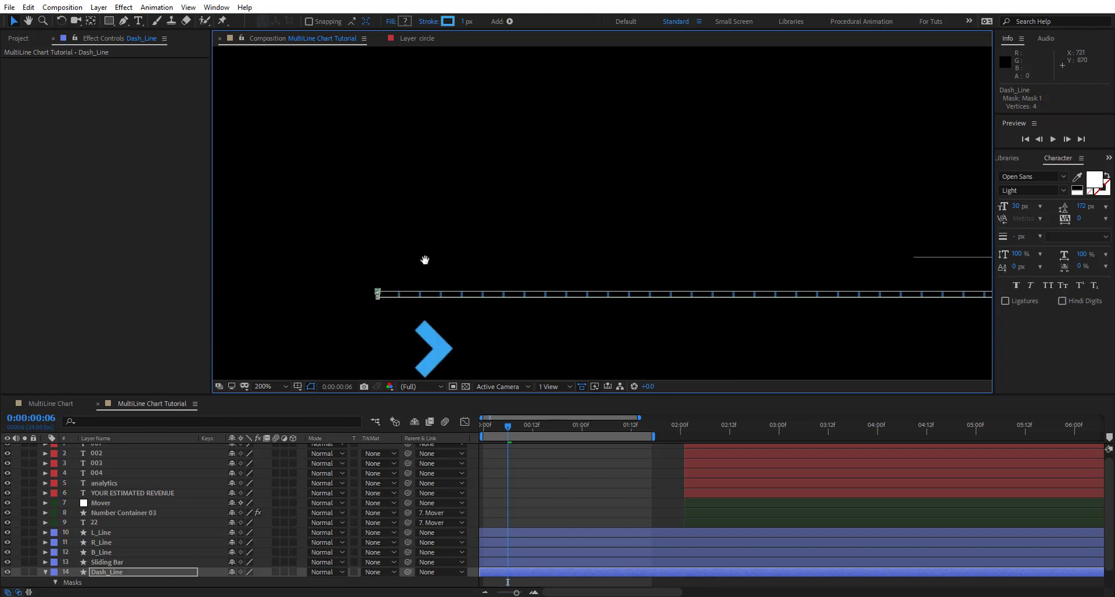
left_click_drag(668, 286, 547, 302)
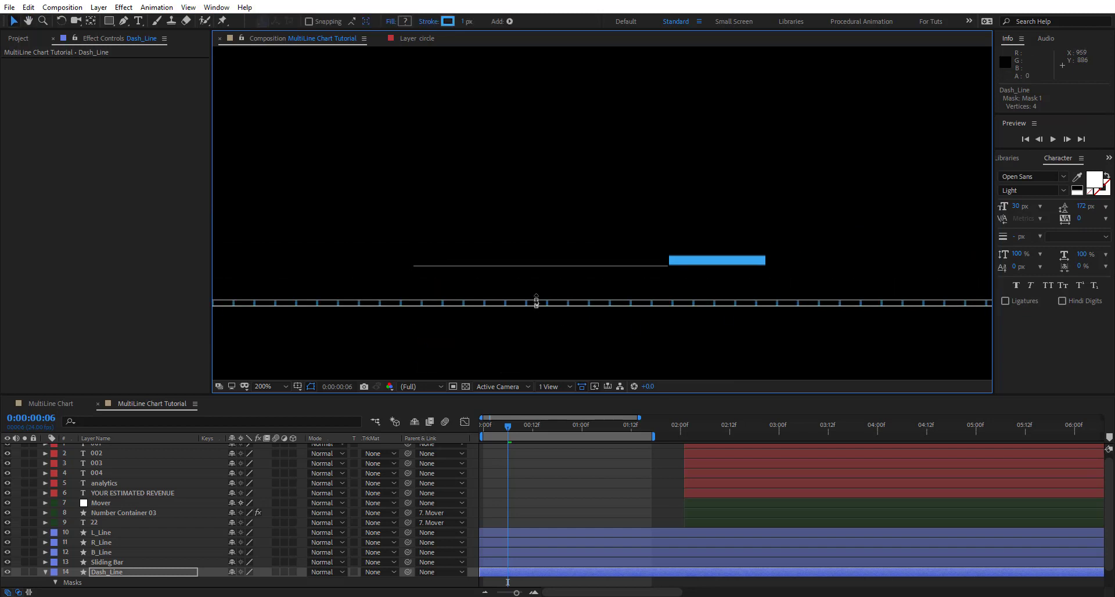
left_click_drag(536, 299, 542, 272)
key("comma")
key("comma")
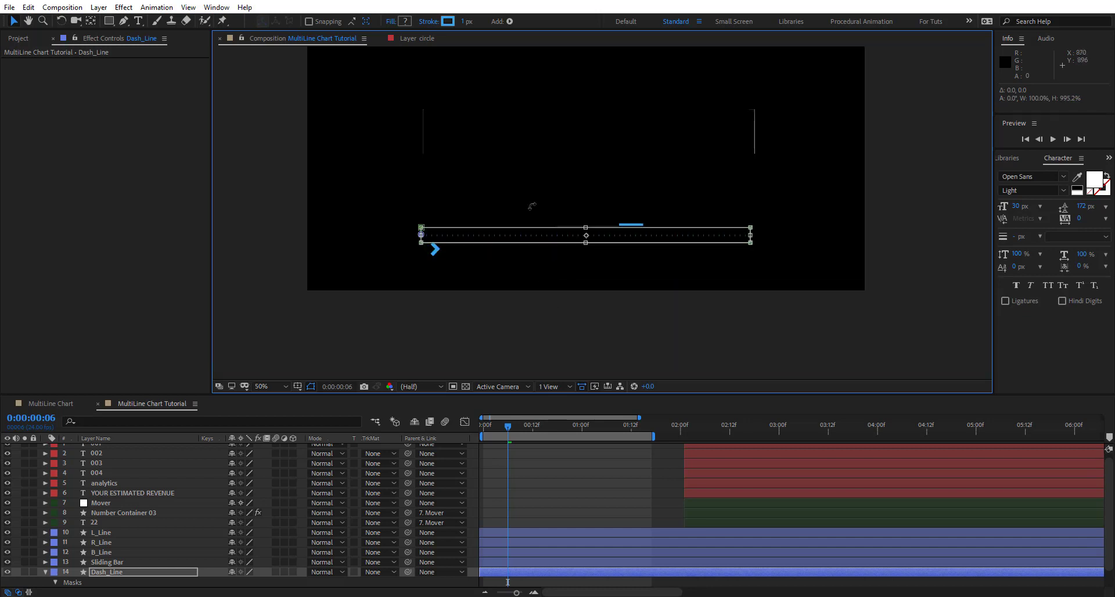
left_click_drag(522, 223, 521, 270)
Enable keyframing for the Mask Path of Dash_Line's mask at frame 6.
scroll(168, 560, "down", 1)
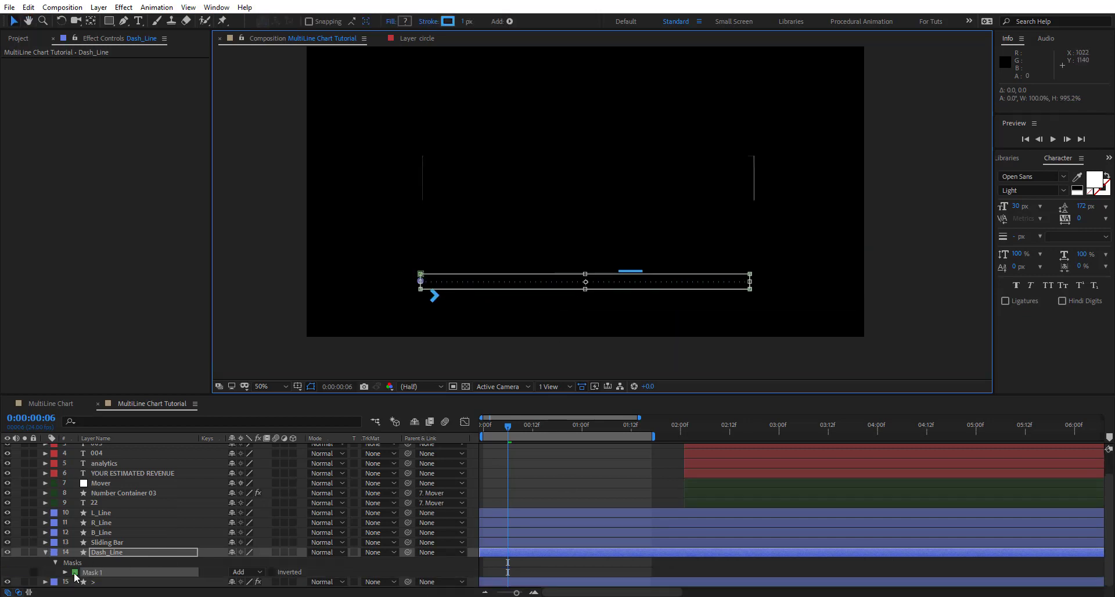
left_click(65, 574)
left_click(84, 552)
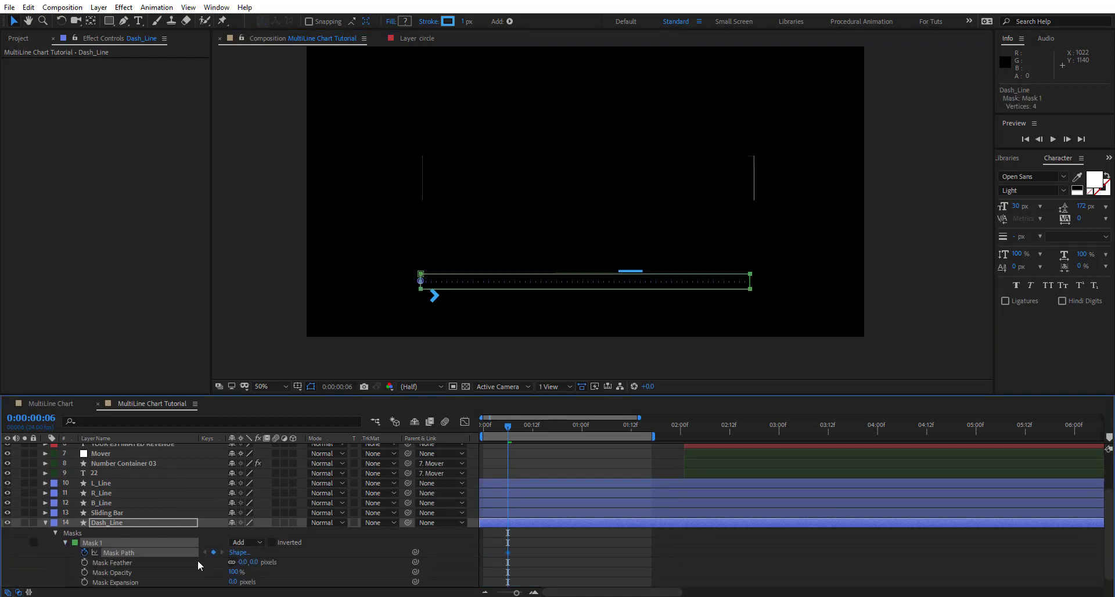
At frame 0, narrow the Dash_Line mask symmetrically to about 0.7% width at the dashed line's centre.
left_click_drag(507, 430, 483, 426)
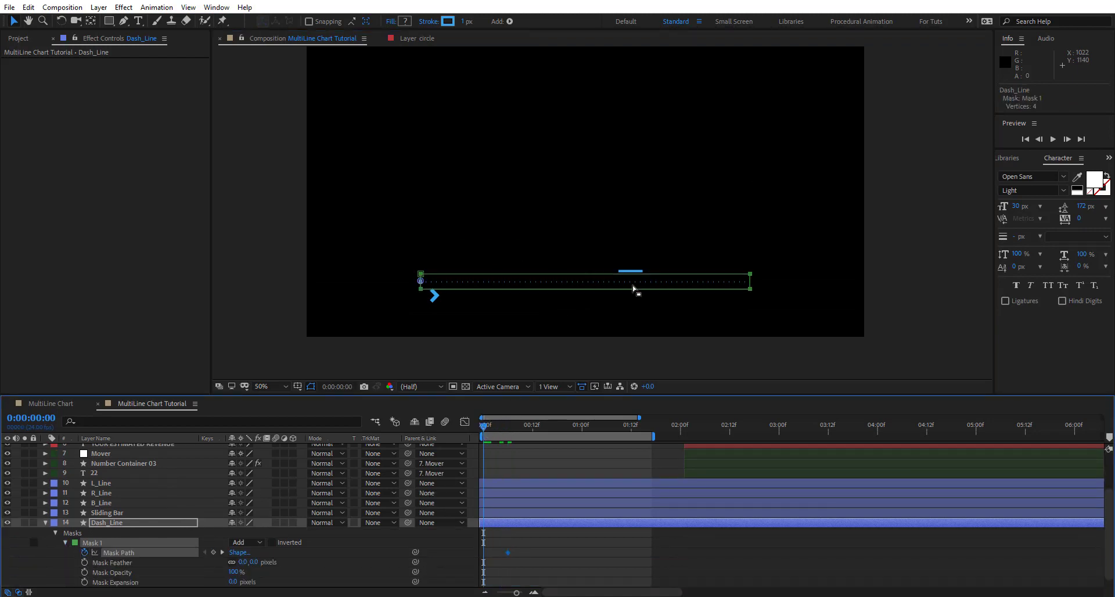
double_click(750, 274)
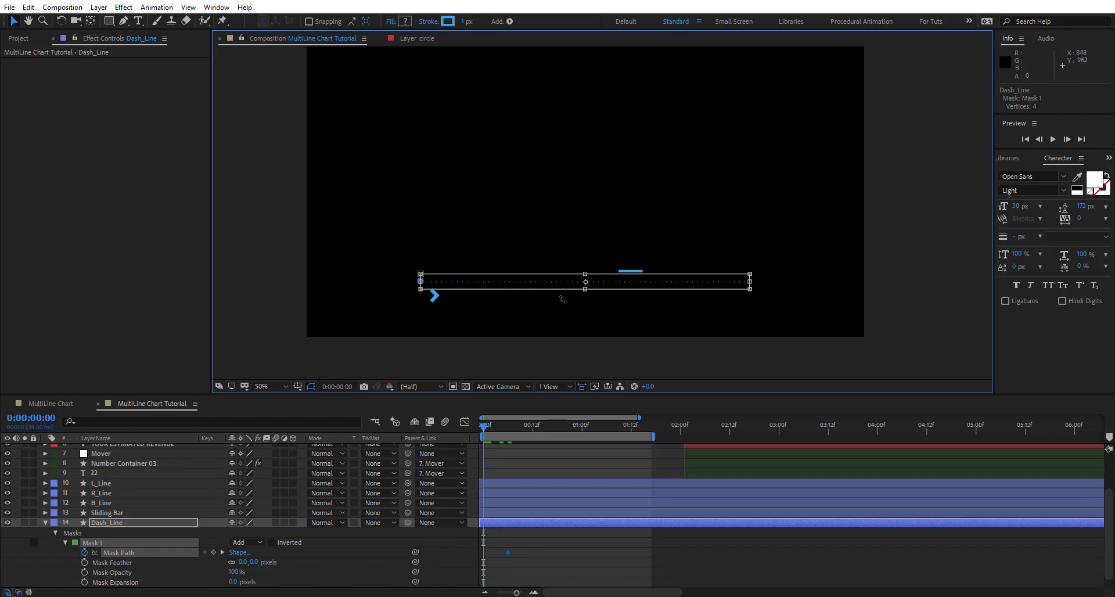
scroll(564, 297, "up", 1)
left_click_drag(596, 244, 610, 116)
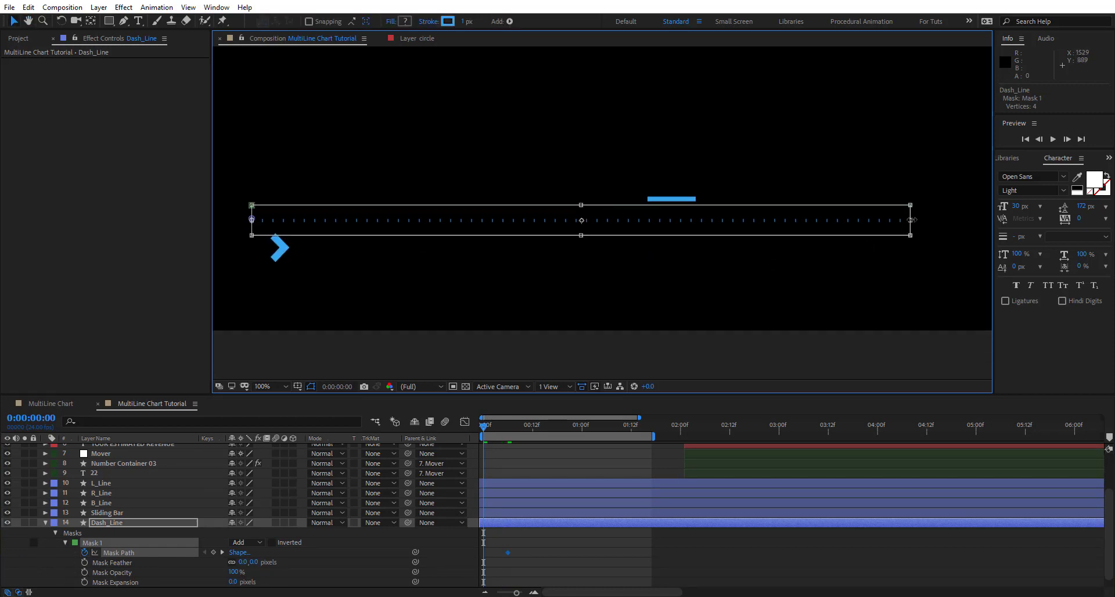
left_click_drag(912, 219, 582, 219)
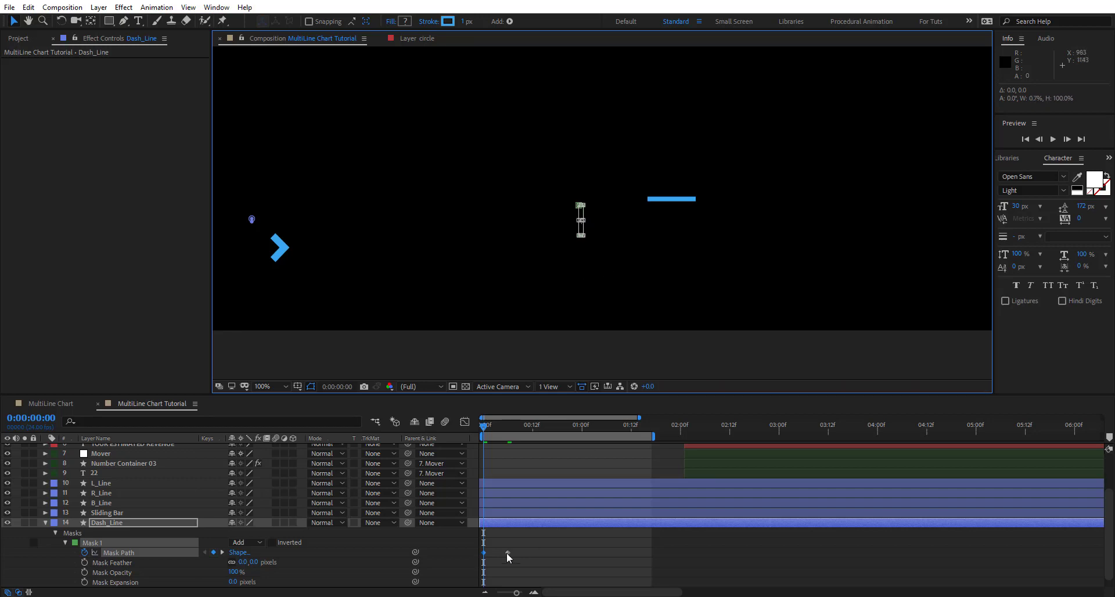
Shift the Dash_Line layer one frame later, then apply Easy Ease to both Mask Path keyframes and collapse the layer.
left_click_drag(492, 522, 495, 526)
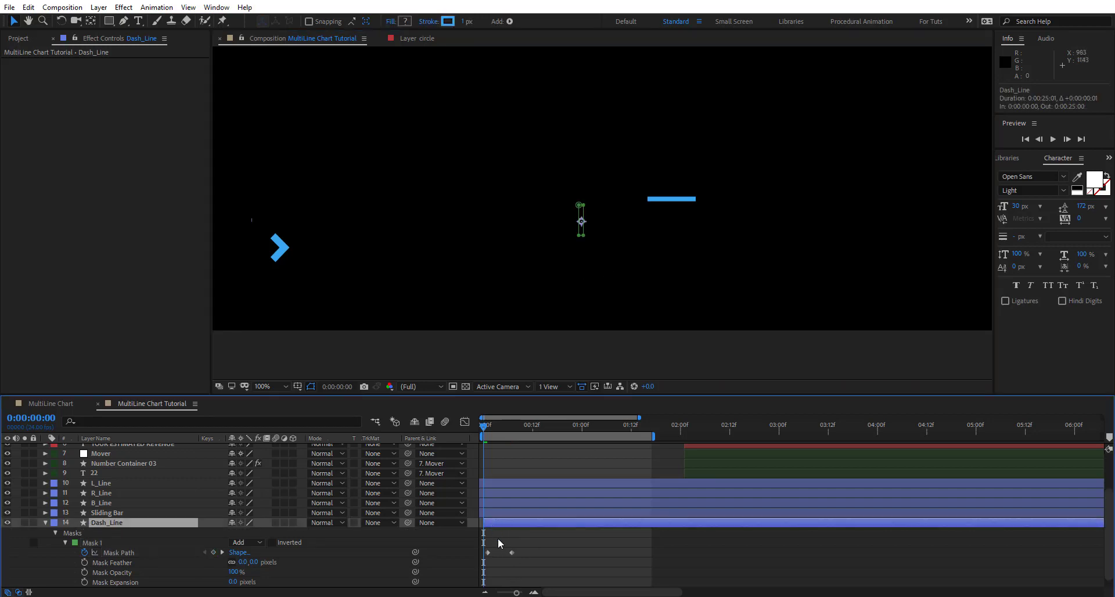
left_click(498, 539)
left_click_drag(483, 427, 527, 434)
left_click_drag(487, 545, 507, 575)
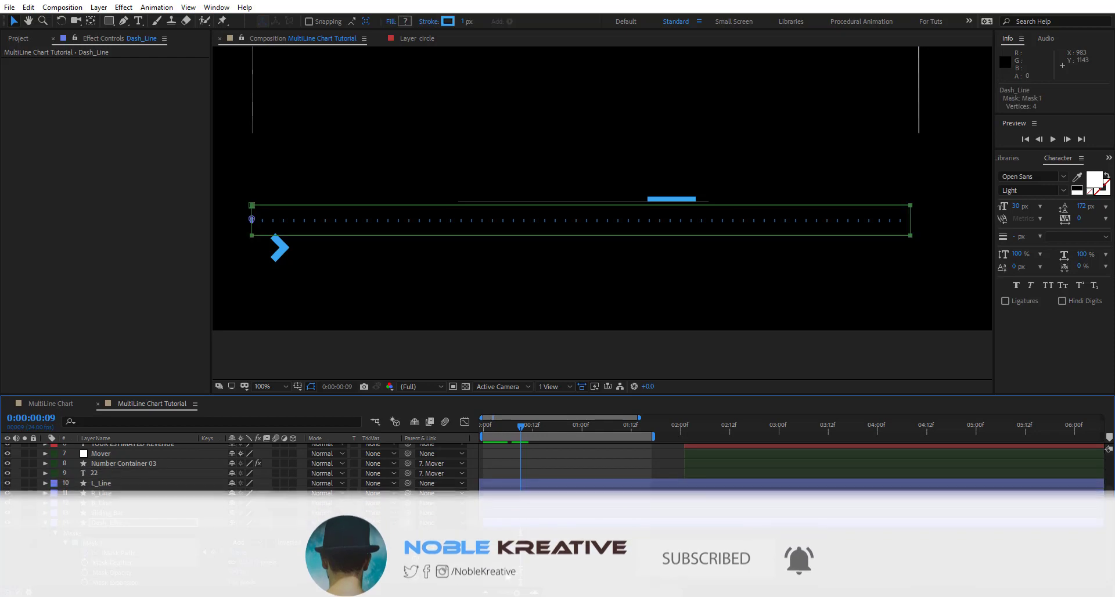
left_click(46, 522)
Fit the composition in the viewer and play back the animation from frame 0.
key("Home")
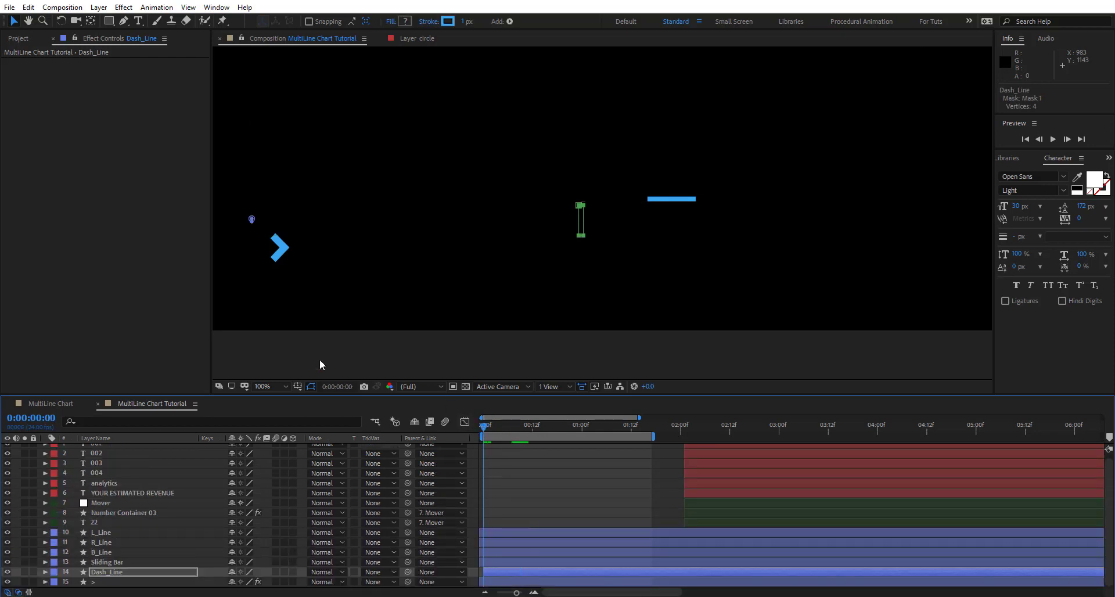
left_click(269, 386)
left_click(284, 179)
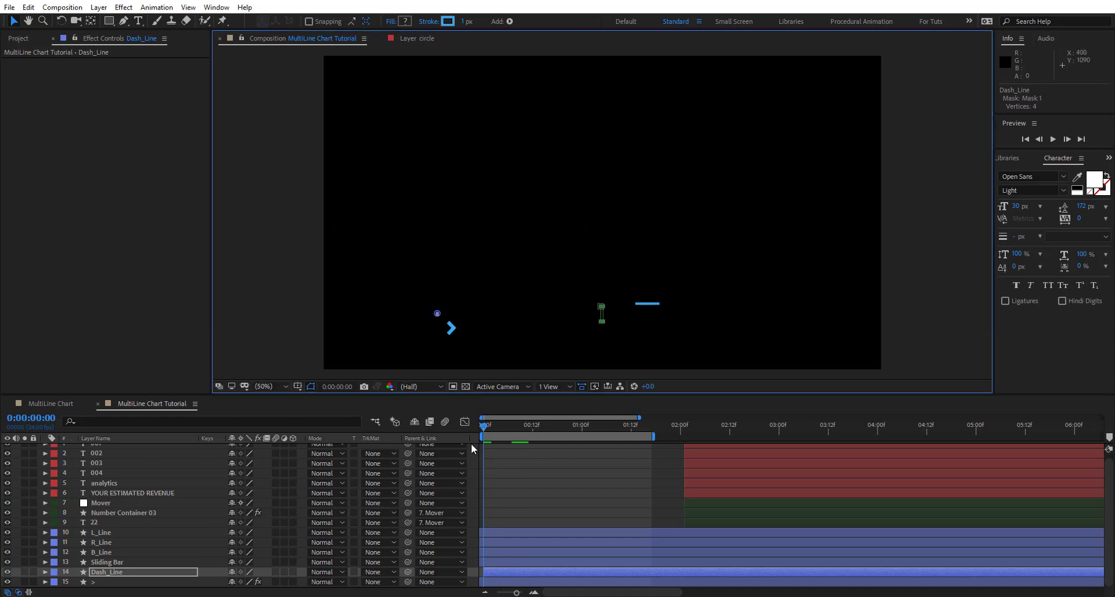
key("space")
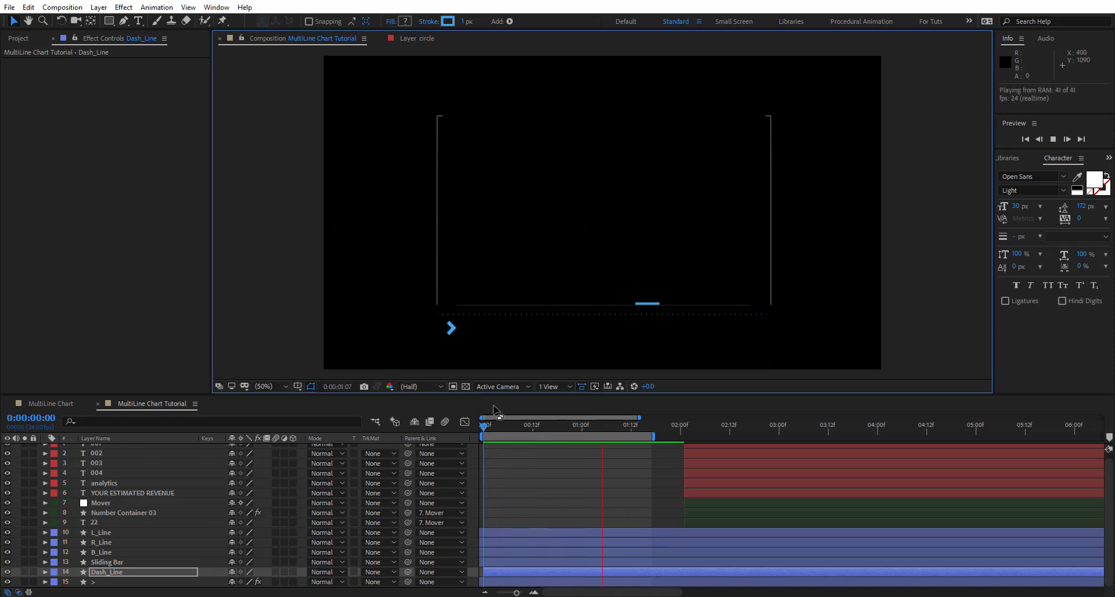
left_click(485, 429)
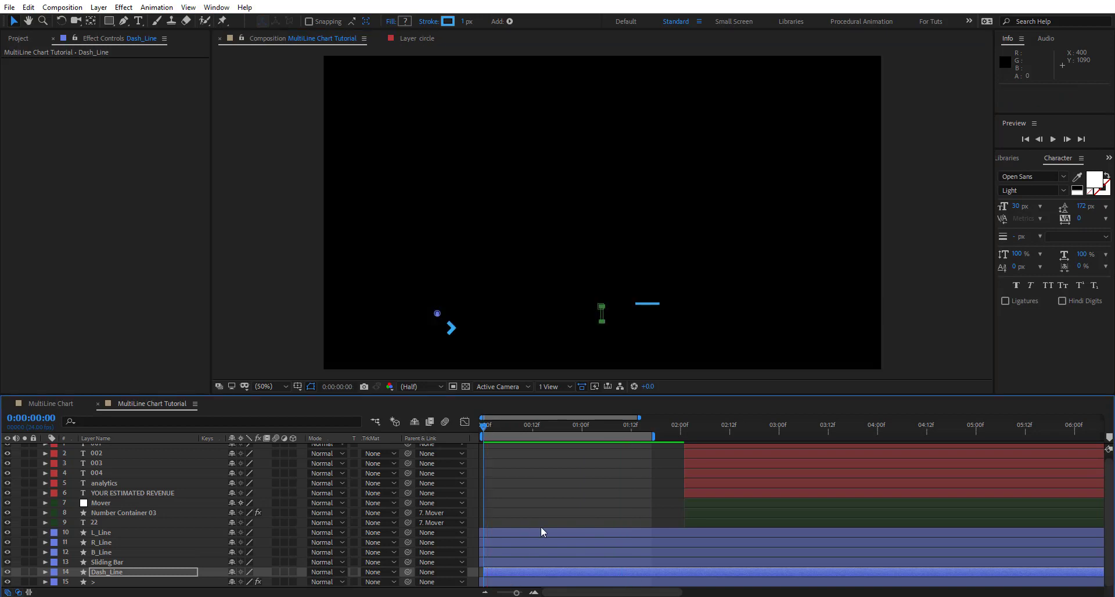
Move Dash_Line's last Mask Path keyframe to frame 9, and select the Sliding Bar layer.
key("m")
left_click(512, 572)
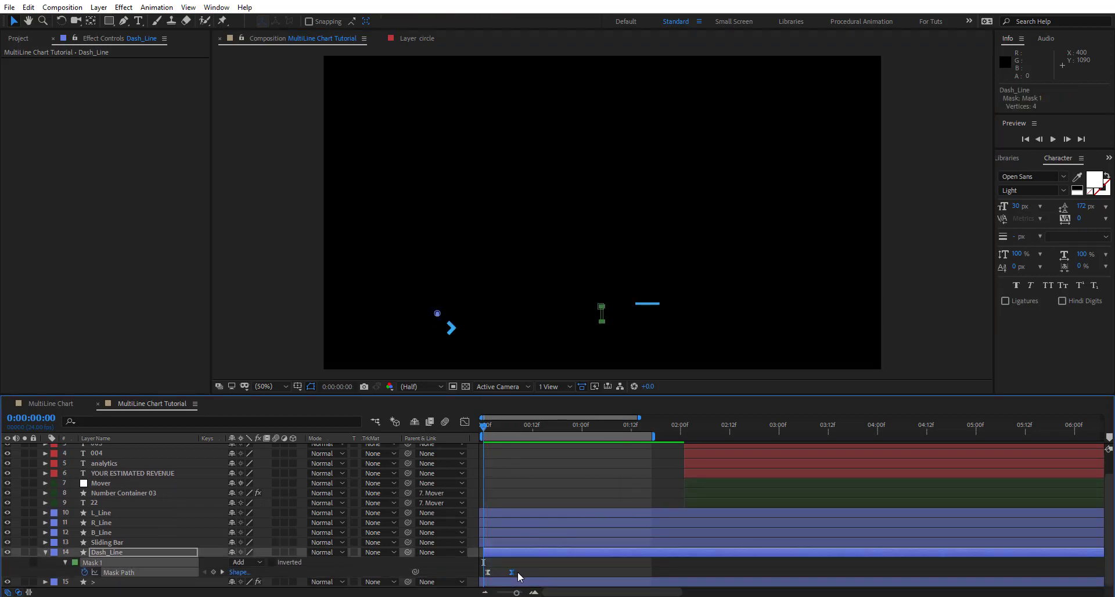
left_click_drag(519, 573, 521, 573)
left_click(509, 543)
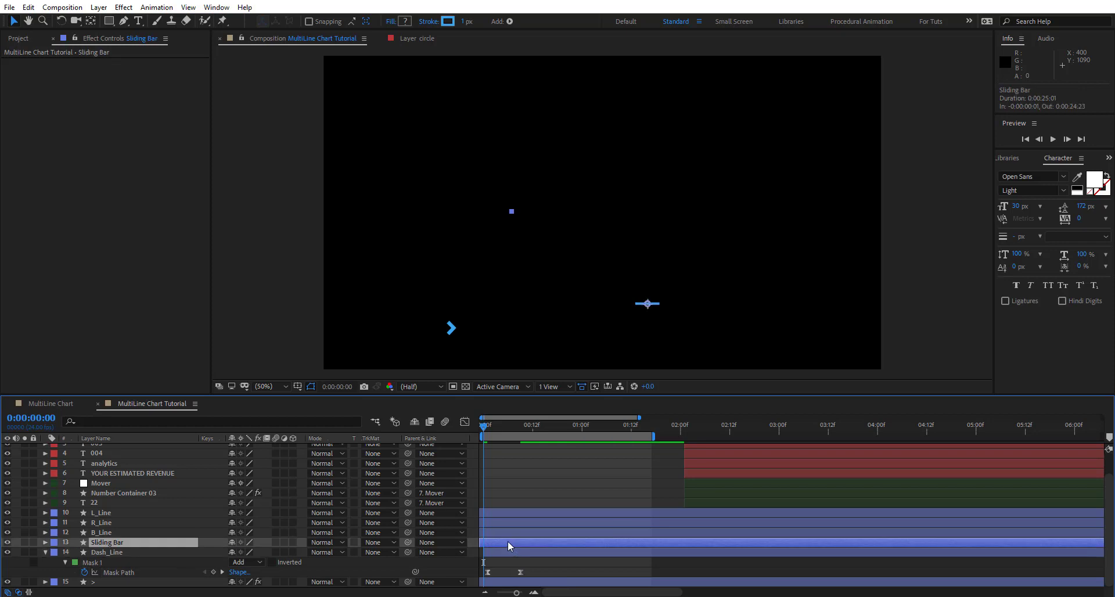
Reveal B_Line's Scale keyframes for timing reference, move Dash_Line's last Mask Path keyframe to about frame 15, and collapse B_Line.
left_click(108, 532)
key("s")
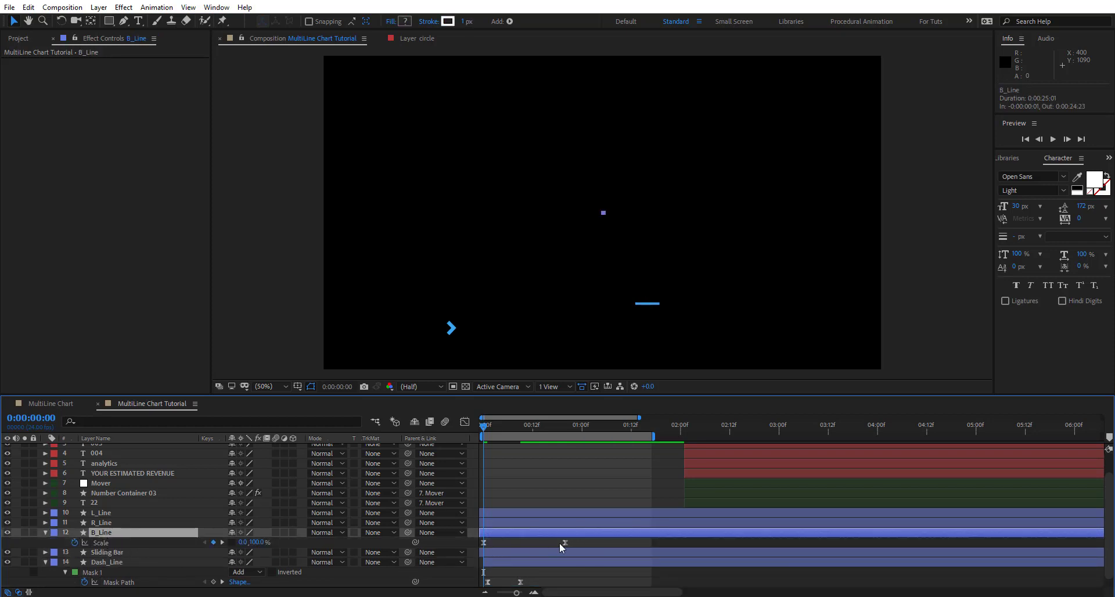
left_click_drag(520, 583, 543, 584)
left_click_drag(484, 428, 590, 426)
left_click(590, 589)
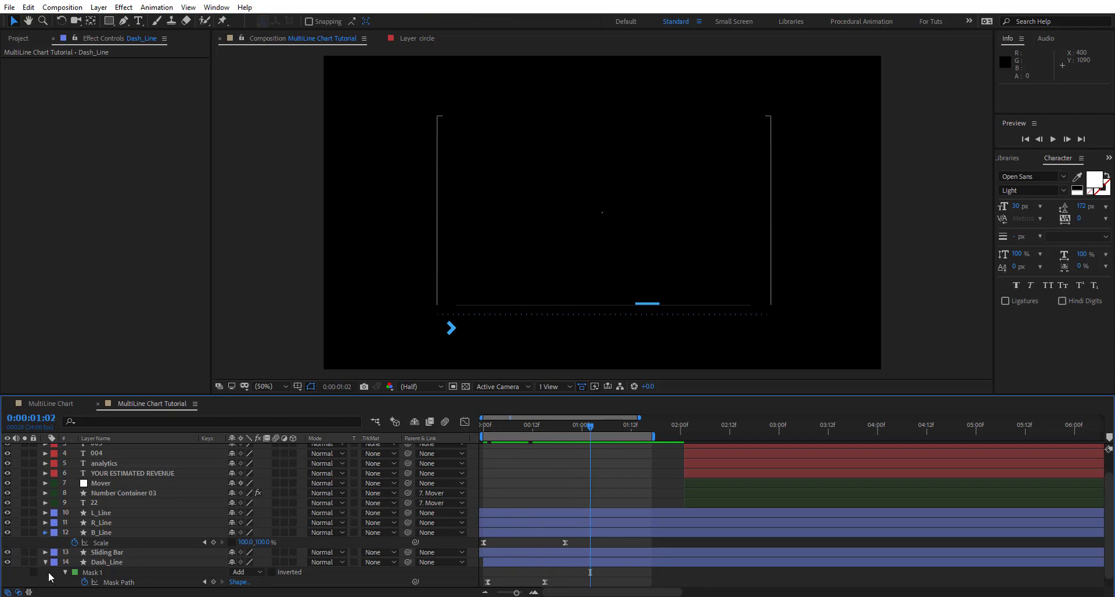
left_click(44, 531)
Reveal the Sliding Bar layer's Position property and separate its dimensions into X and Y.
left_click(106, 542)
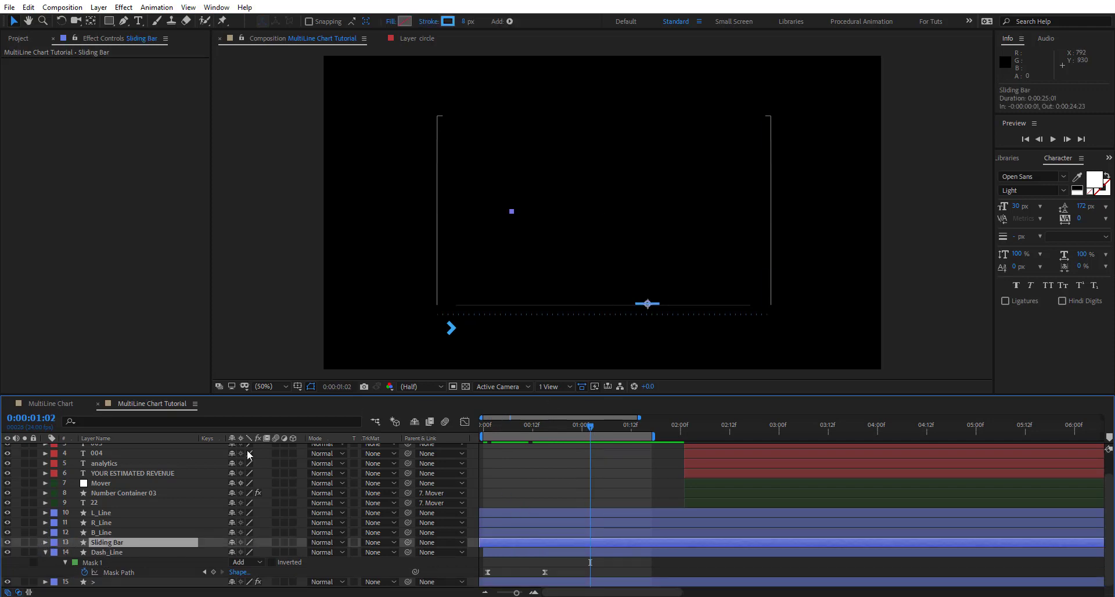
key("p")
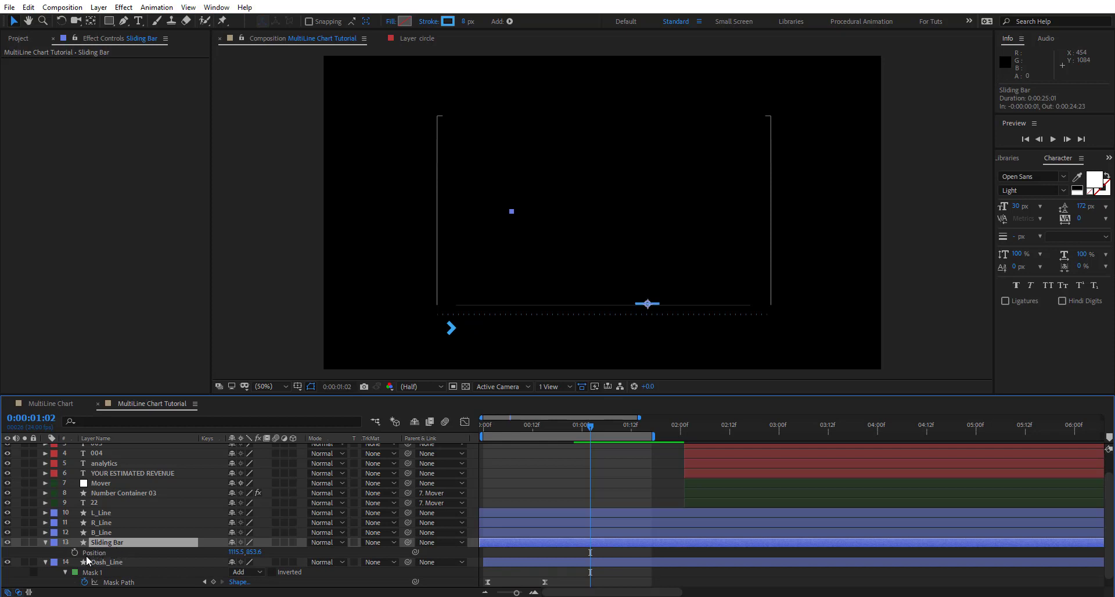
left_click(93, 553)
right_click(94, 555)
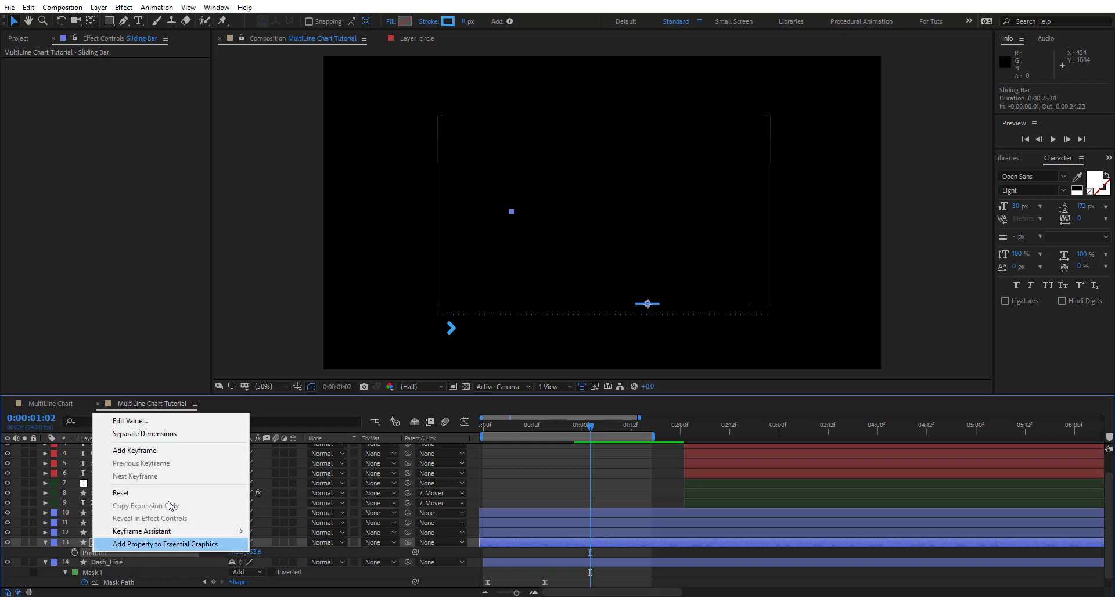
left_click(122, 435)
left_click(352, 501)
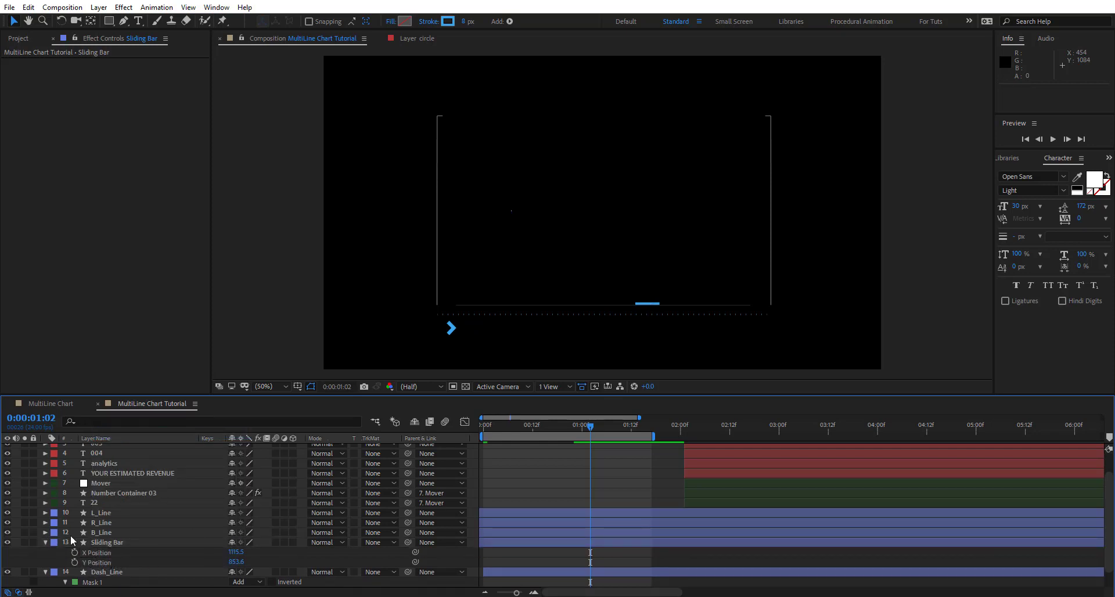
At frame 21, set Sliding Bar's X Position to about 1499.5, at the baseline's right end, and start keyframing it.
mouse_move(234, 553)
left_mouse_down()
mouse_move(244, 552)
mouse_move(227, 553)
left_mouse_up()
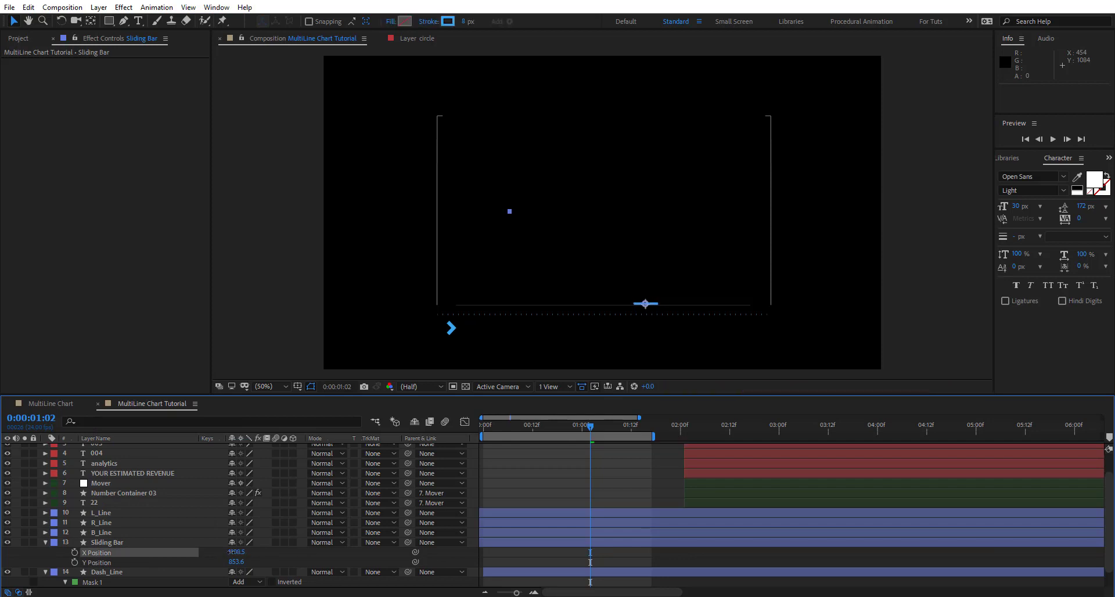
left_click_drag(504, 428, 475, 430)
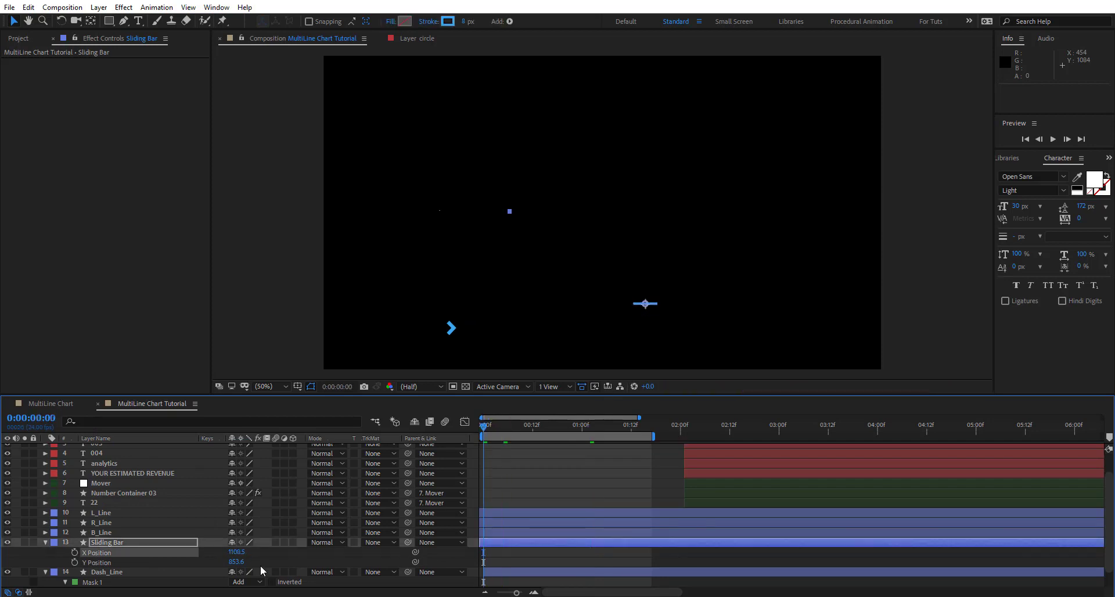
left_click_drag(204, 549, 420, 521)
left_click_drag(484, 431, 542, 433)
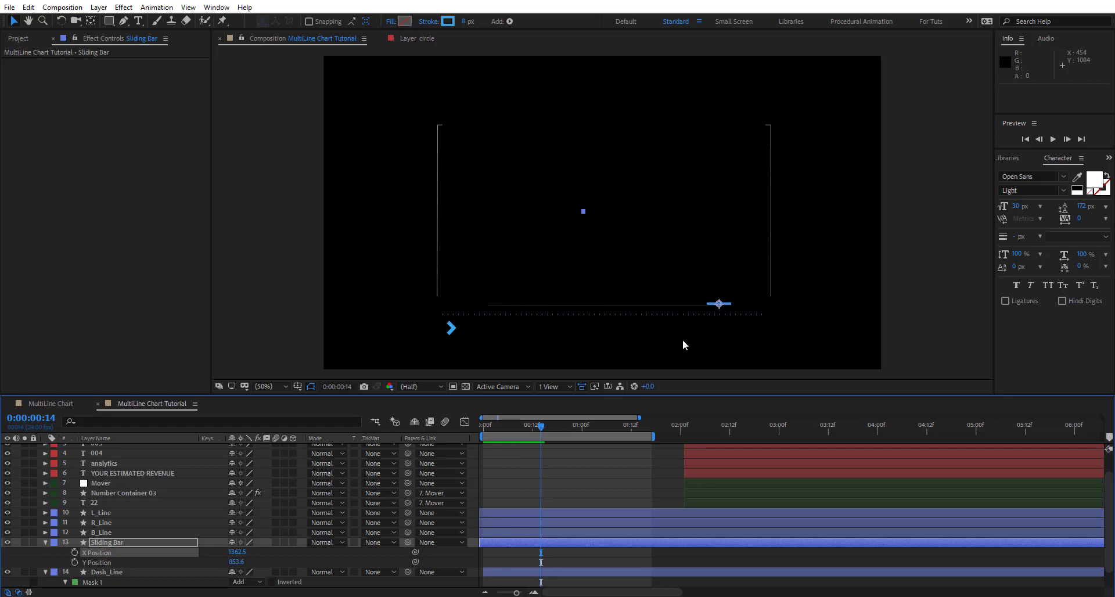
scroll(749, 329, "up", 1)
left_click_drag(807, 324, 580, 156)
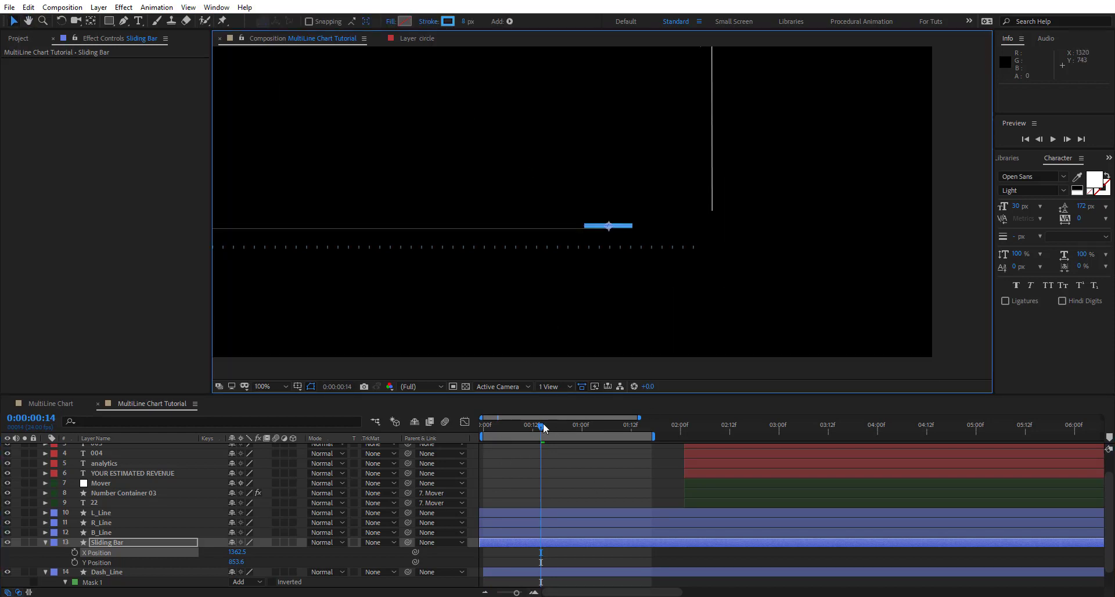
mouse_move(544, 428)
left_mouse_down()
mouse_move(530, 428)
mouse_move(572, 428)
left_mouse_up()
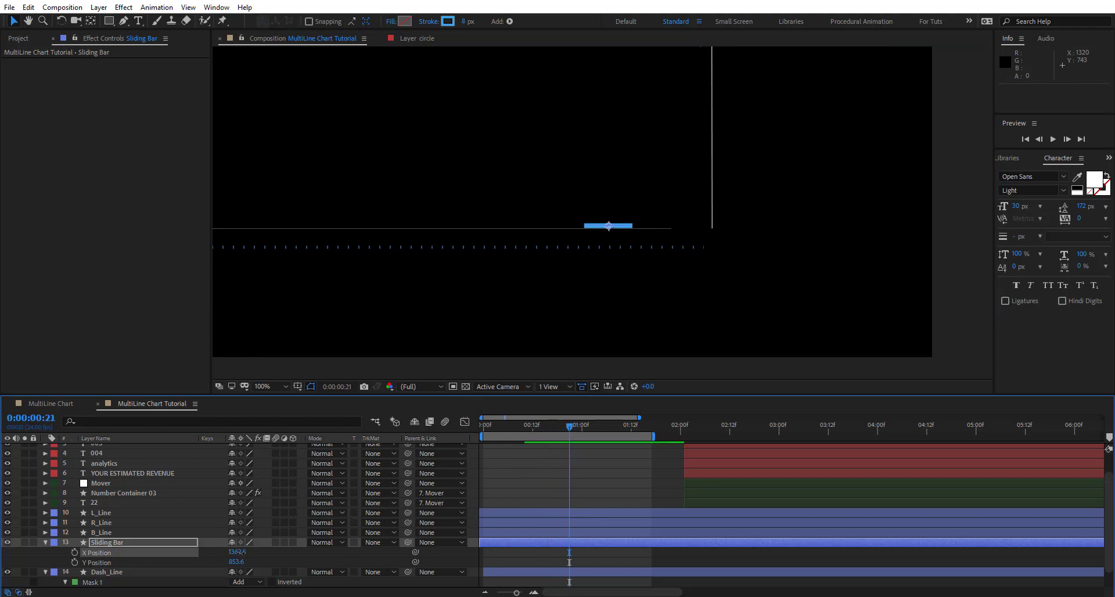
left_click_drag(240, 552, 308, 544)
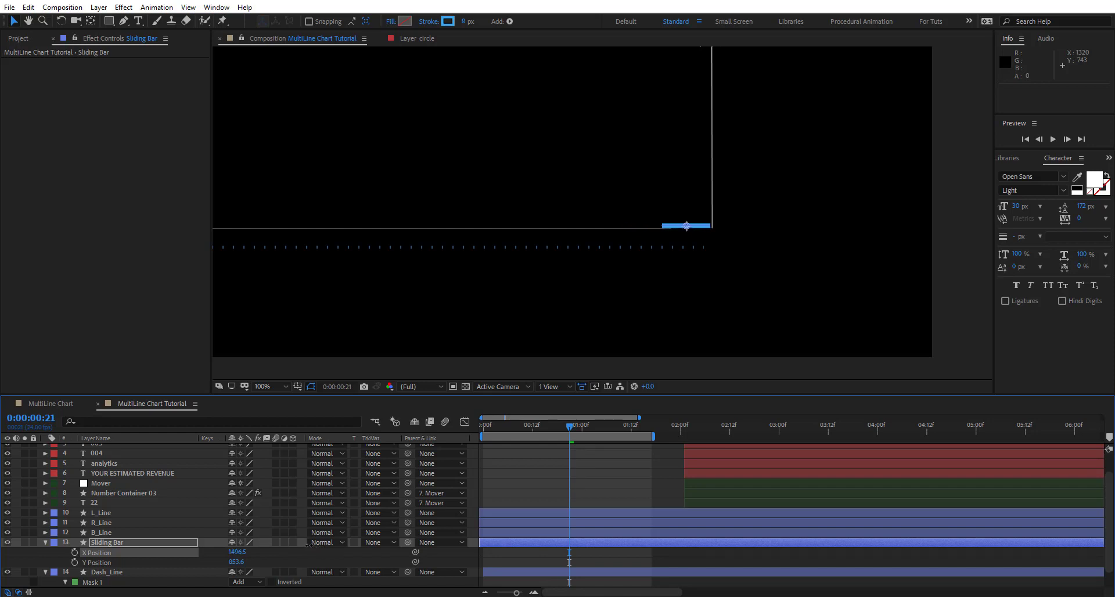
left_click(75, 552)
At 0:00:01:23, keyframe Sliding Bar's X Position at about 1080.5 and apply Easy Ease to both X Position keyframes.
left_click_drag(569, 431, 675, 429)
left_click_drag(238, 551, 174, 552)
scroll(499, 266, "down", 2)
left_click_drag(444, 223, 470, 276)
left_click_drag(237, 552, 230, 552)
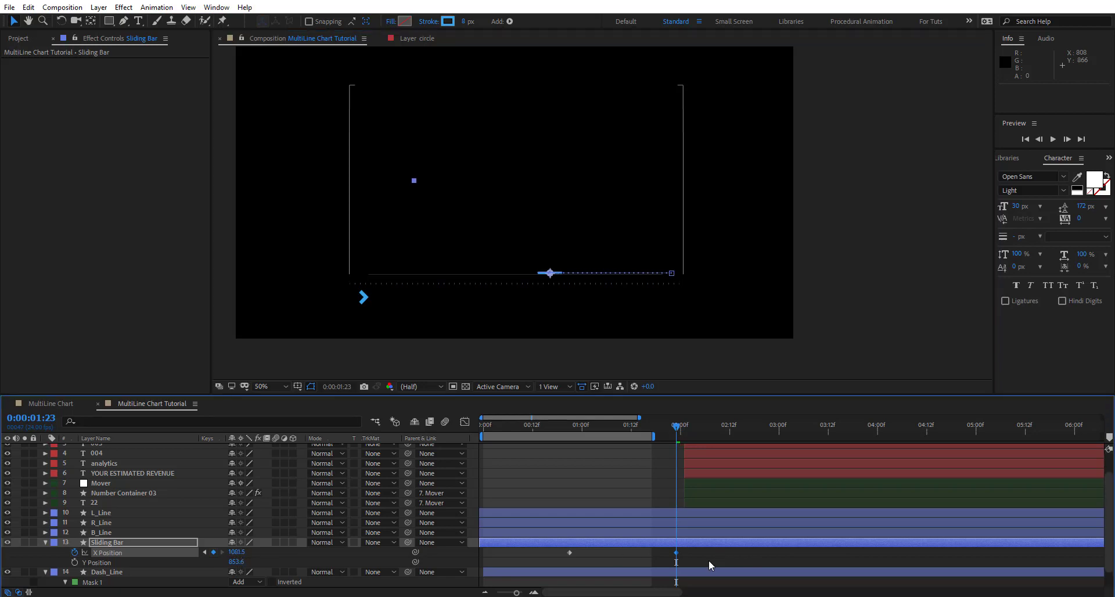
left_click_drag(705, 549, 530, 555)
key("F9")
Add a Scale keyframe to Sliding Bar at frame 21 and unlink its width and height proportions.
left_click(568, 426)
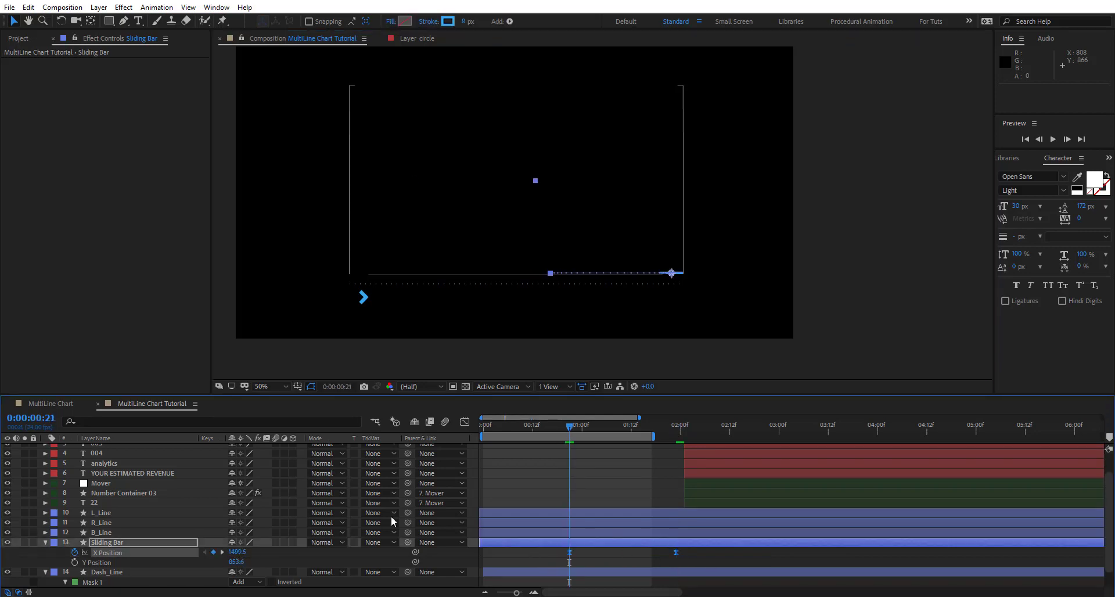
key("s")
left_click(75, 552)
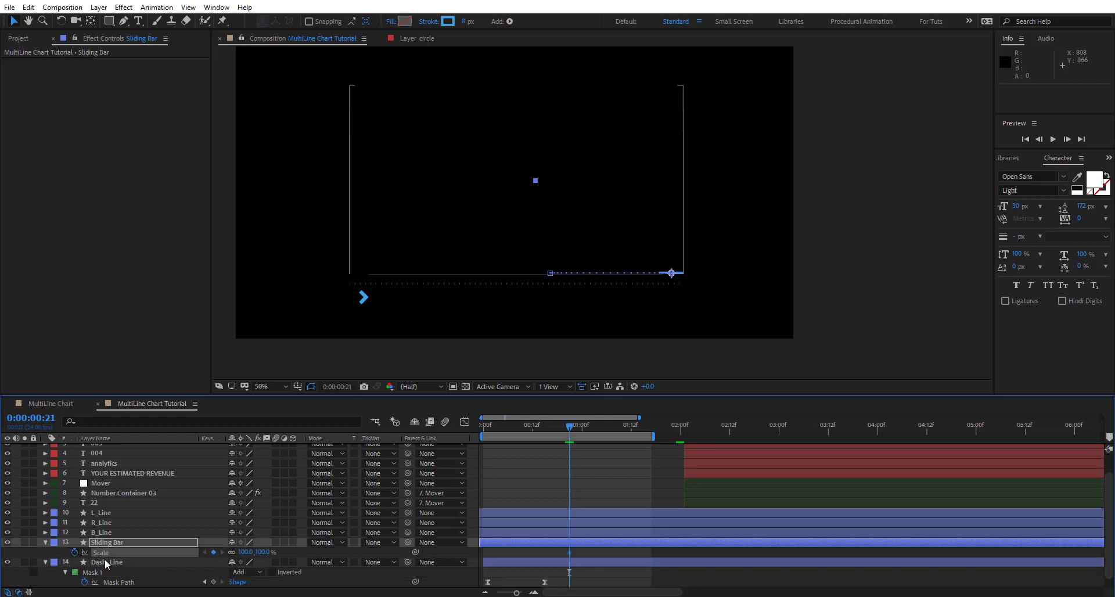
scroll(671, 283, "up", 2)
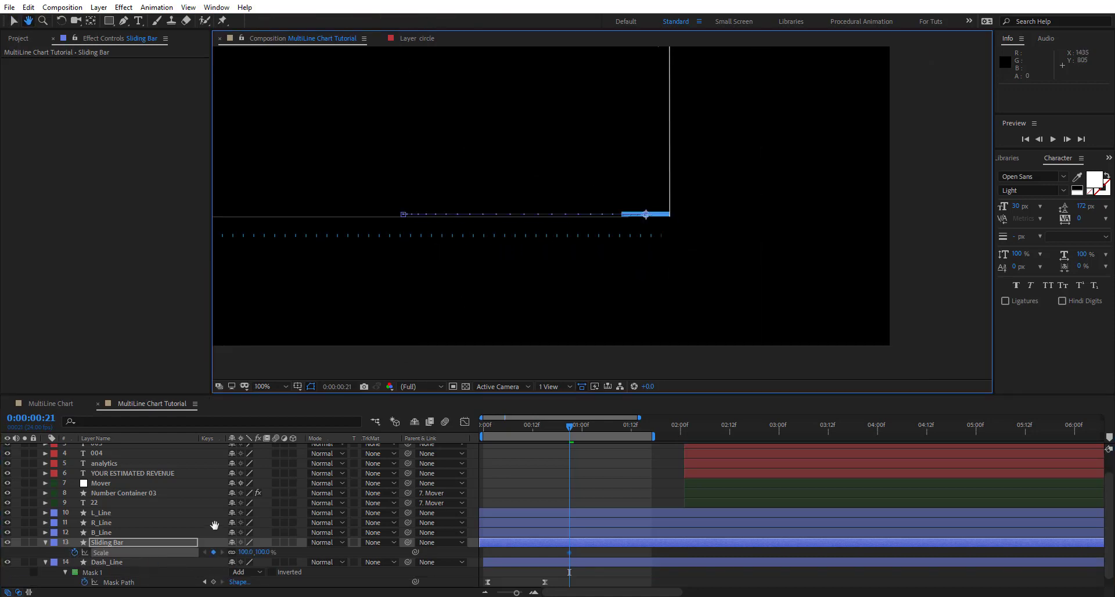
left_click(232, 552)
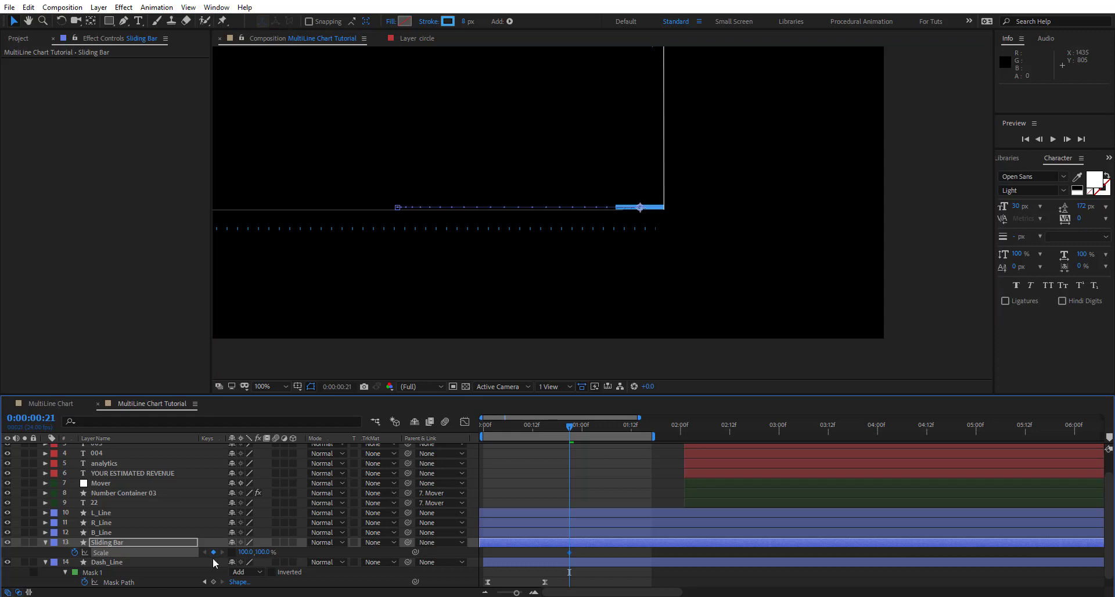
left_click(245, 553)
type("0")
key("Return")
mouse_move(569, 429)
left_mouse_down()
mouse_move(592, 427)
mouse_move(575, 425)
left_mouse_up()
key("ctrl+z")
Move Sliding Bar's anchor point to the right end of the bar with the Pan Behind tool.
key("period")
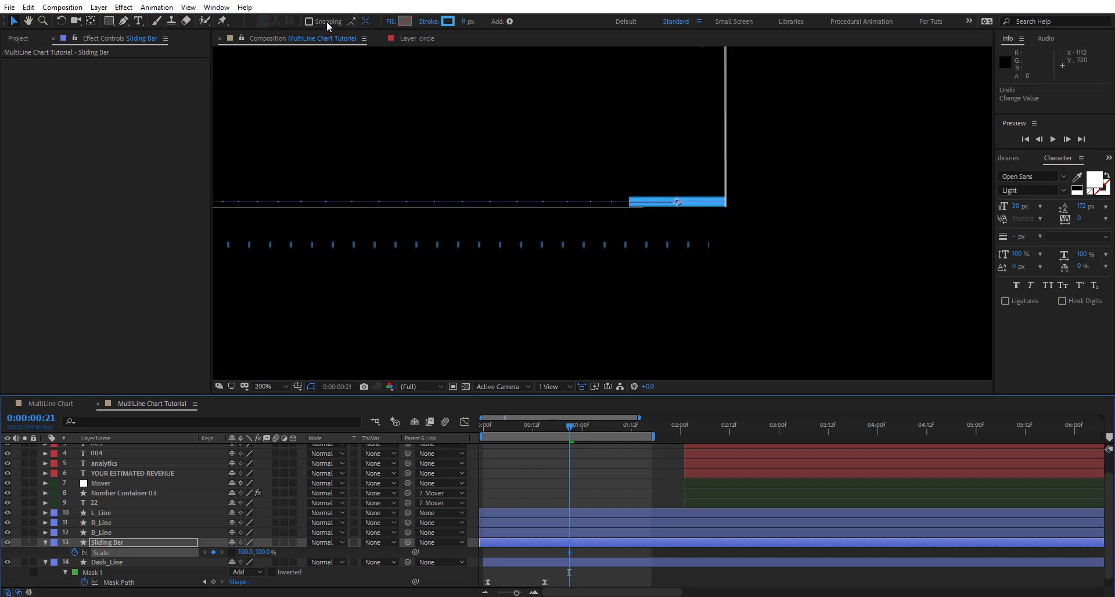
left_click(91, 21)
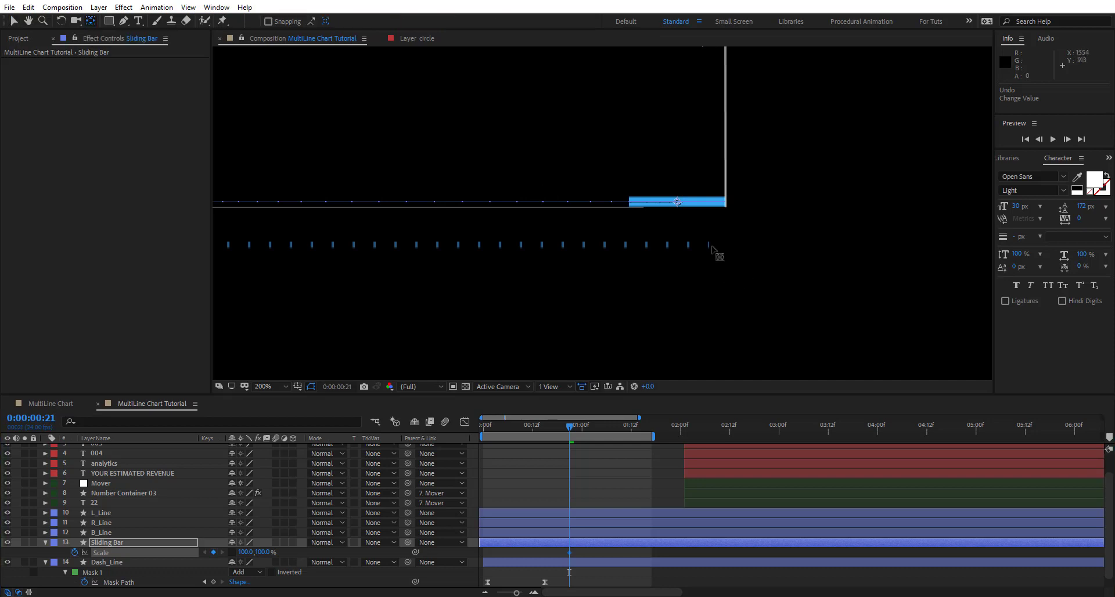
left_click_drag(677, 202, 724, 202)
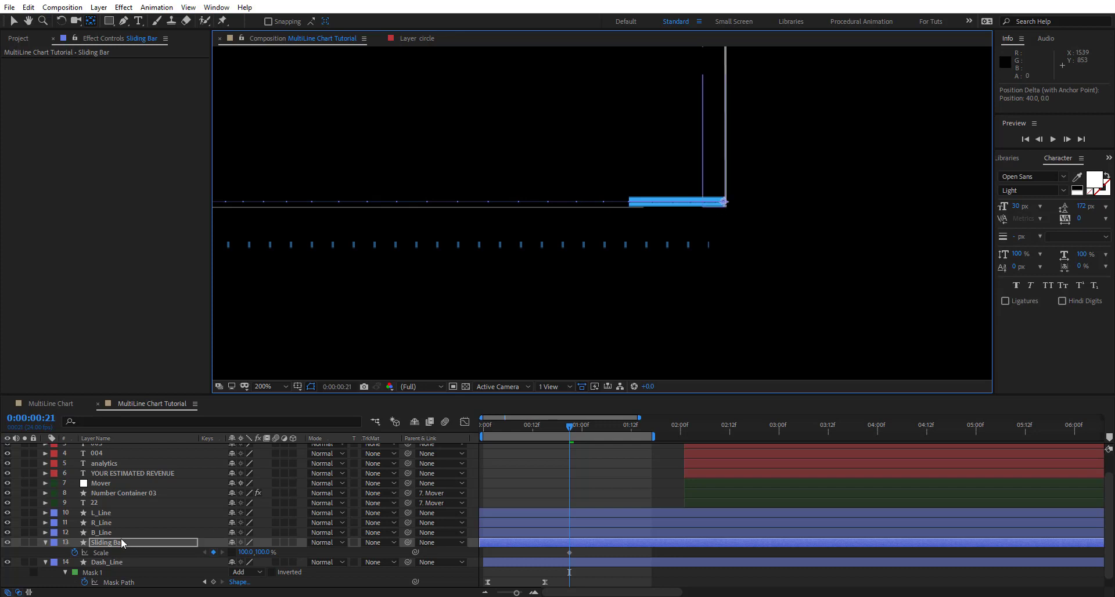
Keyframe Sliding Bar's horizontal Scale at 0% on frame 21 and at 100% on 0:00:01:15.
left_click(246, 552)
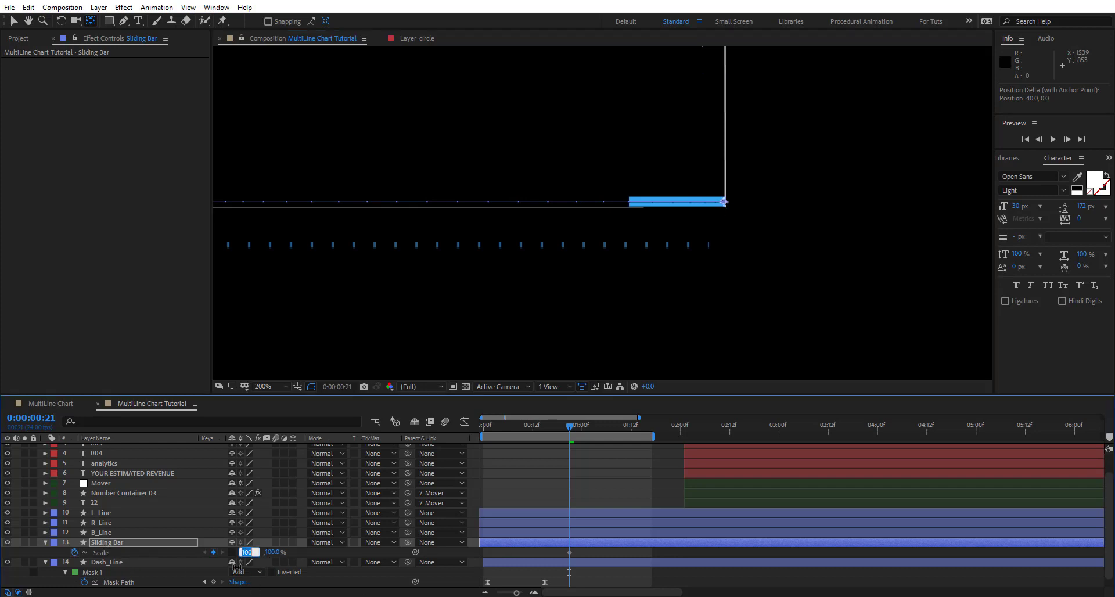
type("0")
key("Return")
left_click_drag(634, 425, 637, 425)
left_click(244, 552)
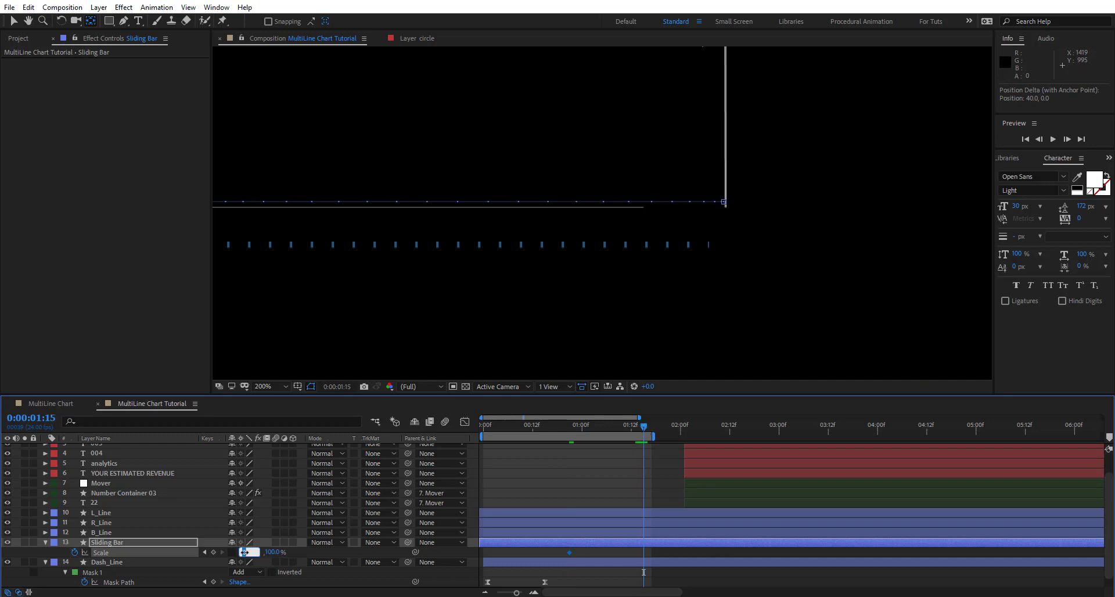
type("100")
key("Return")
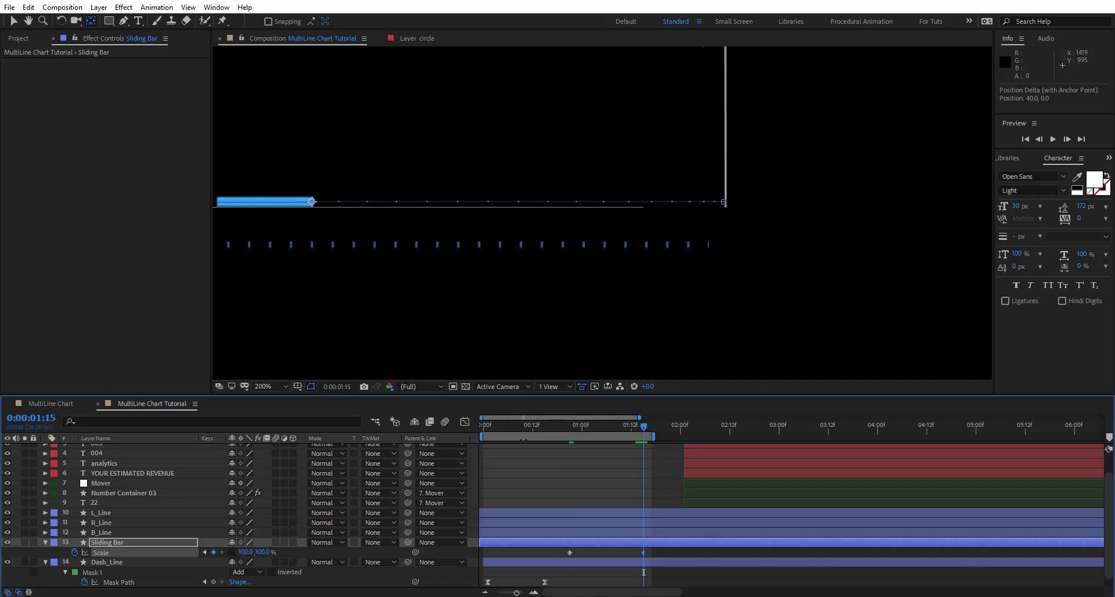
Extend the work area to end at 0:00:02:09, fit the composition up to 100% in the viewer, and preview the sliding bar animation.
left_click_drag(532, 431, 656, 435)
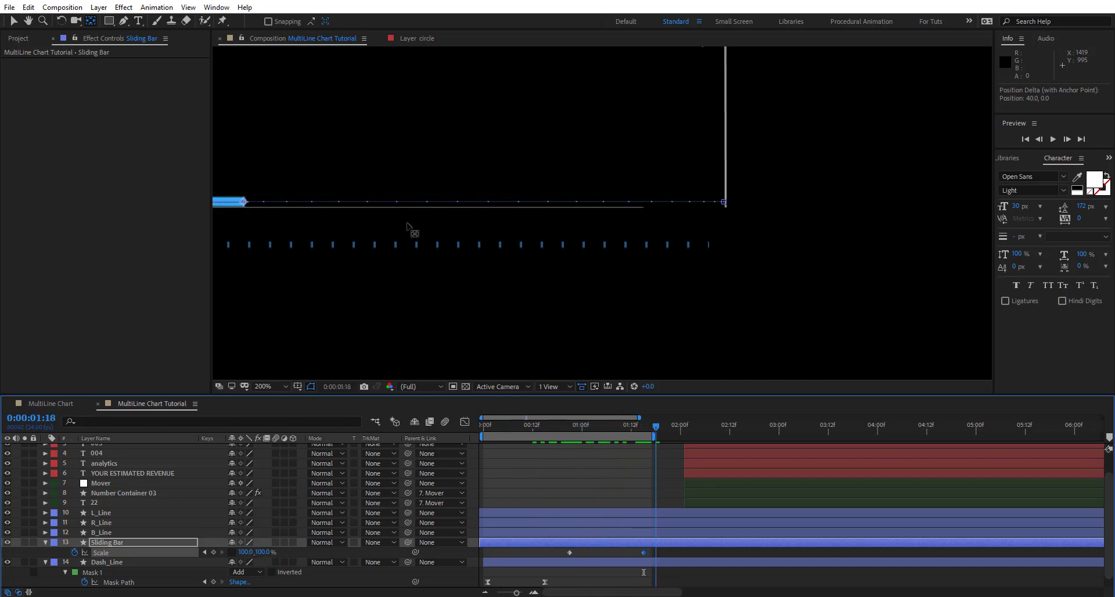
scroll(340, 189, "down", 1)
left_click_drag(424, 212, 512, 292)
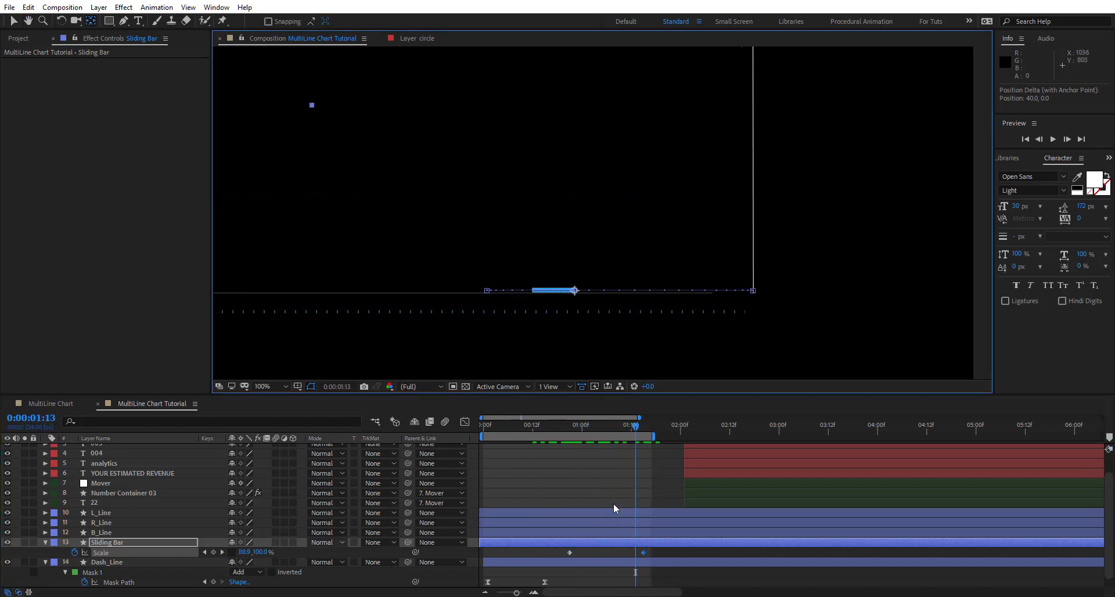
left_click_drag(655, 435, 725, 437)
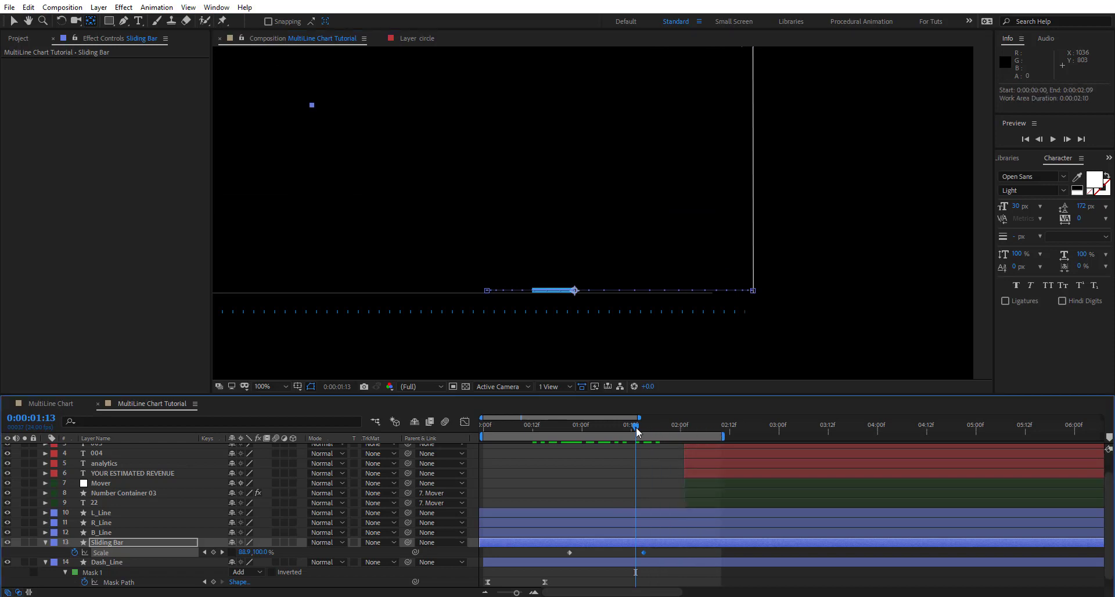
left_click_drag(636, 427, 454, 441)
left_click(270, 385)
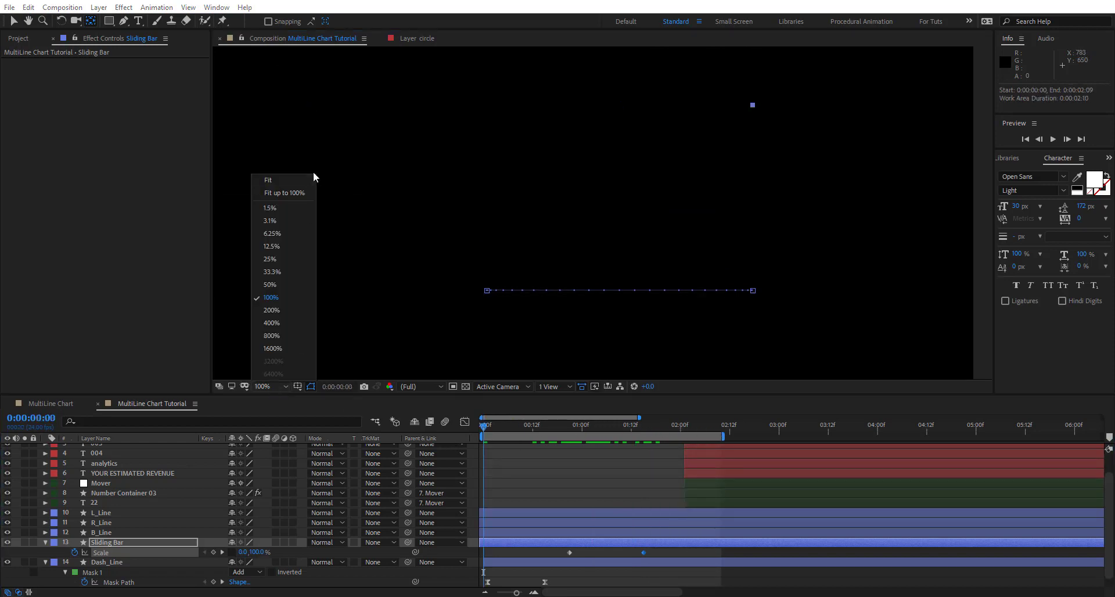
left_click(284, 192)
key("space")
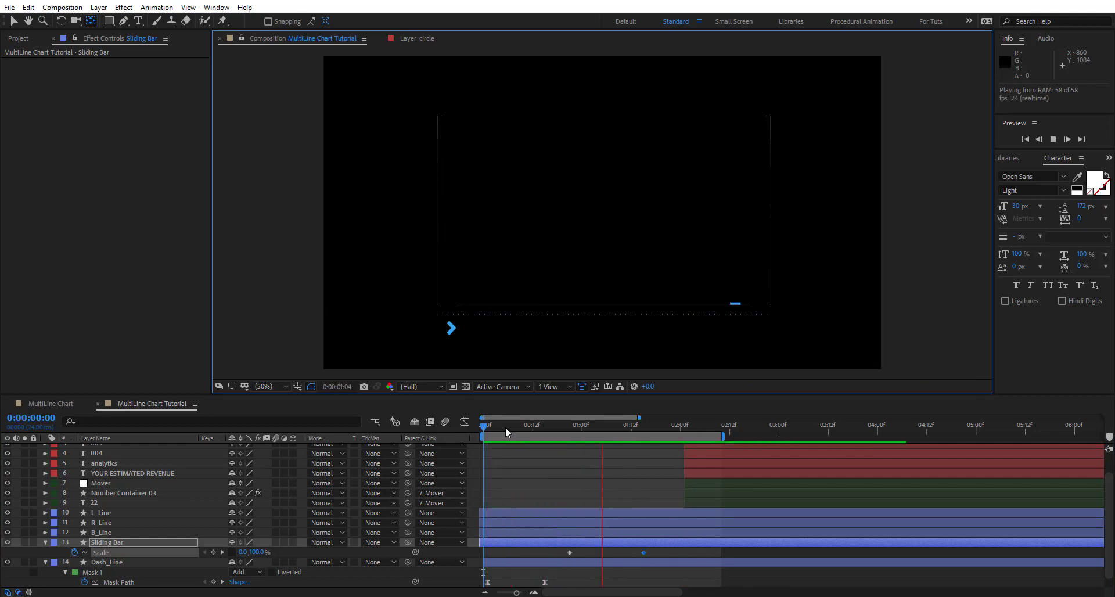
left_click_drag(561, 433, 668, 456)
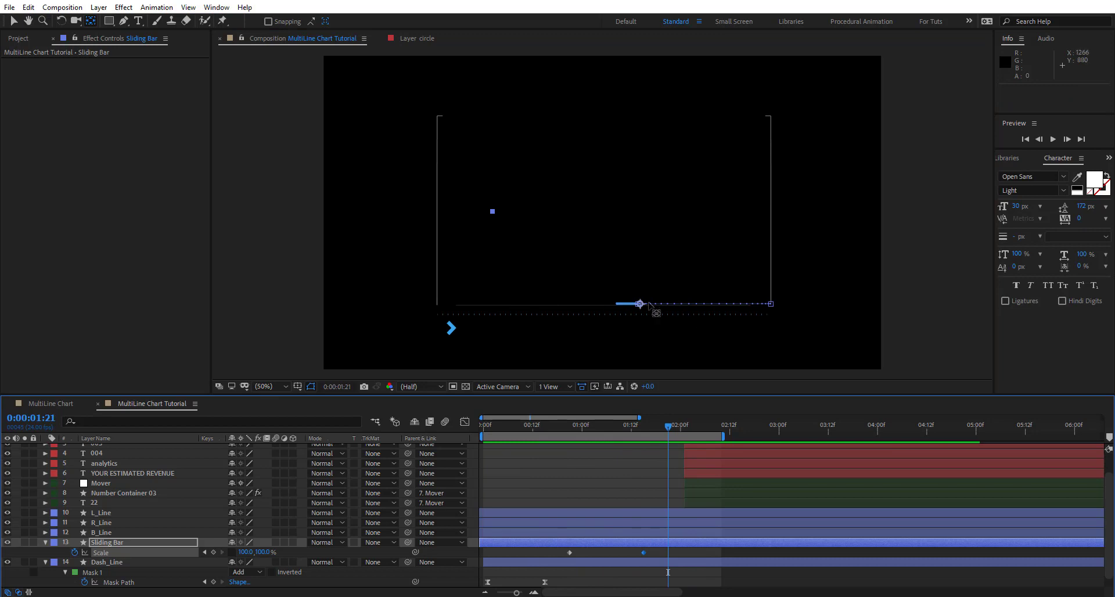
Add the expression wiggle(2,300) to Sliding Bar's X Position and play back the composition from frame 0.
left_click(12, 22)
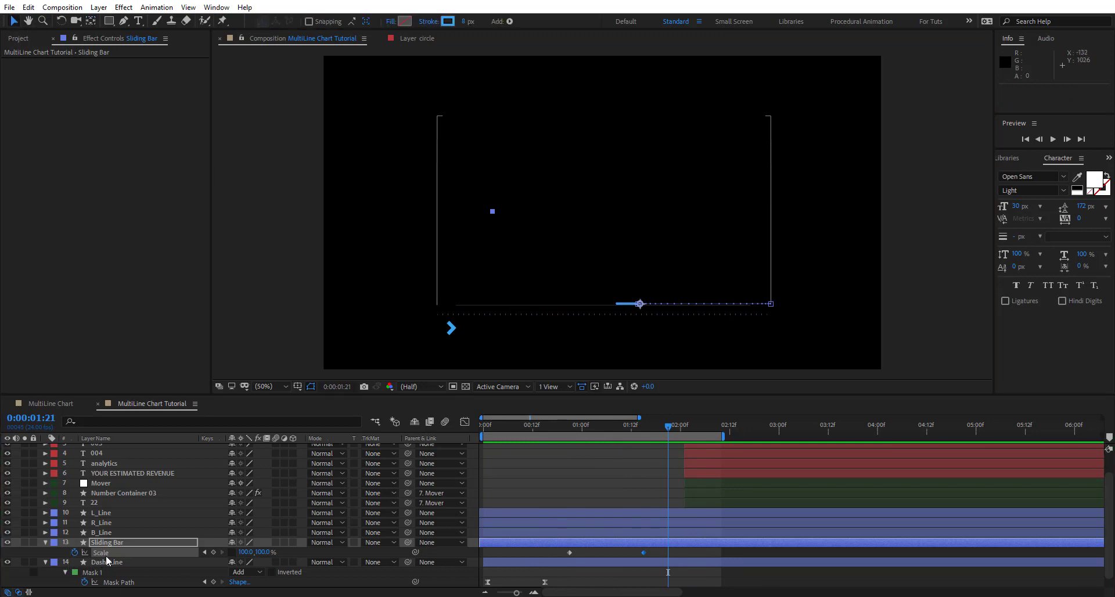
key("p")
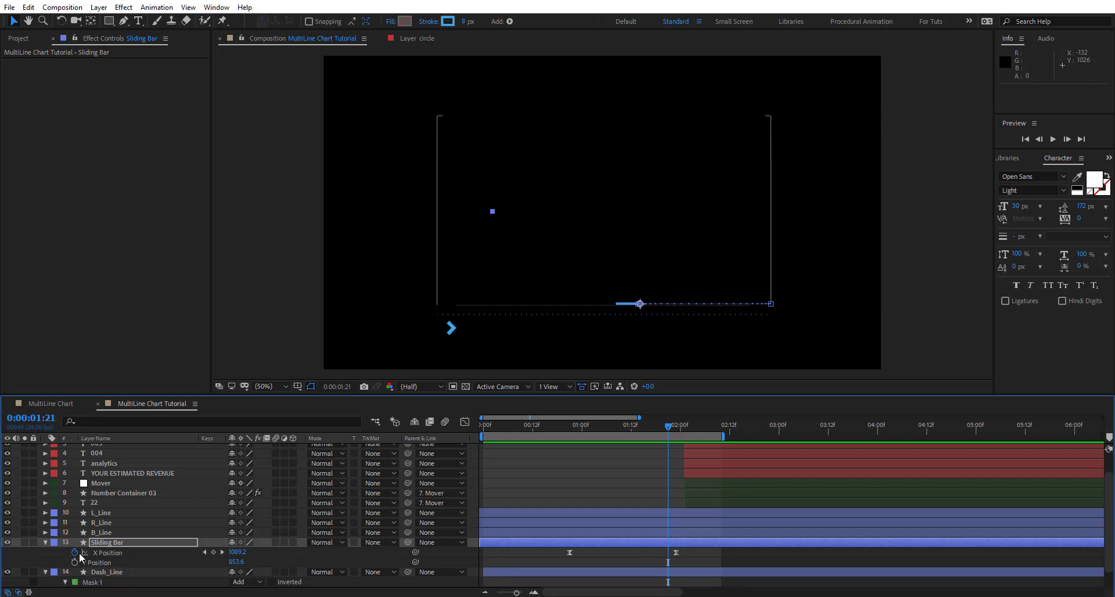
left_click(74, 552, "alt")
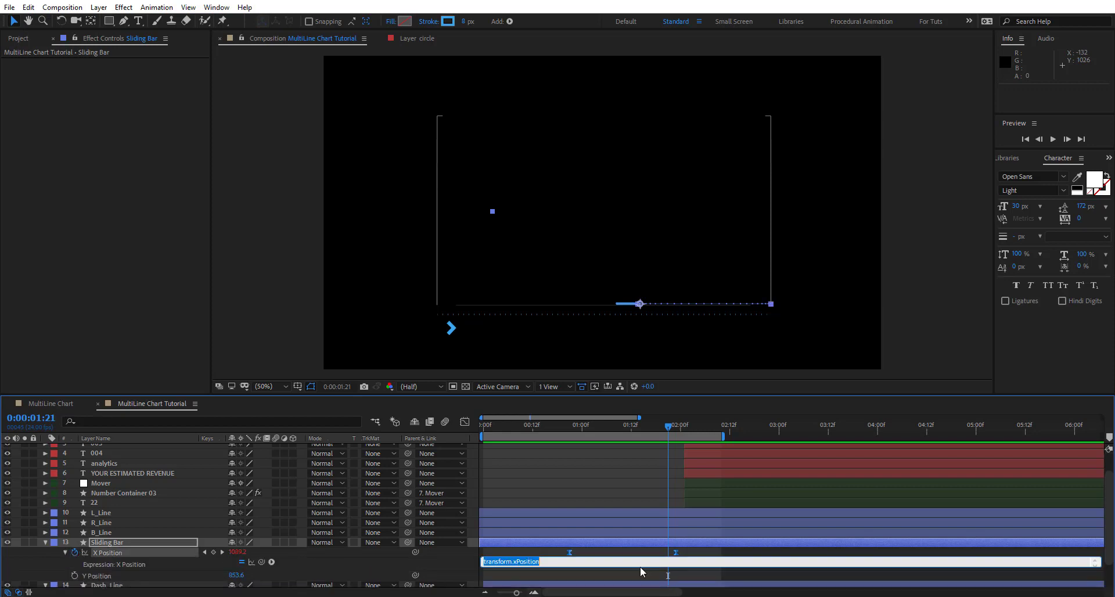
type("wiggle(2,300")
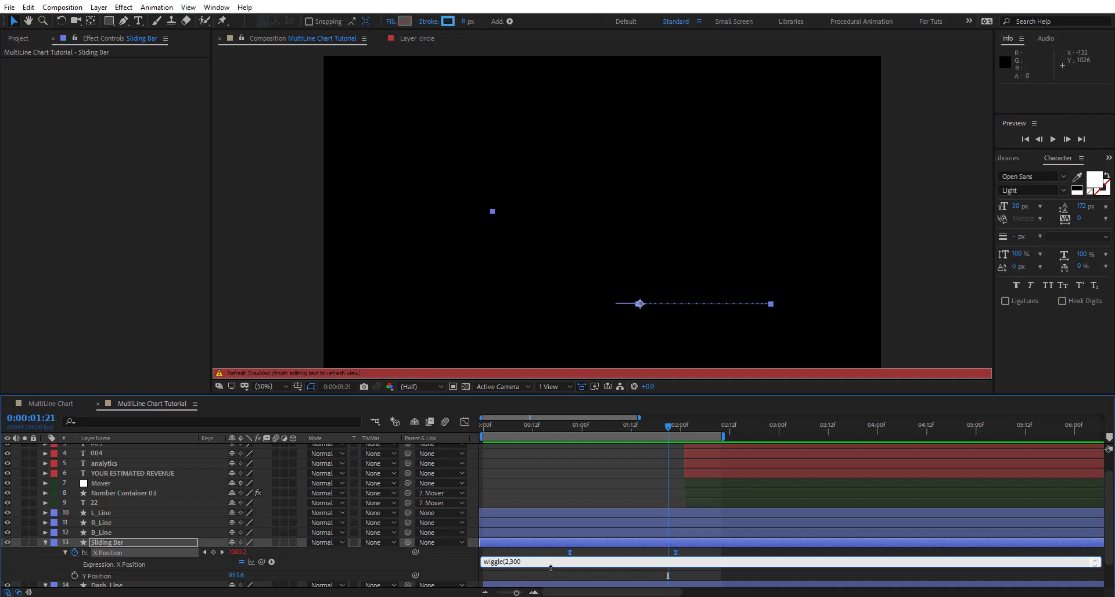
left_click(500, 462)
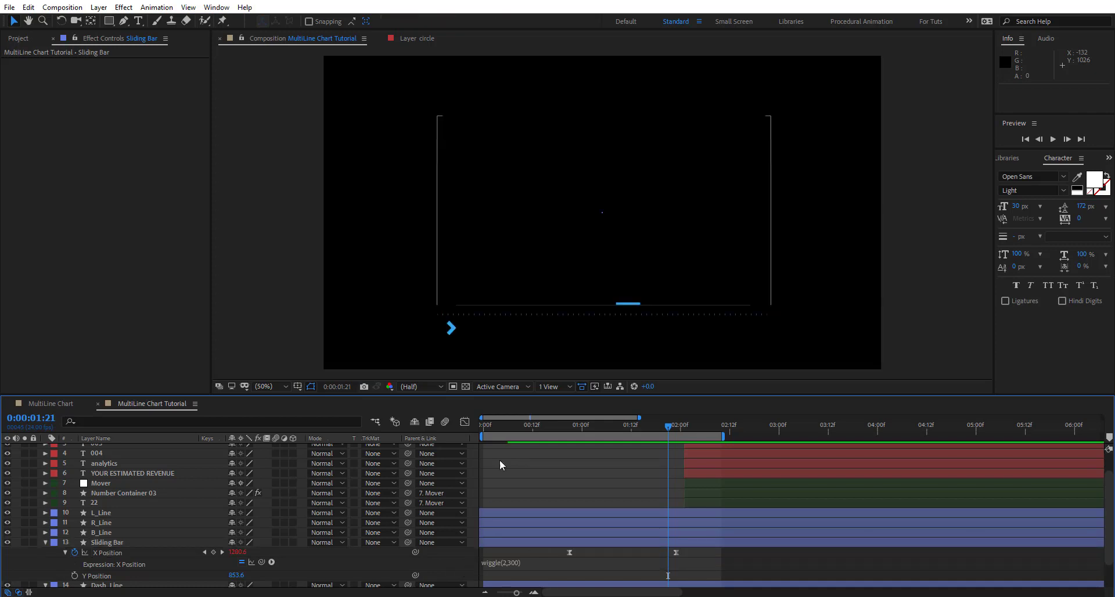
left_click_drag(497, 425, 477, 433)
key("space")
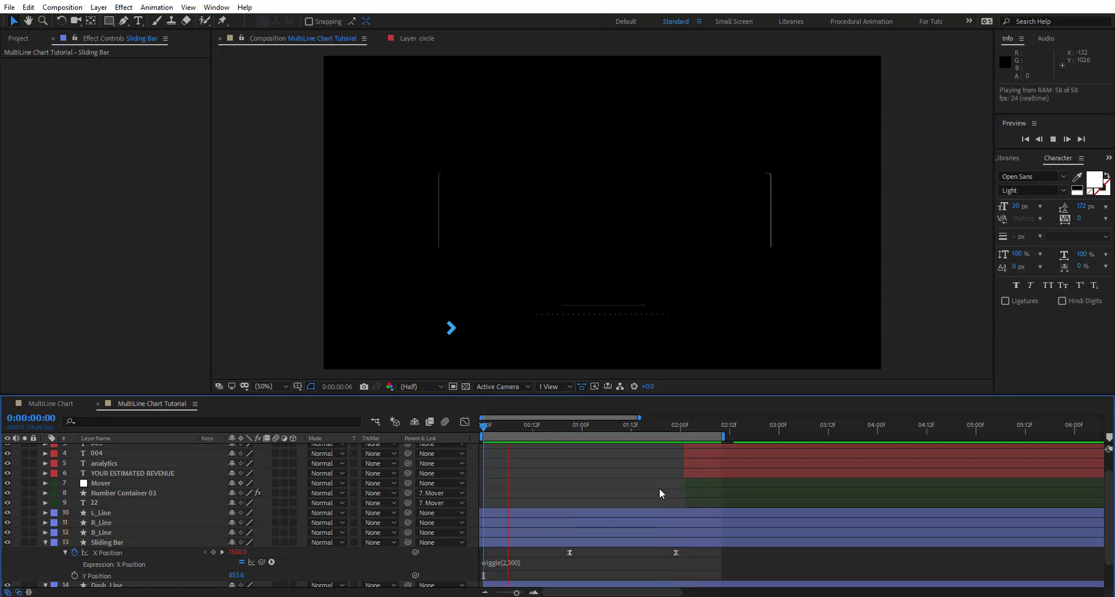
Extend the work area to end at 0:00:05:04, preview the animation, and collapse Sliding Bar's properties.
left_click_drag(726, 435, 1000, 427)
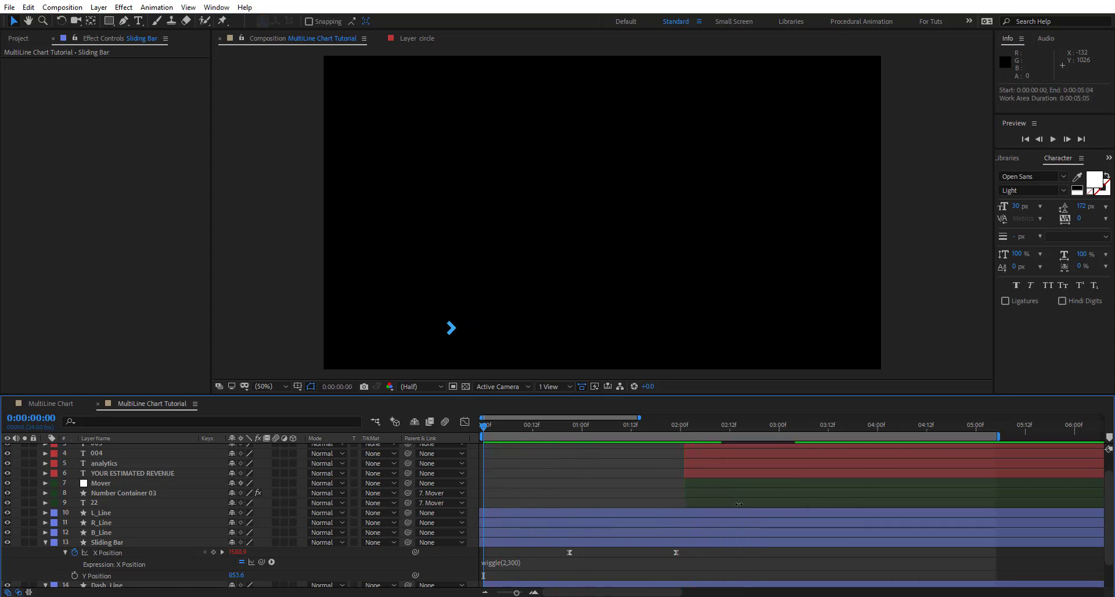
key("space")
left_click_drag(508, 593, 500, 592)
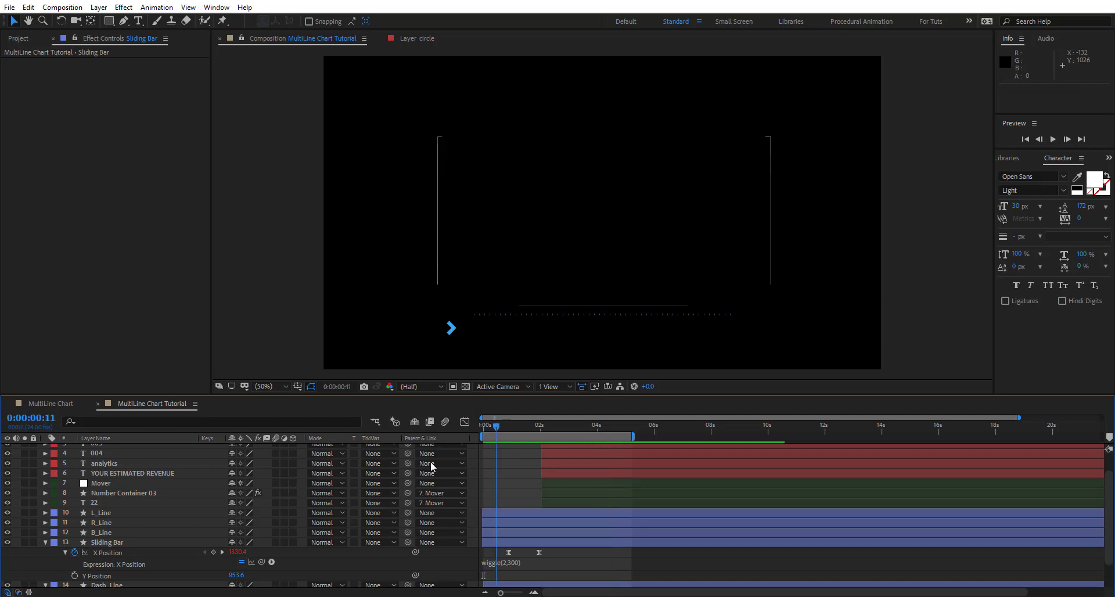
left_click(46, 544)
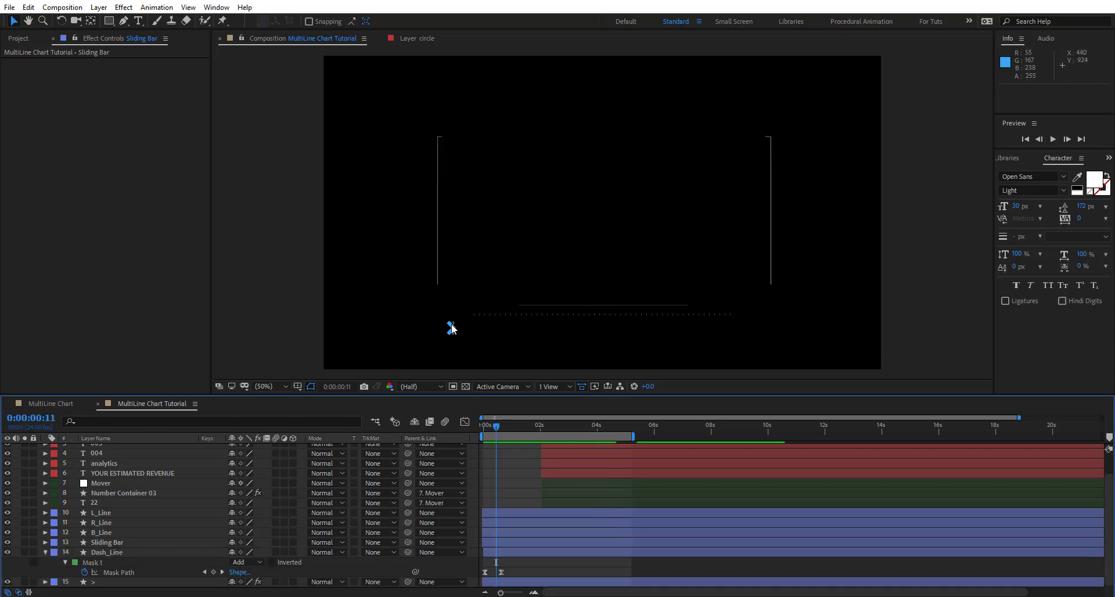
Separate the Position dimensions of the blue arrow layer (>) below the dashed line.
left_click(452, 326)
scroll(443, 323, "up", 1)
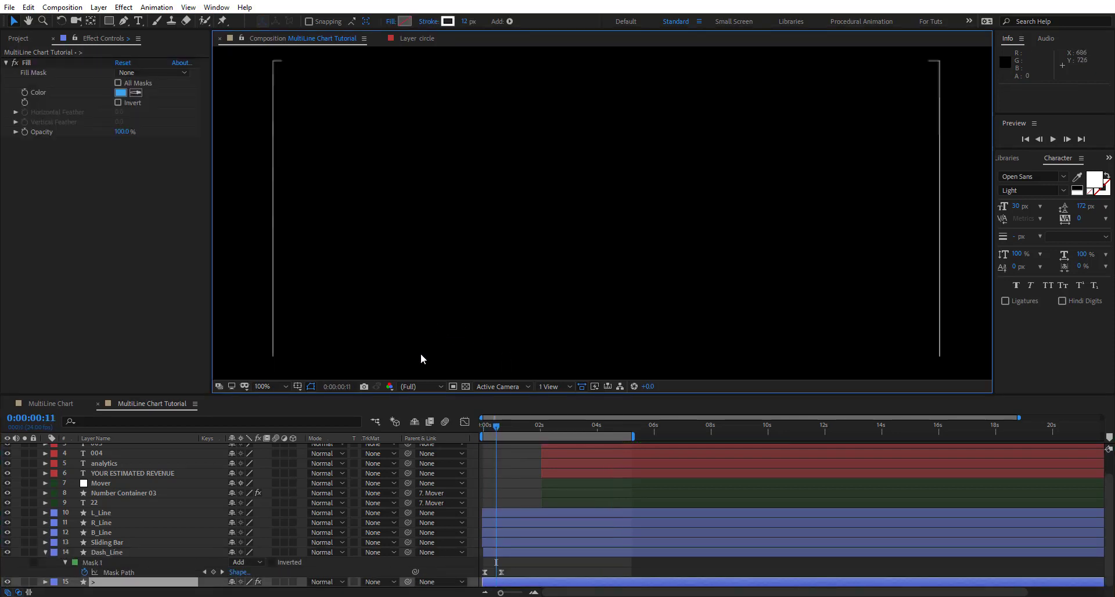
left_click_drag(428, 335, 616, 198)
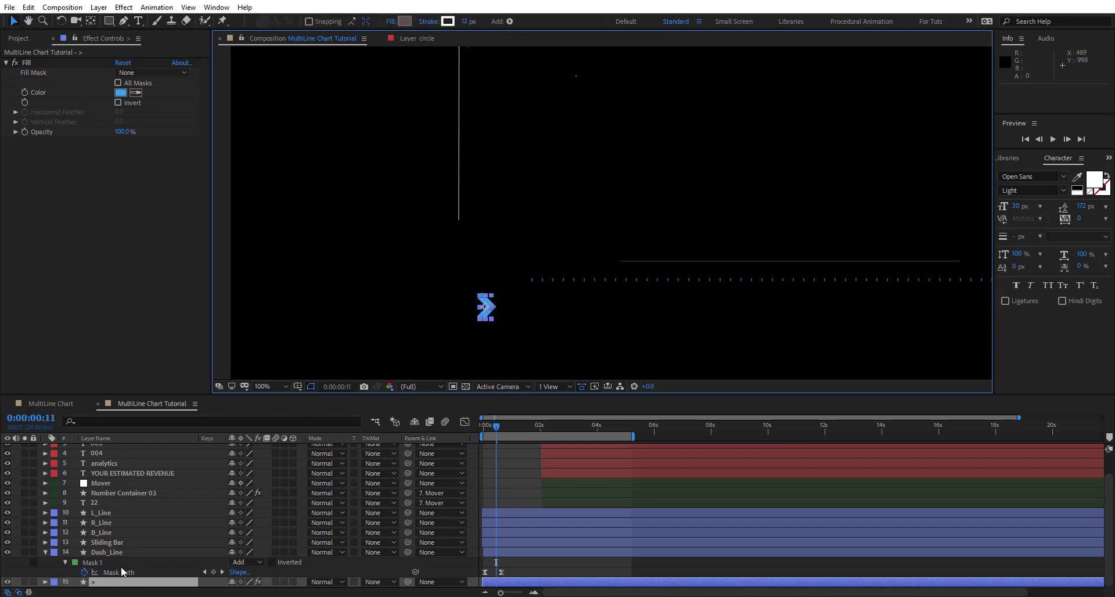
key("p")
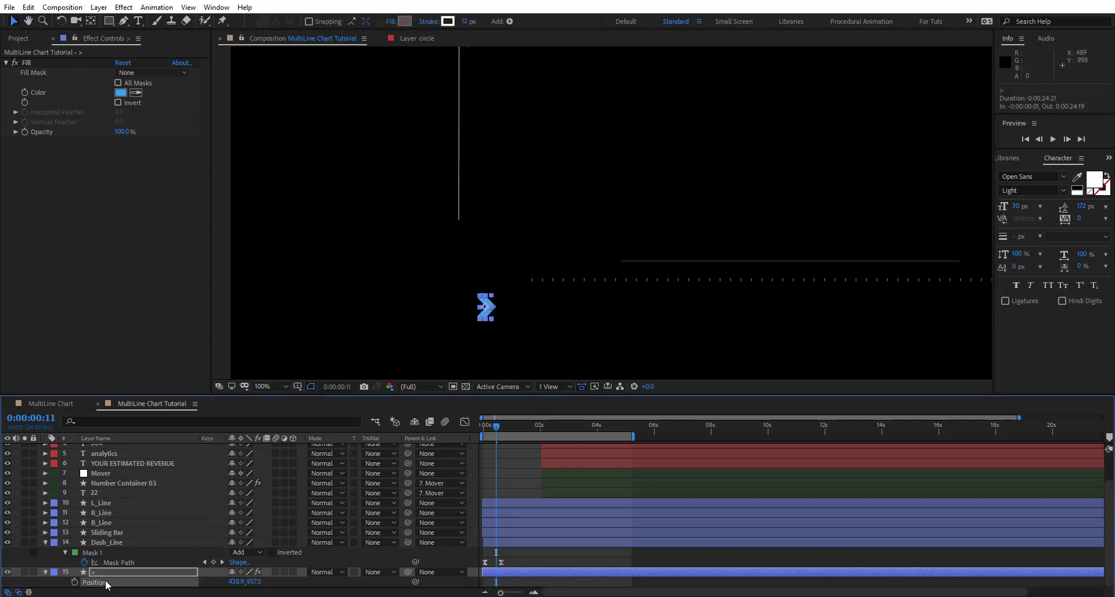
right_click(106, 582)
left_click(156, 461)
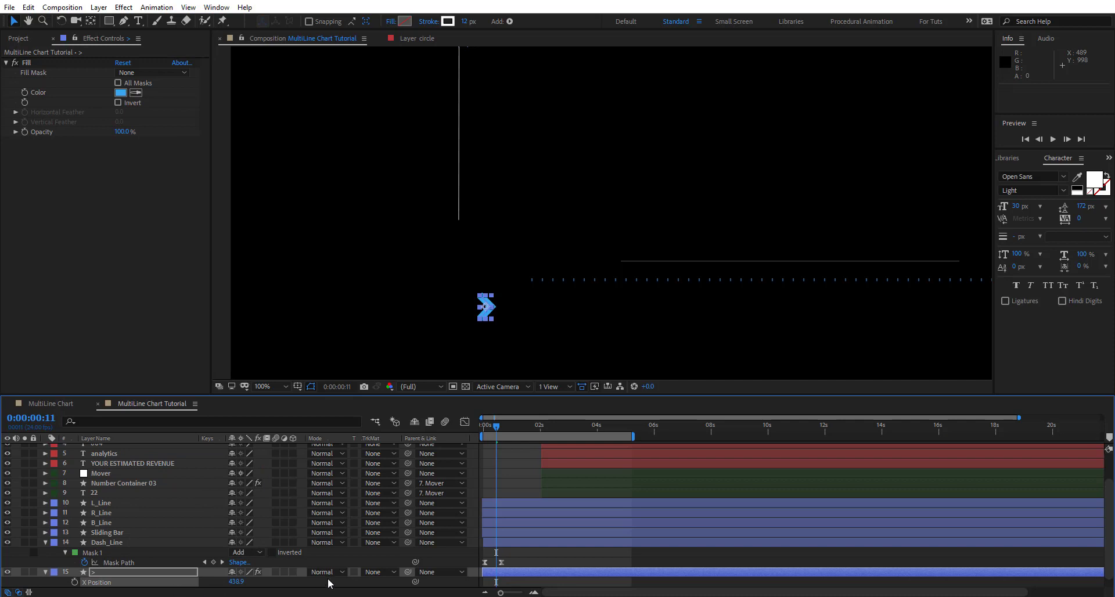
Keyframe the arrow's X Position at its current value on frame 22 and at 71.9 on frame 3.
scroll(347, 584, "down", 1)
left_click_drag(491, 430, 510, 437)
left_click(74, 572)
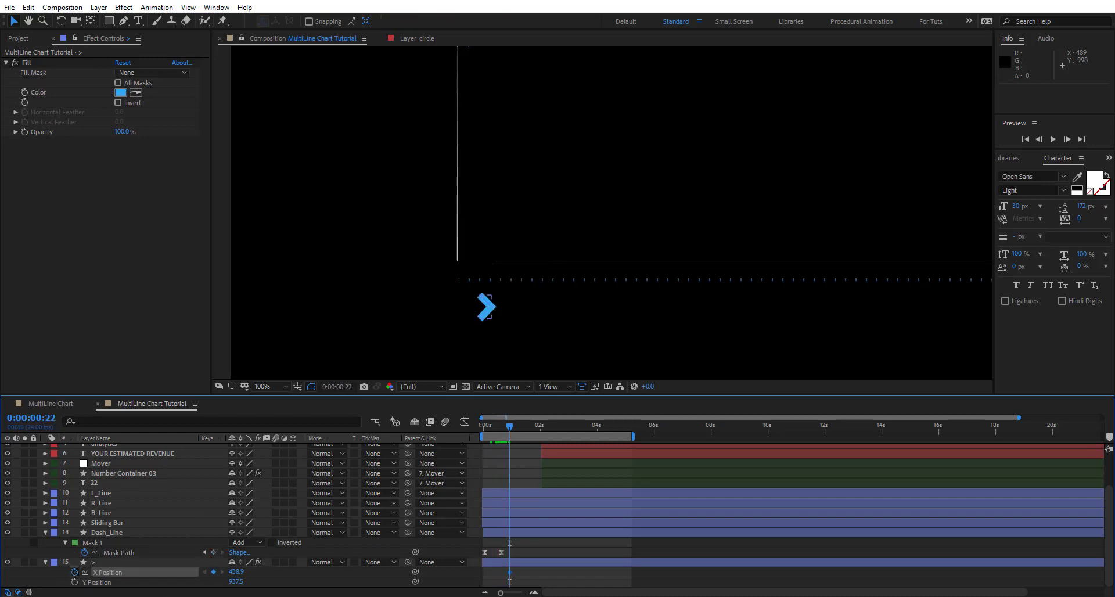
left_click_drag(510, 428, 487, 427)
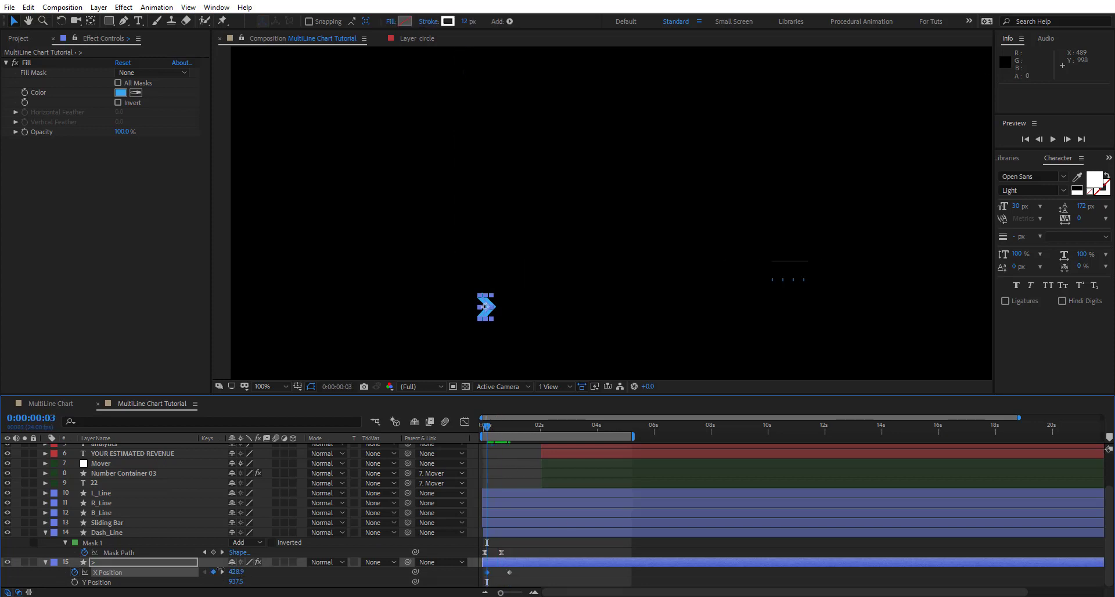
left_click_drag(485, 307, 274, 307)
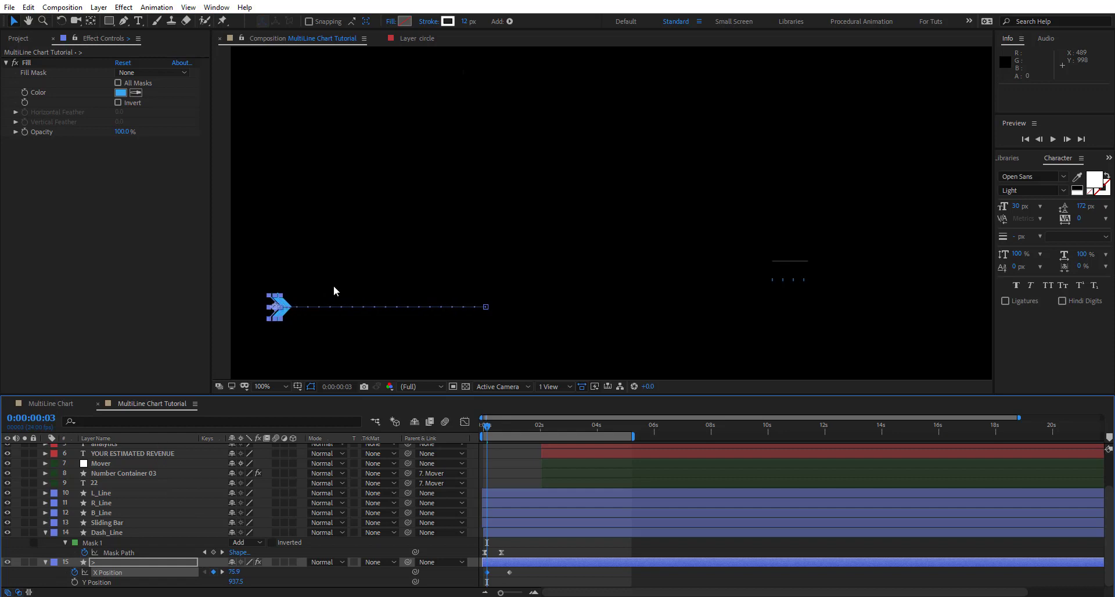
key("space")
left_click_drag(361, 303, 475, 289)
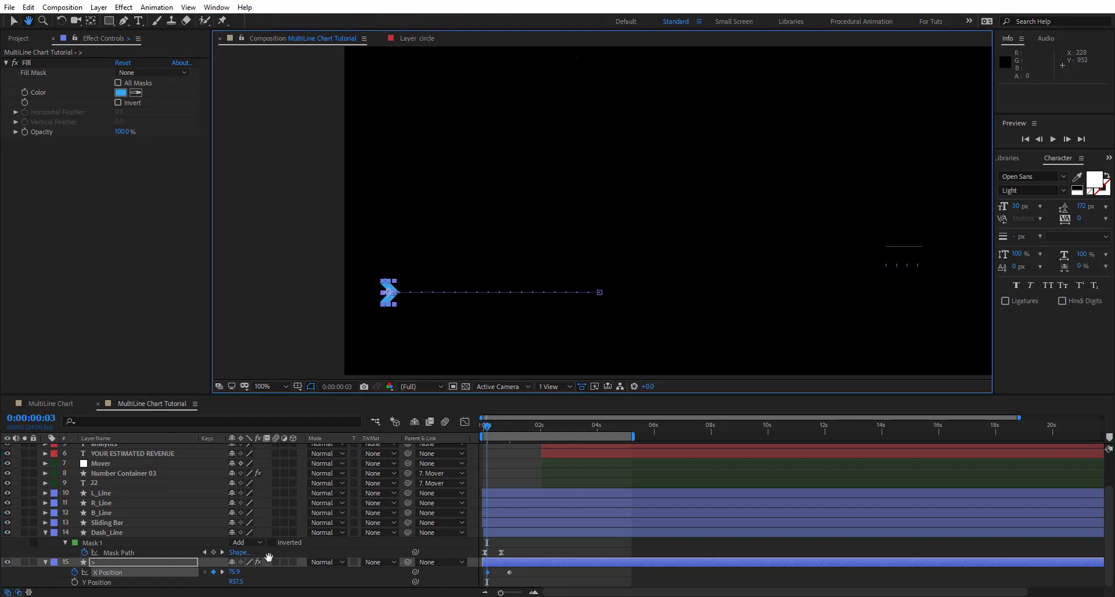
left_click_drag(233, 572, 231, 572)
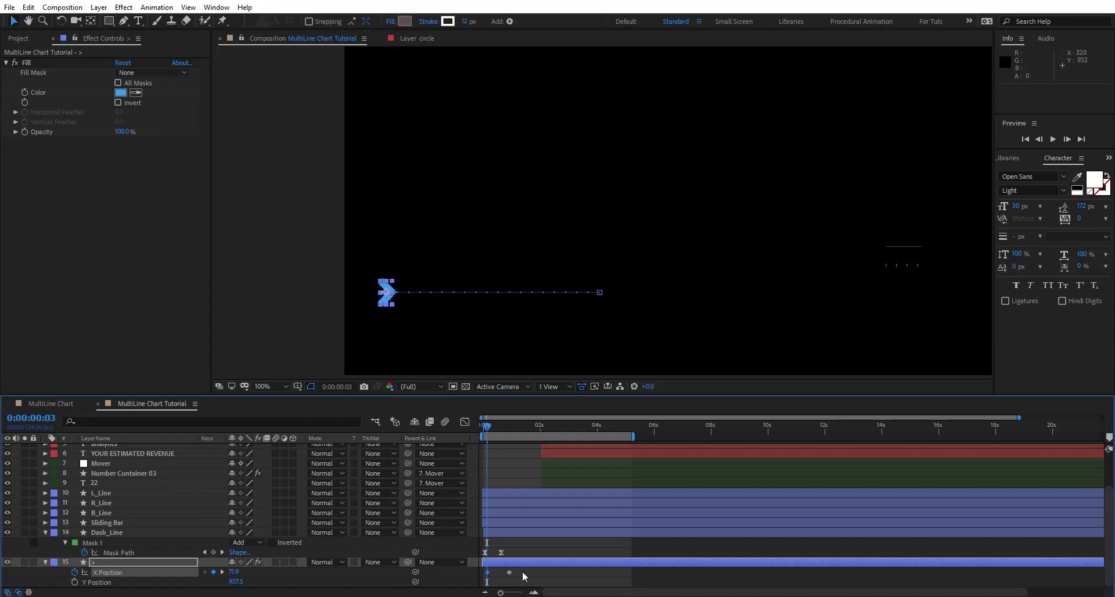
Ease both of the arrow's X Position keyframes and reshape the speed curve to peak early and slow down gradually.
left_click_drag(524, 576, 482, 583)
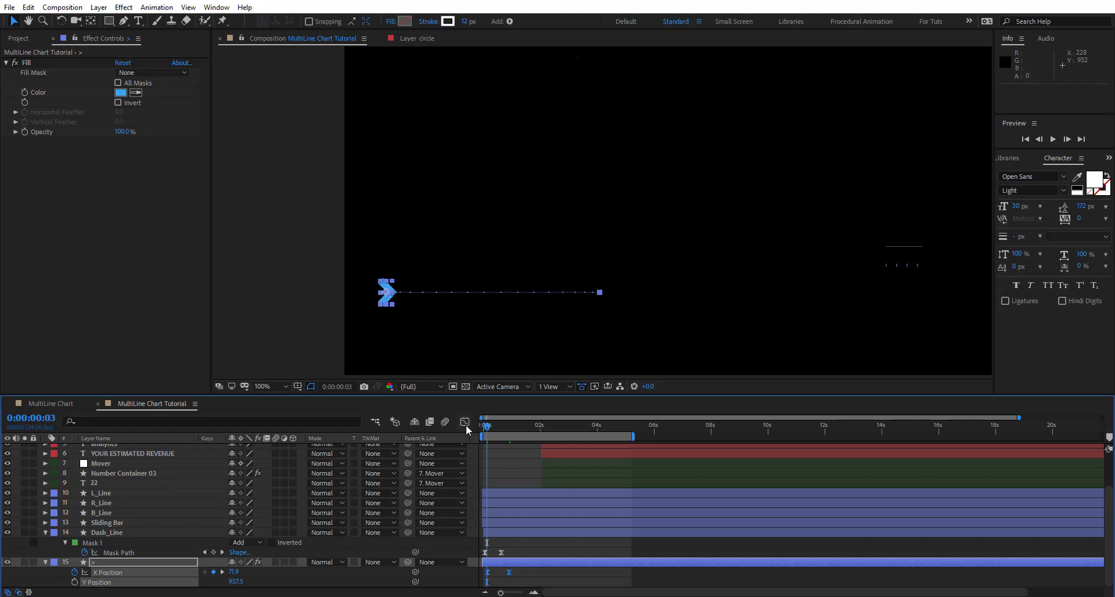
left_click(465, 423)
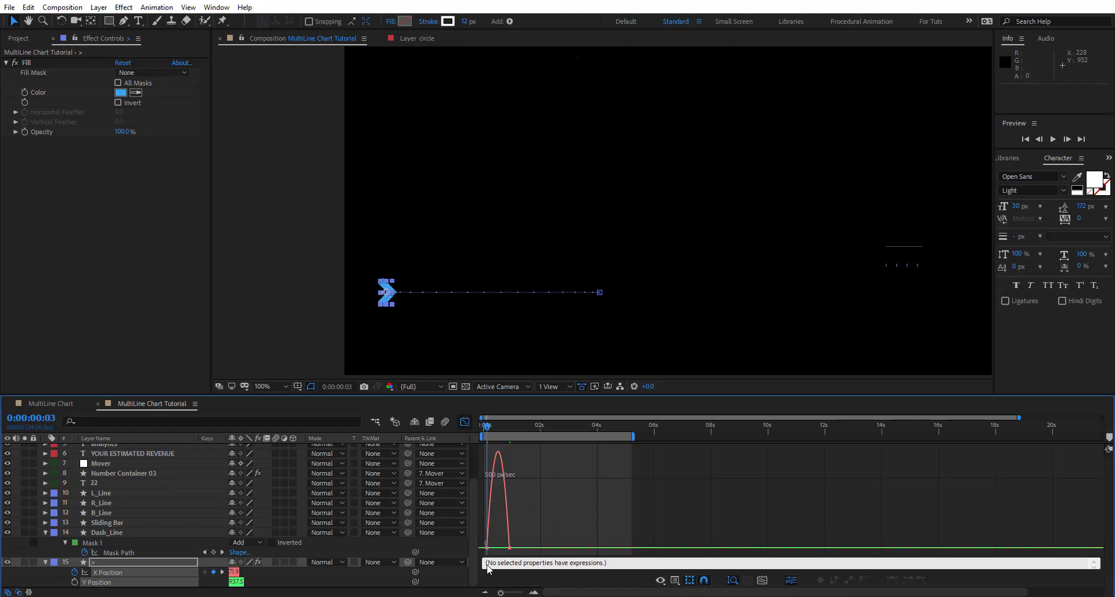
left_click_drag(481, 523, 542, 546)
key("equal")
key("equal")
scroll(538, 522, "left", 1)
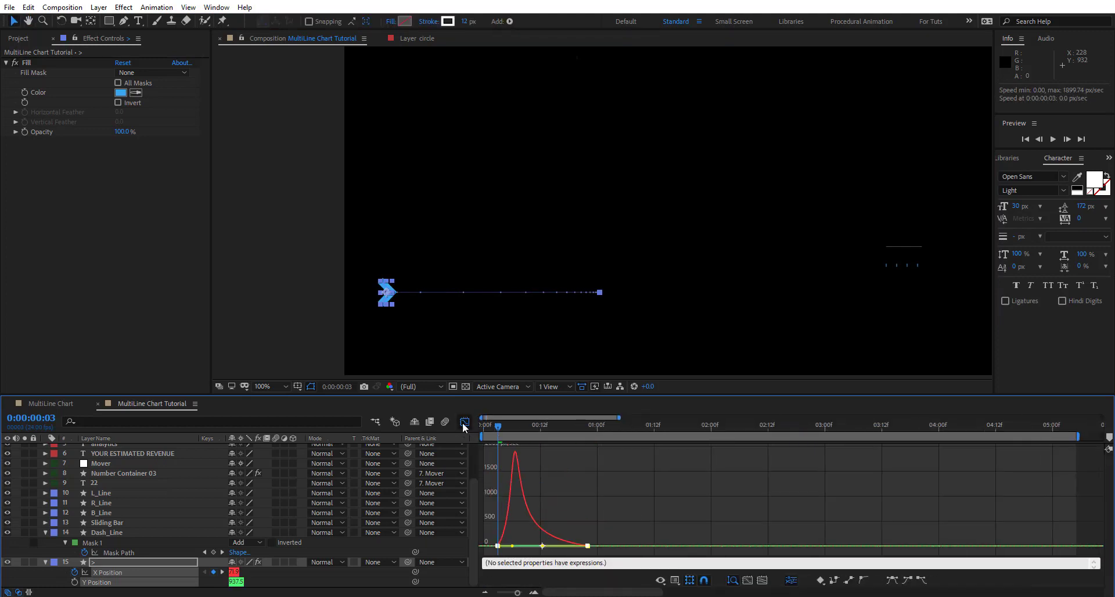
left_click(465, 423)
Fit the whole composition in the viewer and preview the arrow's slide-in.
left_click(263, 386)
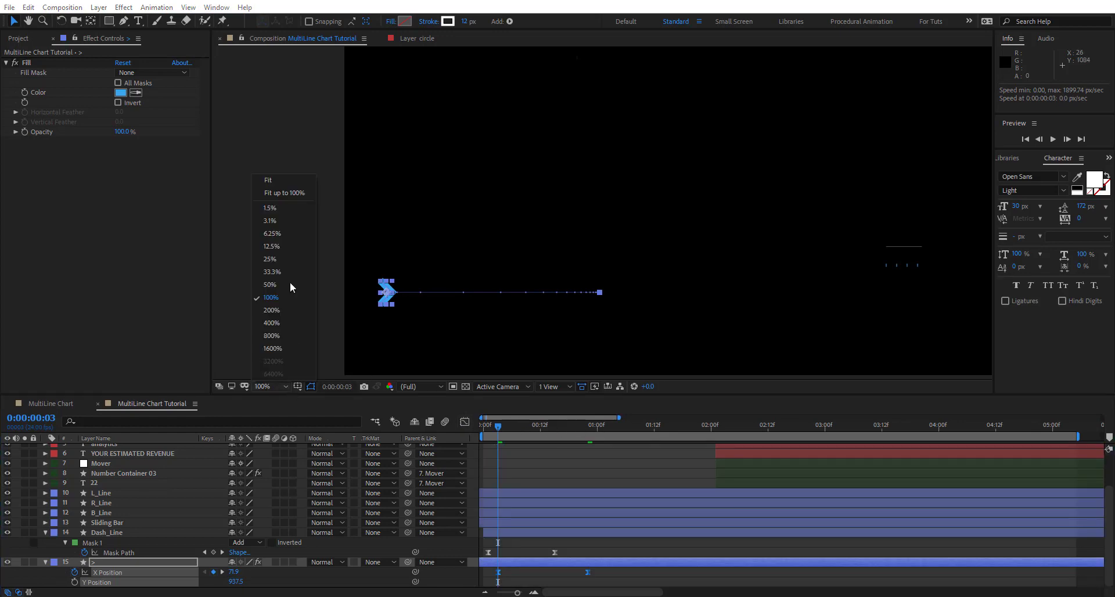
left_click(282, 179)
key("space")
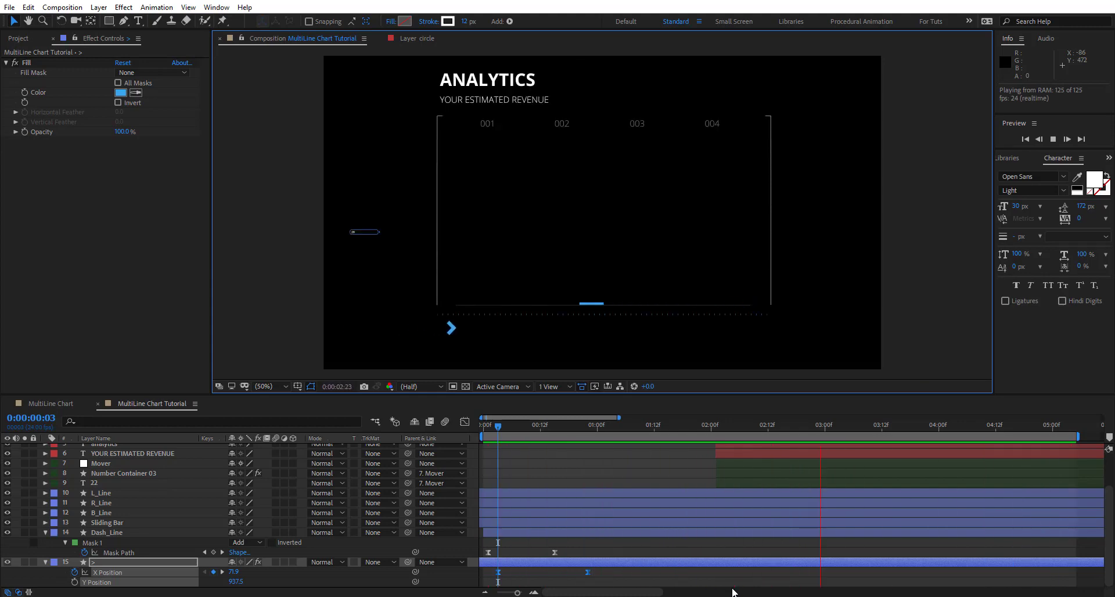
left_click(542, 428)
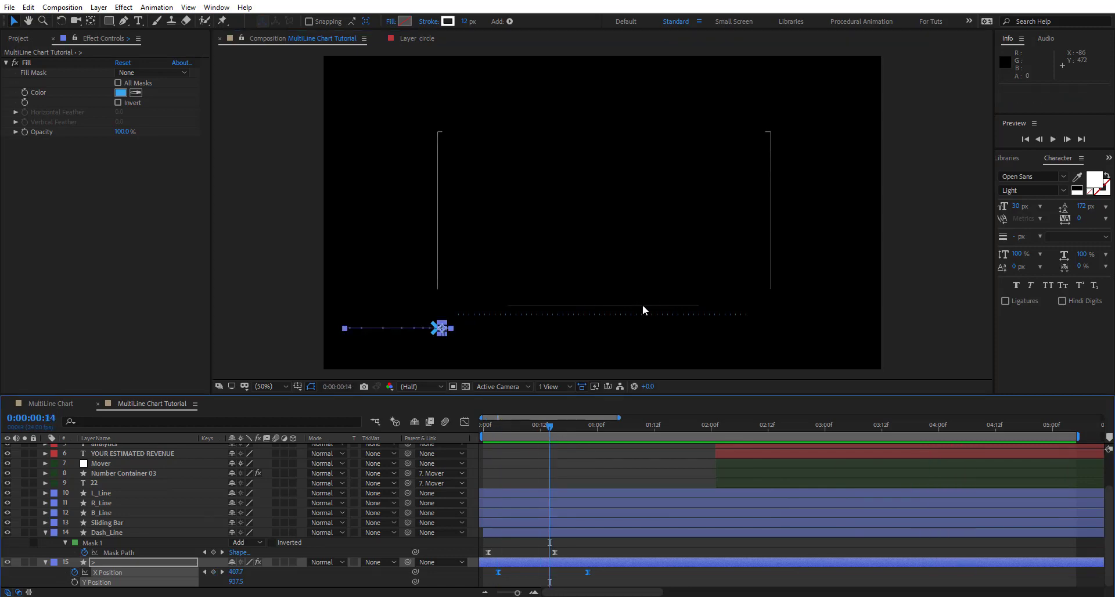
left_click_drag(587, 433, 663, 441)
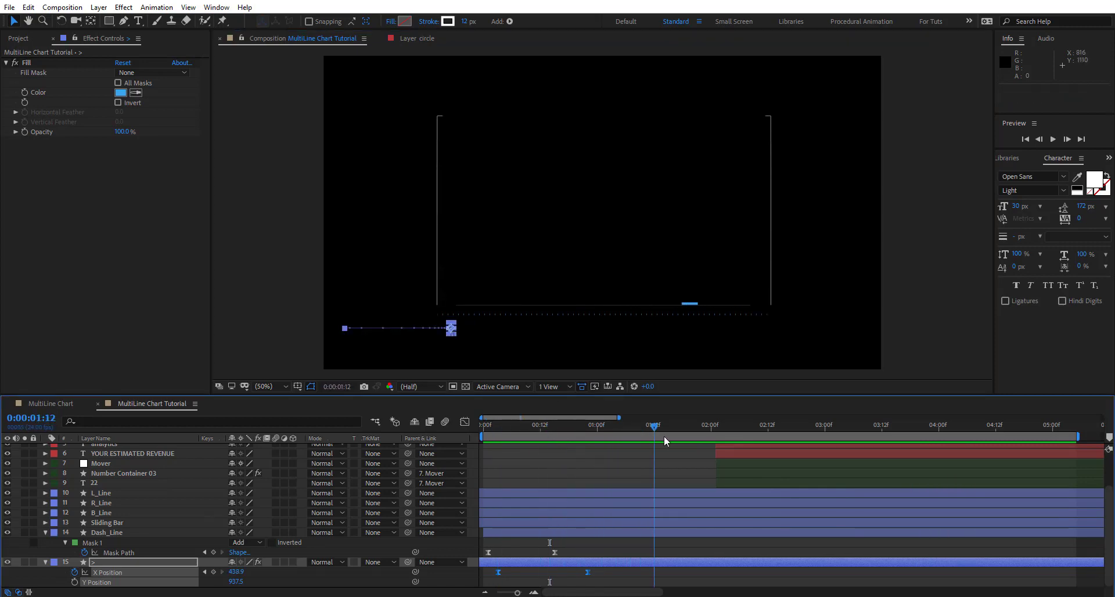
Shift both of Sliding Bar's X Position keyframes earlier so the first sits on frame 16, and preview the new timing.
left_click(128, 523)
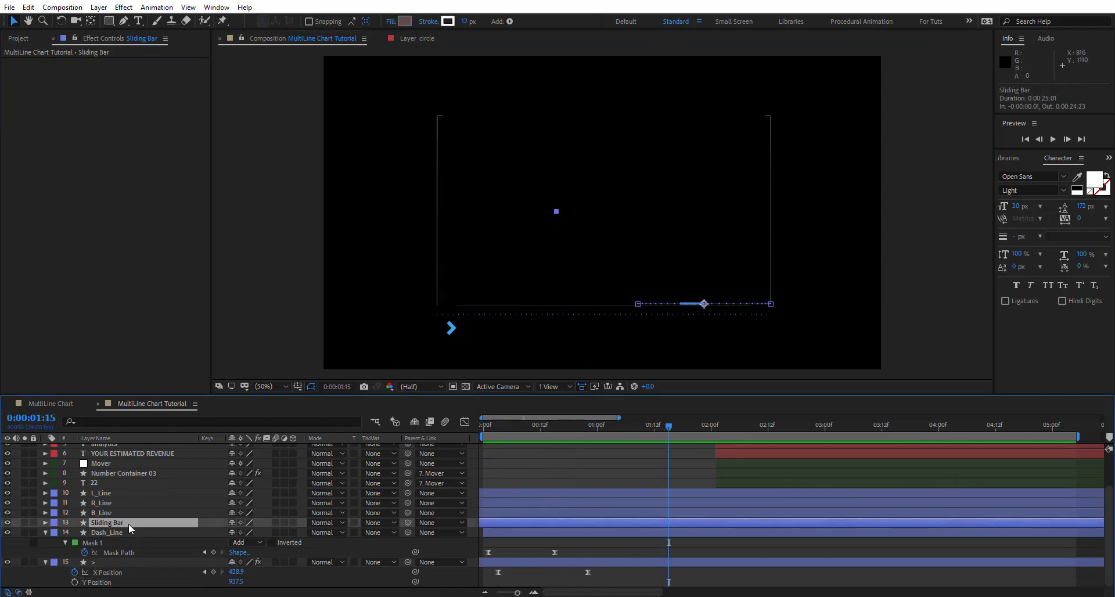
key("u")
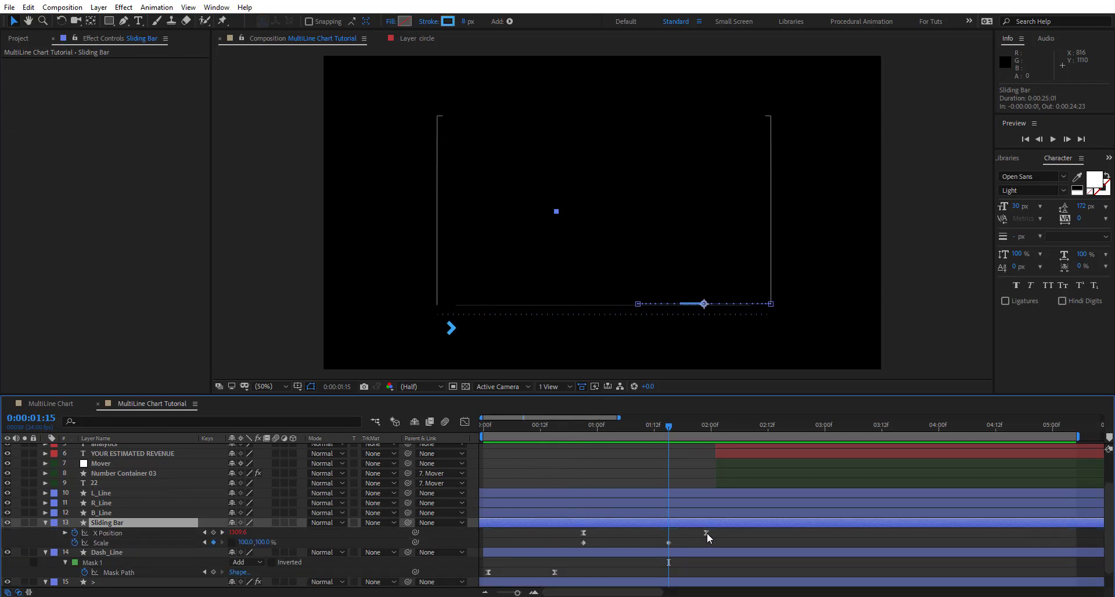
left_click_drag(712, 530, 562, 531)
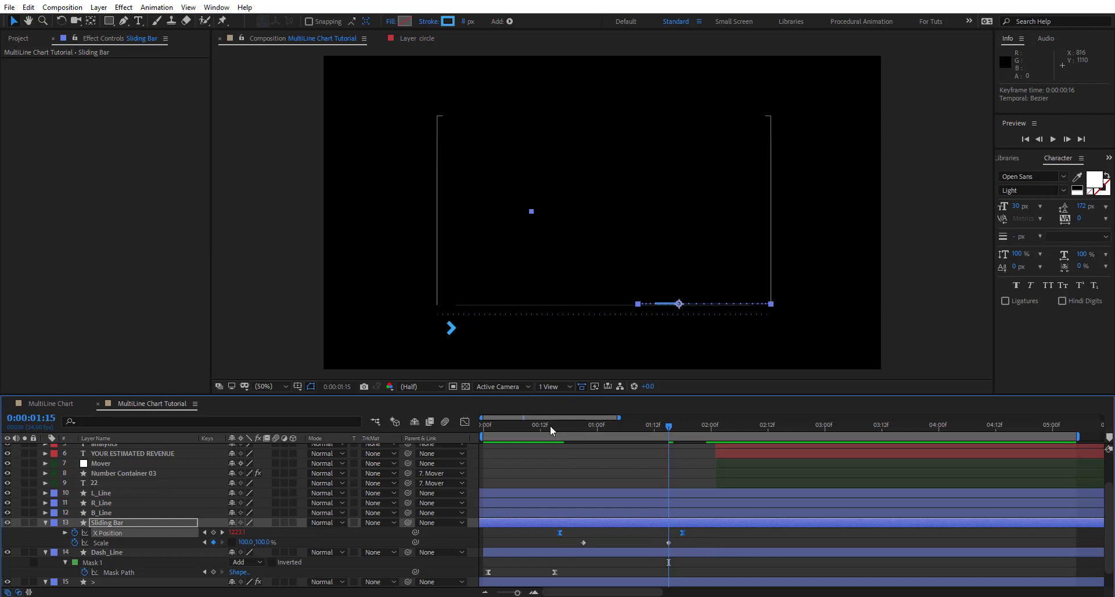
left_click_drag(550, 425, 613, 457)
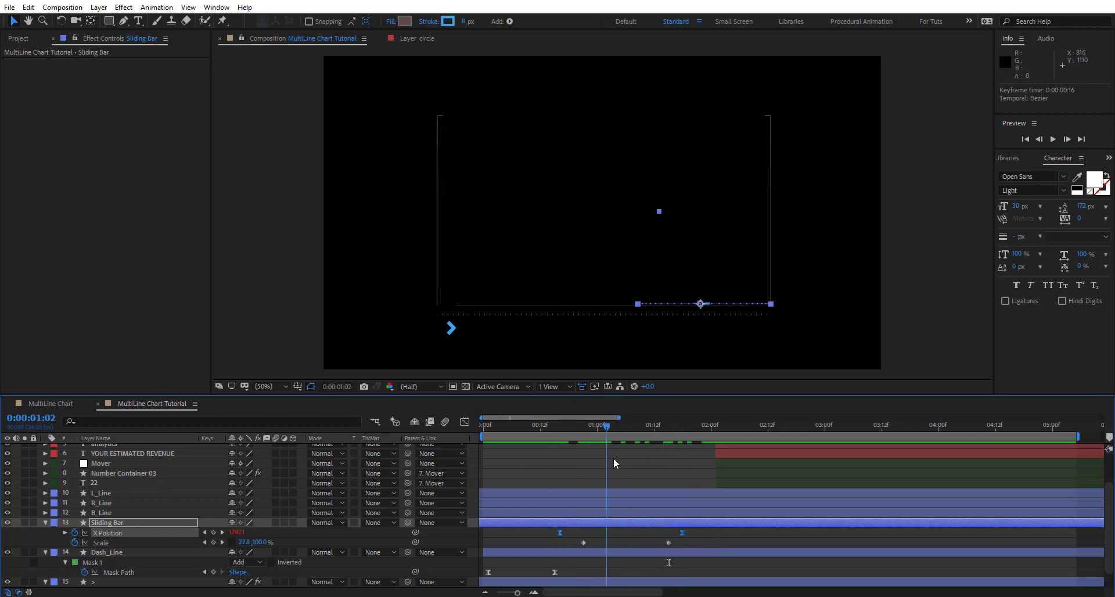
key("space")
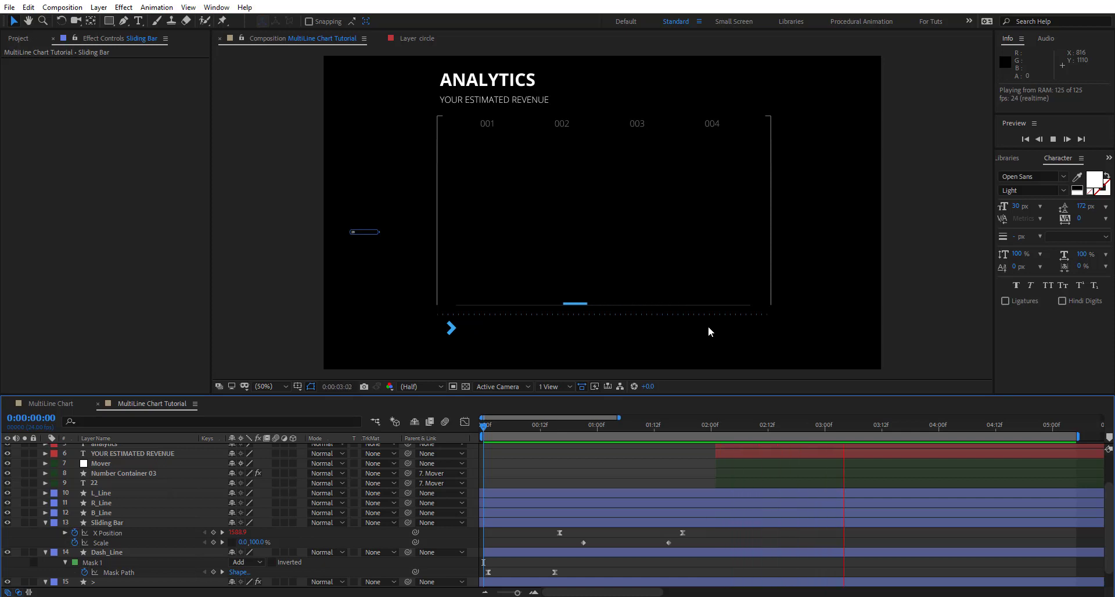
left_click(510, 425)
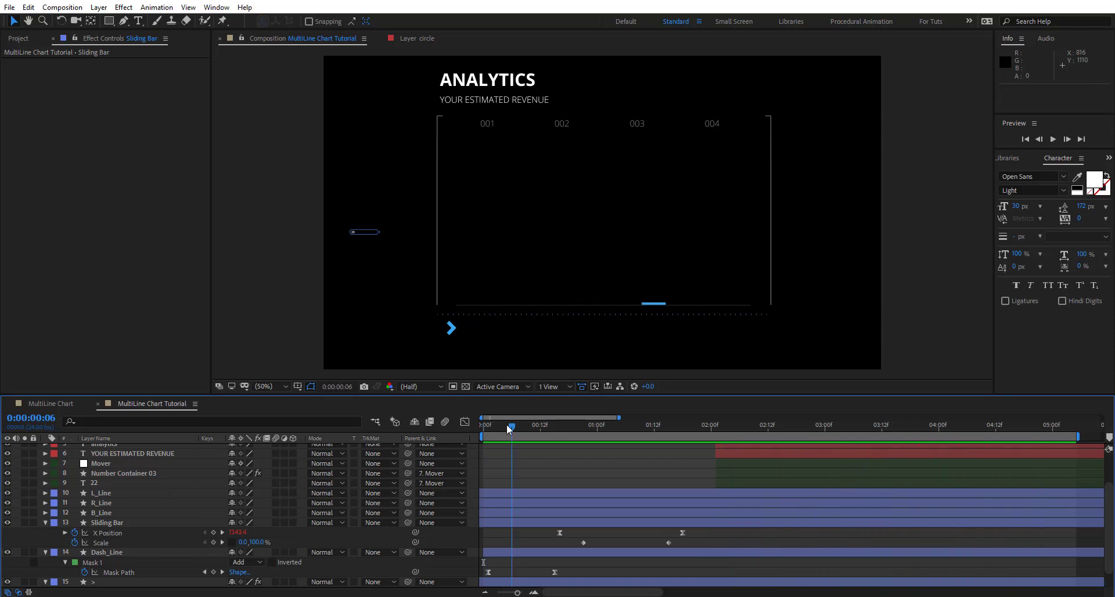
left_click_drag(506, 424, 645, 425)
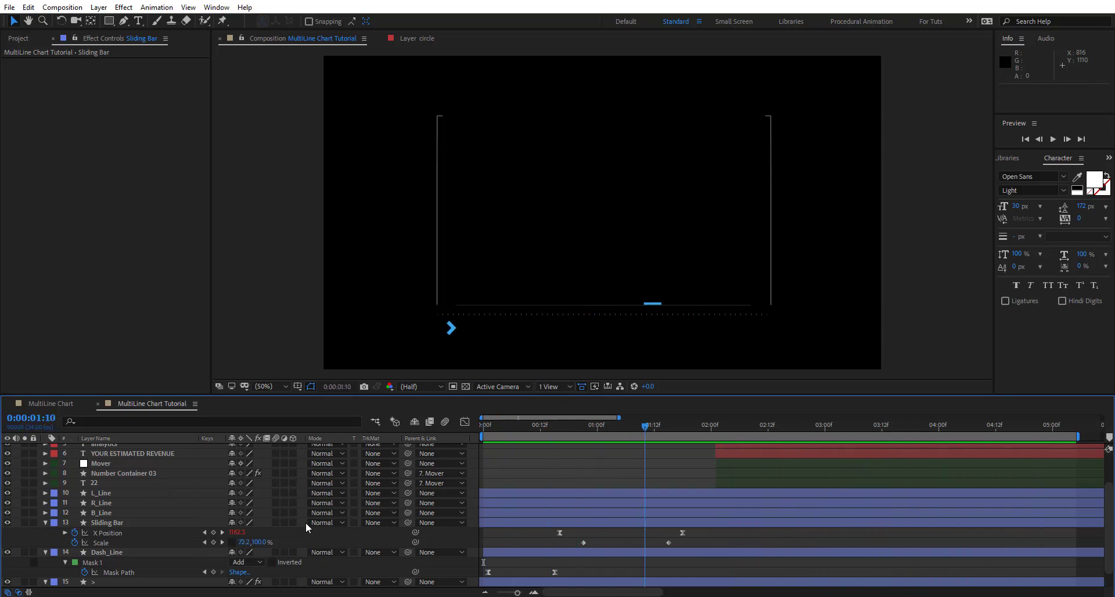
left_click(45, 523)
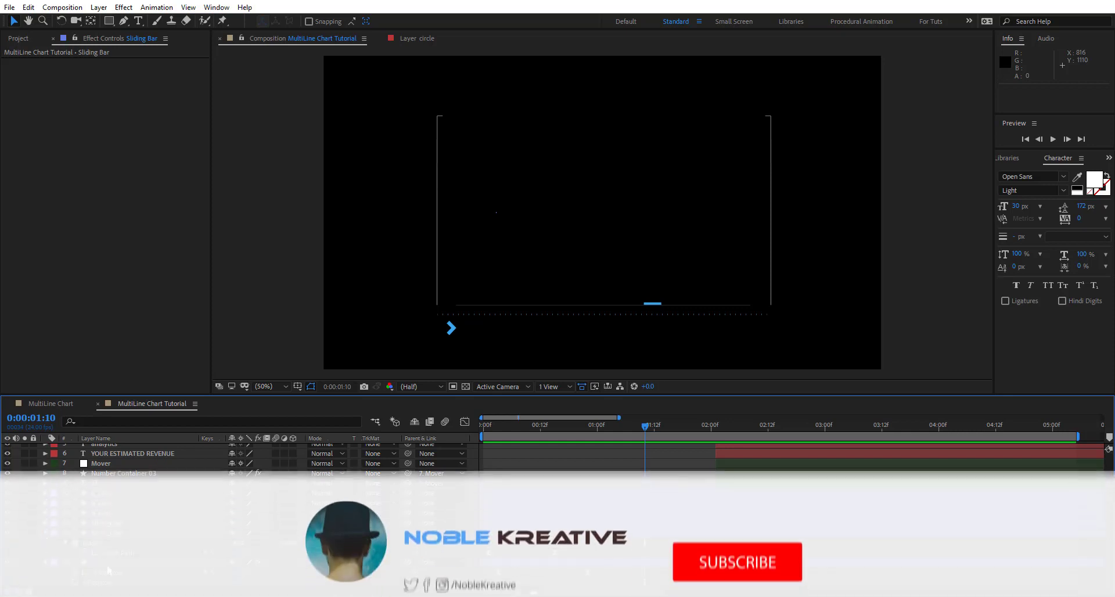
Add the expression loopOut(type = "cycle", numKeyframes = 0) to the arrow's X Position and scrub through the looping motion.
left_click(99, 562)
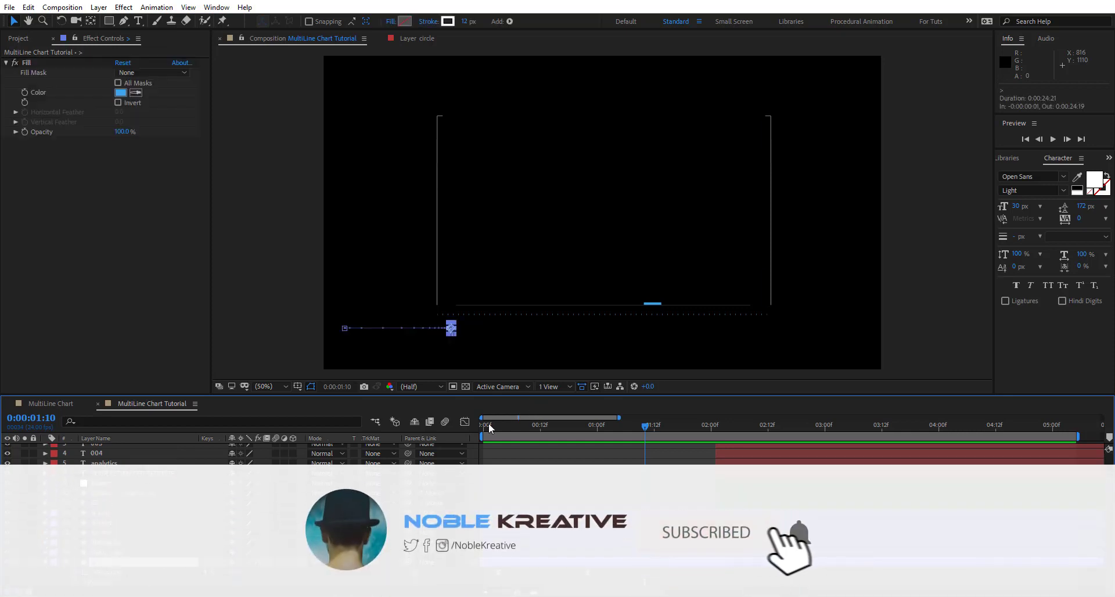
left_click_drag(496, 426, 596, 430)
left_click(74, 572, "alt")
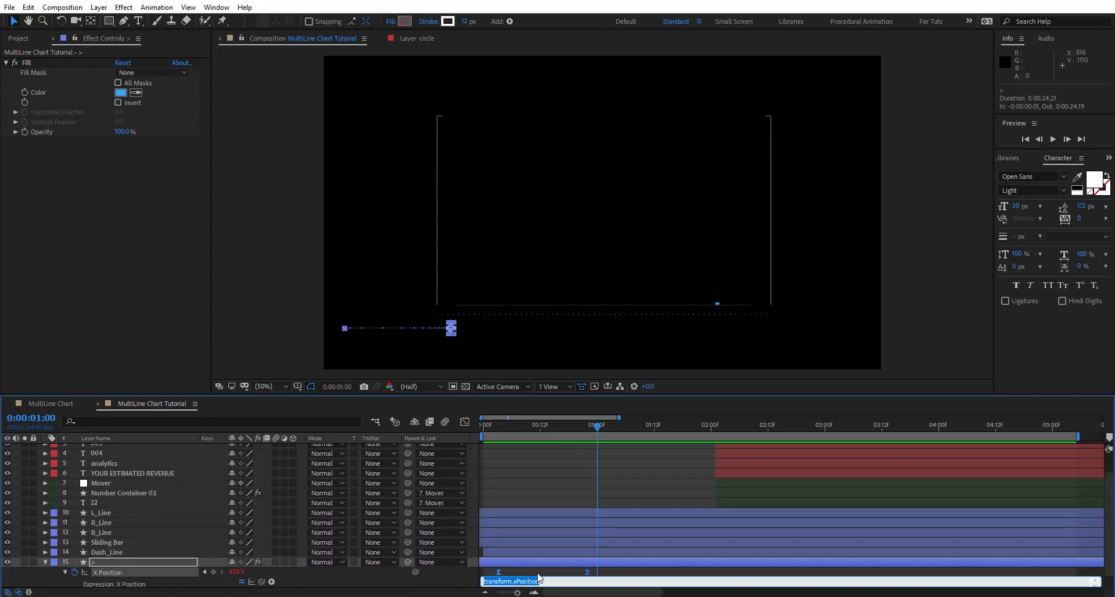
scroll(366, 581, "down", 1)
left_click(271, 569)
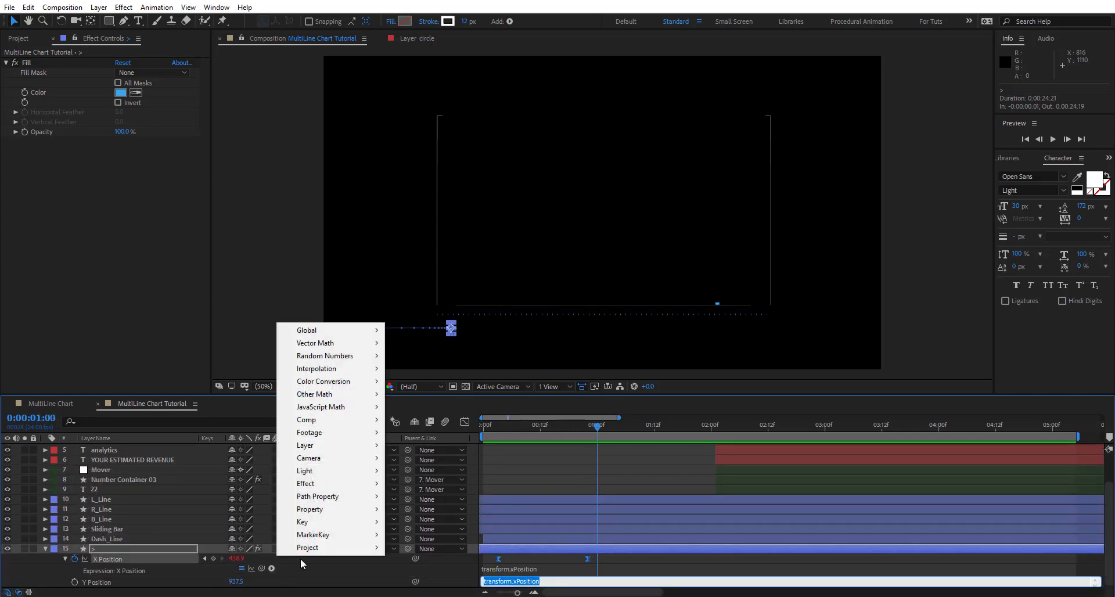
mouse_move(351, 499)
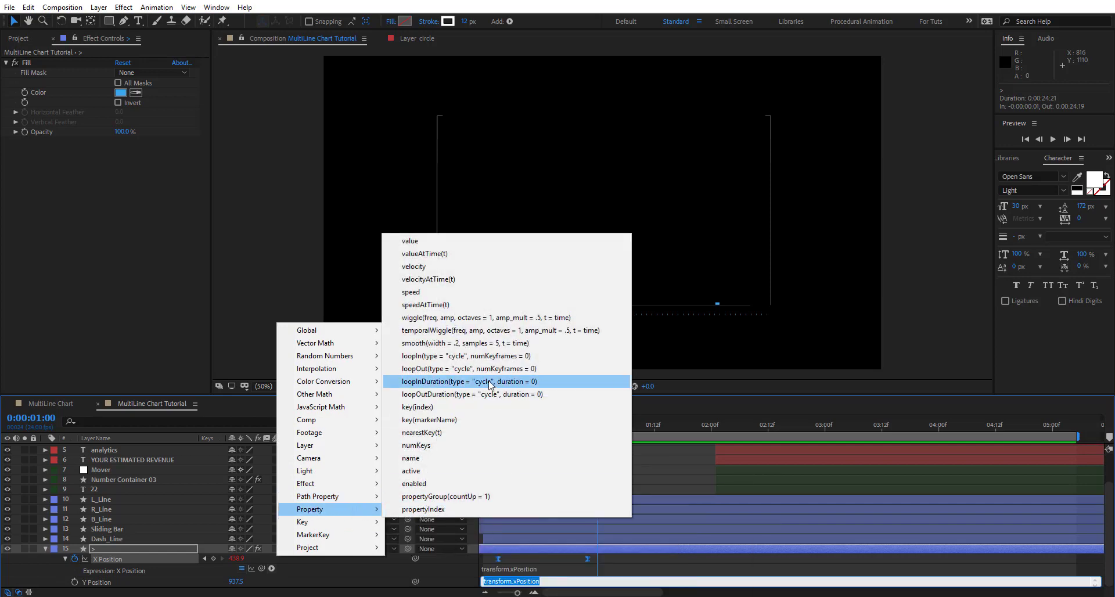
left_click(459, 370)
left_click(540, 468)
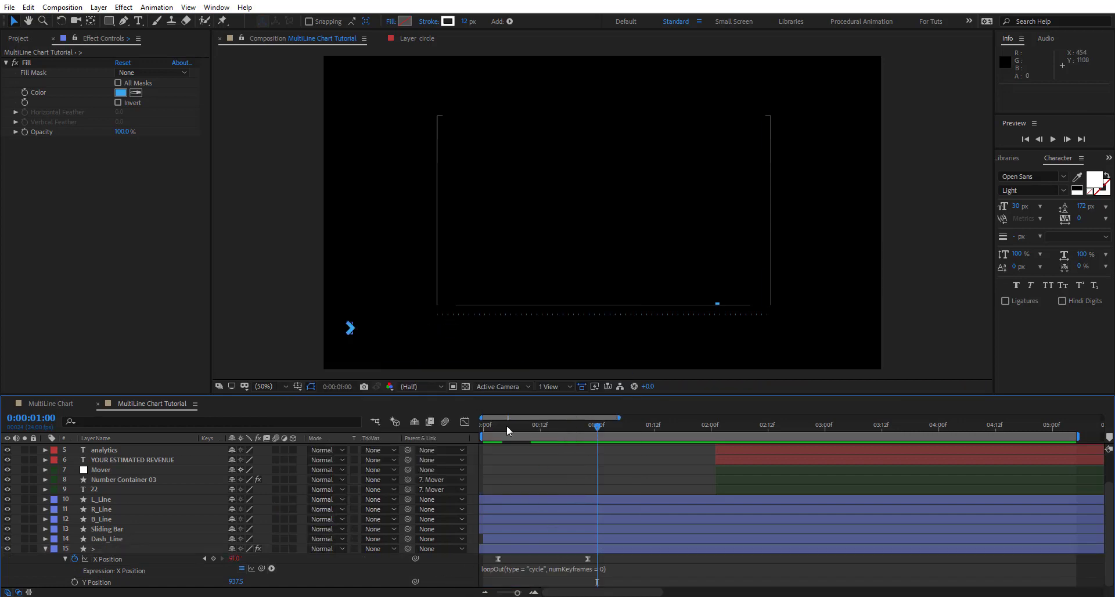
left_click_drag(506, 425, 799, 427)
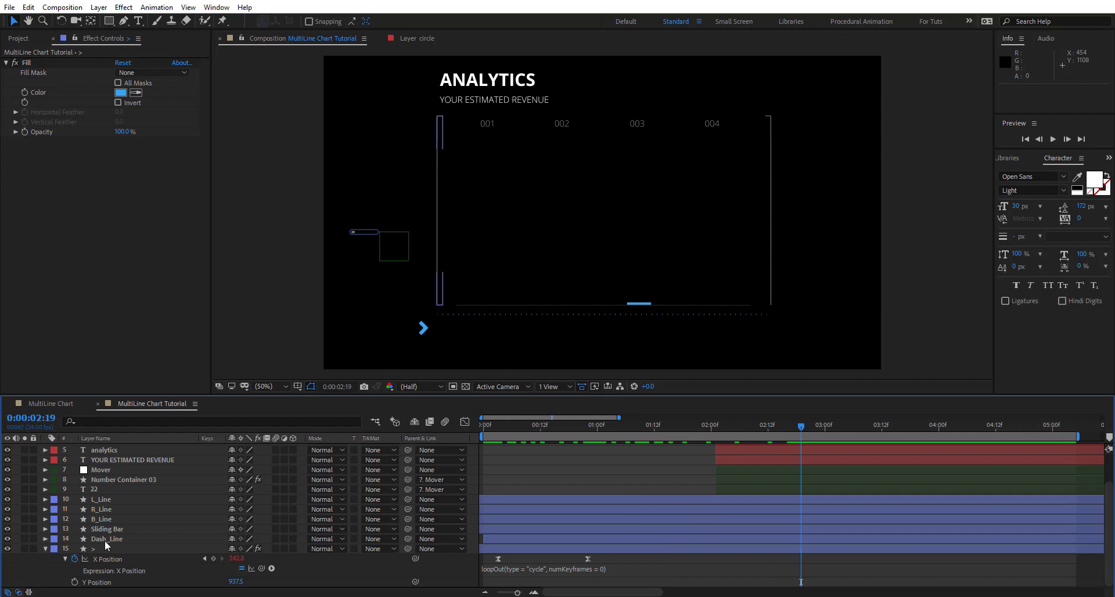
Apply the Echo effect to the arrow layer.
left_click(107, 549)
key("e")
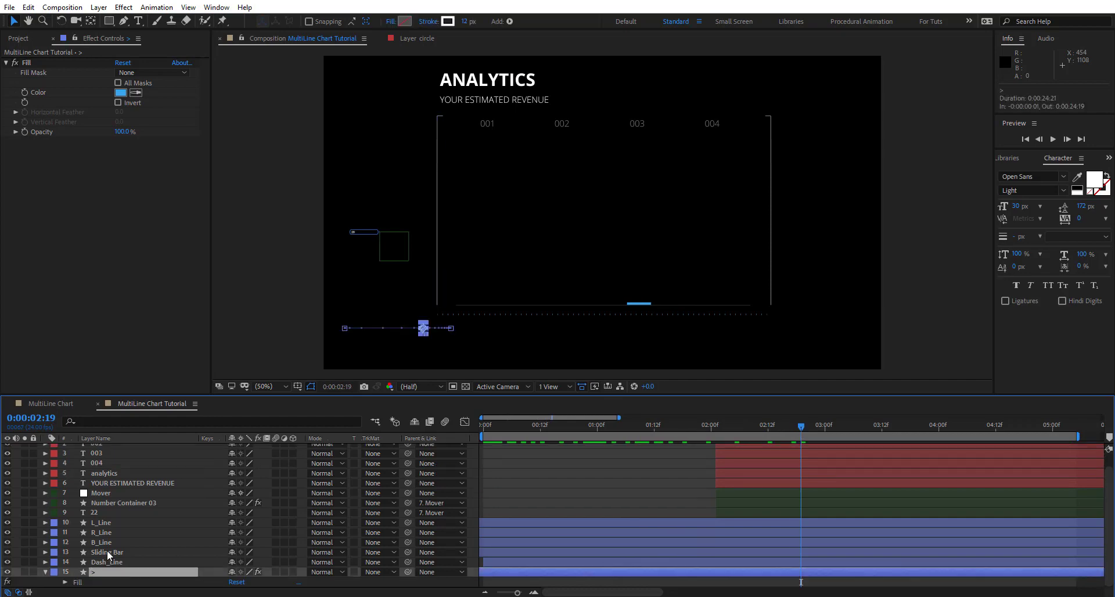
key("ctrl+space")
type("echo")
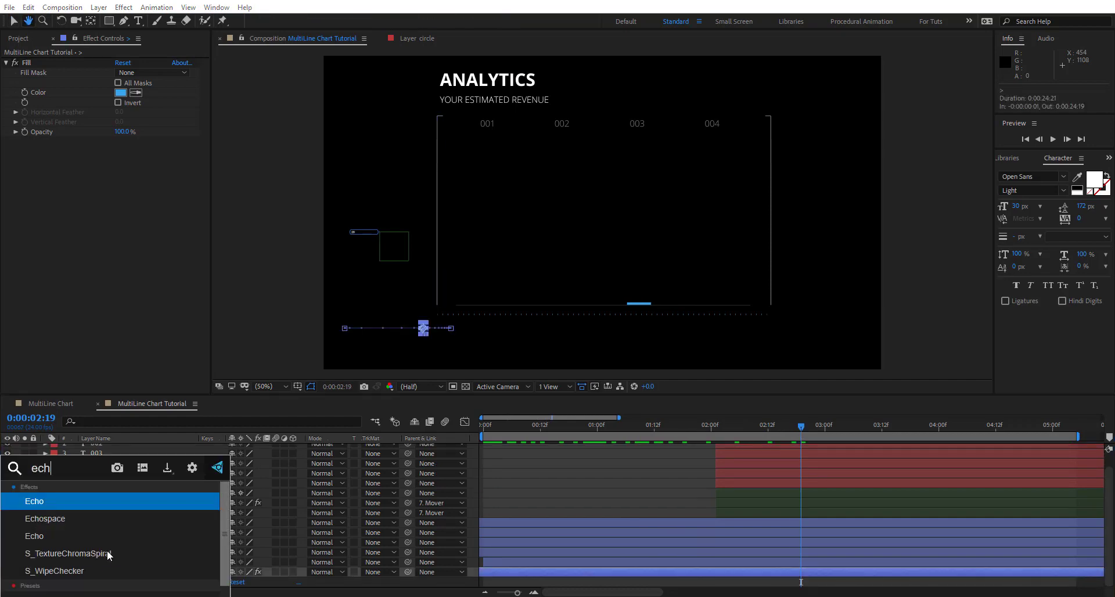
key("Return")
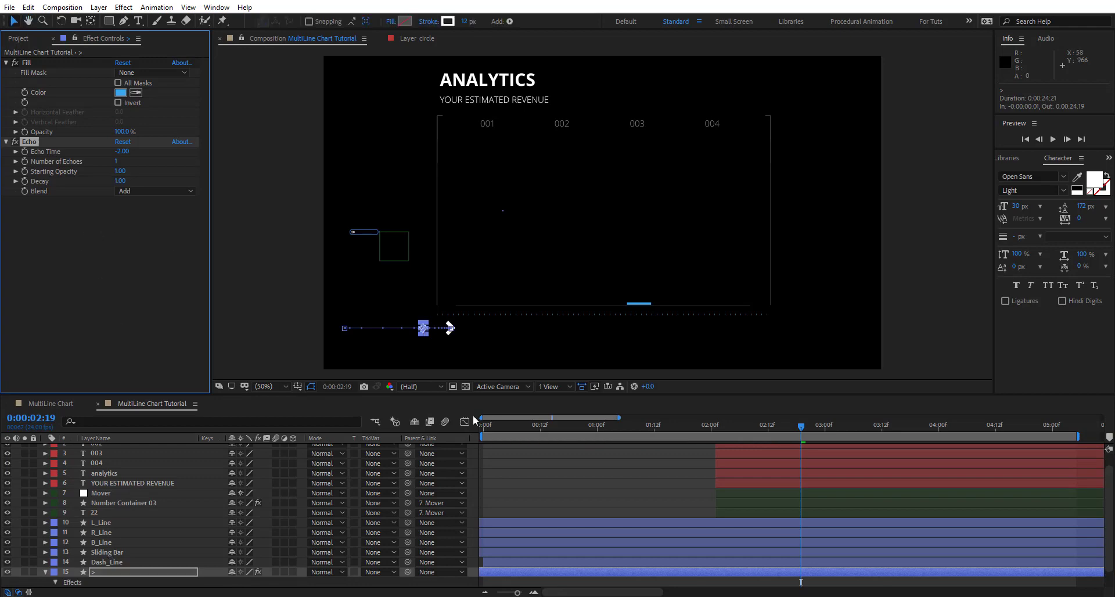
Set the arrow's Echo Time to -4 and Number of Echoes to 4, and scrub through the motion.
left_click(124, 151)
type("-04")
key("Return")
left_click(117, 161)
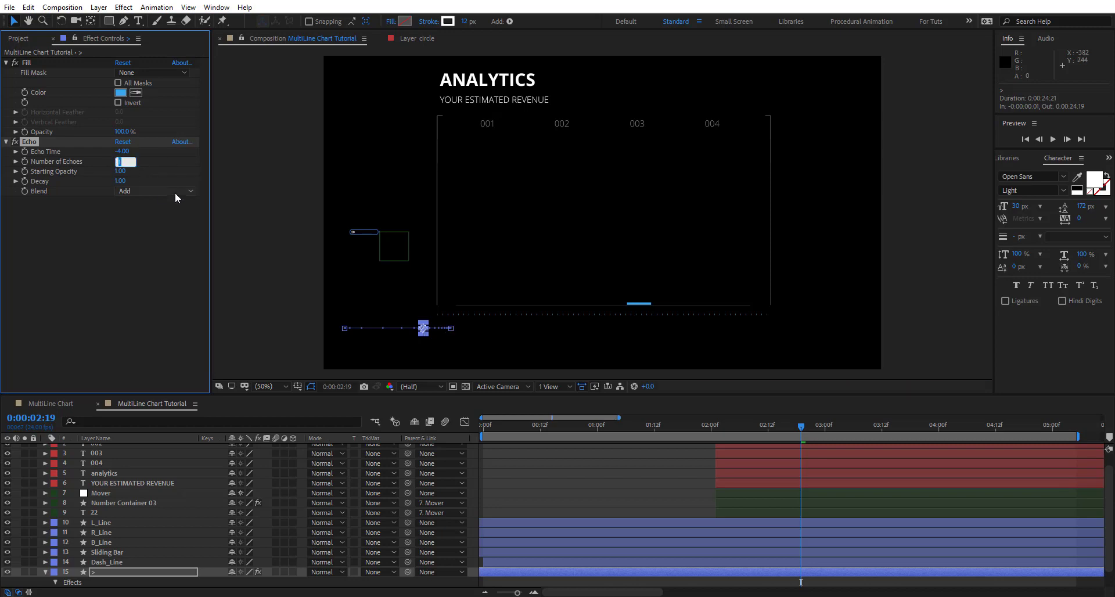
type("4")
key("Return")
left_click(89, 242)
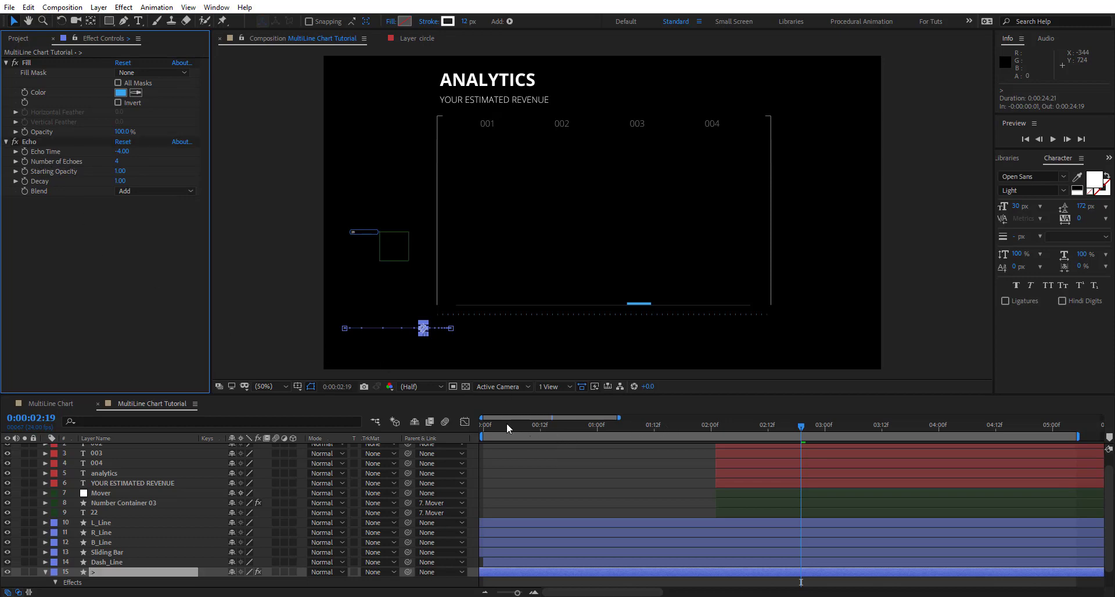
left_click_drag(507, 423, 601, 426)
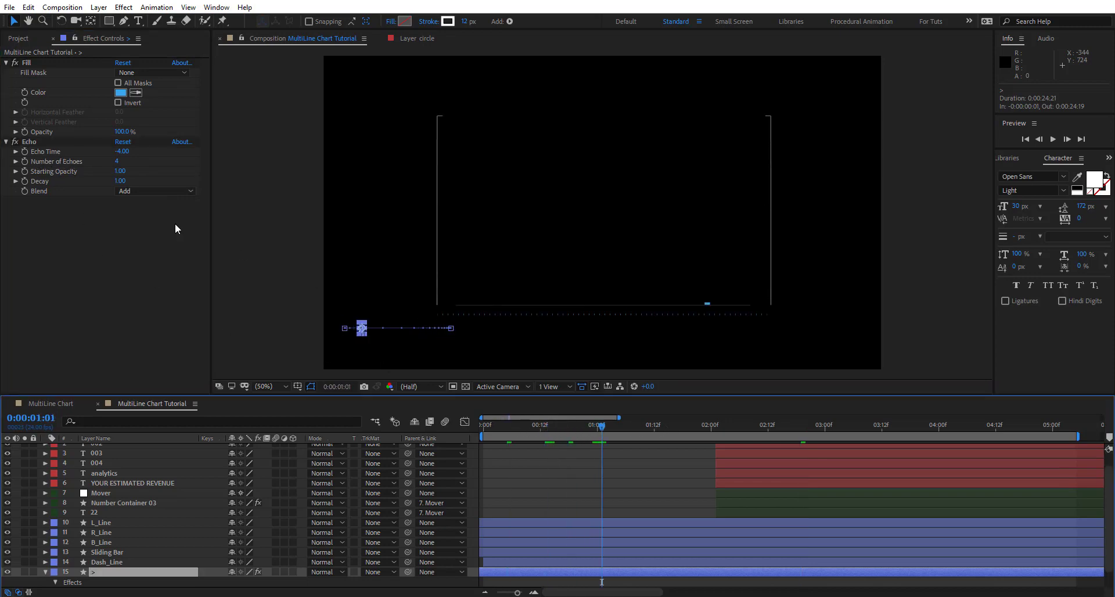
Set the arrow's Echo Time to -0.04 and scrub through the trailing copies.
left_click(122, 151)
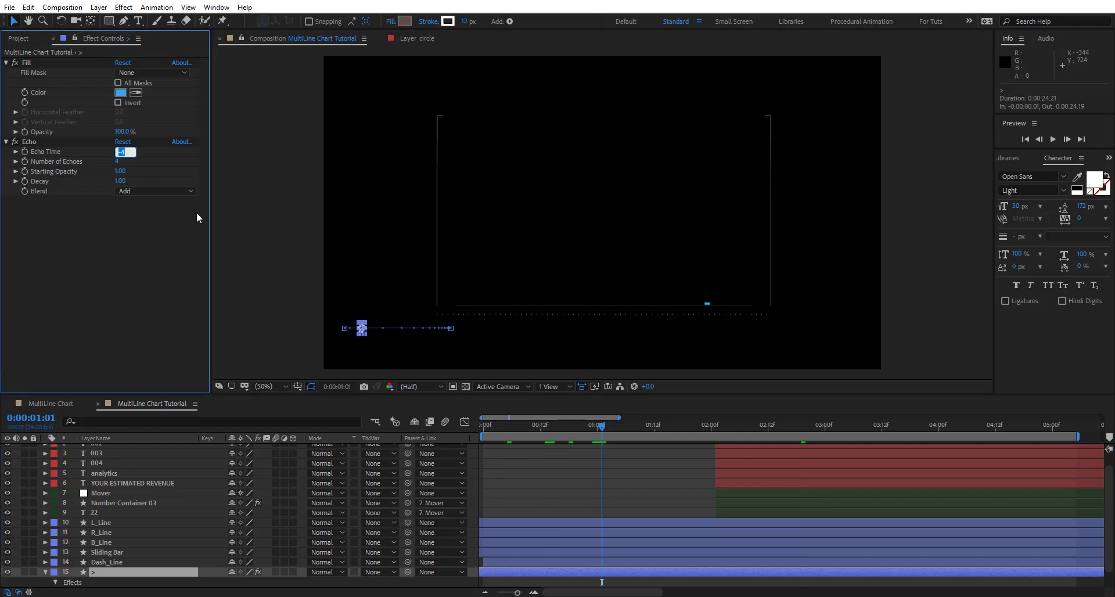
type("-.04")
key("Return")
left_click(276, 353)
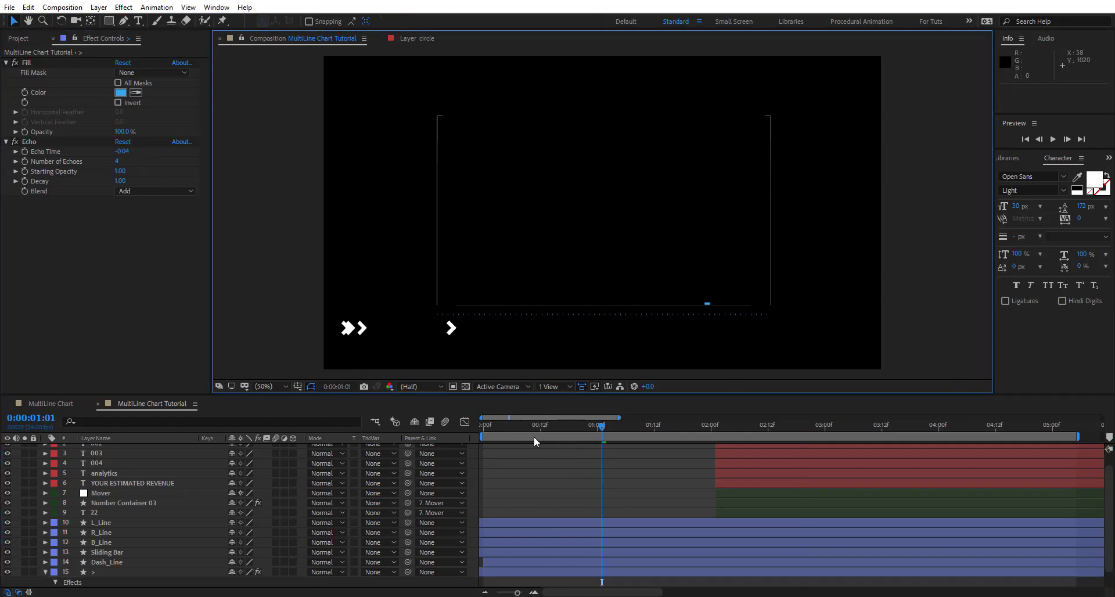
left_click_drag(497, 426, 545, 434)
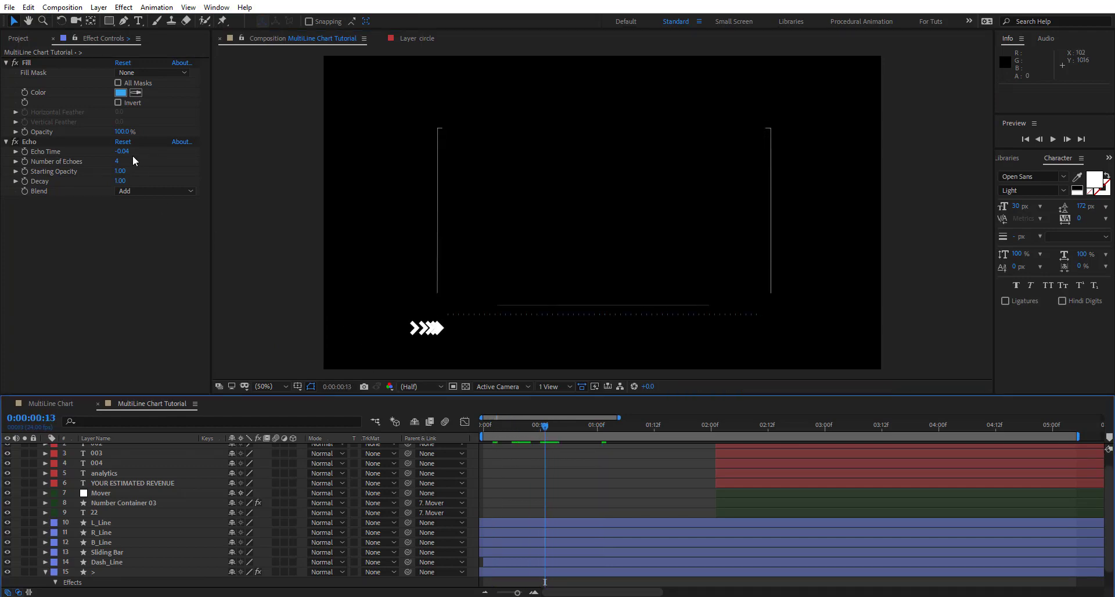
Move the arrow's Fill effect below Echo so the echoes are colored blue too, and preview the animation.
mouse_move(121, 151)
left_mouse_down()
mouse_move(110, 150)
mouse_move(121, 151)
left_mouse_up()
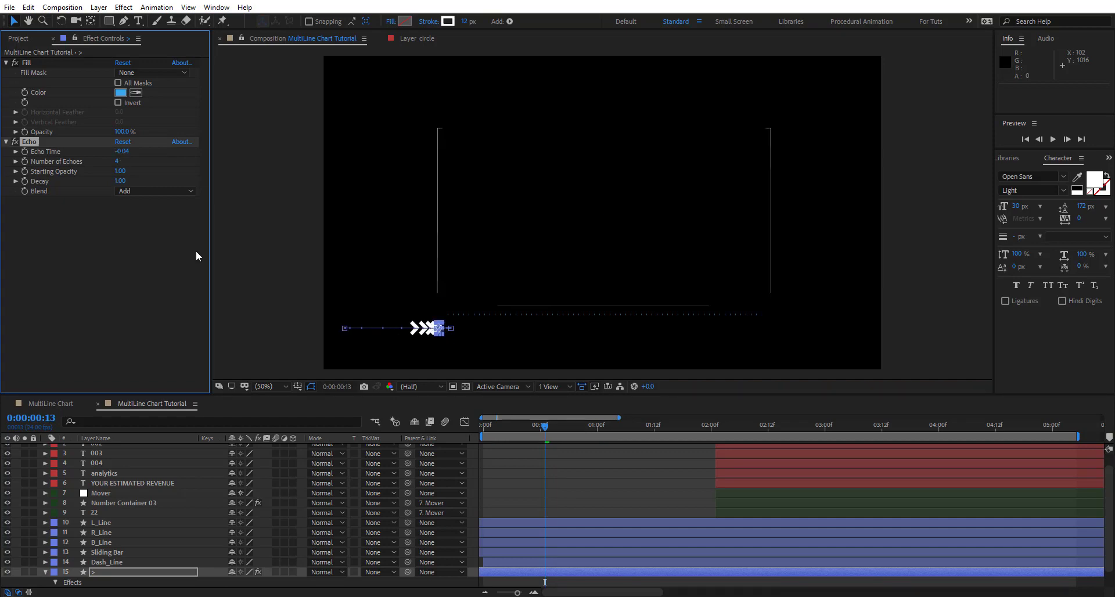
left_click_drag(26, 62, 98, 257)
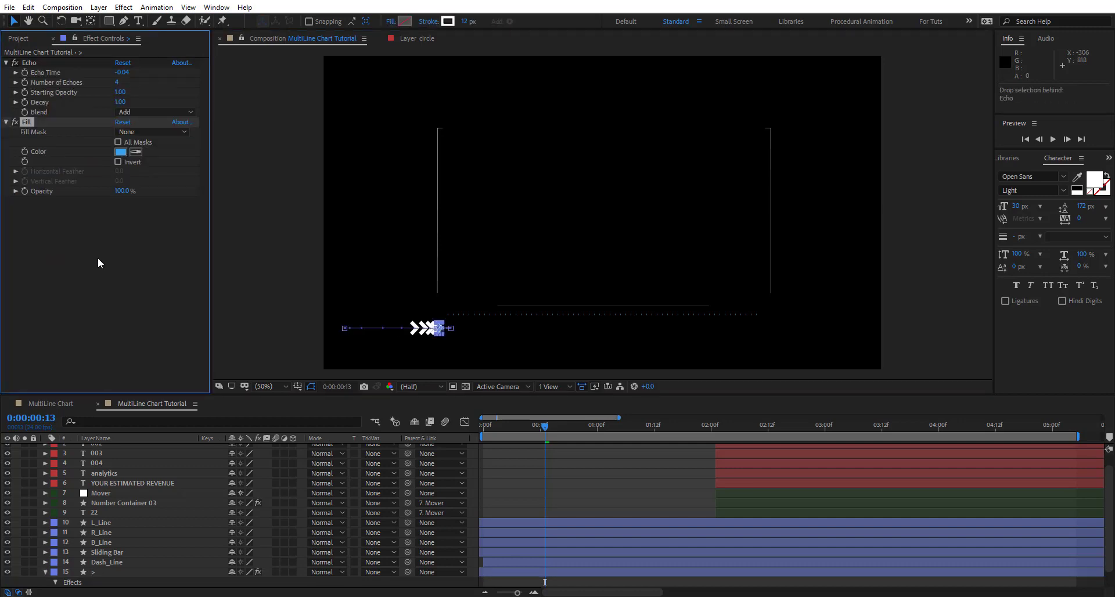
left_click(115, 280)
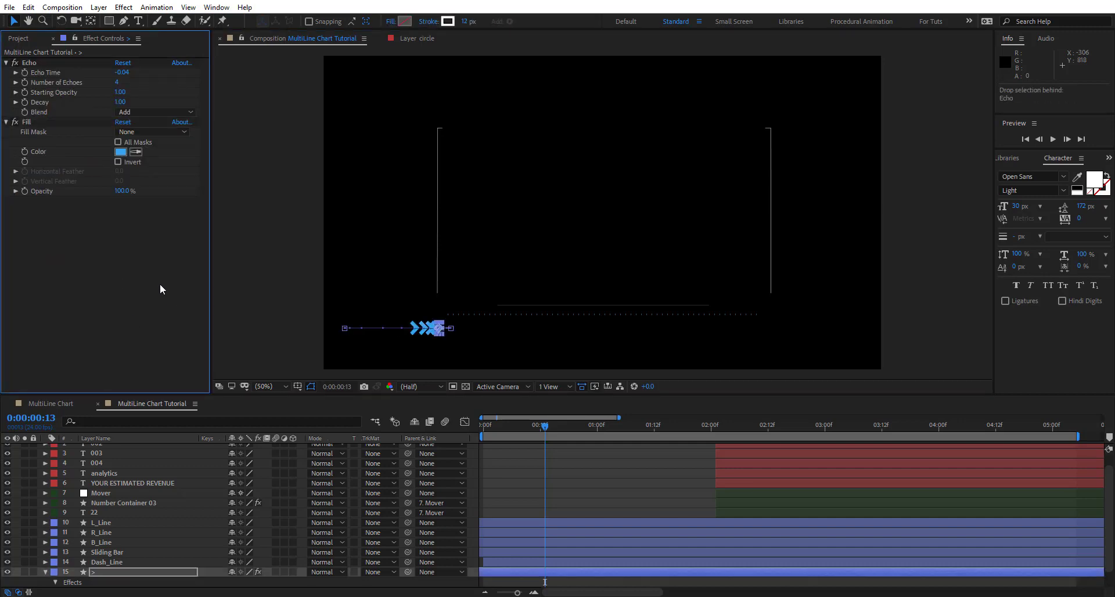
left_click(606, 494)
left_click_drag(521, 427, 482, 435)
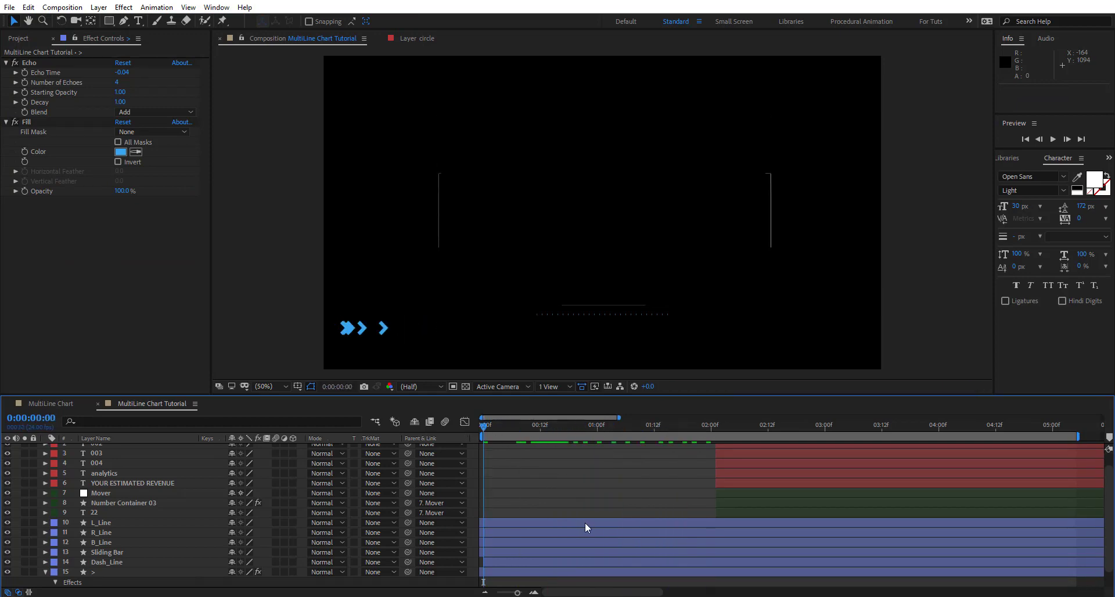
key("space")
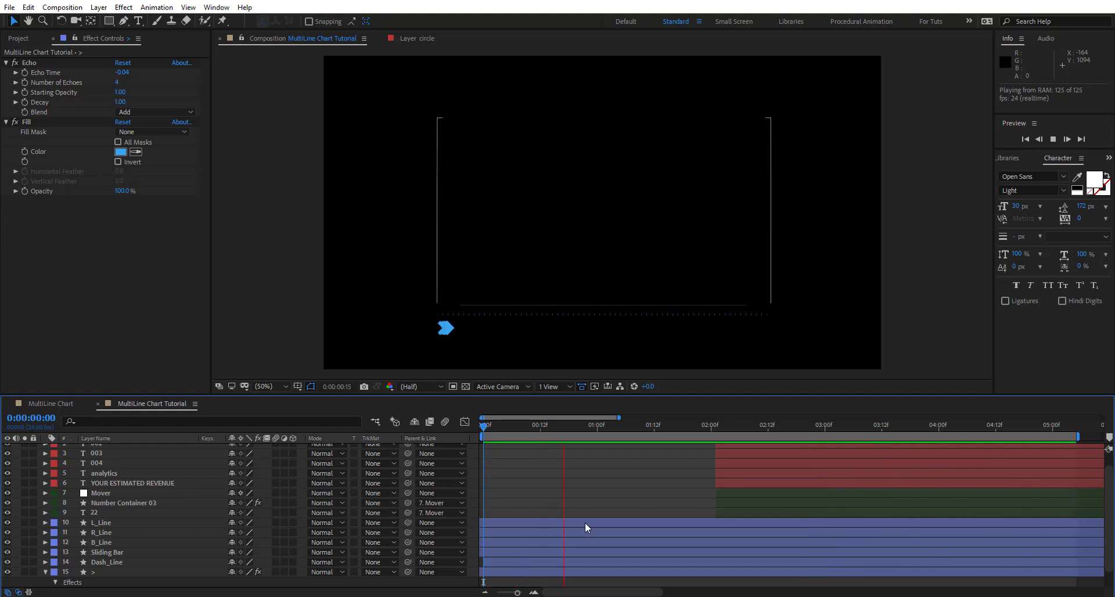
left_click(538, 425)
Slow the arrow's slide by moving its second X Position keyframe to about 1.5 seconds, and preview it.
left_click(133, 569)
scroll(125, 575, "down", 1)
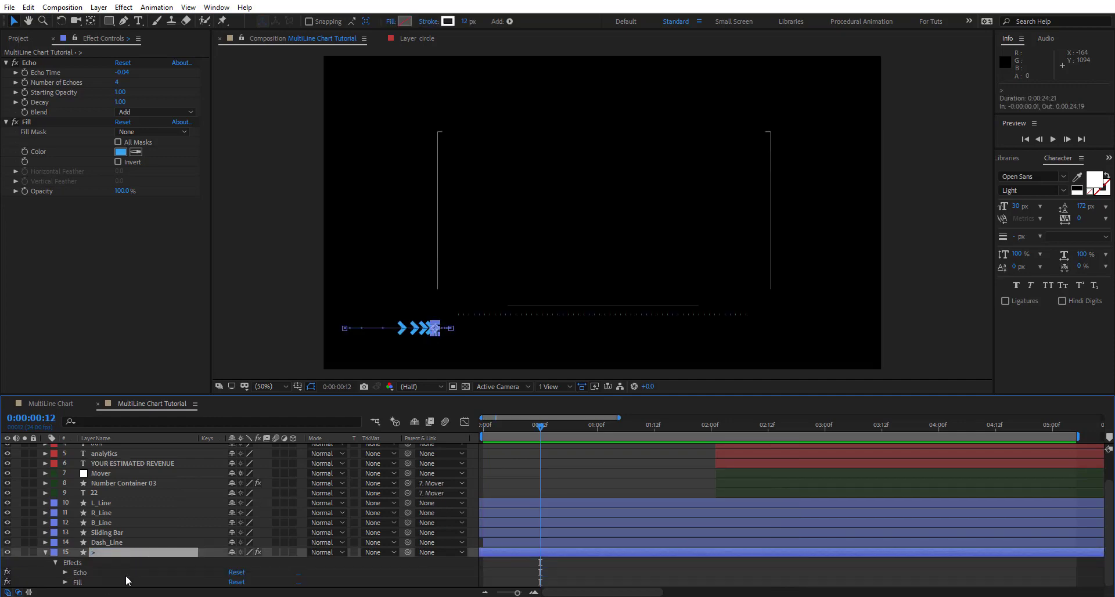
key("Home")
key("u")
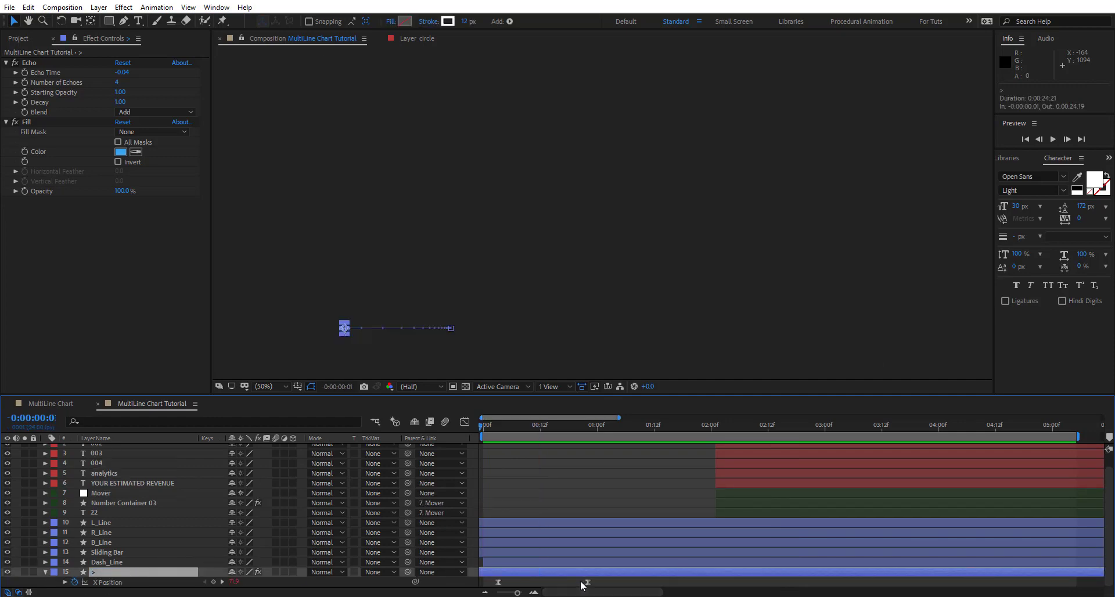
left_click_drag(587, 583, 659, 584)
key("space")
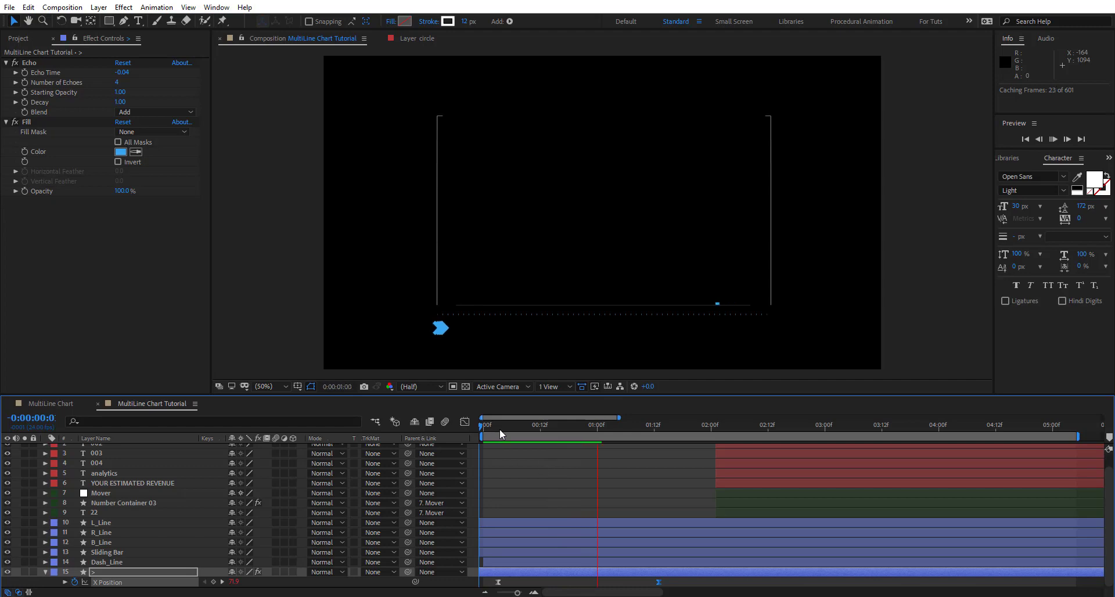
Trim the start of the arrow layer to its first keyframe at 0:00:00:03 and preview the result.
left_click(502, 429)
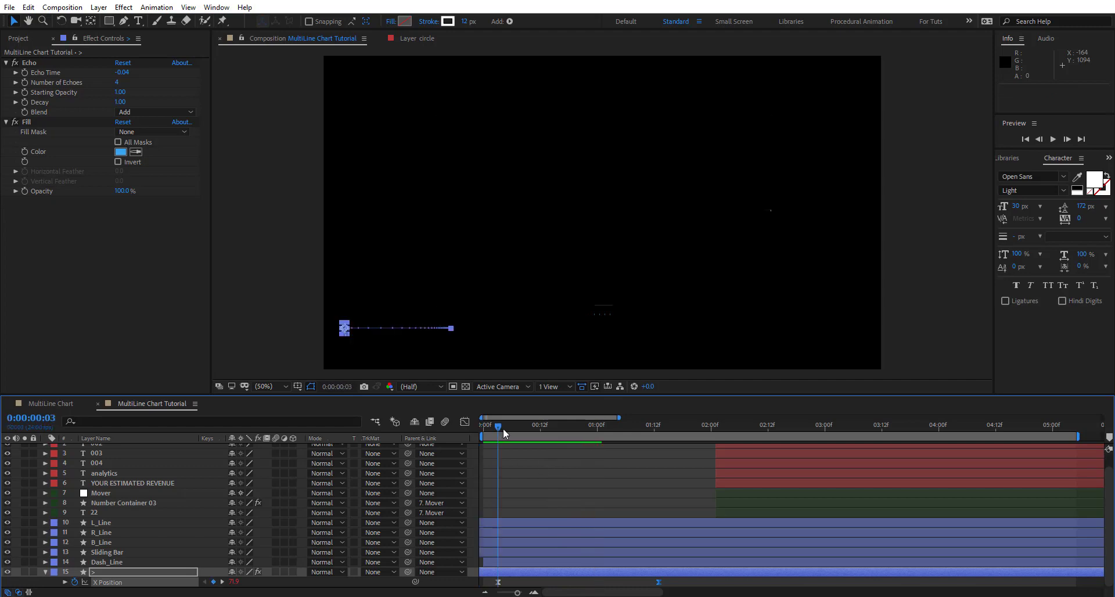
key("alt+[")
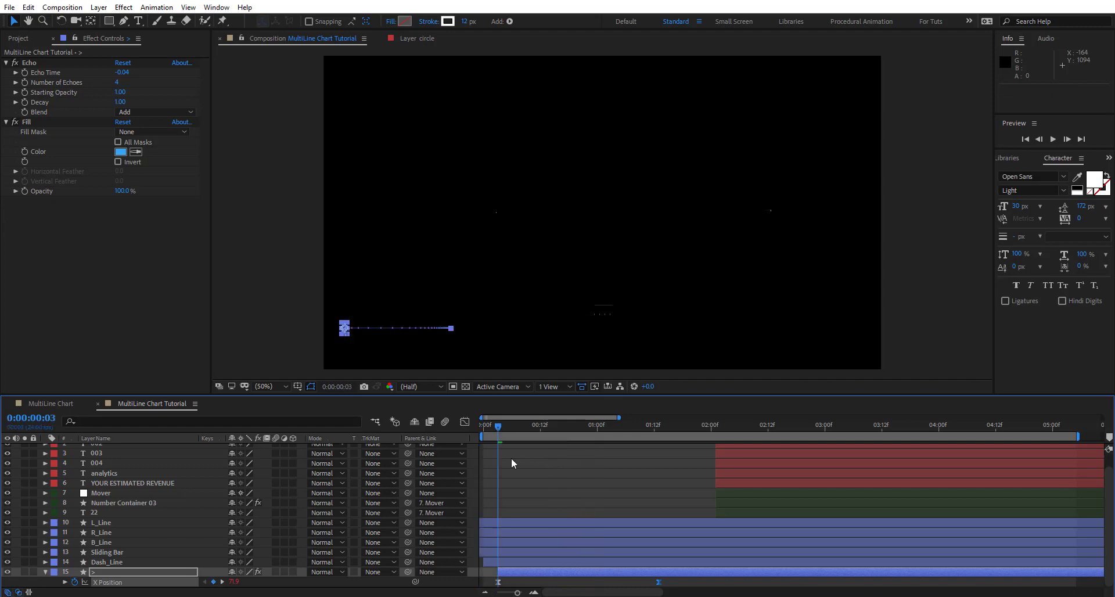
left_click_drag(496, 430, 456, 430)
key("space")
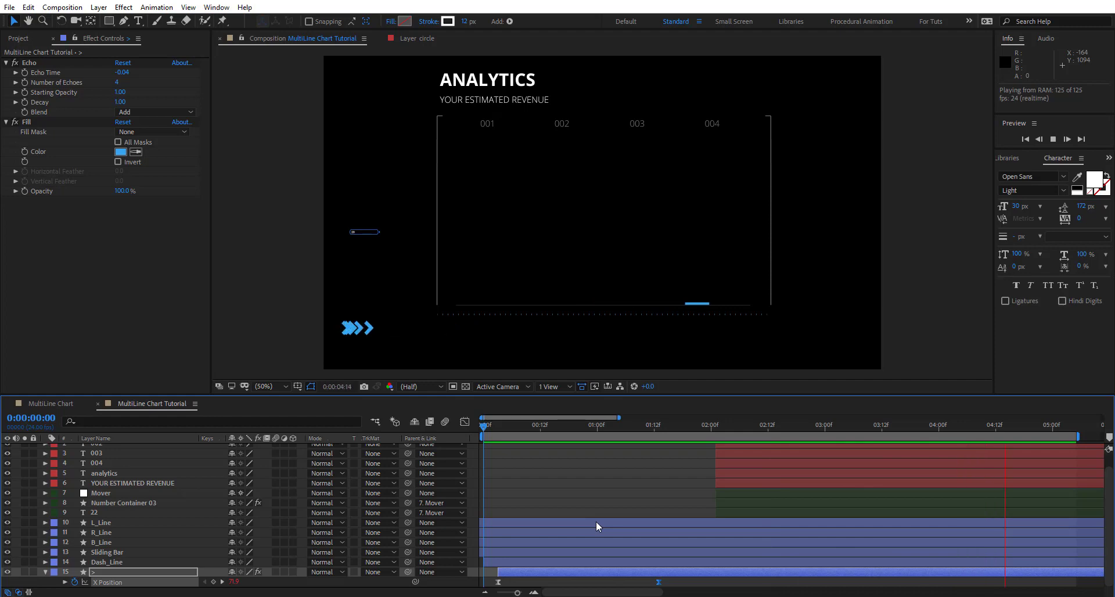
left_click_drag(488, 423, 569, 428)
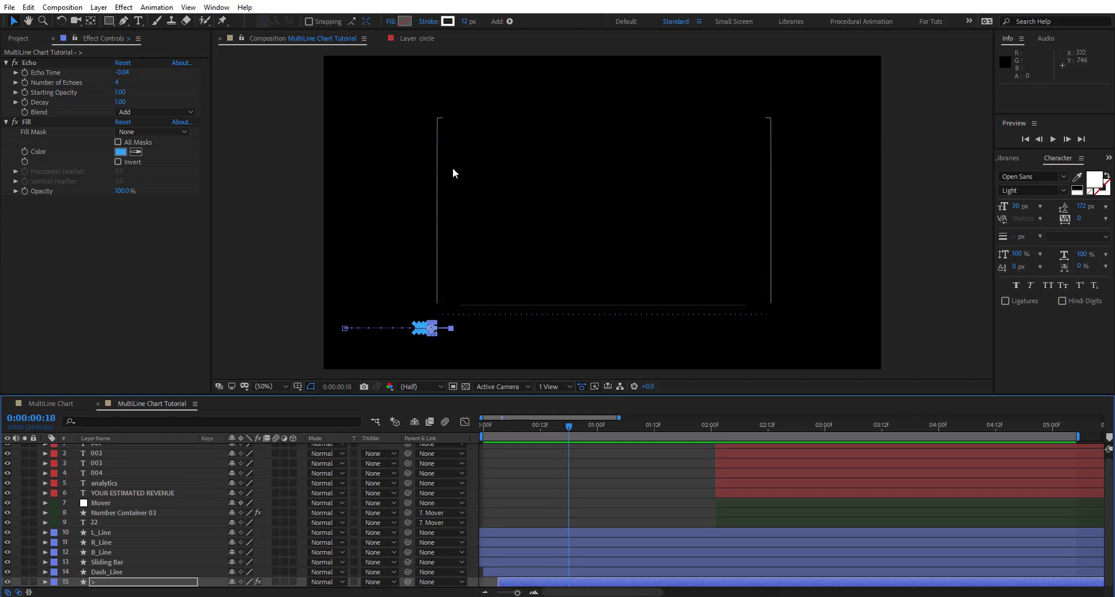
Start B_Line's Opacity animation with a 0% keyframe at 0:00:00:01.
left_click(117, 548)
left_click(113, 540)
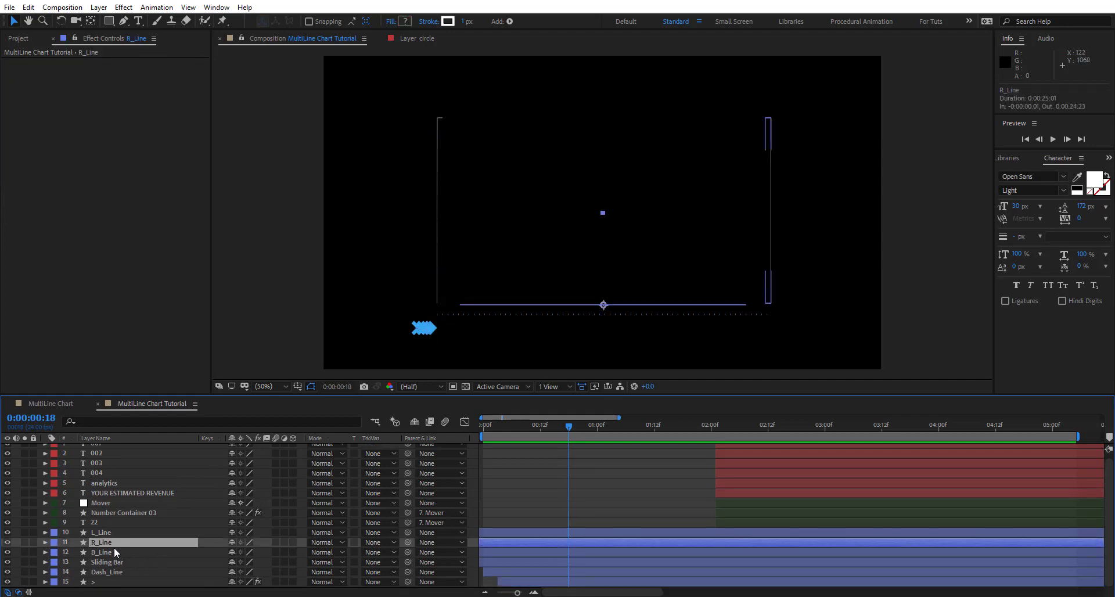
left_click(107, 551)
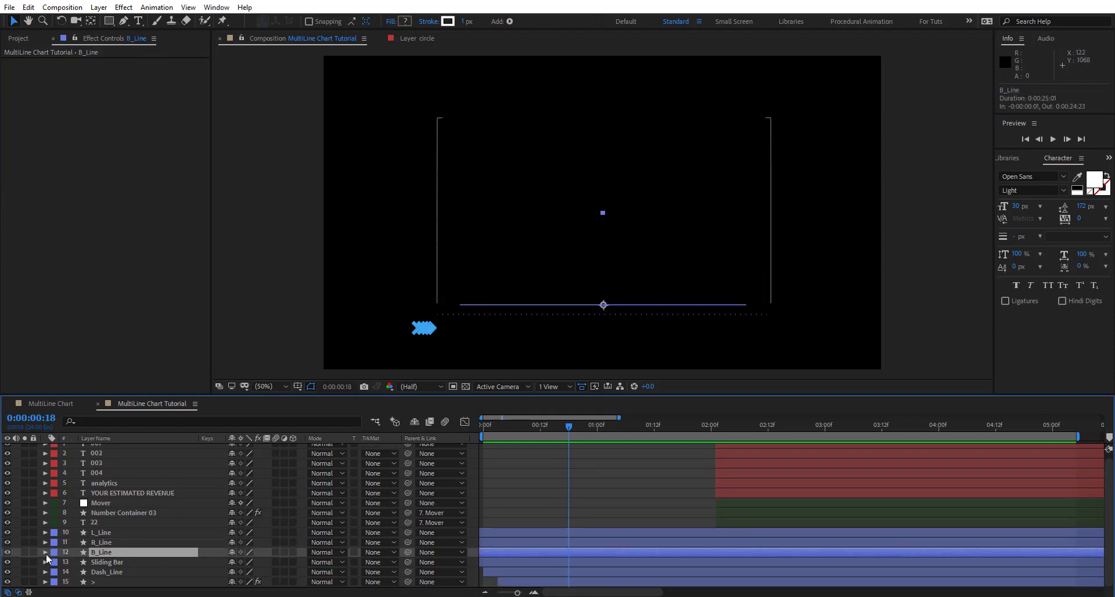
key("t")
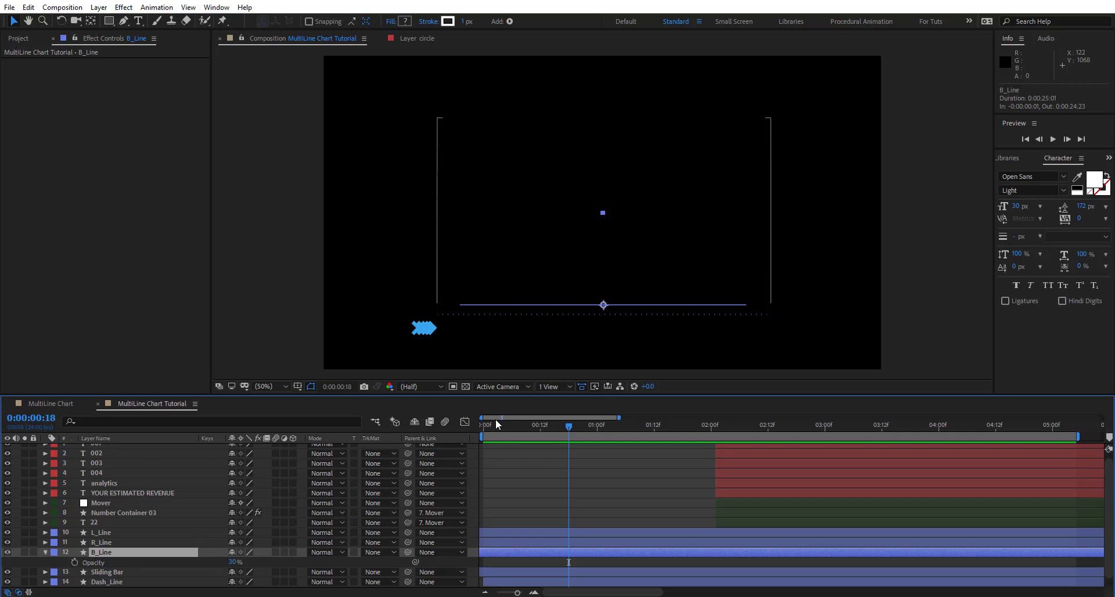
left_click_drag(497, 424, 489, 427)
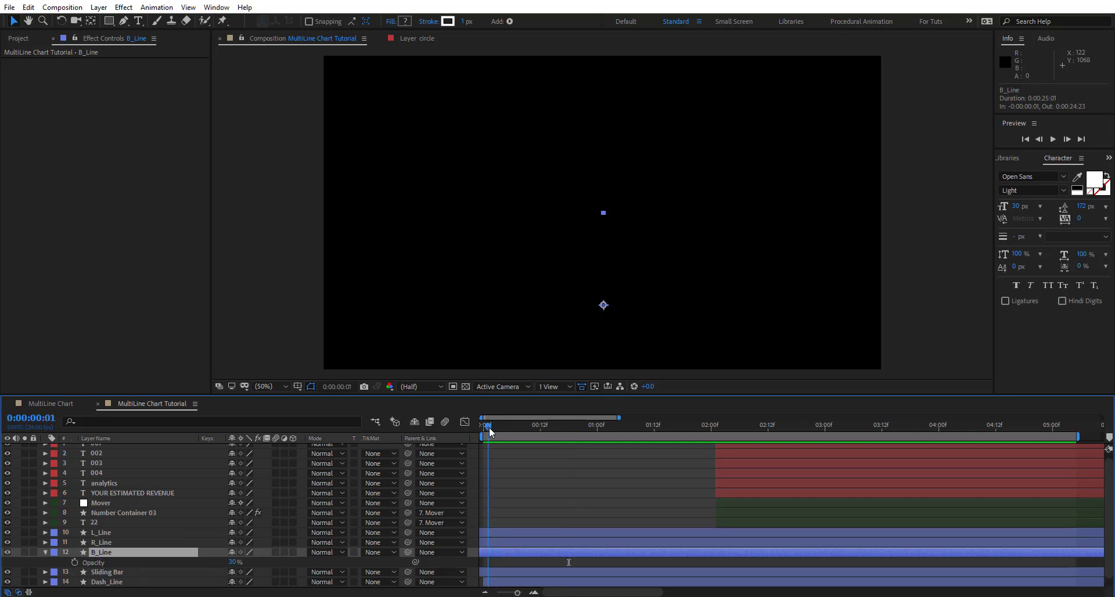
left_click(75, 562)
left_click(235, 562)
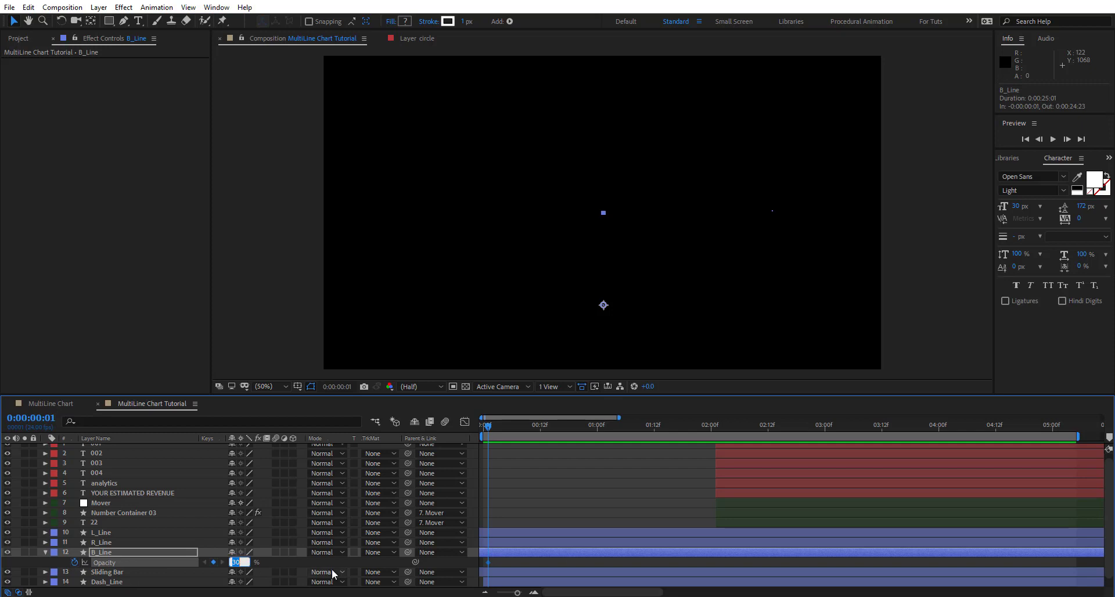
left_click(268, 565)
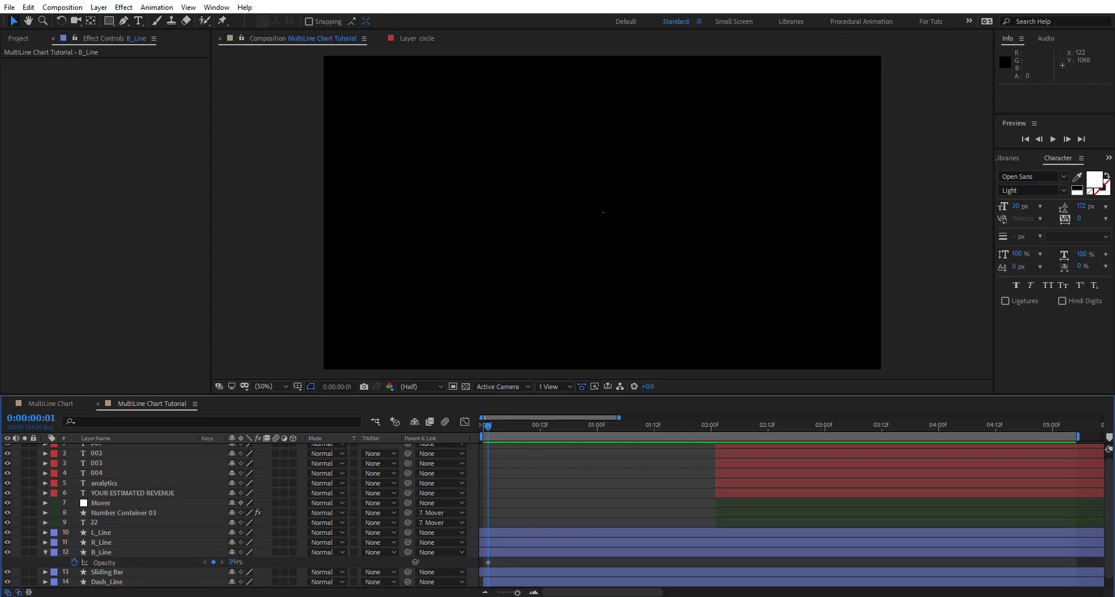
key("Return")
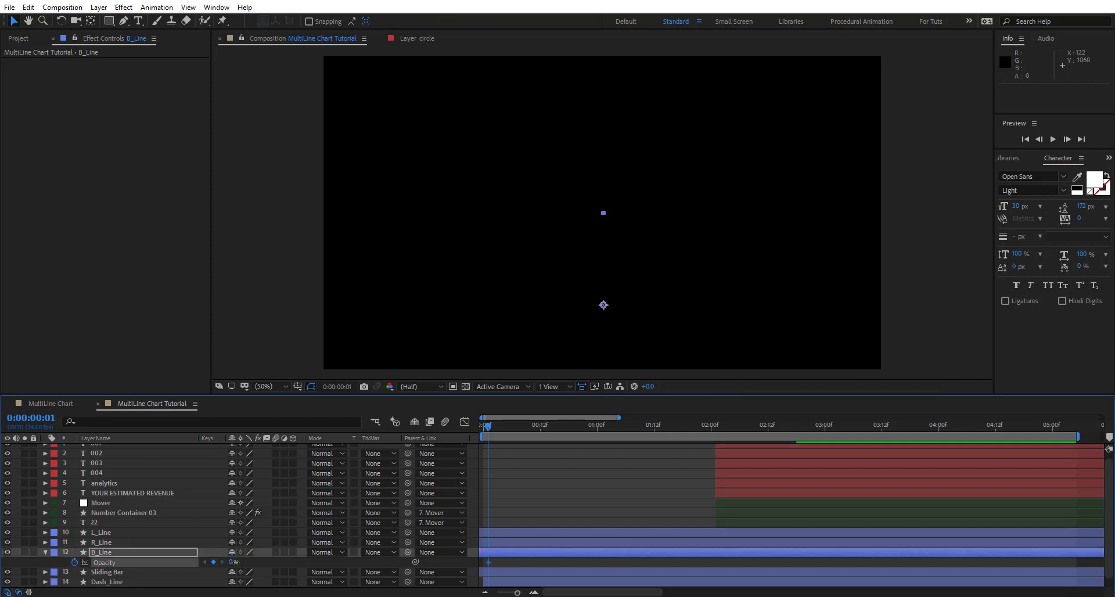
Add flickering Opacity keyframes to B_Line from frame 2 to frame 10, varying between values such as 50%, 10% and 100%.
key("Page_Down")
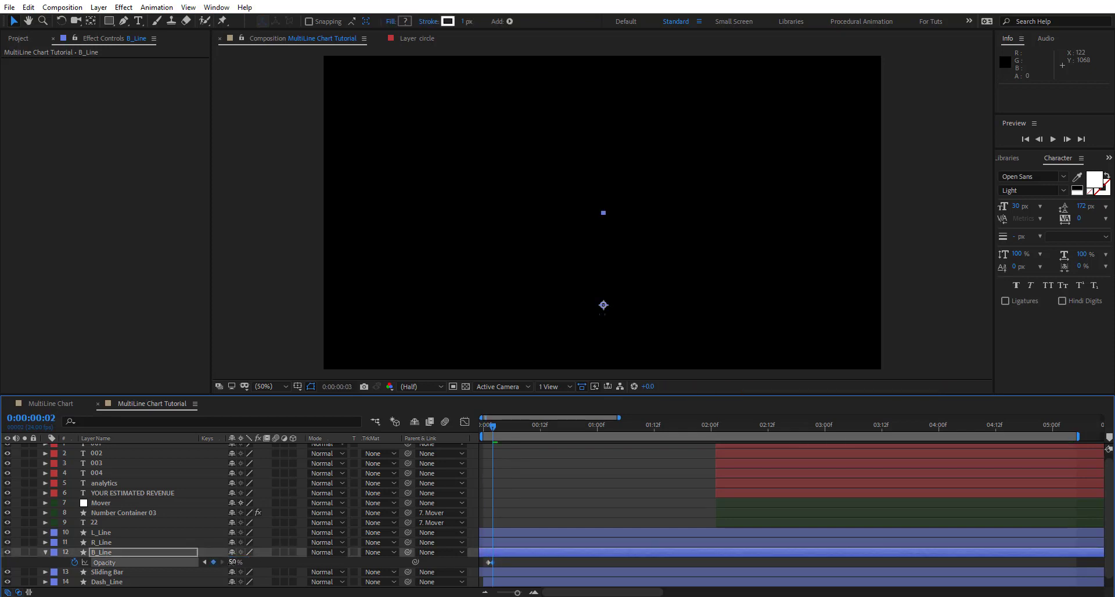
key("Page_Down")
key("Page_Down")
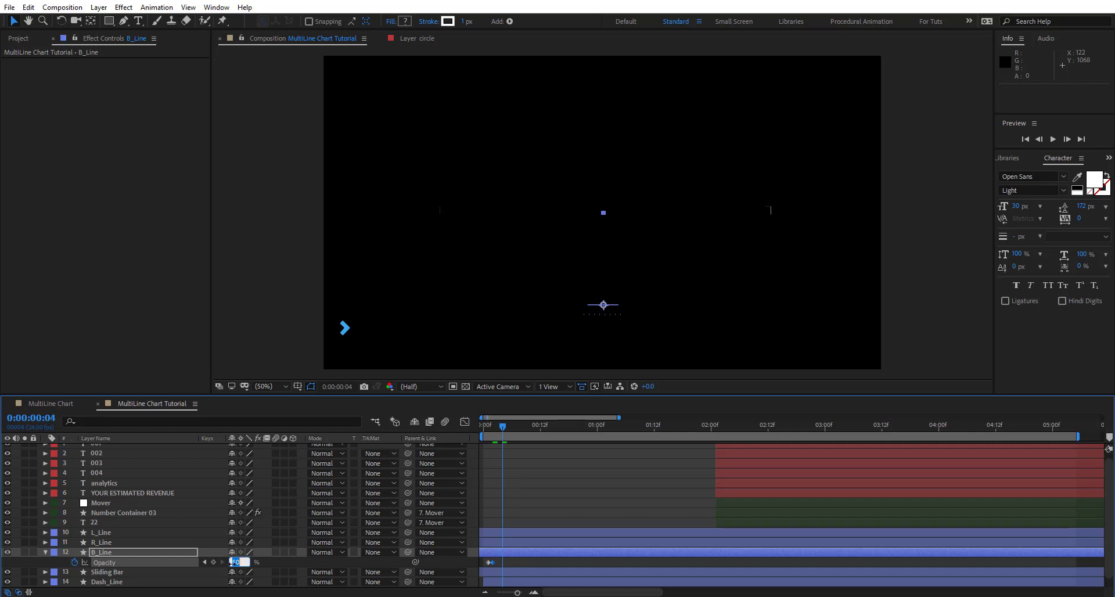
key("Page_Down")
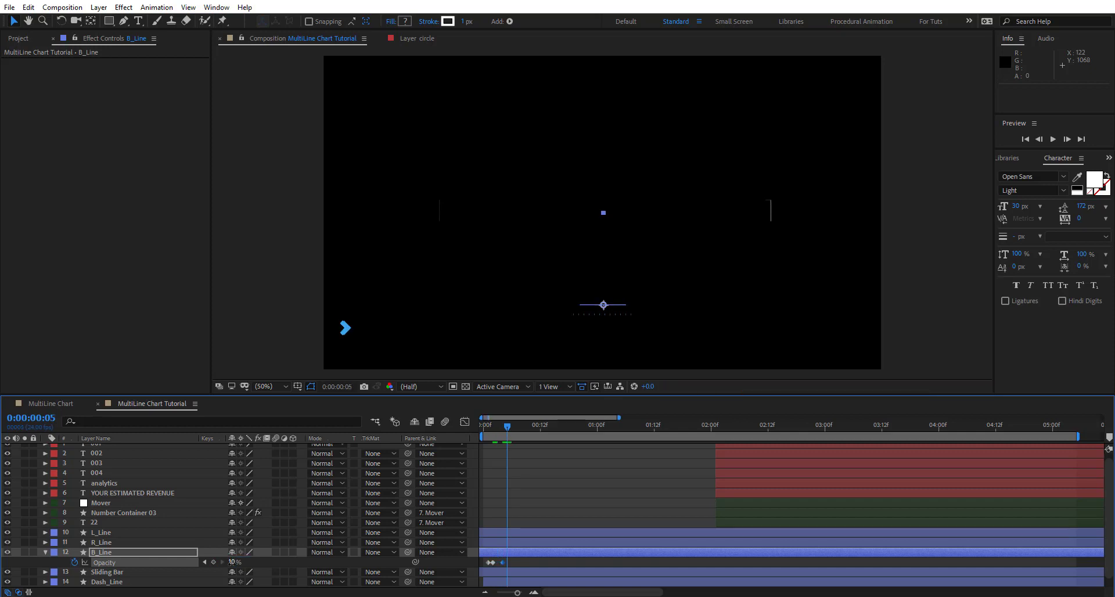
key("Page_Down")
key("Page_Down")
left_click(231, 562)
type("100")
key("Return")
key("Page_Down")
key("Page_Down")
key("Page_Down")
key("Page_Down")
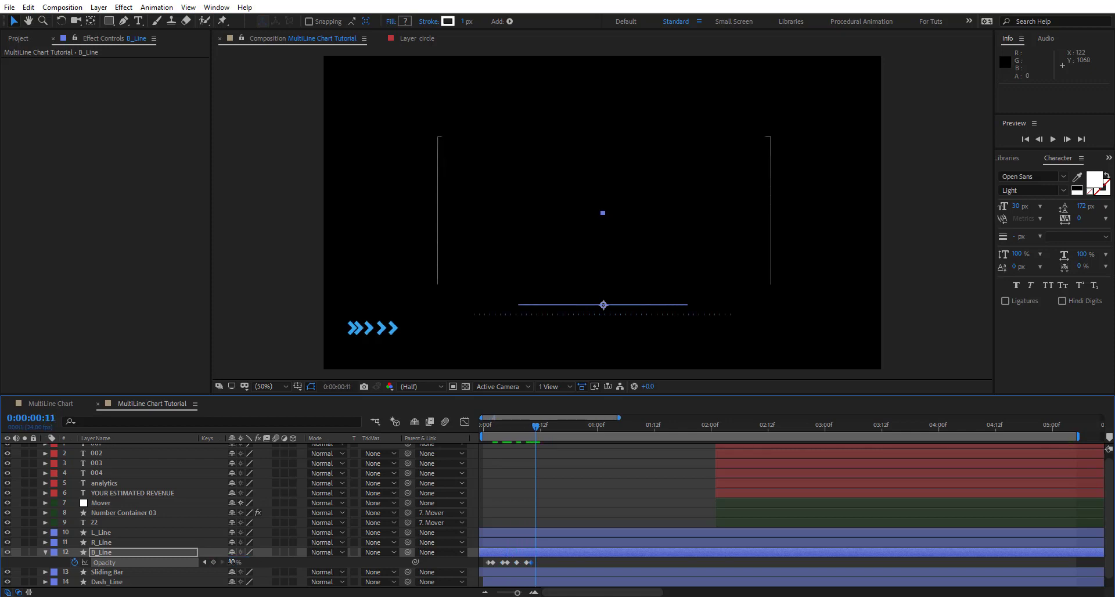
Continue B_Line's Opacity flicker with closely spaced keyframes up to frame 21, ending at 30%.
key("Page_Down")
left_click(232, 562)
key("Page_Down")
key("Page_Down")
key("Page_Down")
key("Page_Down")
key("Page_Down")
key("Page_Down")
left_click(231, 562)
type("30")
key("Return")
key("Page_Down")
key("Page_Down")
key("Page_Down")
Copy all of B_Line's Opacity keyframes and paste them onto L_Line and R_Line at 0:00:00:01.
left_click_drag(600, 559, 484, 568)
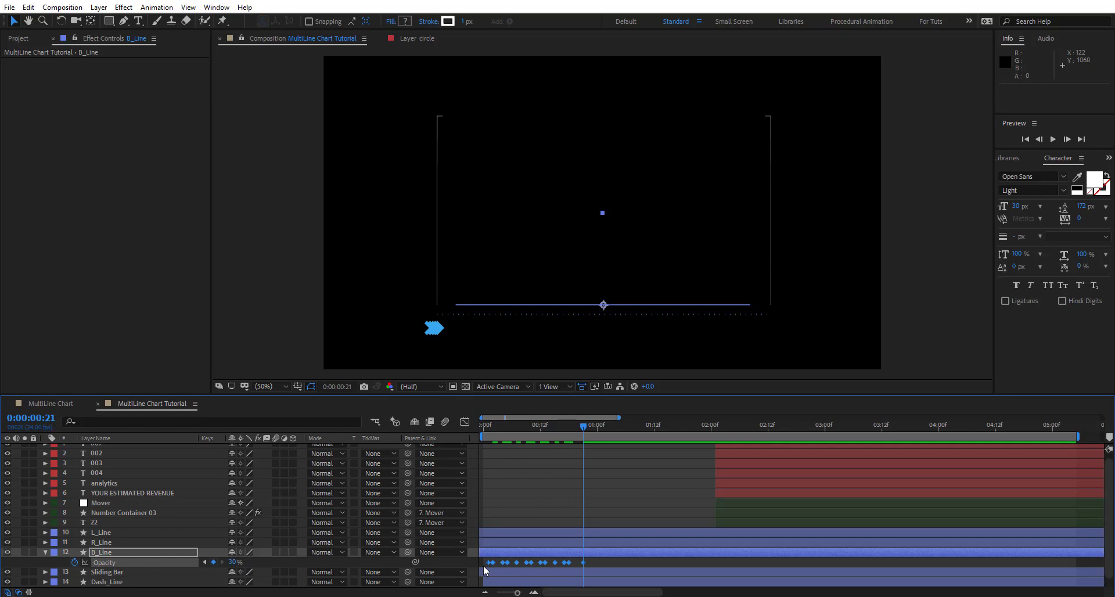
left_click(507, 541)
left_click(507, 533, "shift")
left_click_drag(493, 427, 490, 427)
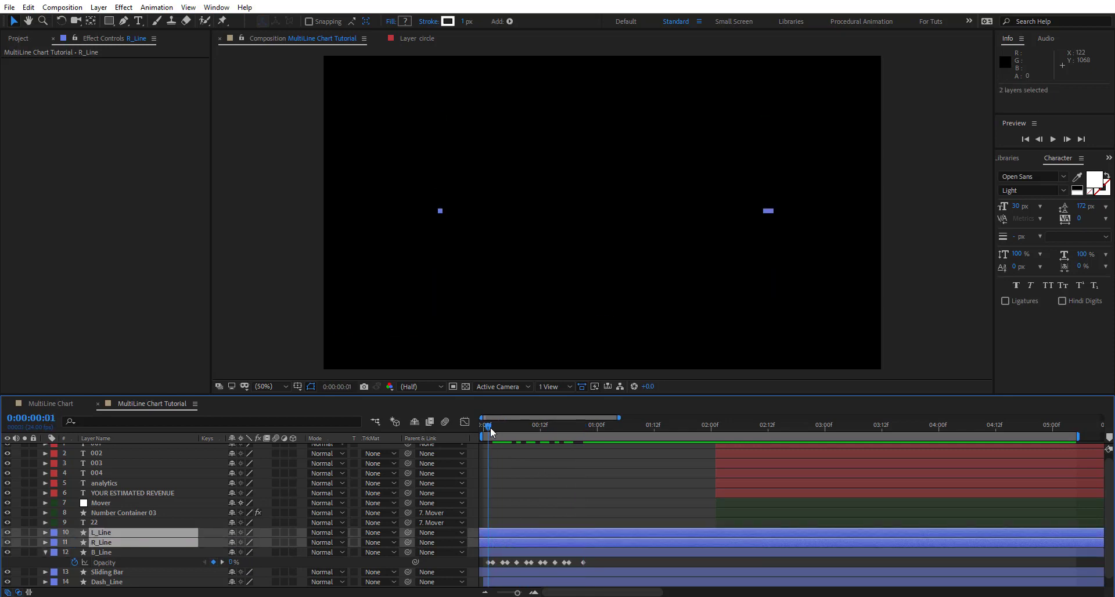
key("ctrl+v")
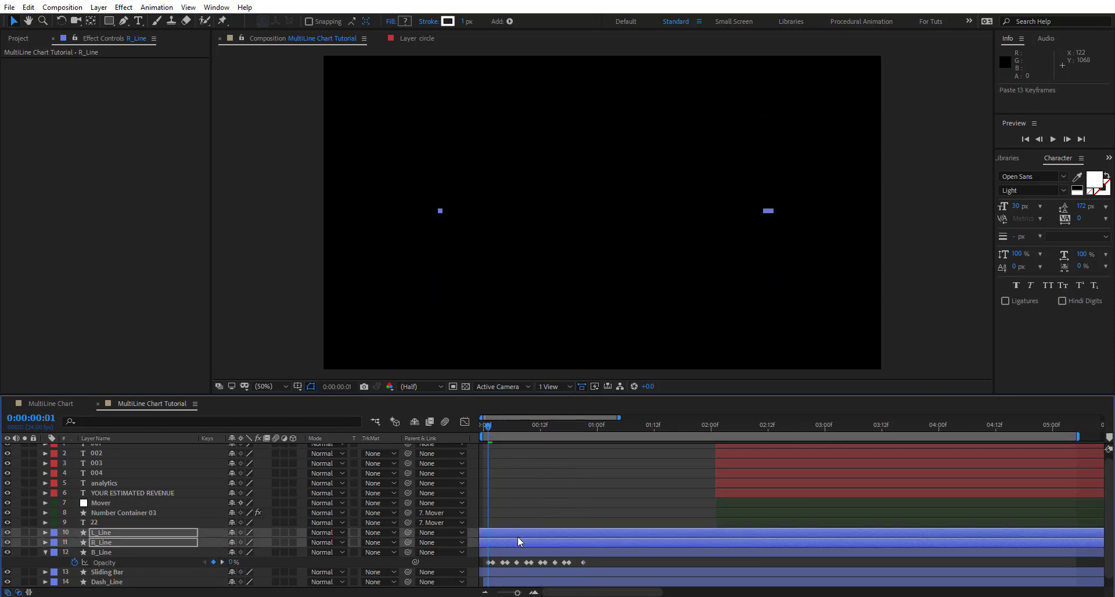
Offset the pasted Opacity keyframes so R_Line flickers one frame and L_Line two frames after B_Line, and preview the animation.
key("u")
left_click_drag(528, 552, 503, 553)
left_click(633, 549)
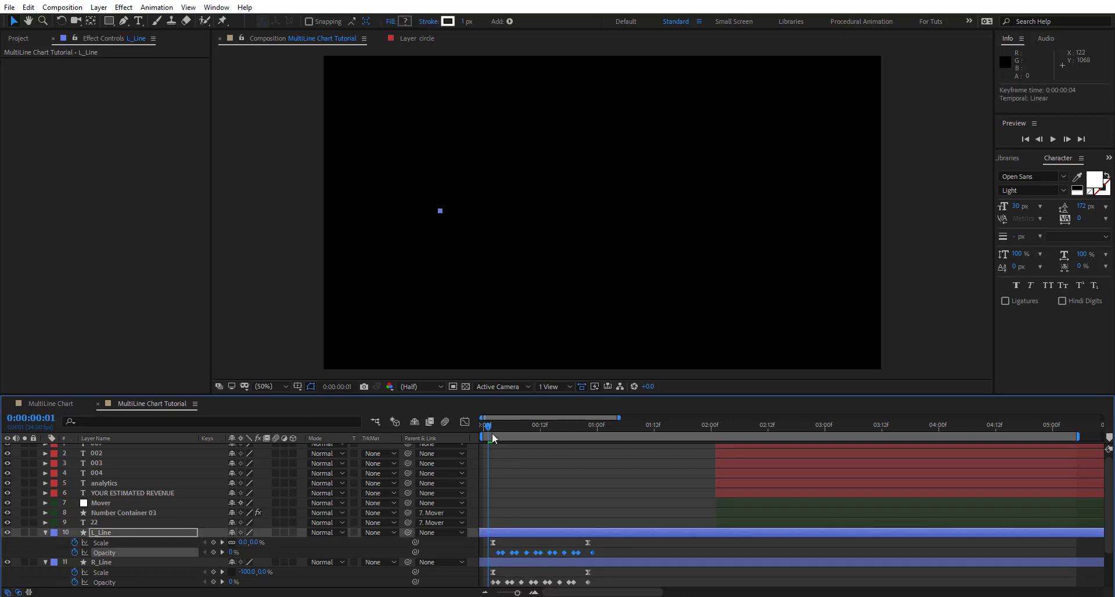
left_click_drag(487, 430, 585, 438)
key("space")
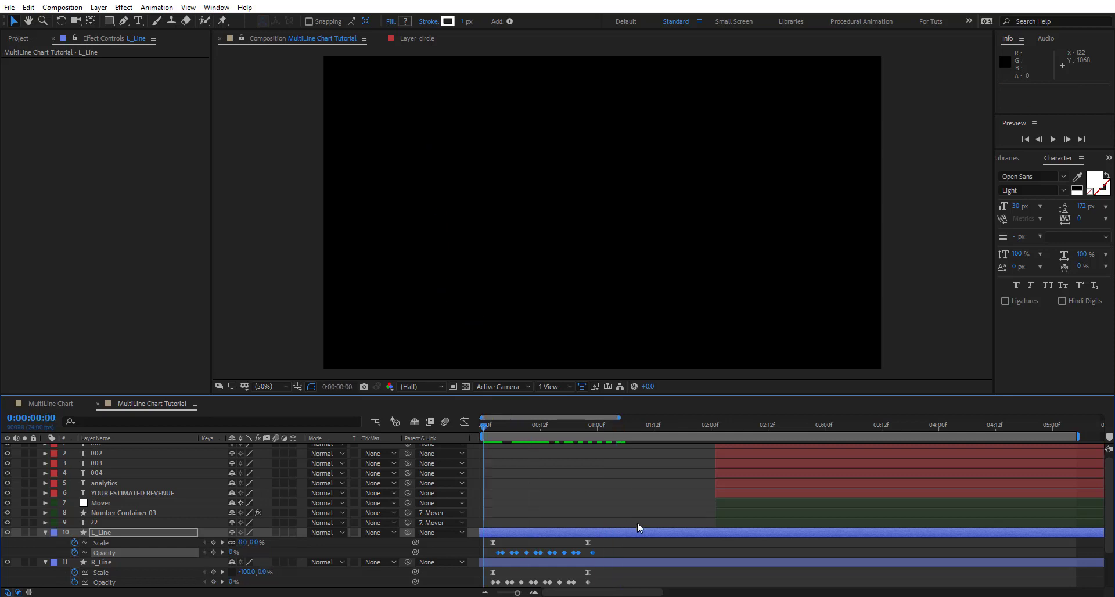
left_click(636, 521)
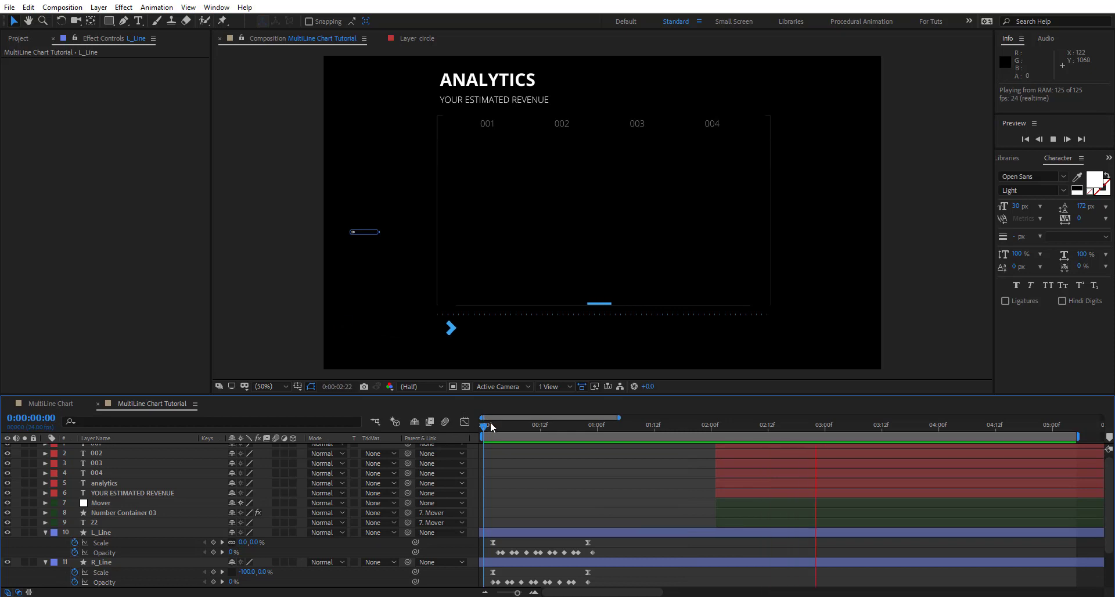
Move text layers 001 to 004 earlier, starting 001 at 0:00:01:00 and staggering each following layer two frames, with 004 at 0:00:01:06.
left_click_drag(503, 426, 598, 487)
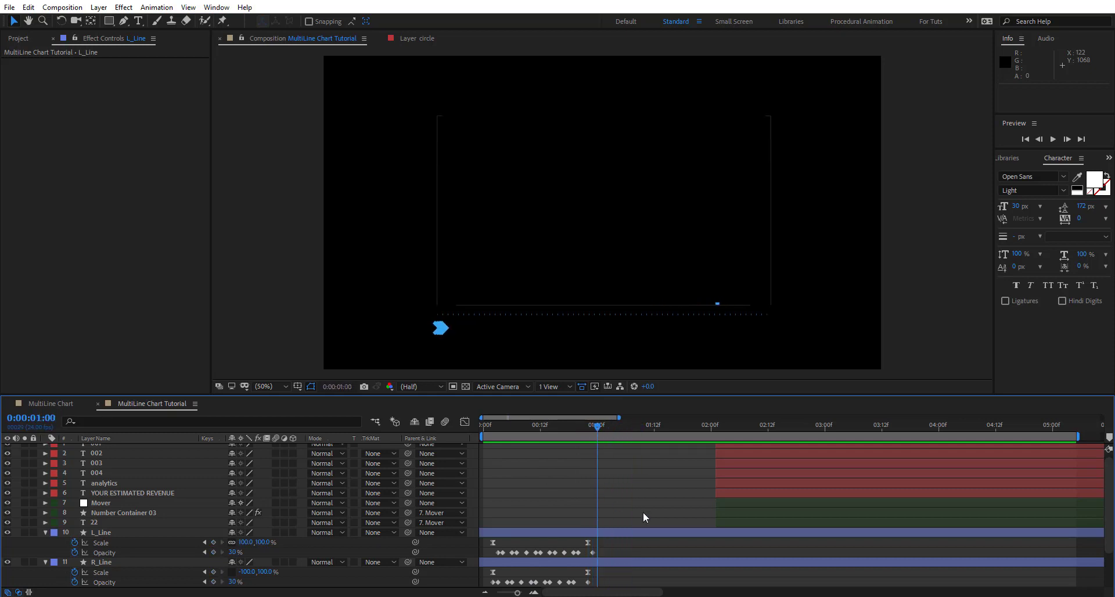
scroll(259, 469, "up", 1)
left_click(99, 478)
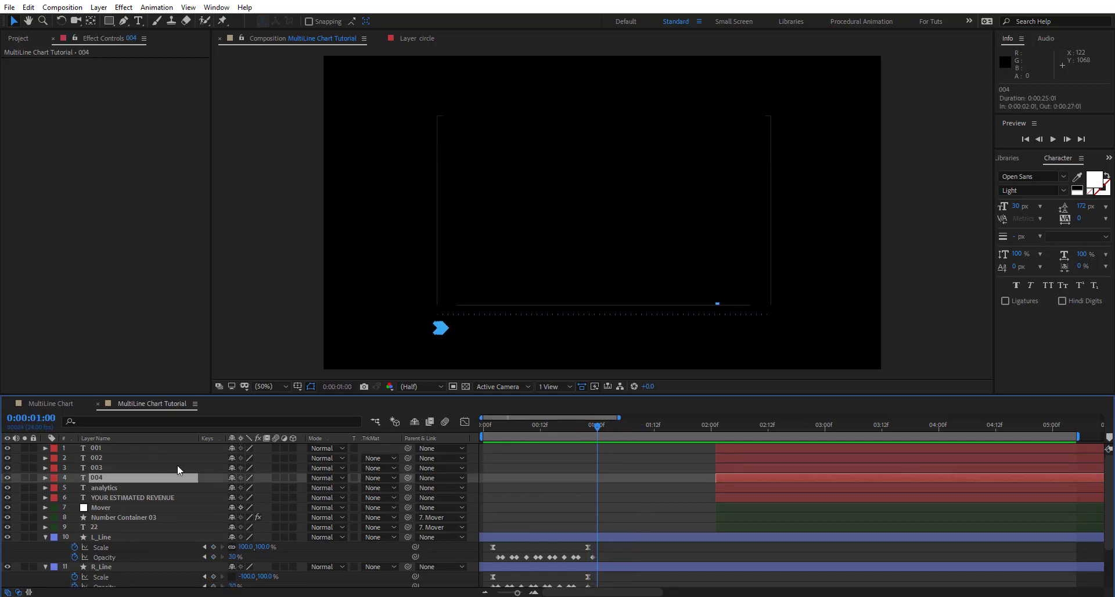
left_click(174, 448)
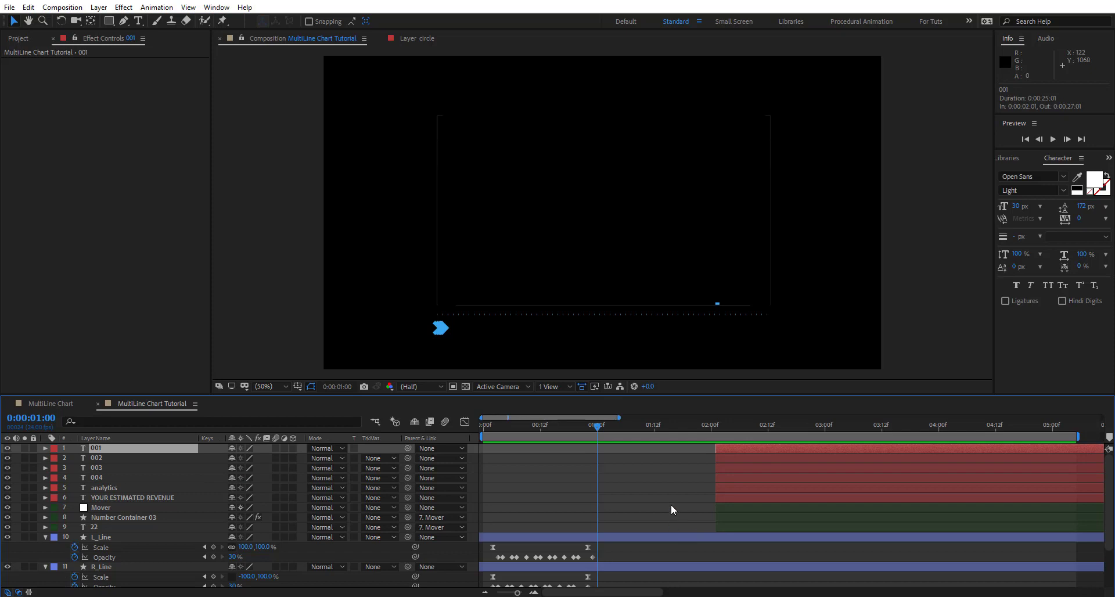
left_click(139, 478, "shift")
left_click_drag(727, 479, 650, 476)
left_click(614, 507)
mouse_move(594, 423)
left_mouse_down()
mouse_move(667, 430)
mouse_move(577, 427)
left_mouse_up()
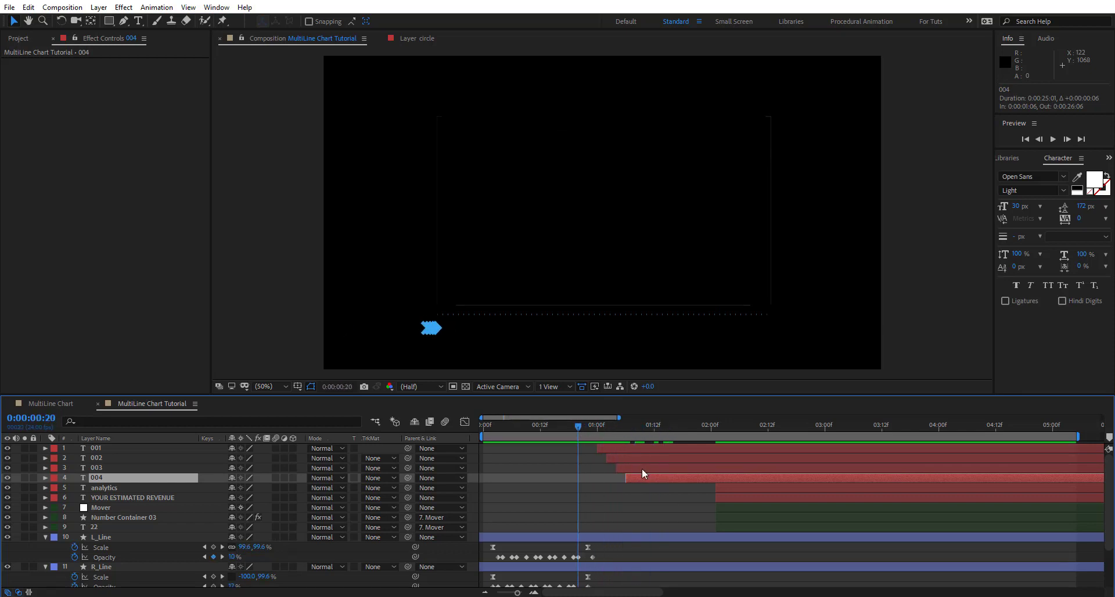
Paste the copied flickering Opacity keyframes onto layers 001 to 004 at 0:00:01:00.
left_click(619, 448, "shift")
left_click(598, 426)
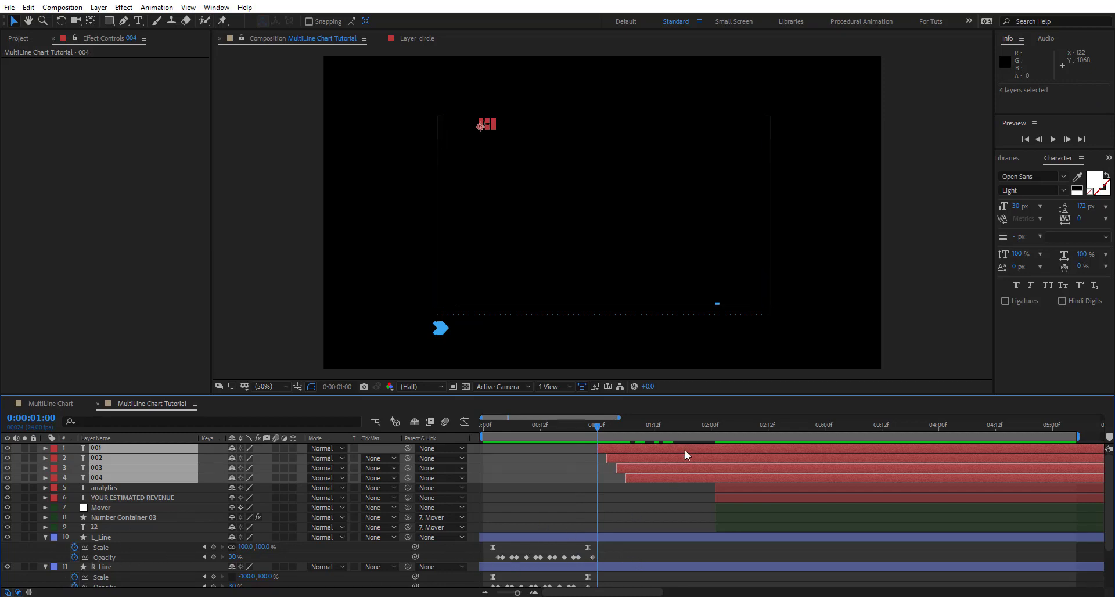
key("ctrl+v")
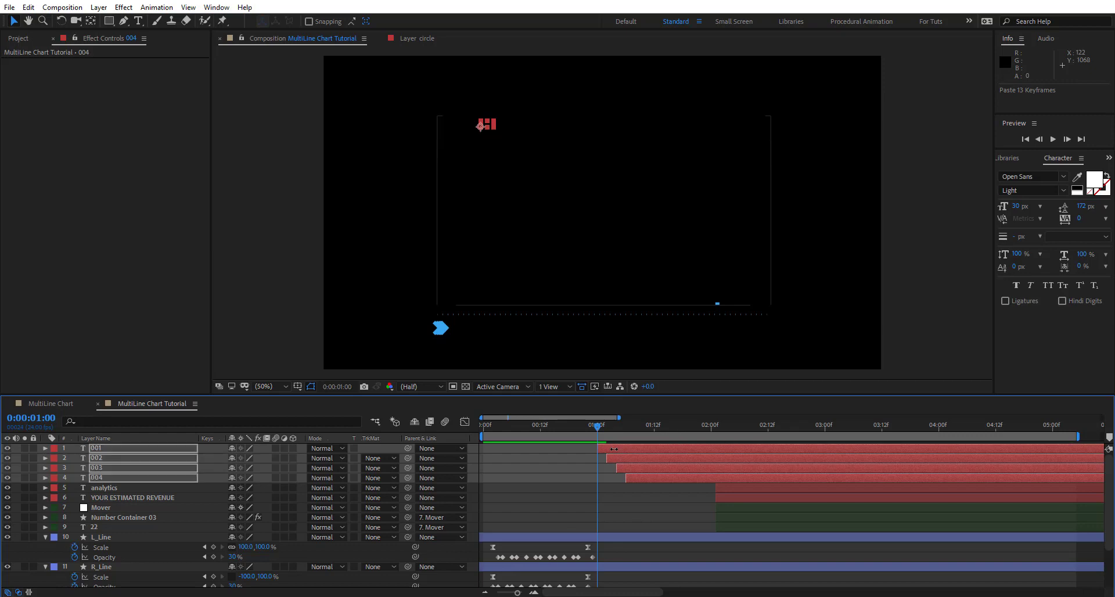
Shift the Opacity keyframes of layers 002, 003 and 004 progressively later so the numbers flicker in one after another, and preview.
left_click_drag(706, 476, 659, 478)
mouse_move(703, 495)
left_mouse_down()
mouse_move(587, 501)
mouse_move(683, 498)
left_mouse_up()
left_click_drag(703, 515, 673, 517)
left_click_drag(598, 427, 799, 453)
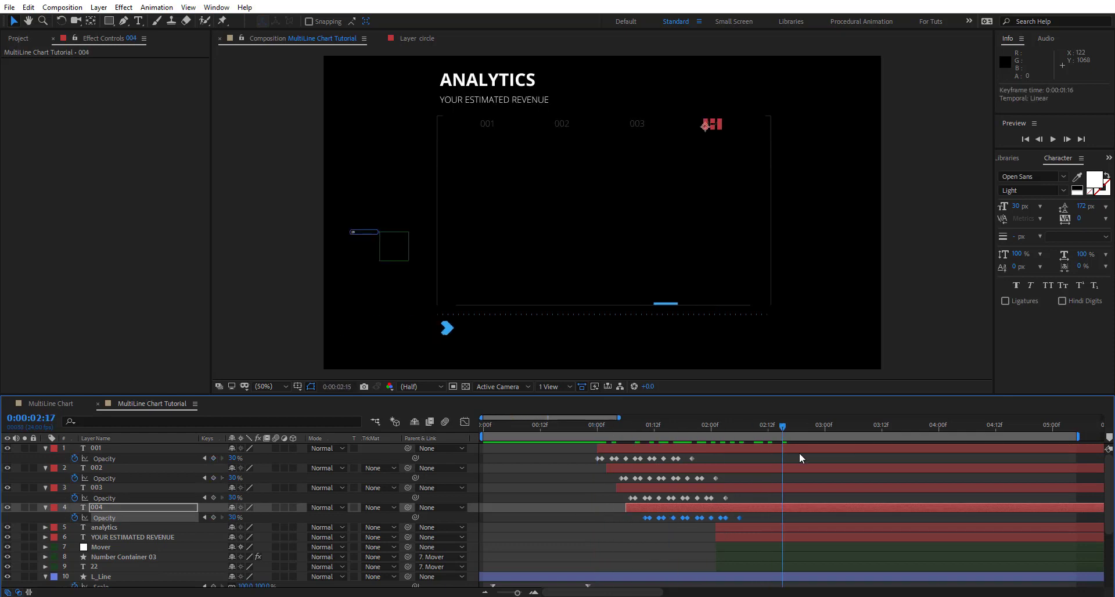
key("space")
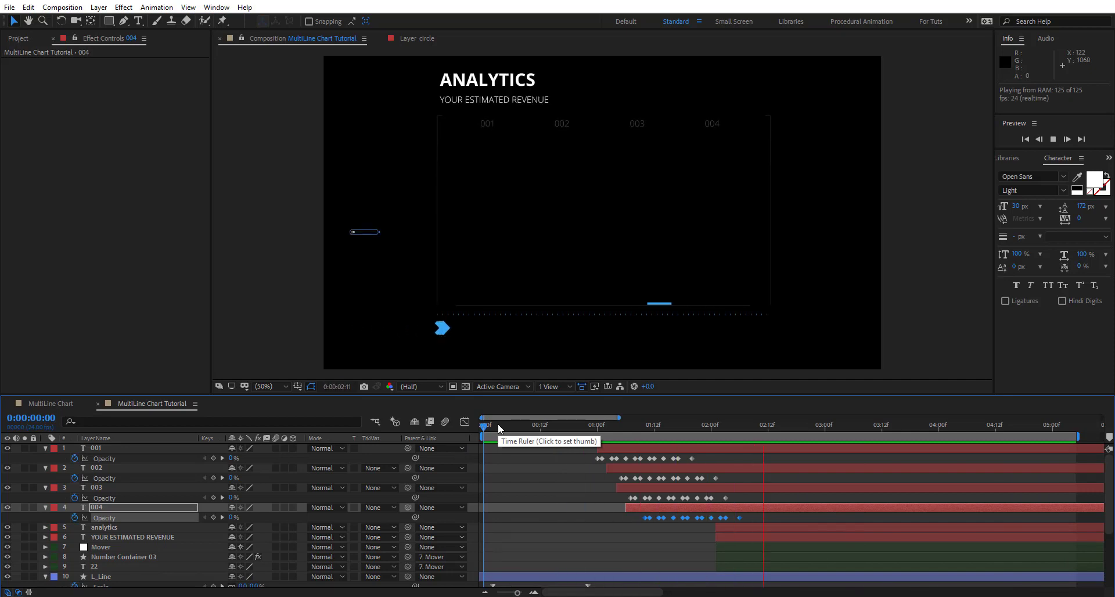
key("space")
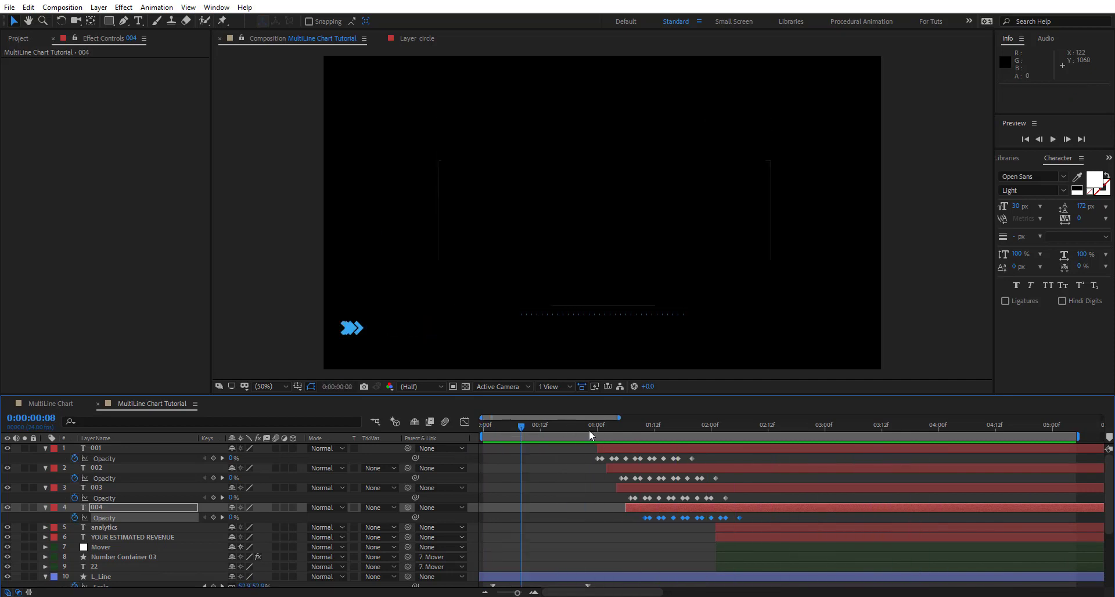
left_click_drag(589, 430, 697, 454)
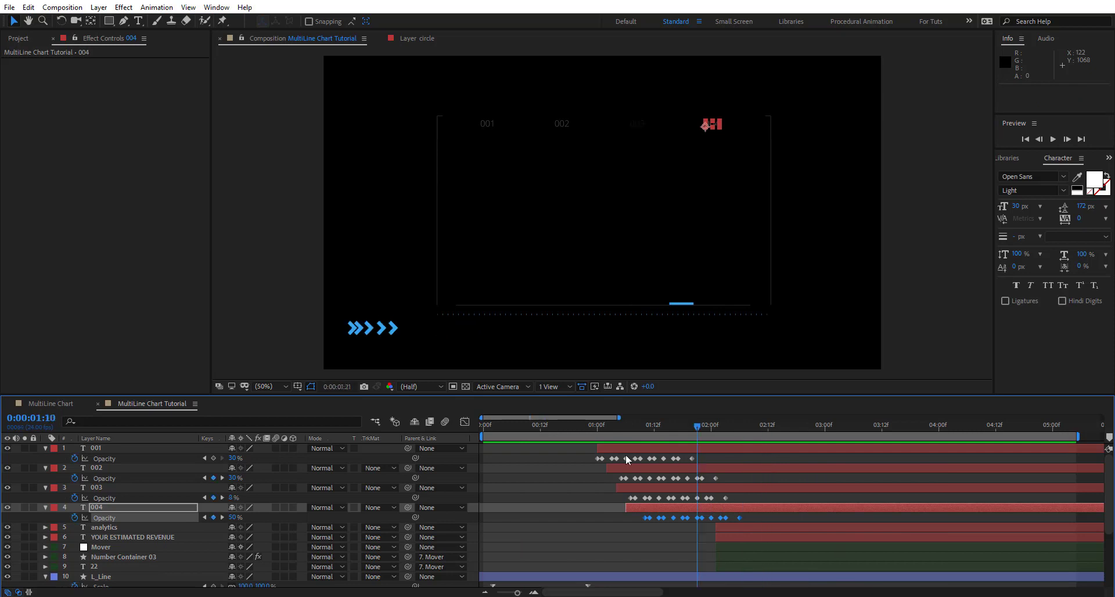
left_click_drag(625, 454, 625, 453)
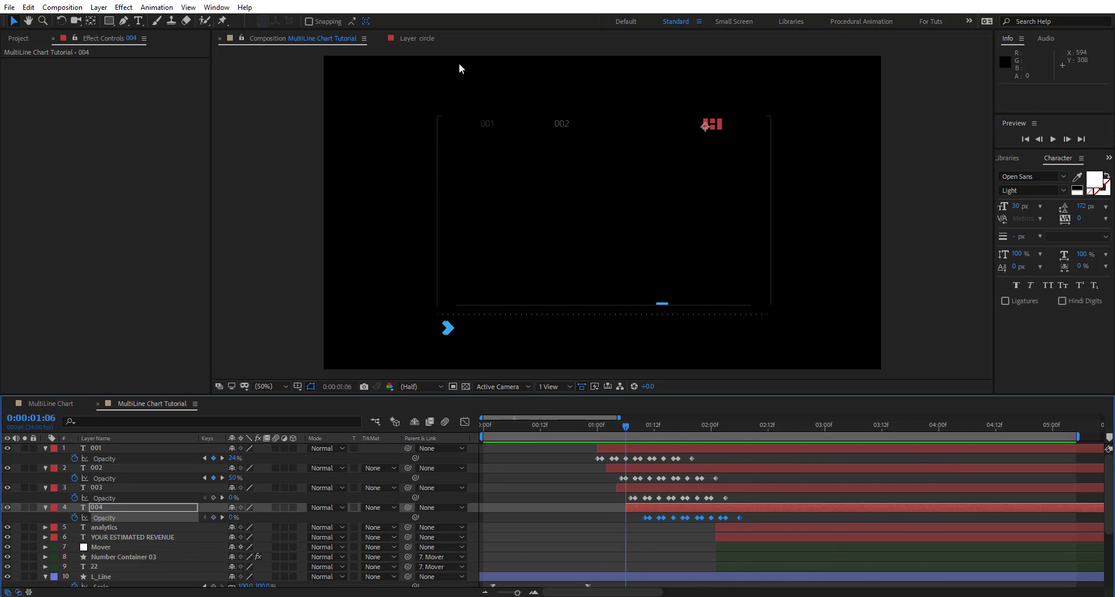
Move the analytics and YOUR ESTIMATED REVENUE text layers to start at 0:00:00:13.
left_click(117, 527)
left_click(113, 538, "shift")
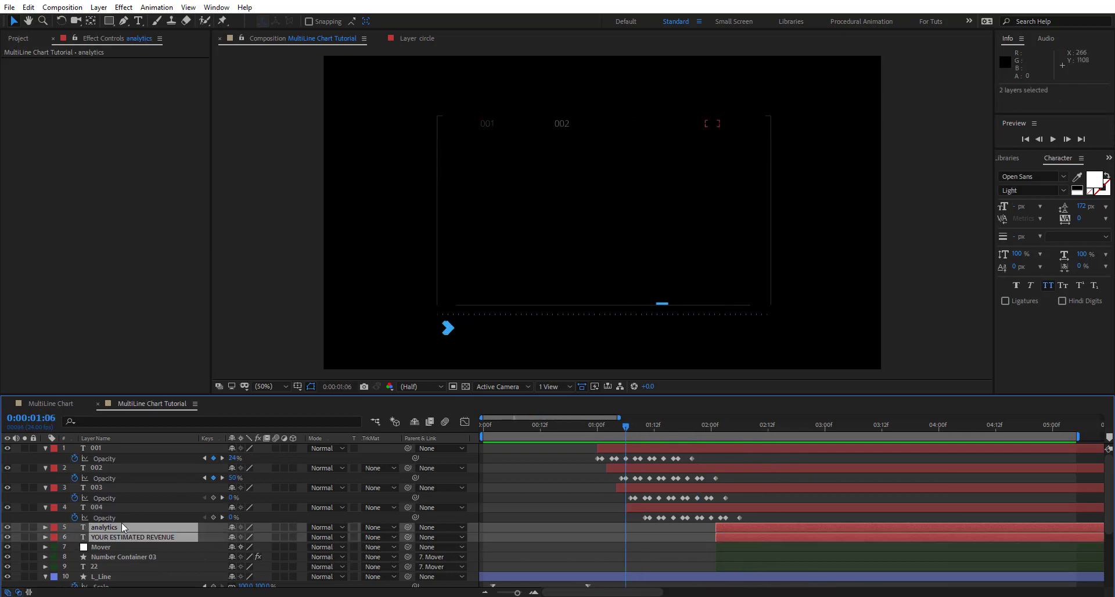
left_click_drag(729, 534, 563, 534)
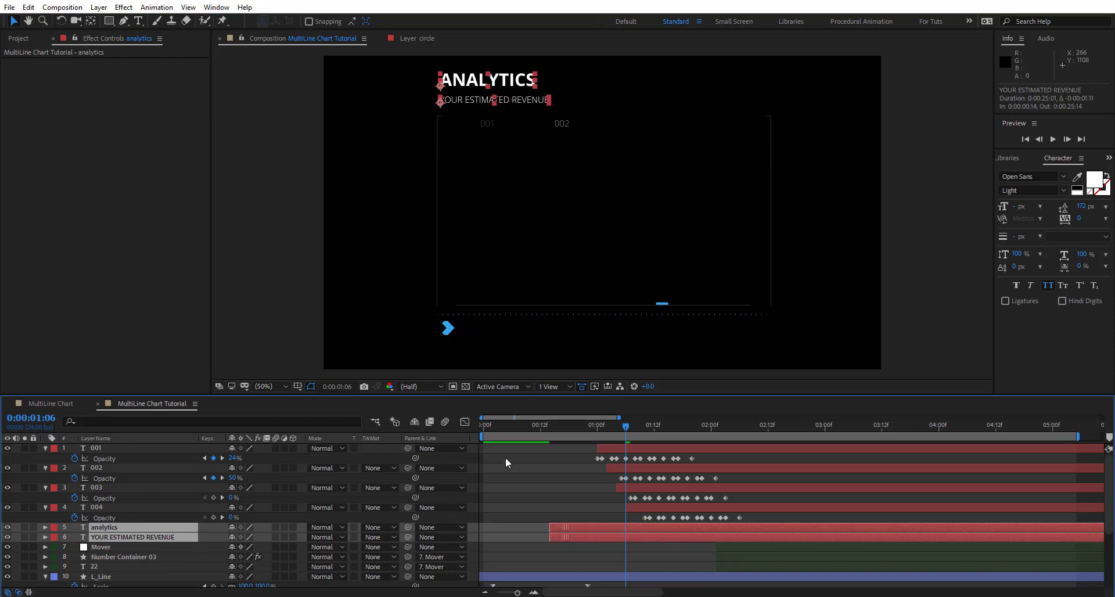
left_click_drag(491, 427, 544, 441)
left_click_drag(557, 535, 555, 535)
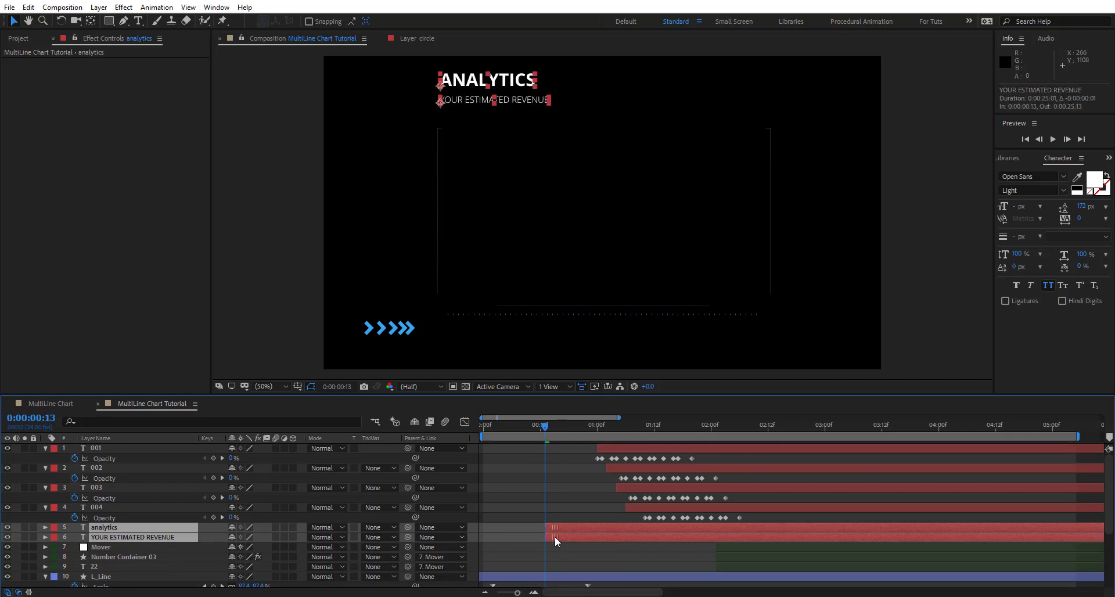
left_click(553, 521)
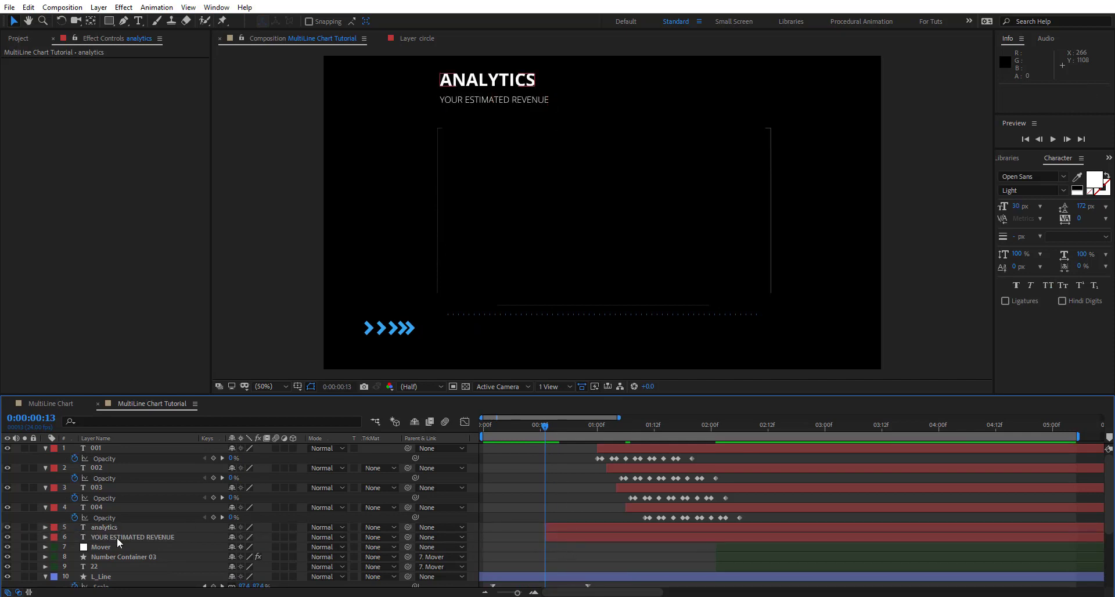
Add a text animator with Opacity, Position and Blur properties to the analytics layer.
left_click(58, 528)
left_click(46, 526)
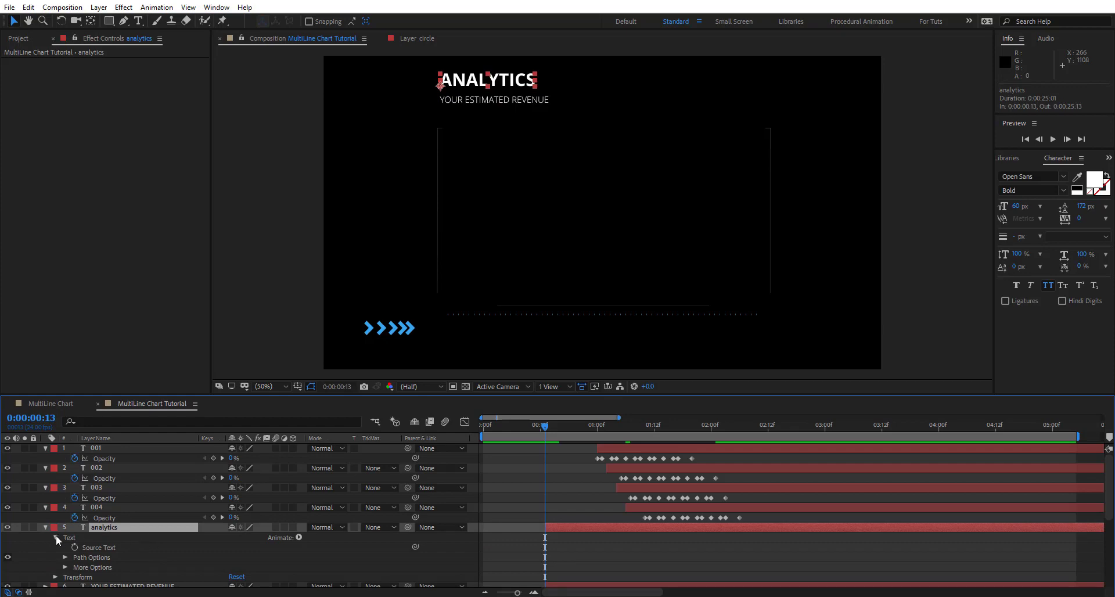
left_click(299, 537)
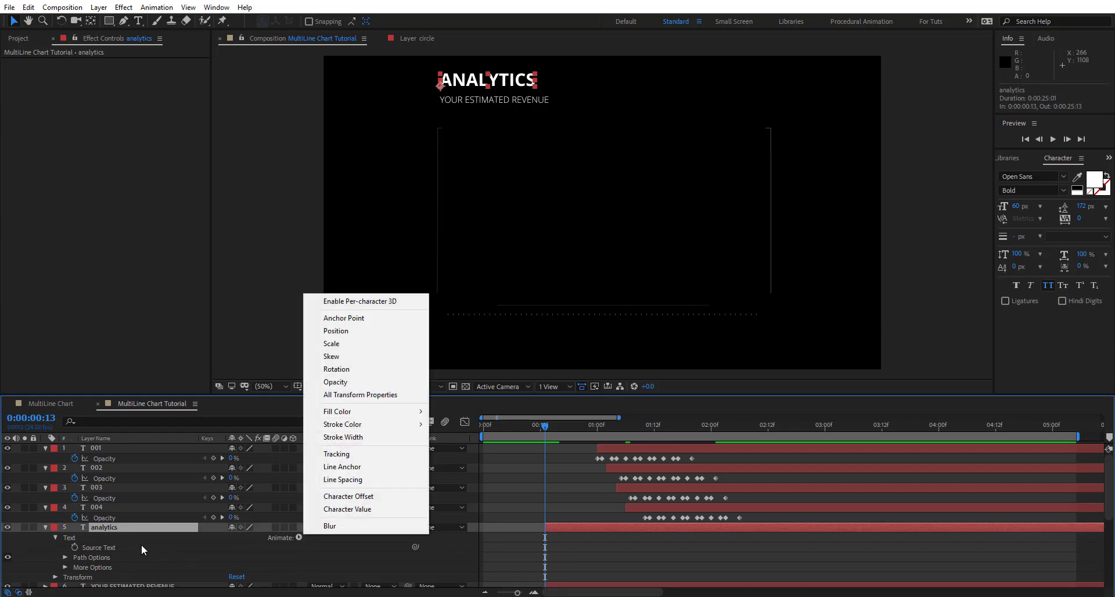
left_click(362, 381)
left_click(297, 522)
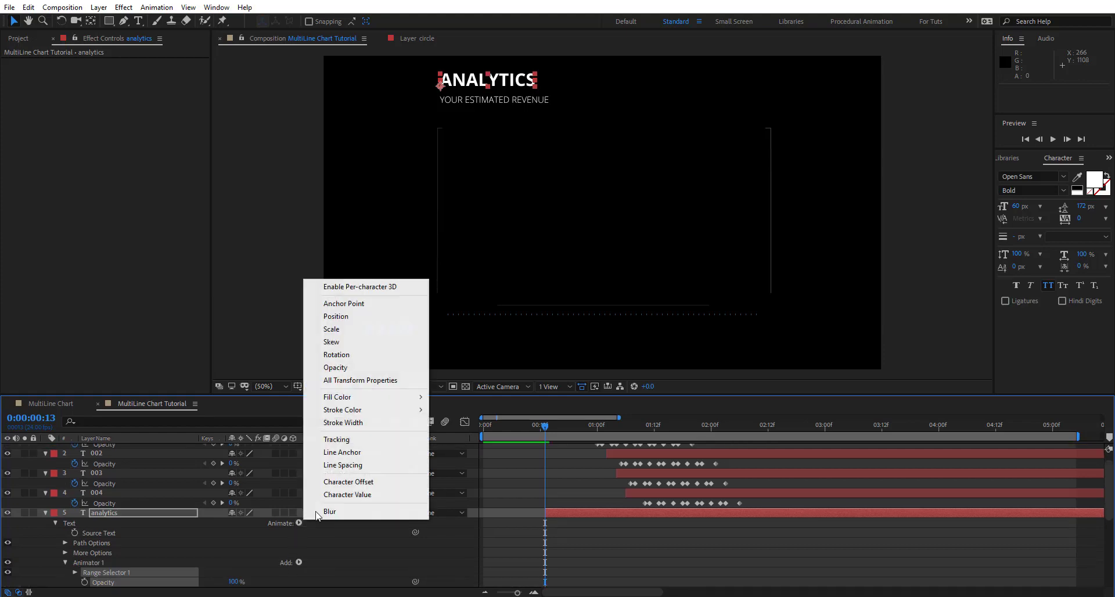
left_click(358, 317)
left_click(299, 523)
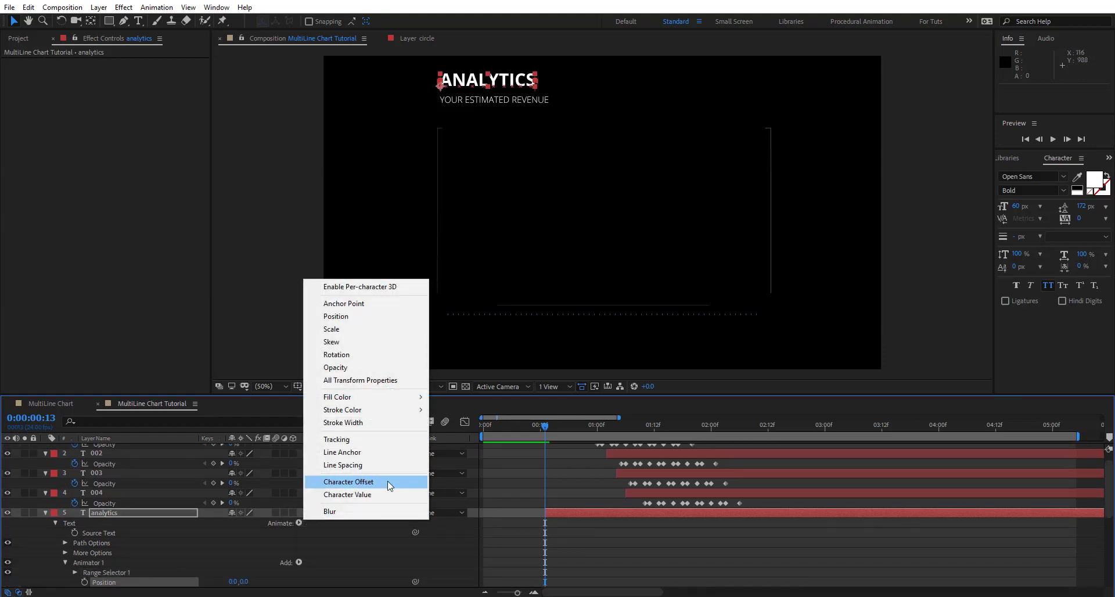
left_click(339, 513)
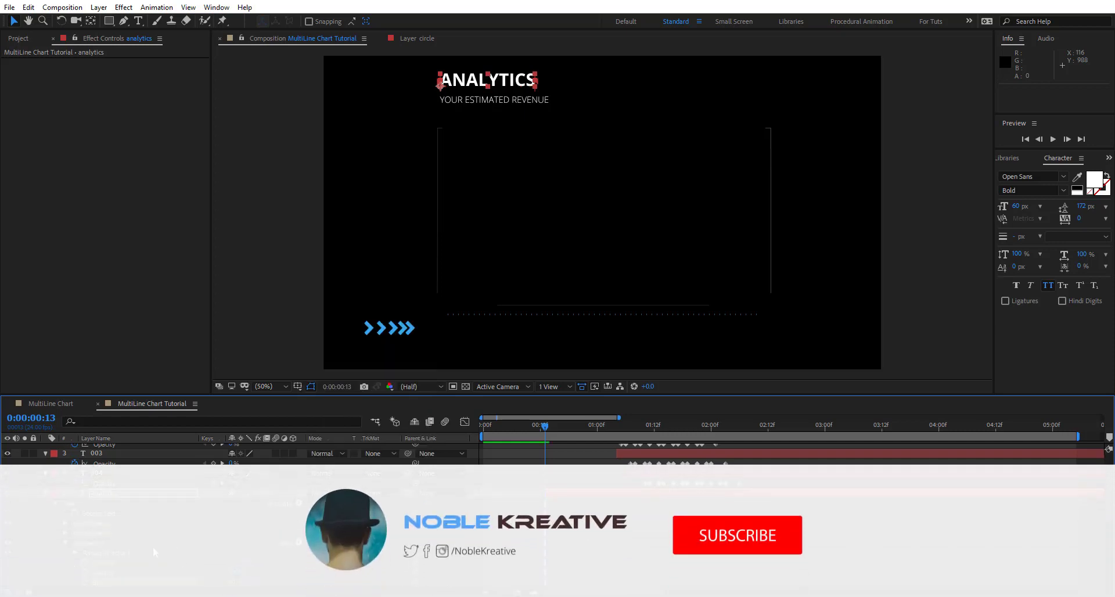
Set the analytics text animator's Opacity to 0%.
scroll(153, 545, "down", 1)
left_click(240, 545)
type("0")
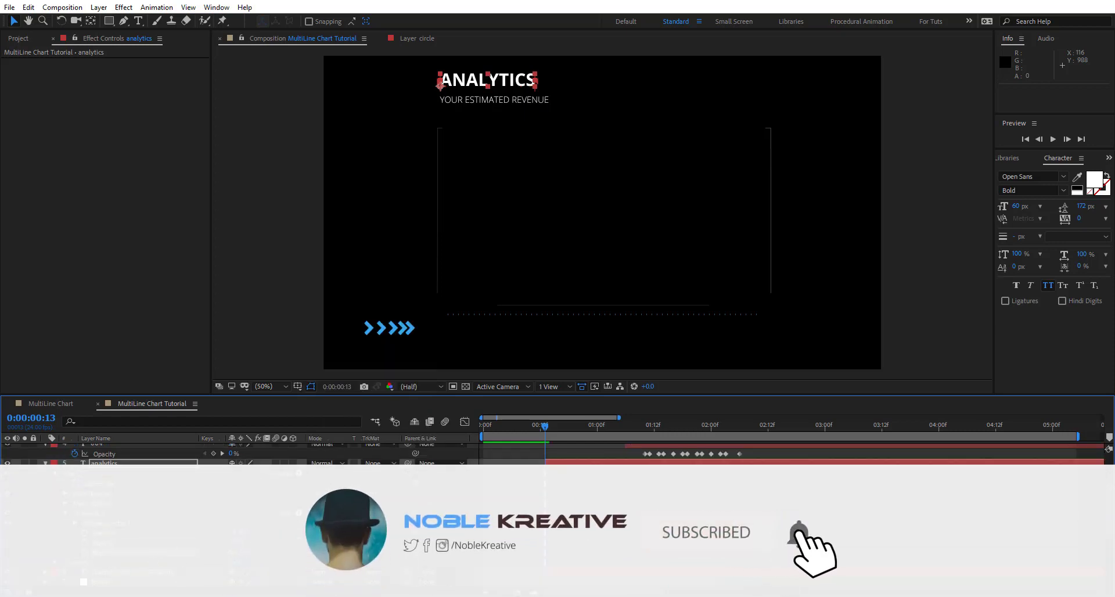
key("Return")
left_click(284, 549)
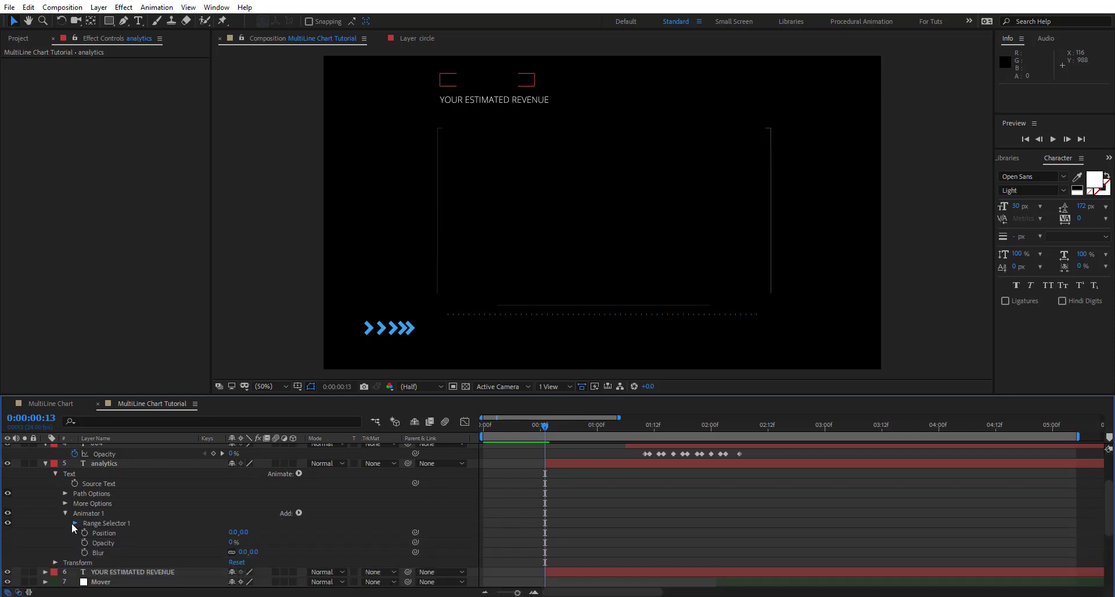
Keyframe the analytics Range Selector's Start from 0% at 0:00:00:13 to 100% at 0:00:01:09.
left_click(75, 523)
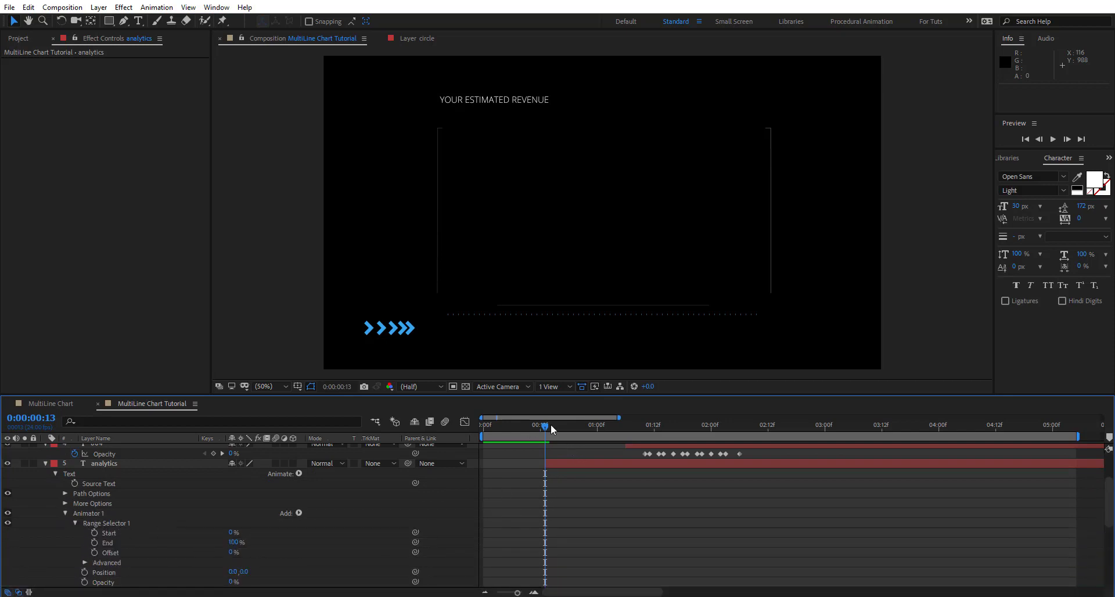
left_click(95, 532)
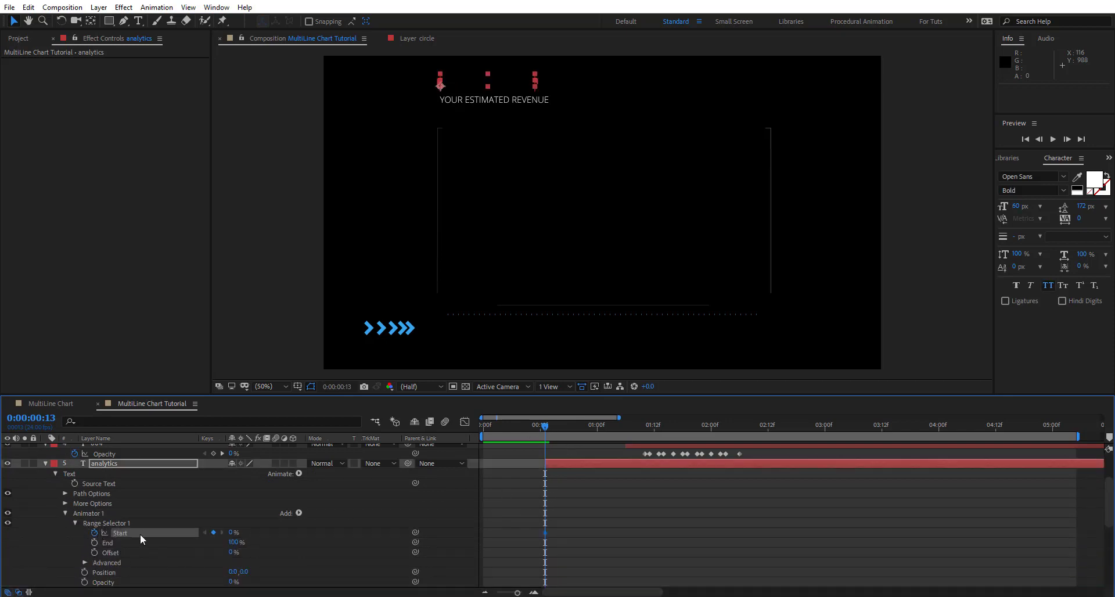
key("space")
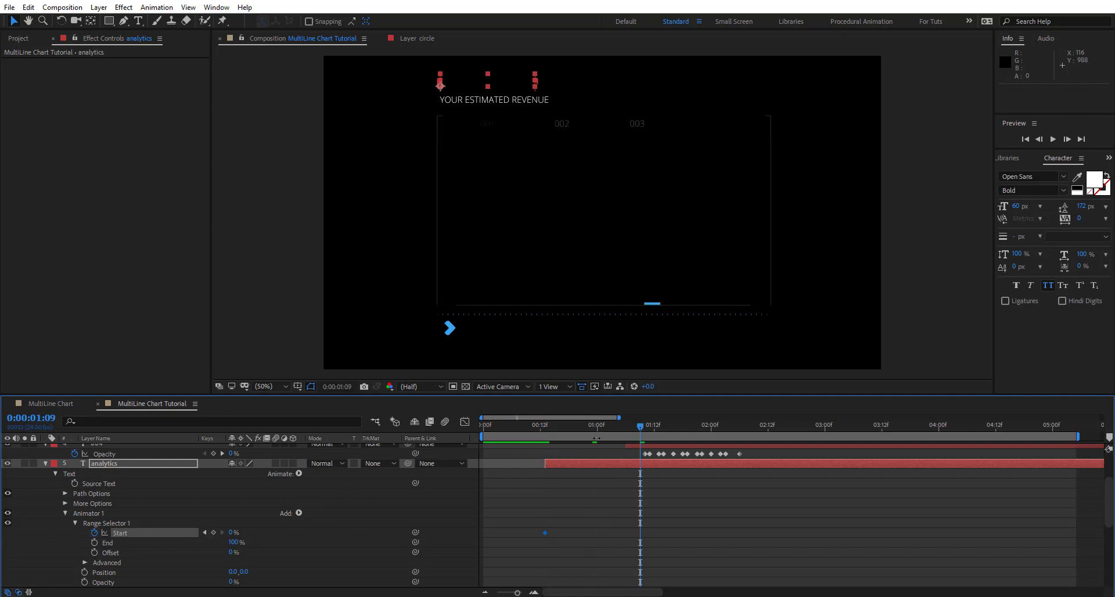
left_click_drag(231, 533, 386, 521)
Set the analytics animator's Position to -13.0, 0.0 and its Blur to 20.0, 0.0, and preview the text reveal.
left_click_drag(543, 426, 602, 427)
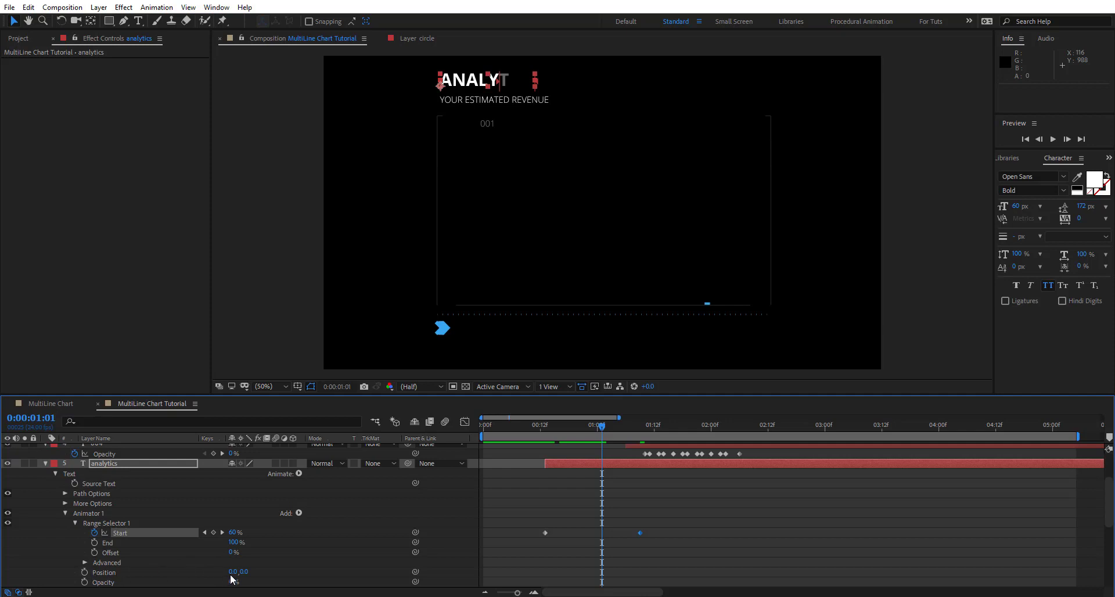
left_click_drag(229, 572, 217, 568)
left_click(287, 568)
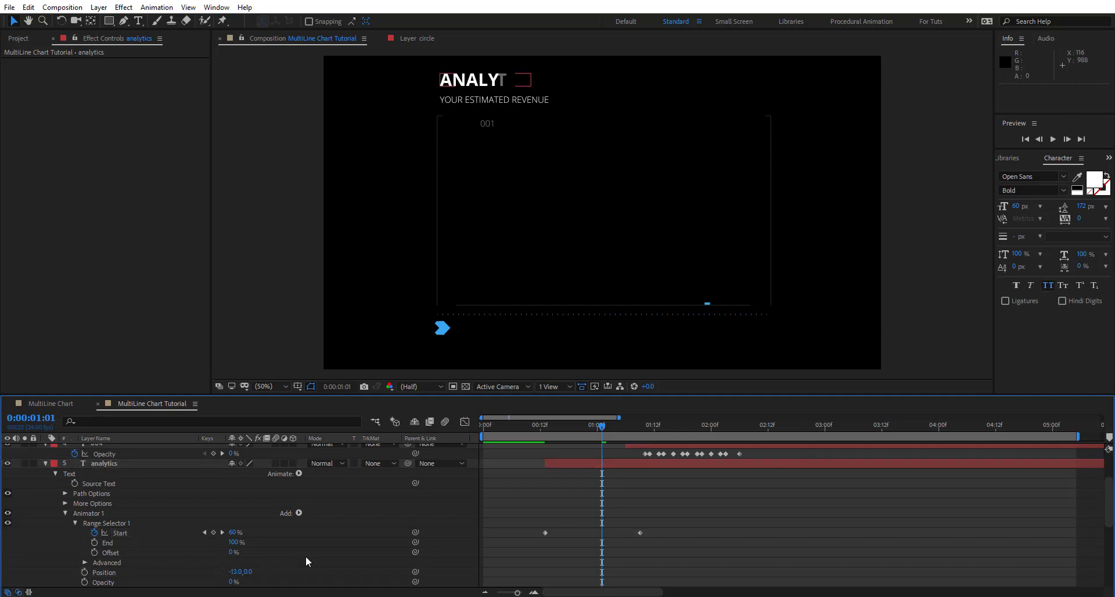
scroll(240, 578, "down", 2)
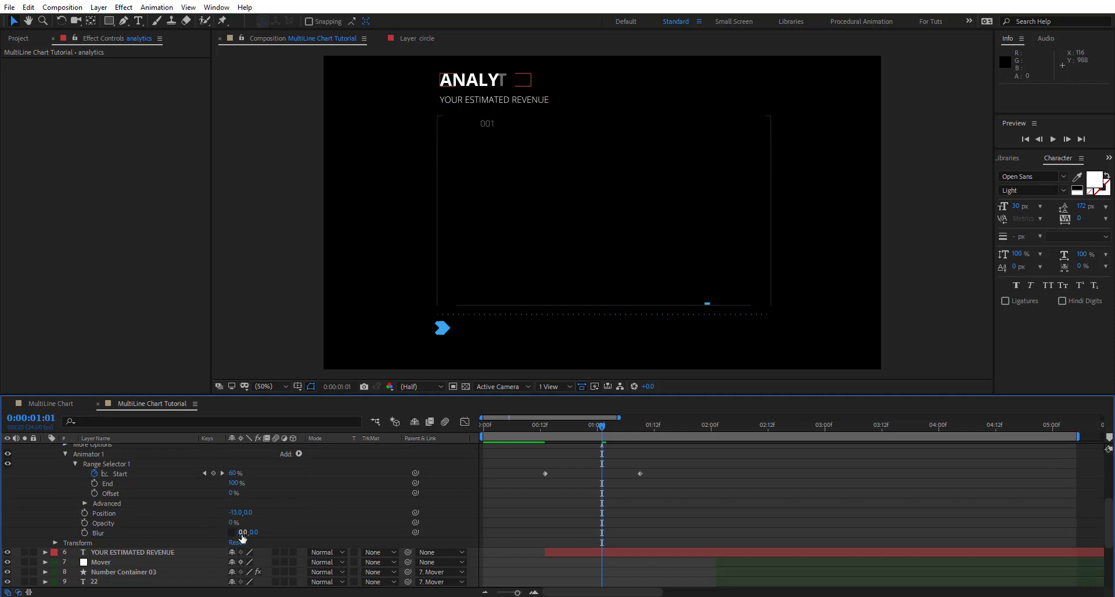
mouse_move(242, 533)
left_mouse_down()
mouse_move(227, 533)
mouse_move(244, 539)
left_mouse_up()
left_click(480, 428)
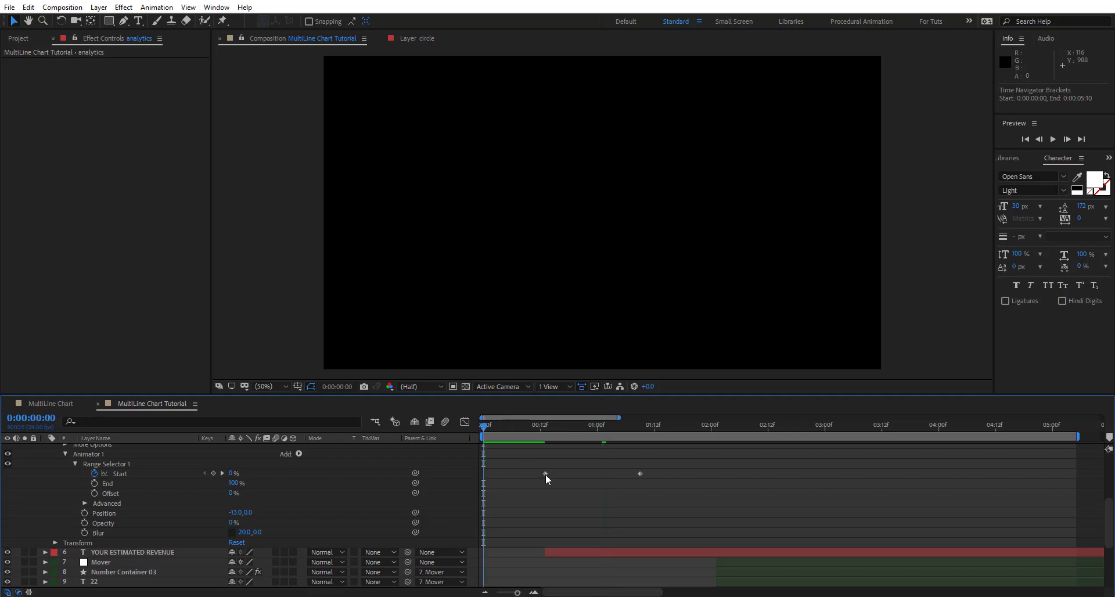
key("space")
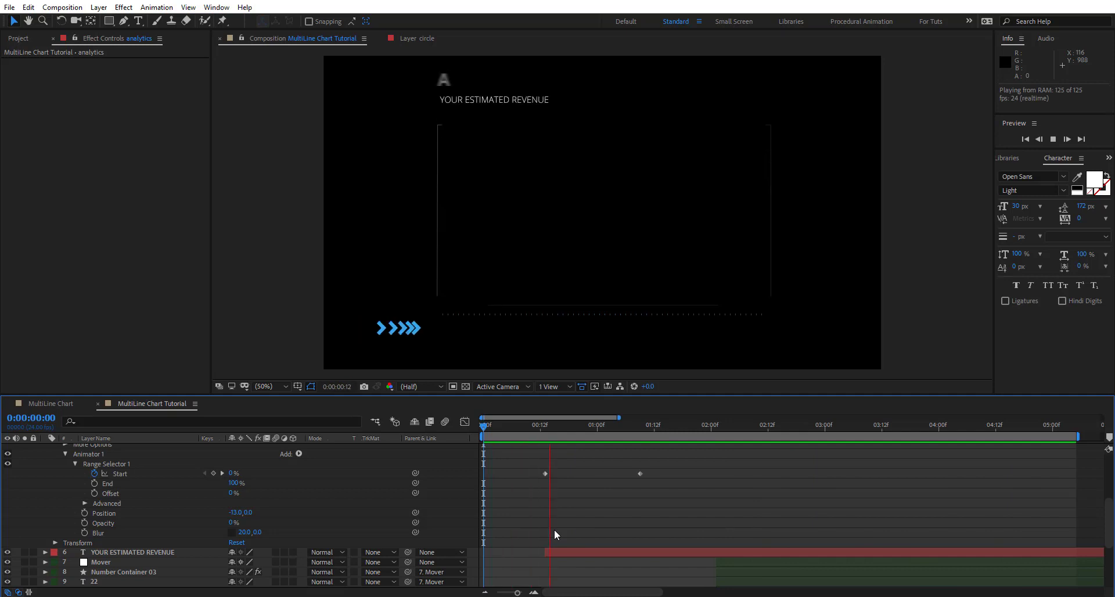
Slow the ANALYTICS reveal by moving the ending Start keyframe to 0:00:01:18, and preview the animation from the beginning.
left_click(592, 424)
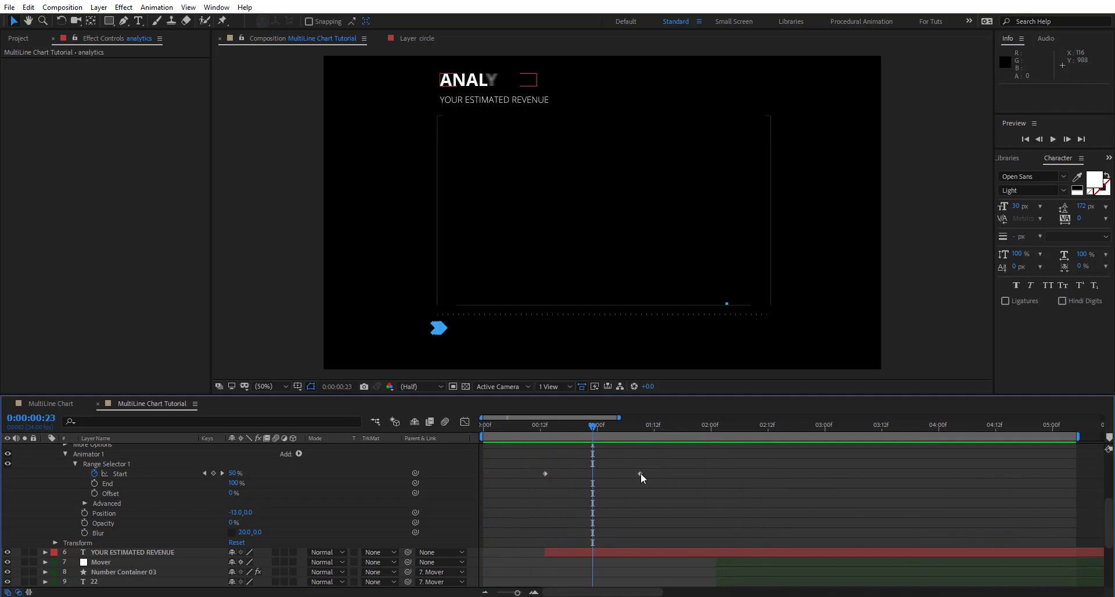
left_click_drag(640, 473, 682, 472)
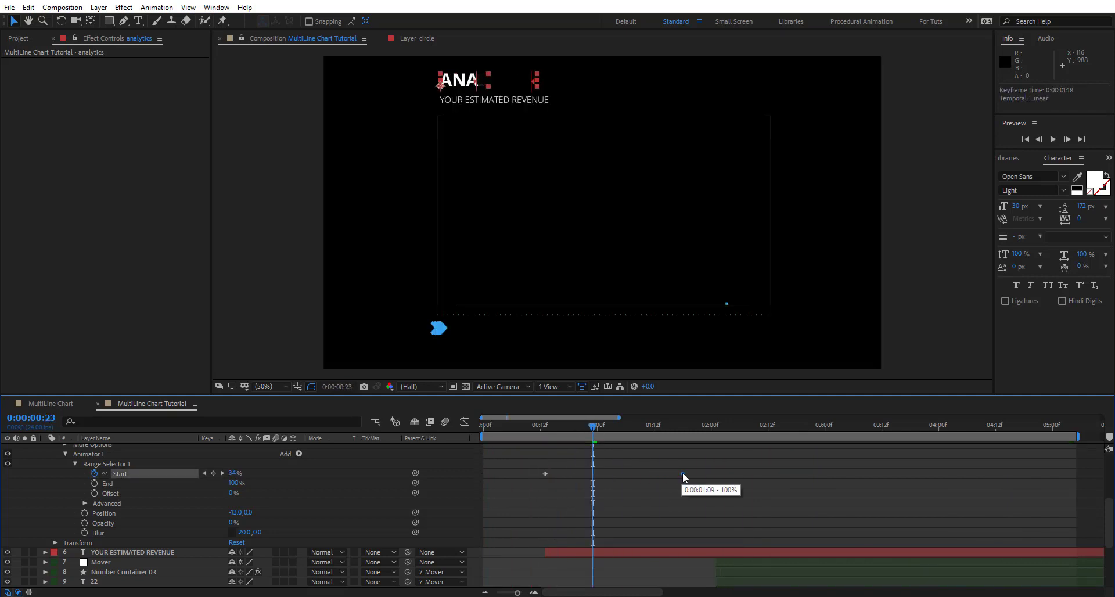
left_click(483, 425)
key("minus")
key("minus")
key("minus")
key("space")
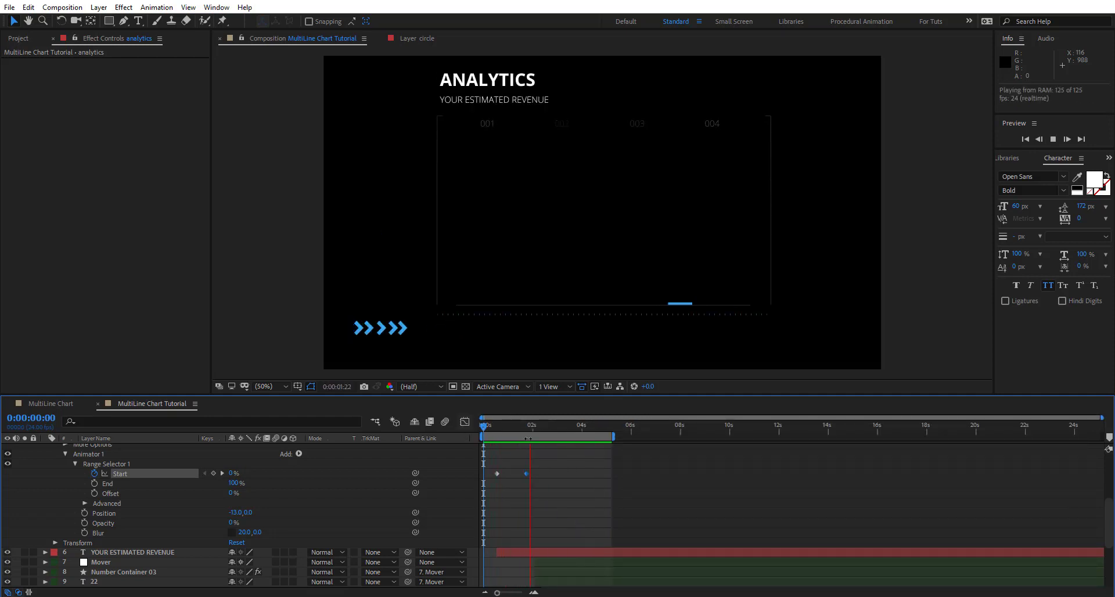
Copy the text animator from the analytics layer onto the YOUR ESTIMATED REVENUE layer.
key("ctrl+z")
left_click(102, 499)
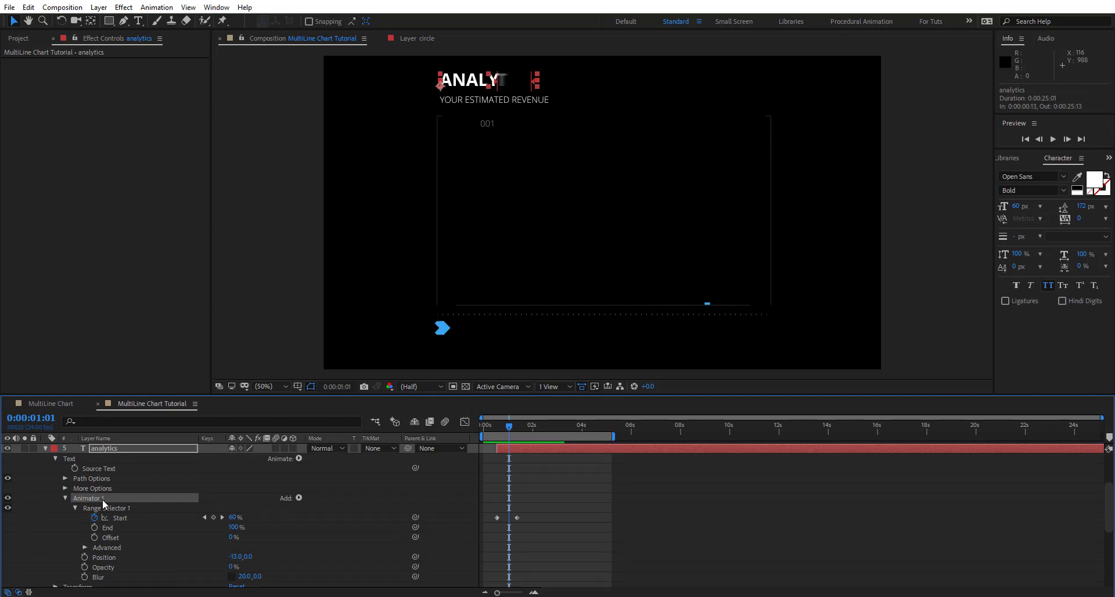
scroll(103, 534, "down", 3)
left_click(123, 504)
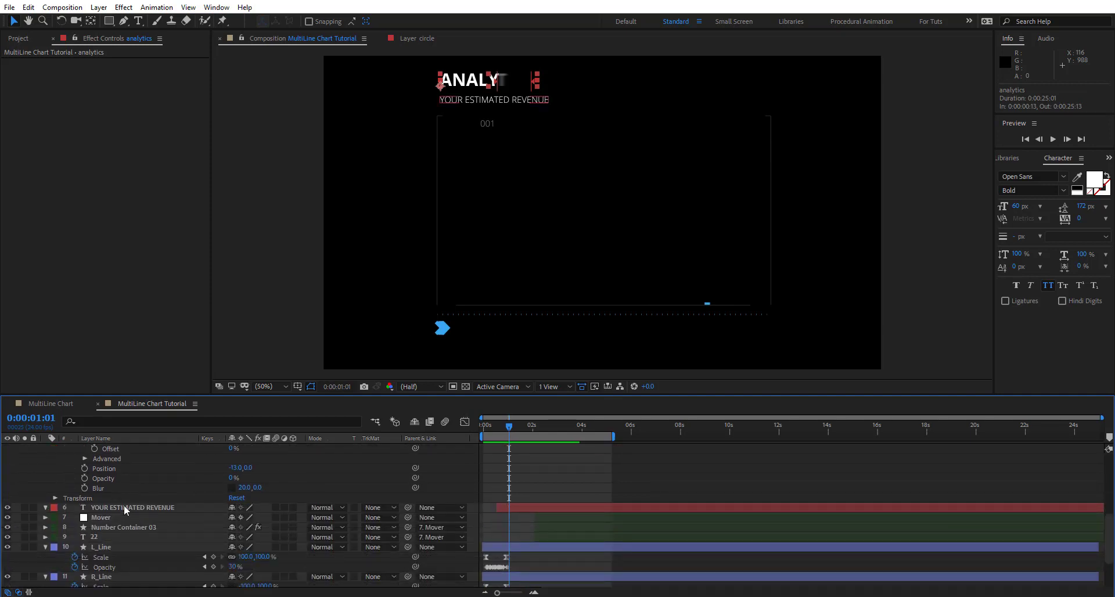
key("ctrl+v")
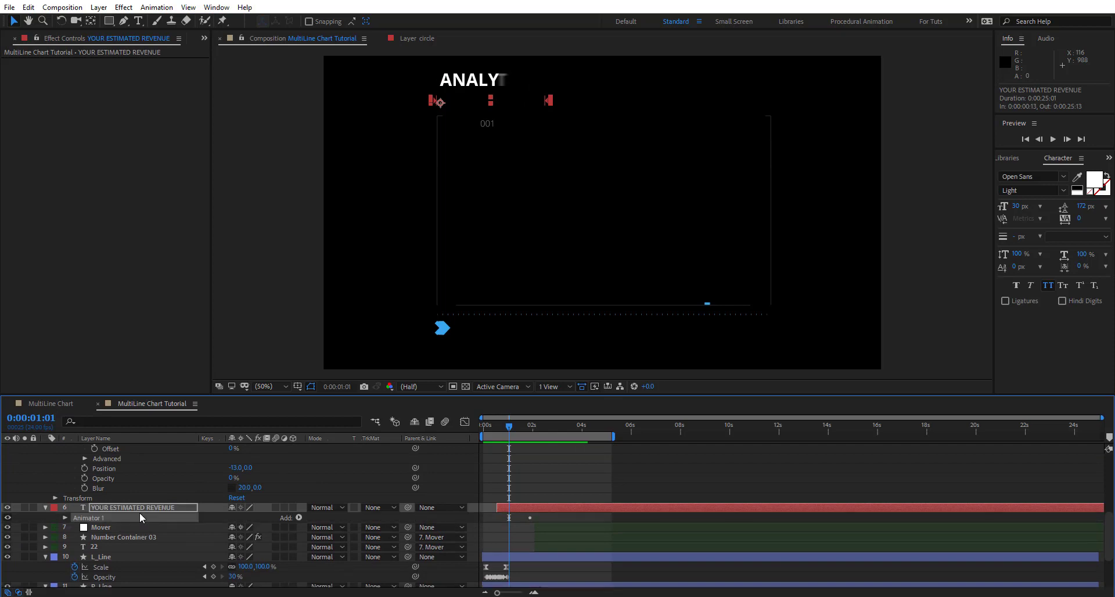
Shift the YOUR ESTIMATED REVENUE animator's two Start keyframes earlier, to begin just before the one-second mark, and preview the animation.
left_click(76, 517)
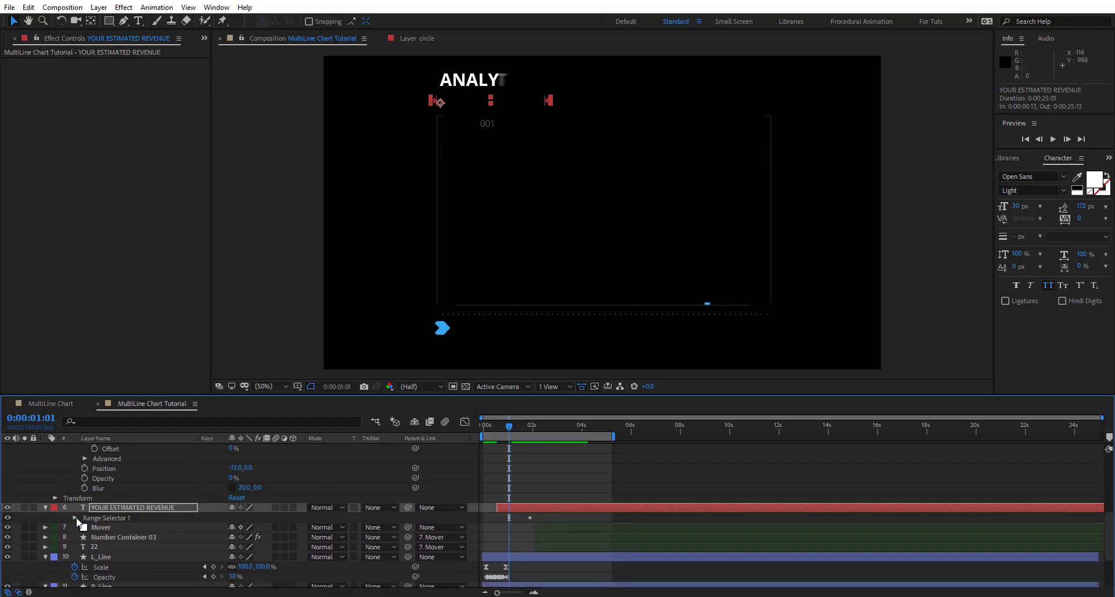
left_click(75, 518)
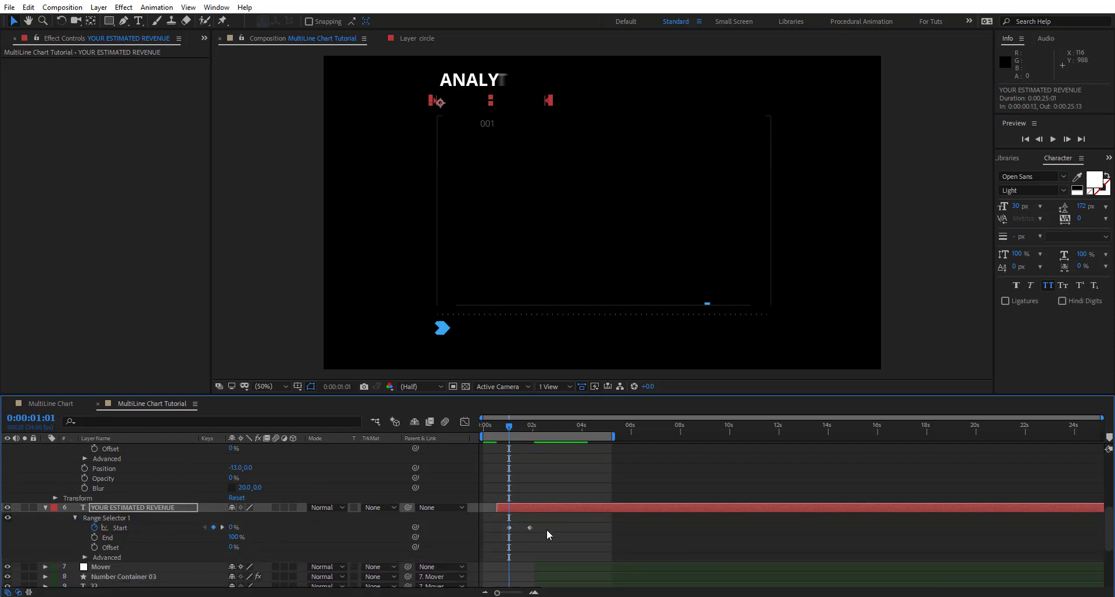
mouse_move(547, 533)
left_mouse_down()
mouse_move(498, 520)
mouse_move(536, 529)
left_mouse_up()
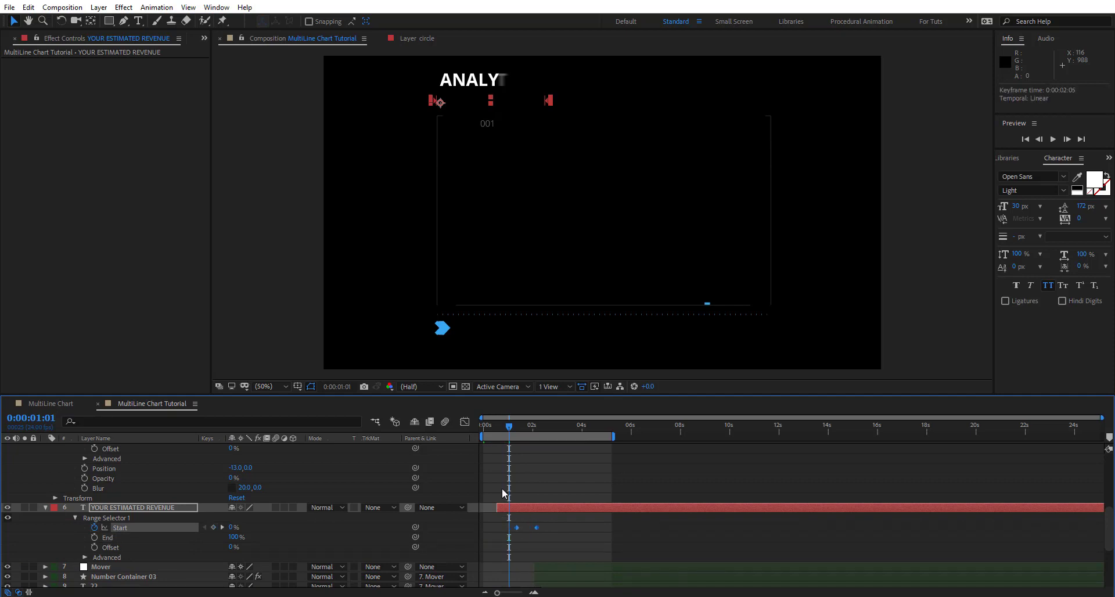
left_click_drag(512, 435, 508, 433)
left_click_drag(539, 530, 506, 530)
left_click(504, 428)
mouse_move(505, 429)
left_mouse_down()
mouse_move(494, 430)
mouse_move(533, 432)
mouse_move(483, 431)
left_mouse_up()
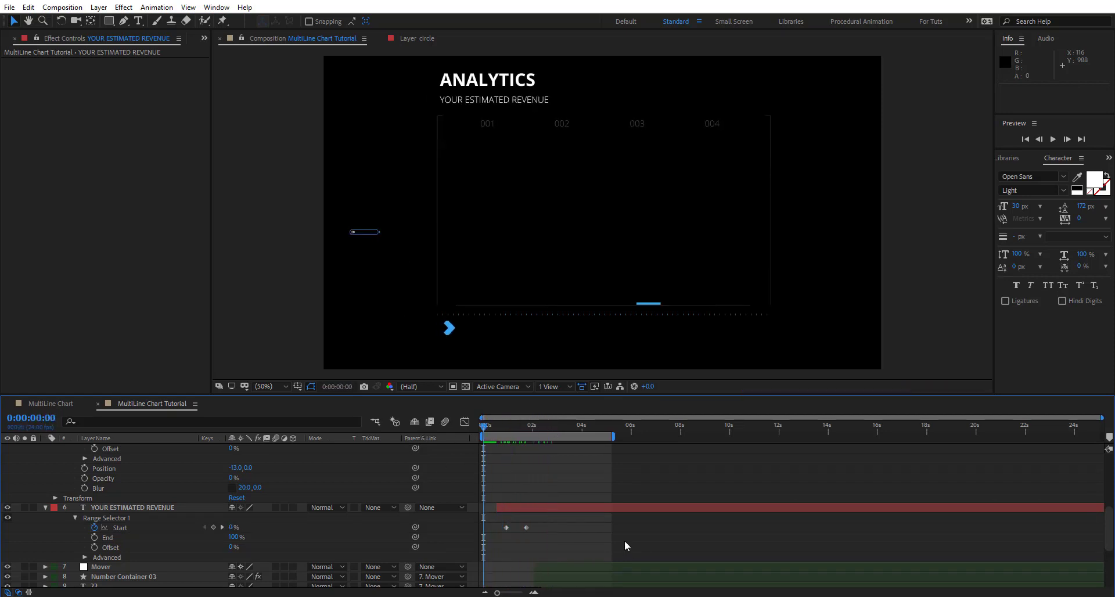
key("space")
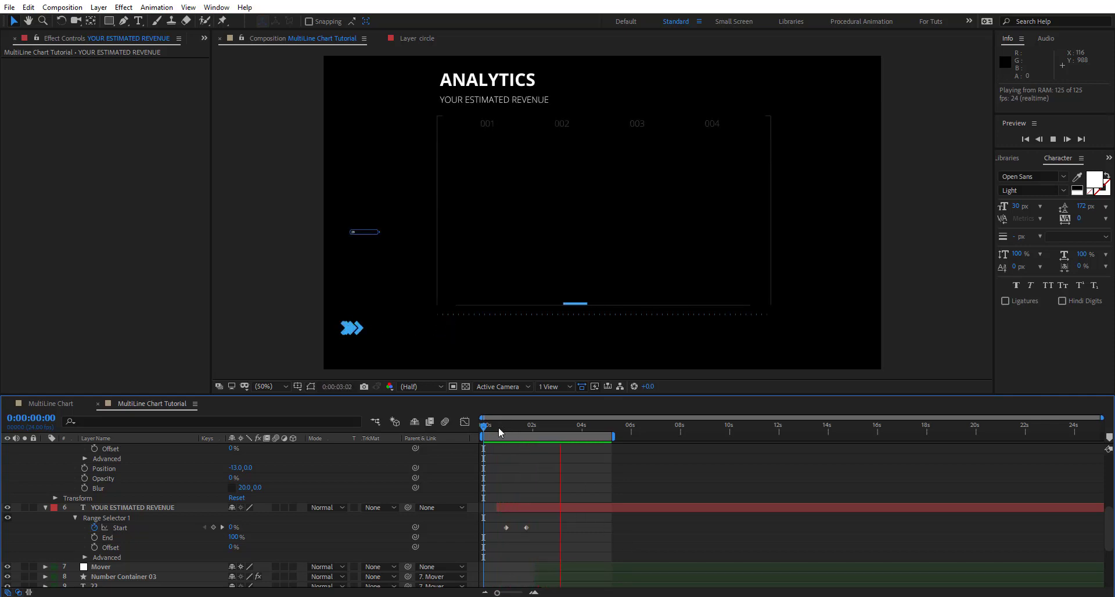
key("space")
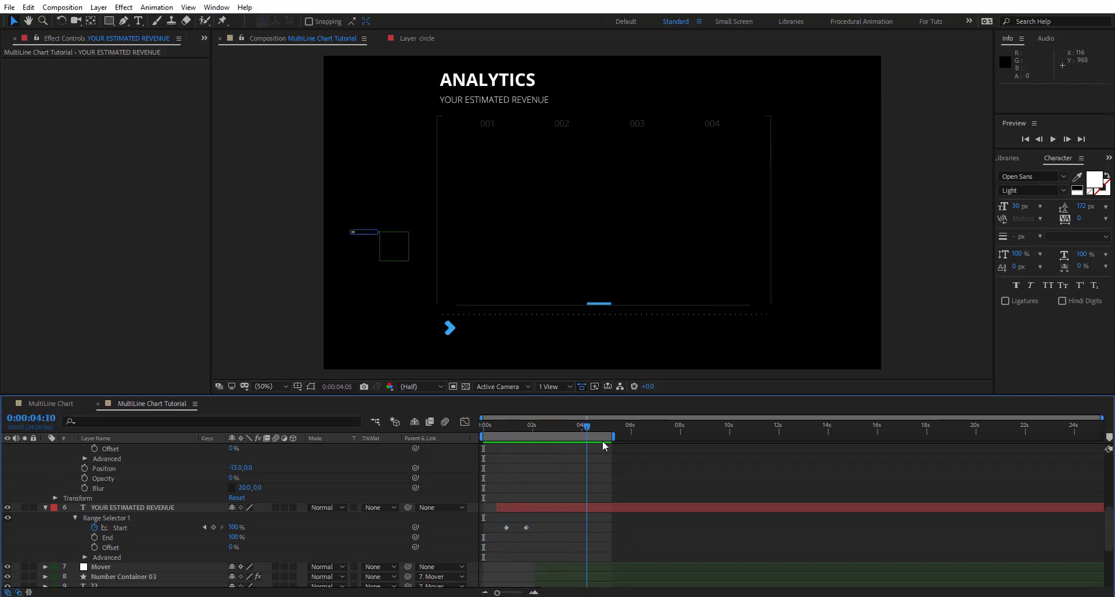
Collapse the expanded properties of all layers in the timeline and deselect the layers.
scroll(53, 534, "up", 3)
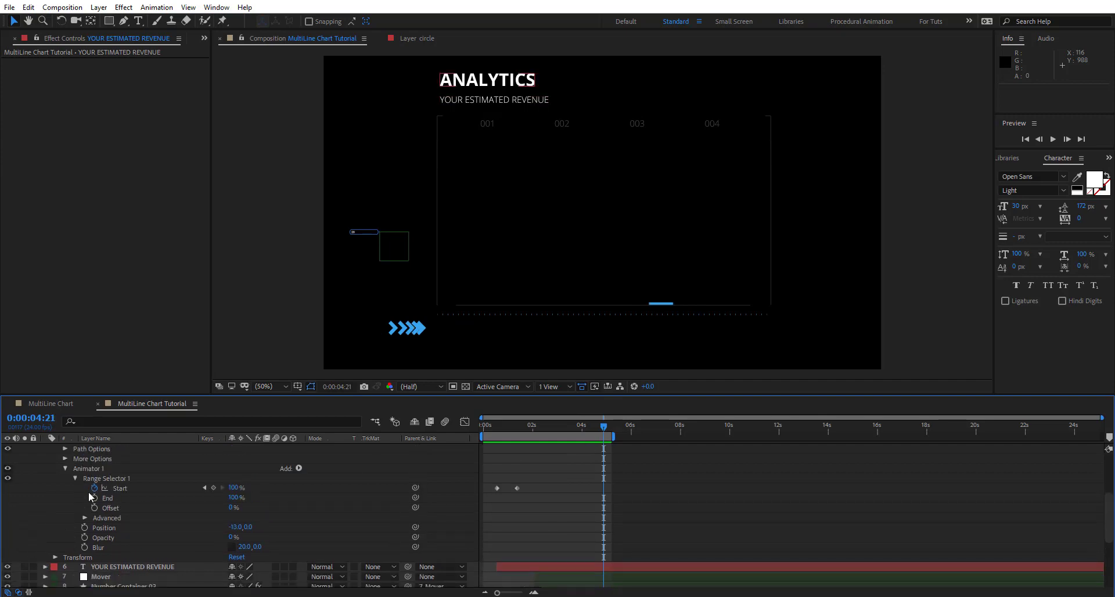
scroll(49, 523, "up", 4)
left_click(46, 508)
key("ctrl+a")
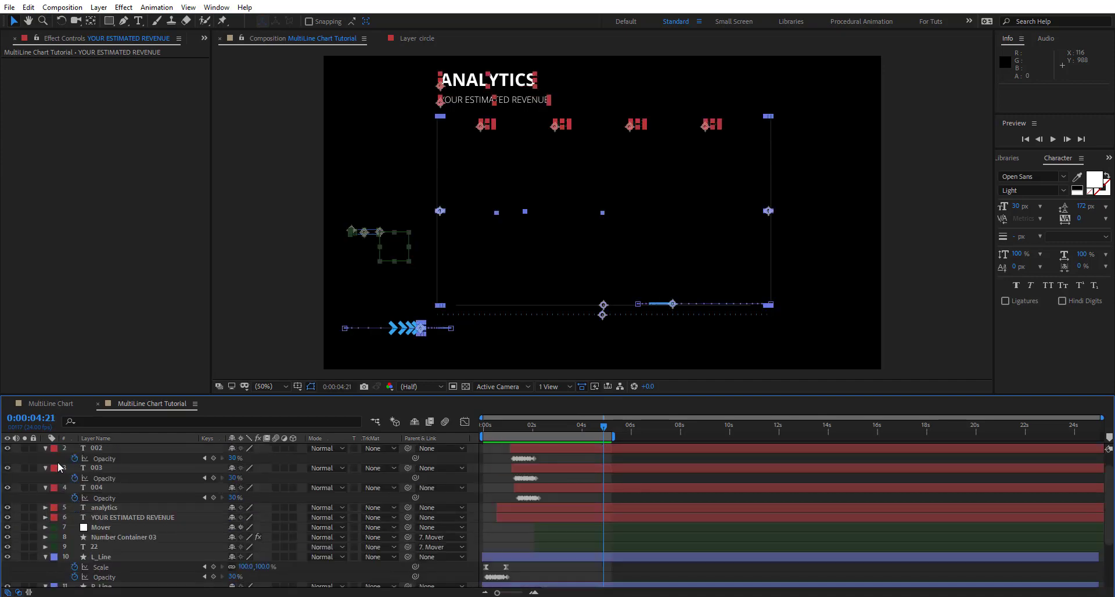
scroll(513, 526, "up", 2)
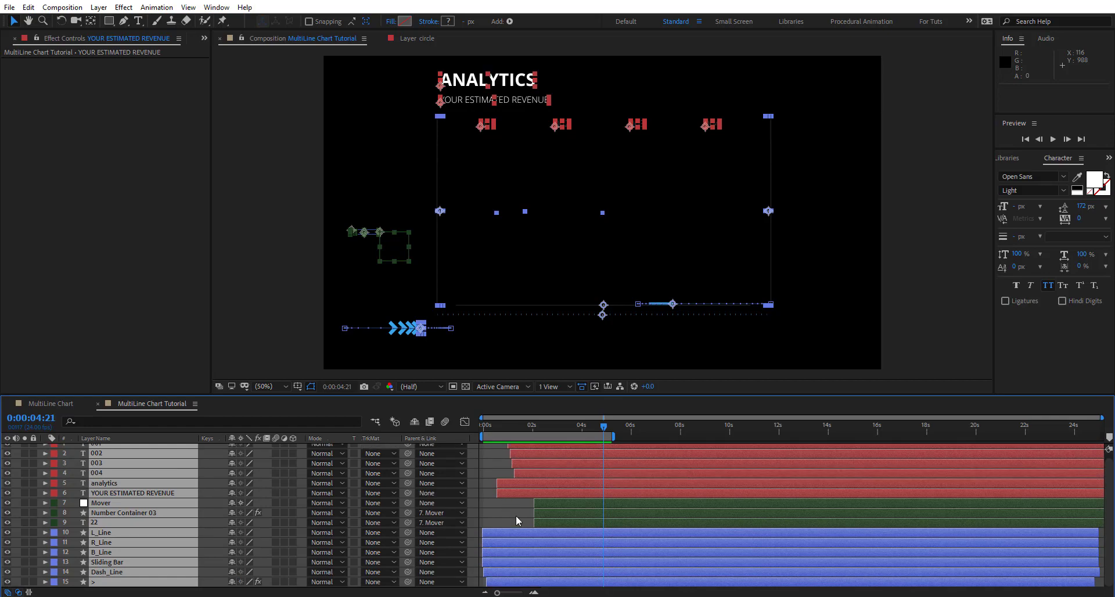
left_click(507, 504)
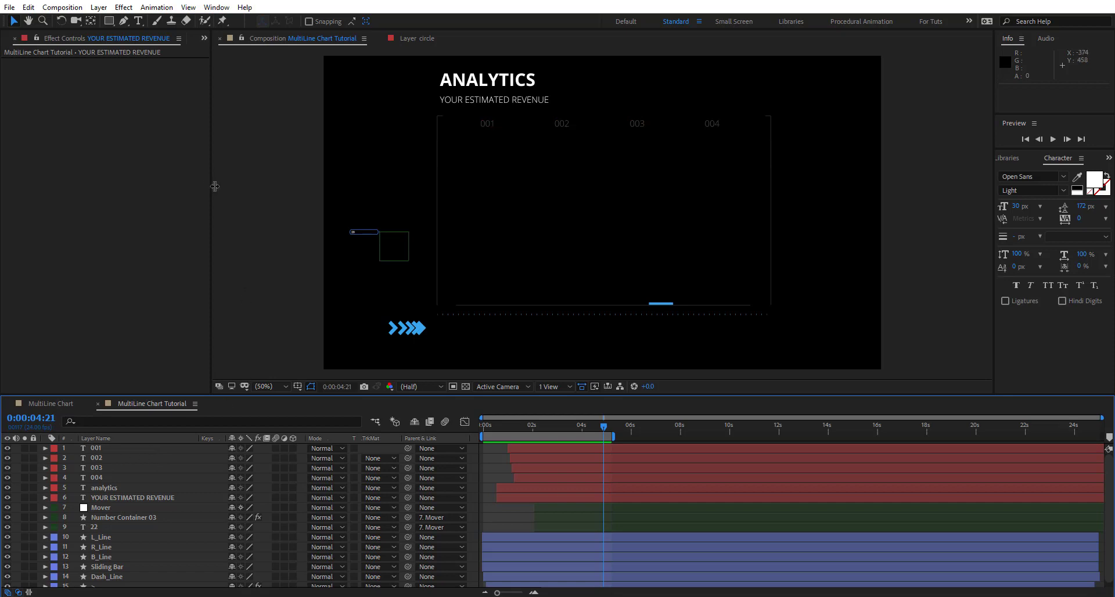
Draw a closed, jagged 13-point outline with the Pen tool inside the chart frame below the number labels.
left_click(125, 22)
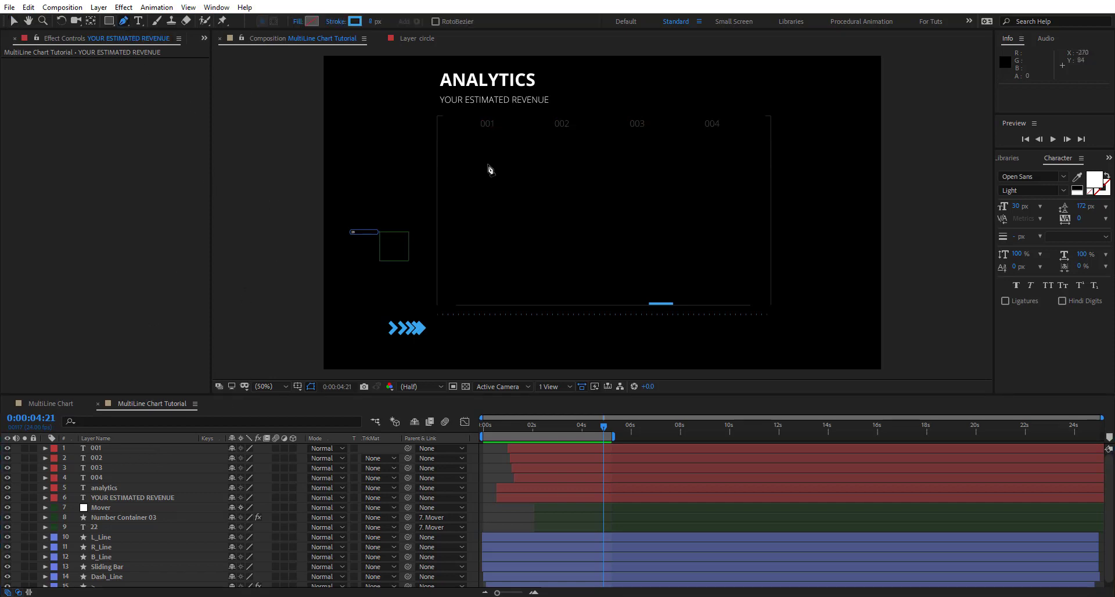
left_click(733, 200)
left_click(685, 154)
left_click(665, 198)
left_click(614, 155)
left_click(616, 196)
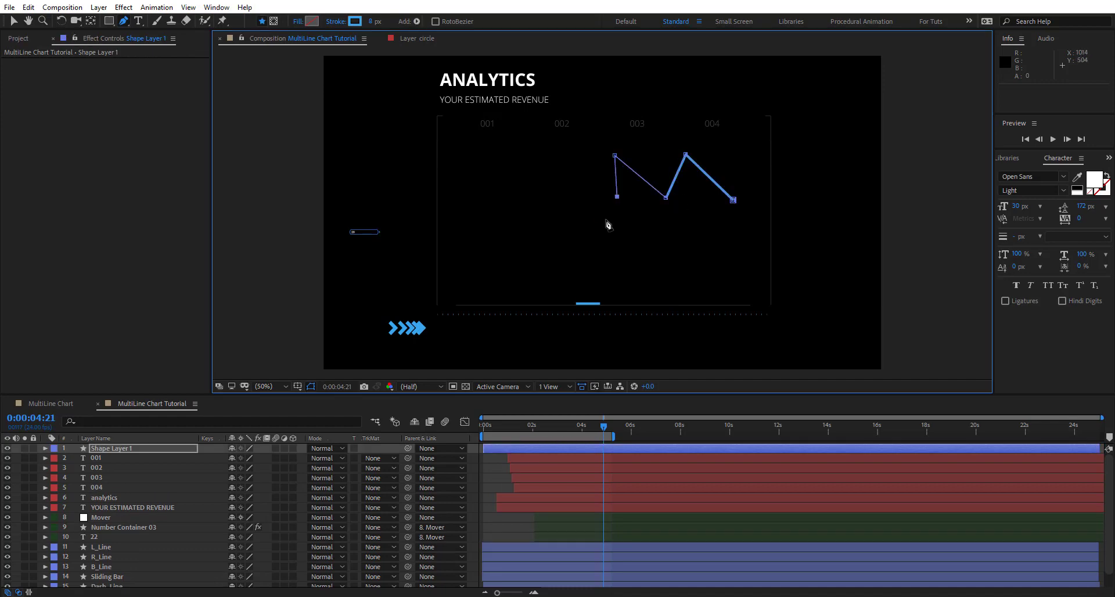
left_click(572, 227)
left_click(530, 179)
left_click(524, 222)
left_click(510, 258)
left_click(601, 286)
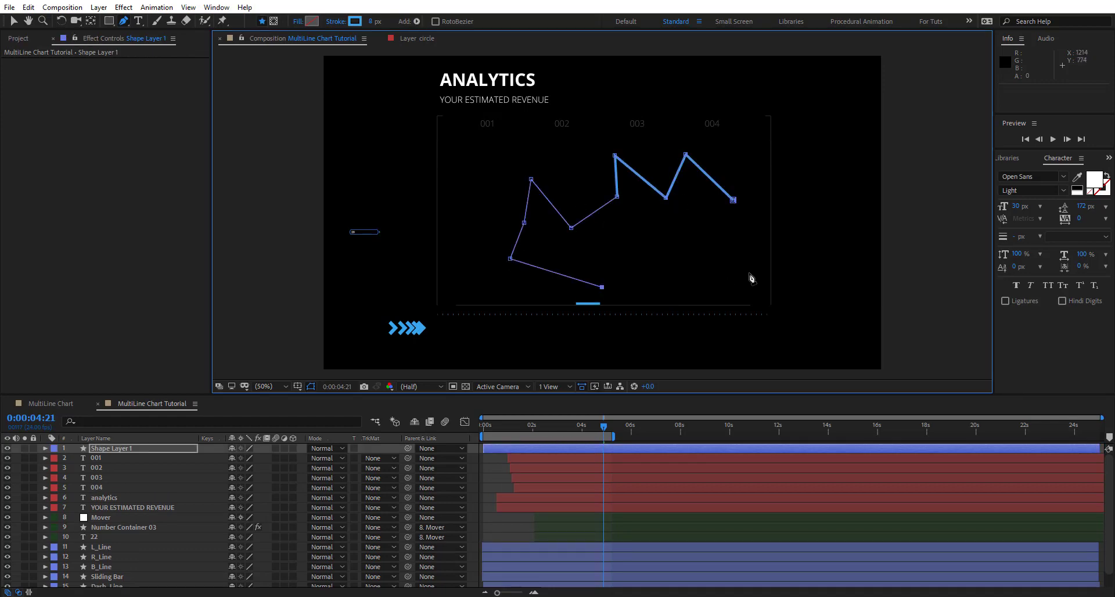
left_click(638, 230)
left_click(662, 248)
left_click(672, 213)
left_click(733, 200)
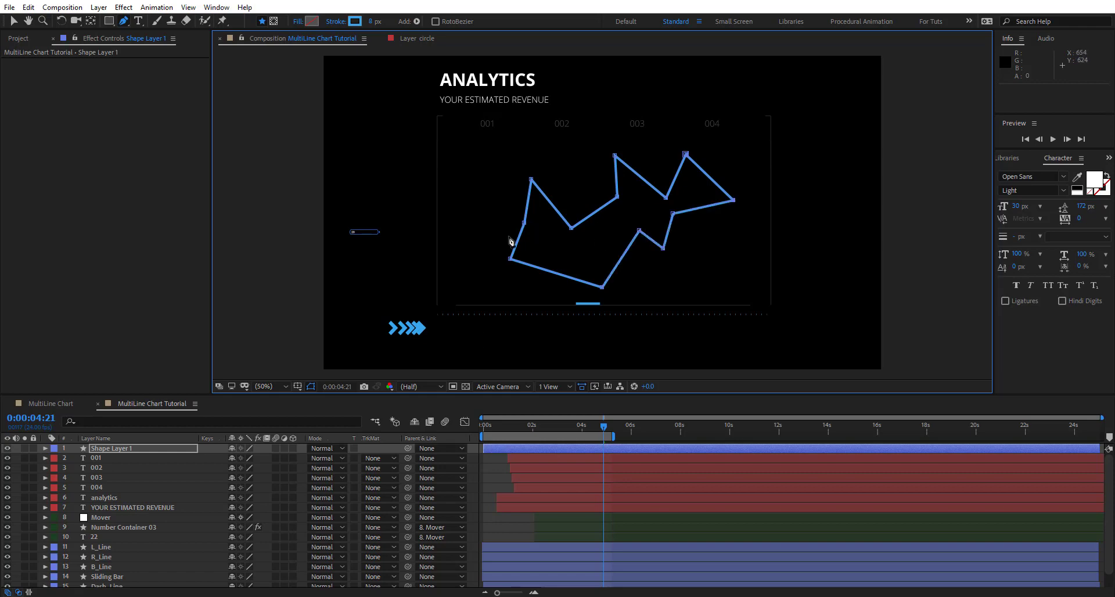
Reposition individual vertices of the outline to widen it and spread its peaks and valleys across the chart frame.
left_click_drag(510, 259, 479, 238)
left_click_drag(601, 287, 577, 272)
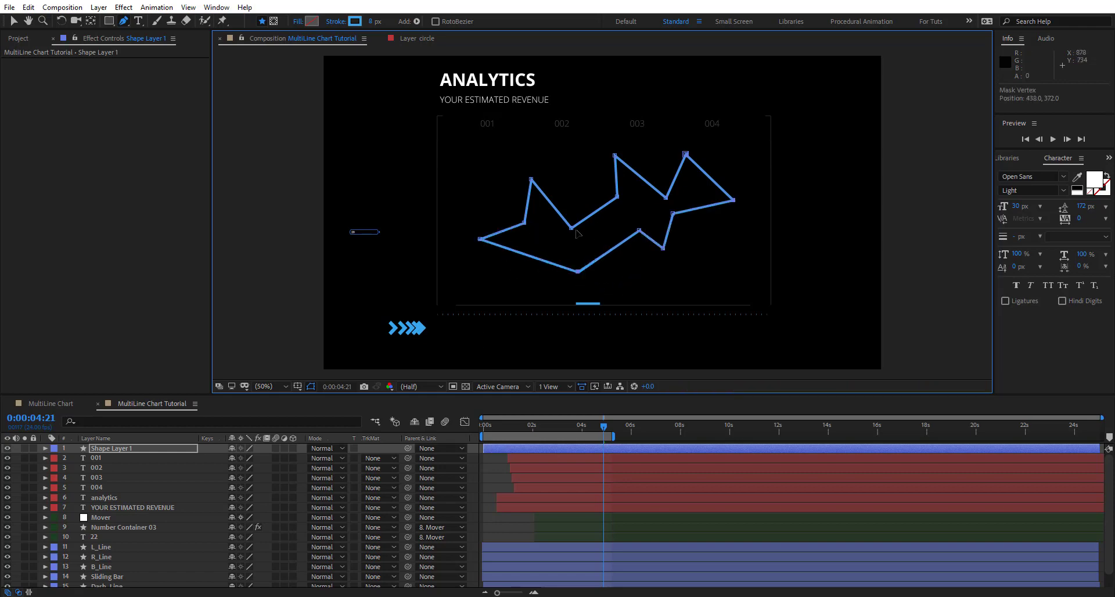
left_click_drag(571, 228, 555, 202)
left_click_drag(614, 155, 686, 140)
mouse_move(672, 214)
left_mouse_down()
mouse_move(710, 250)
mouse_move(677, 225)
left_mouse_up()
left_click_drag(577, 271, 579, 265)
left_click_drag(531, 179, 524, 163)
Set the outline's stroke width to 4 px and its stroke color to white.
left_click(372, 22)
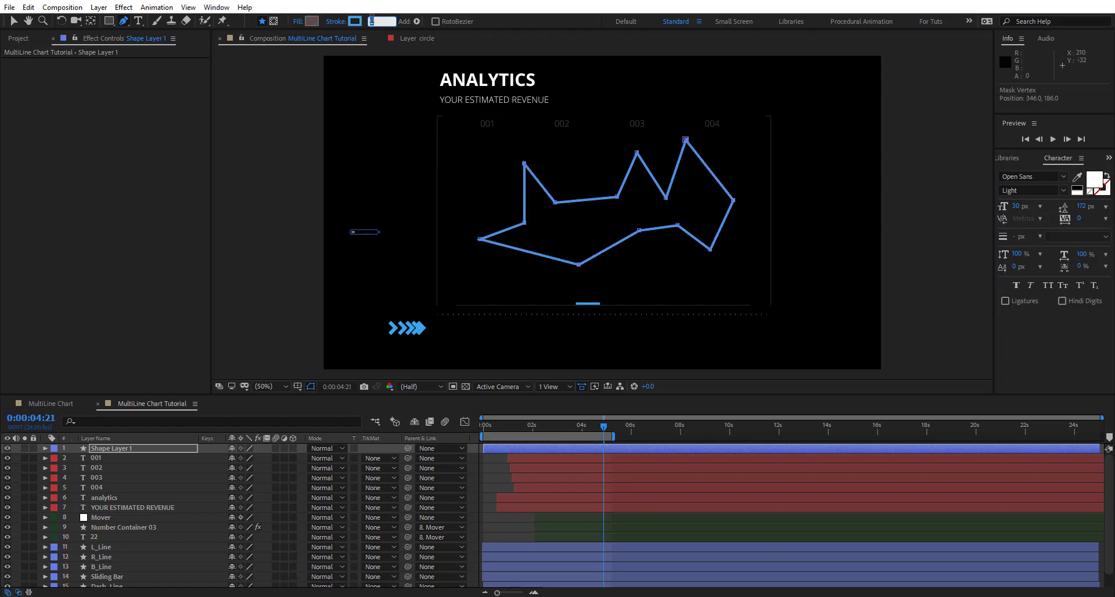
key("Return")
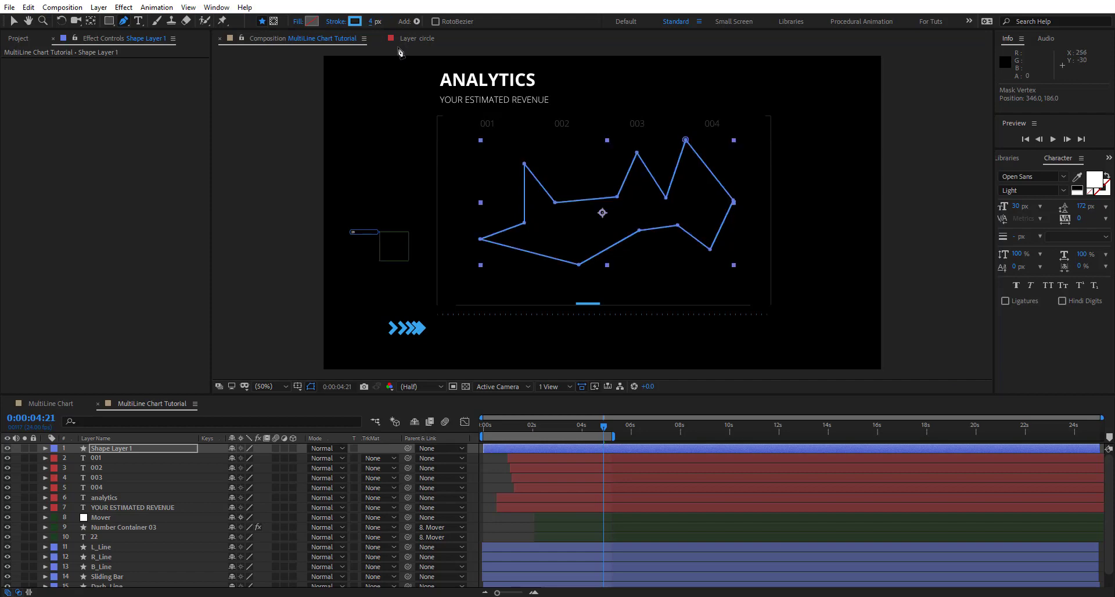
left_click(355, 21)
left_click_drag(237, 92, 207, 63)
left_click(468, 70)
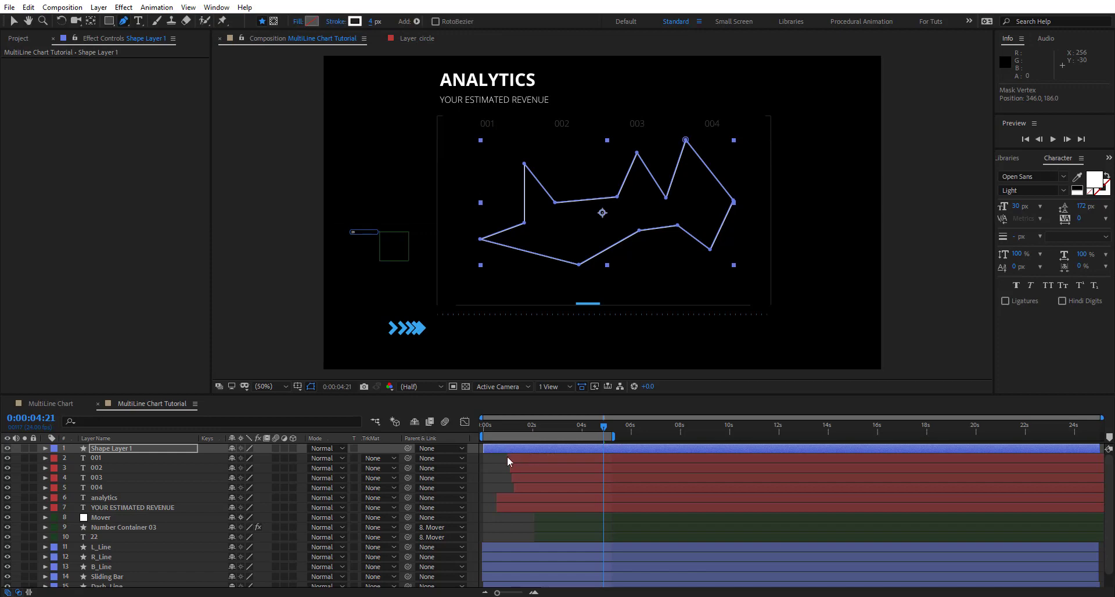
Rename the new shape layer as Line 01.
left_click(180, 451)
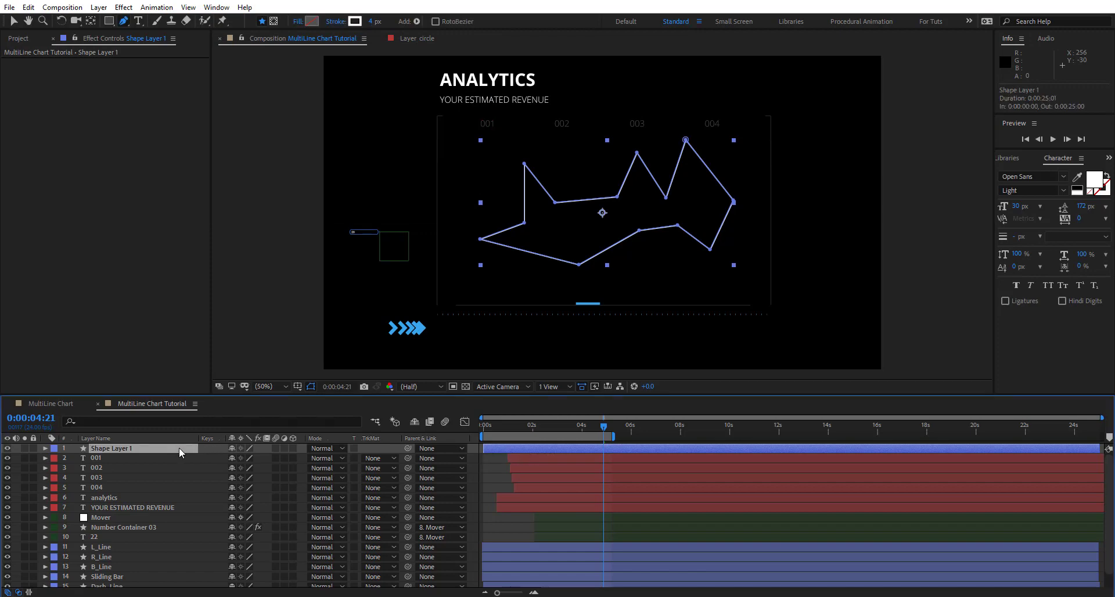
key("Return")
type("Line 01")
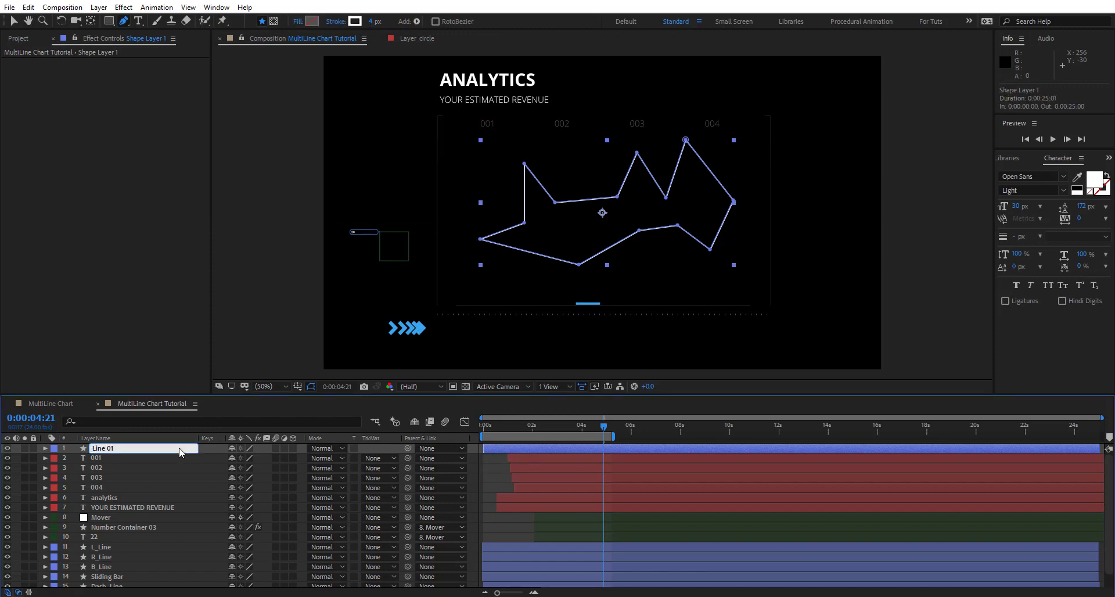
key("Return")
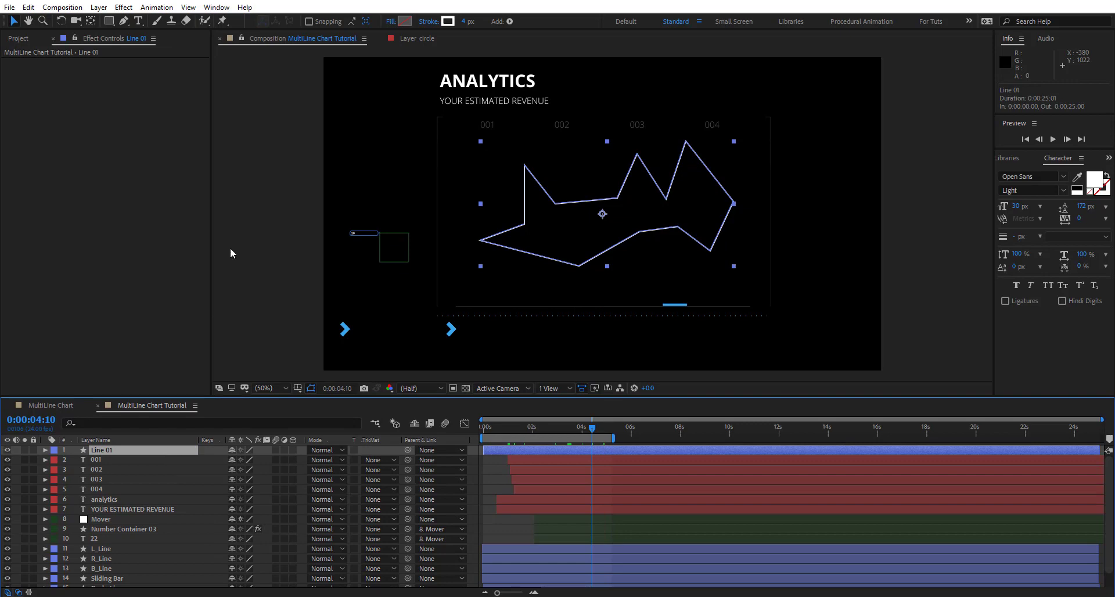
Generate Points Follow Nulls controls for Line 01's path with Create Nulls From Paths, and move the rightmost null to 1440, 446.
left_click(216, 7)
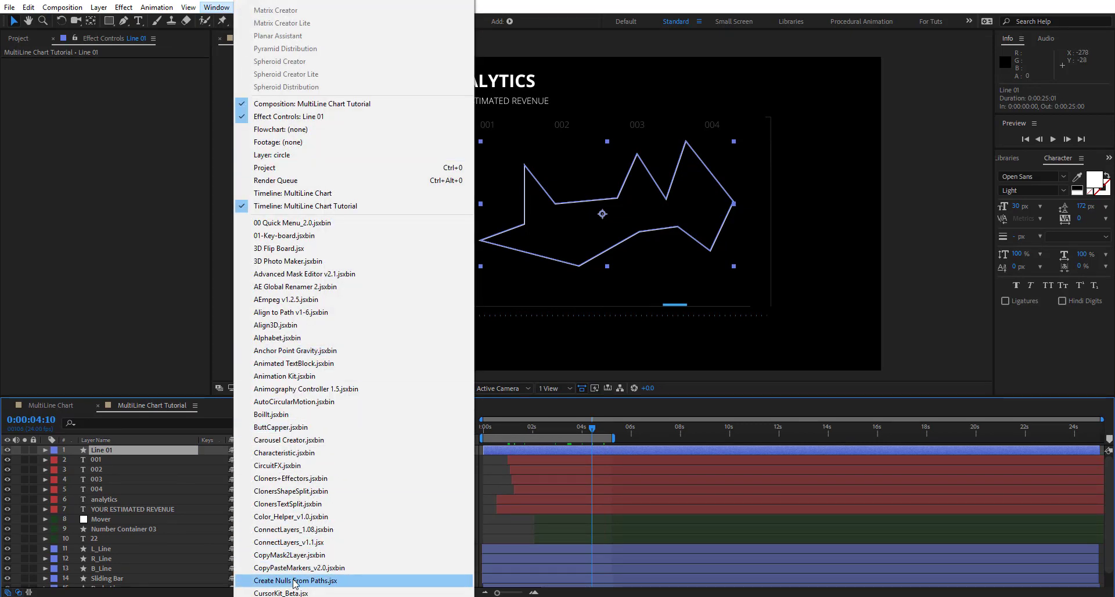
left_click(314, 580)
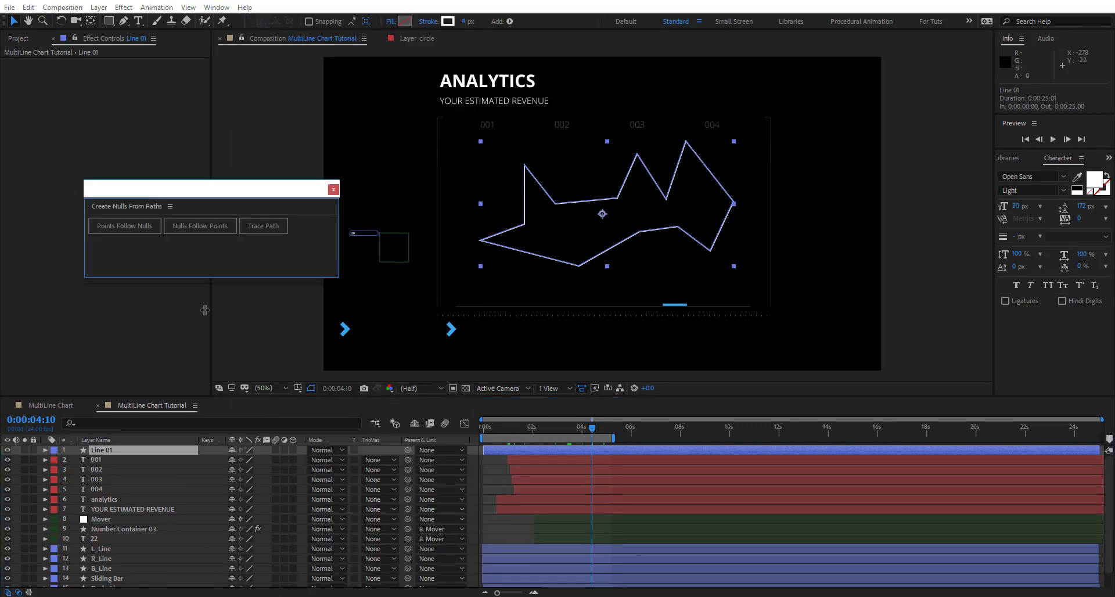
left_click(45, 450)
left_click(55, 459)
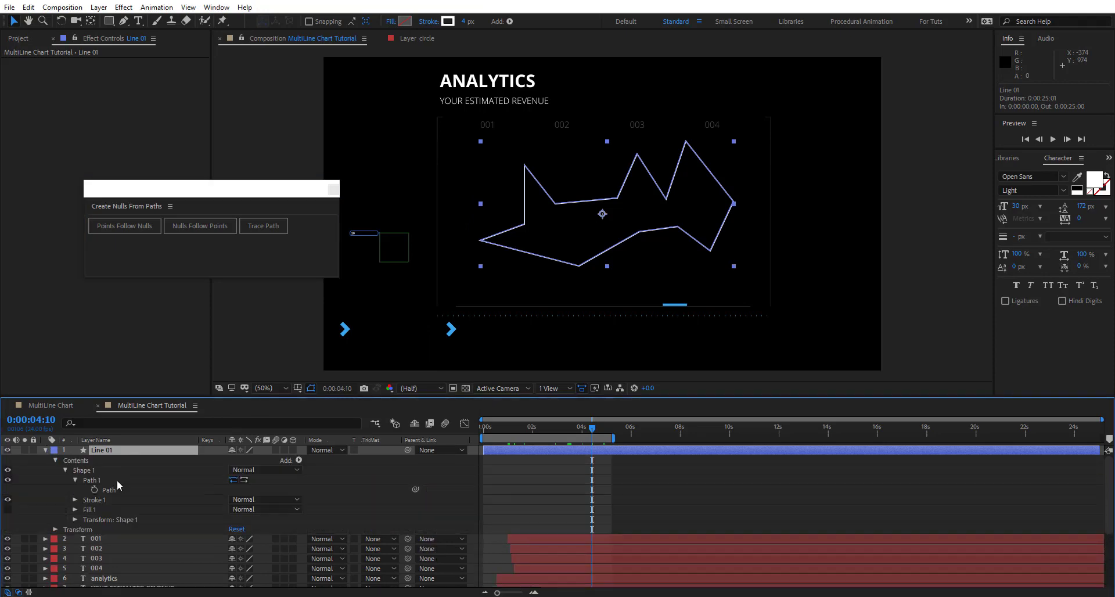
left_click(112, 491)
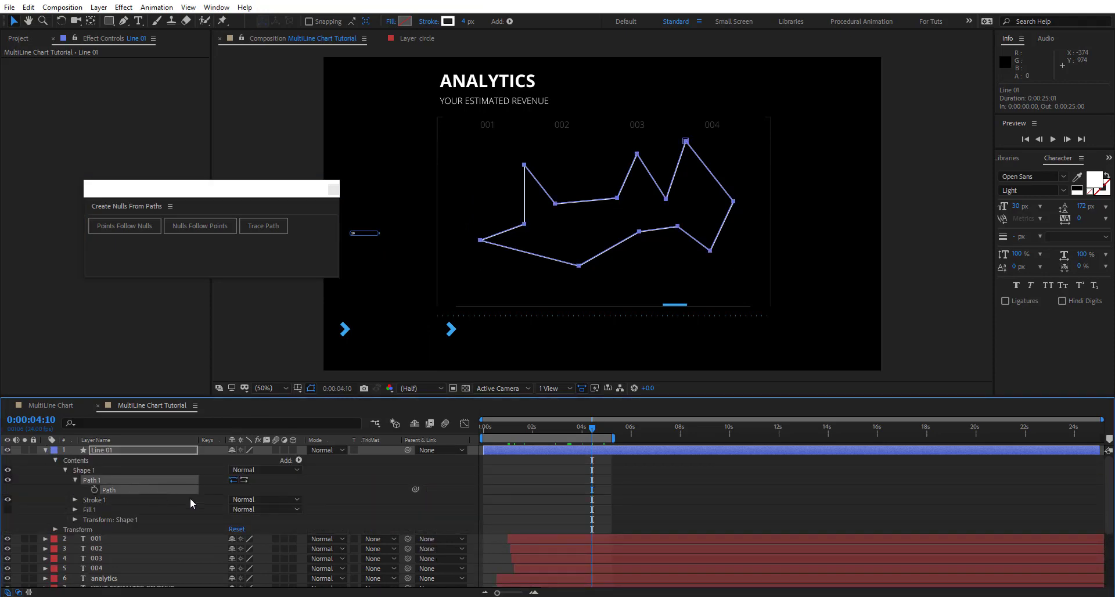
left_click(116, 229)
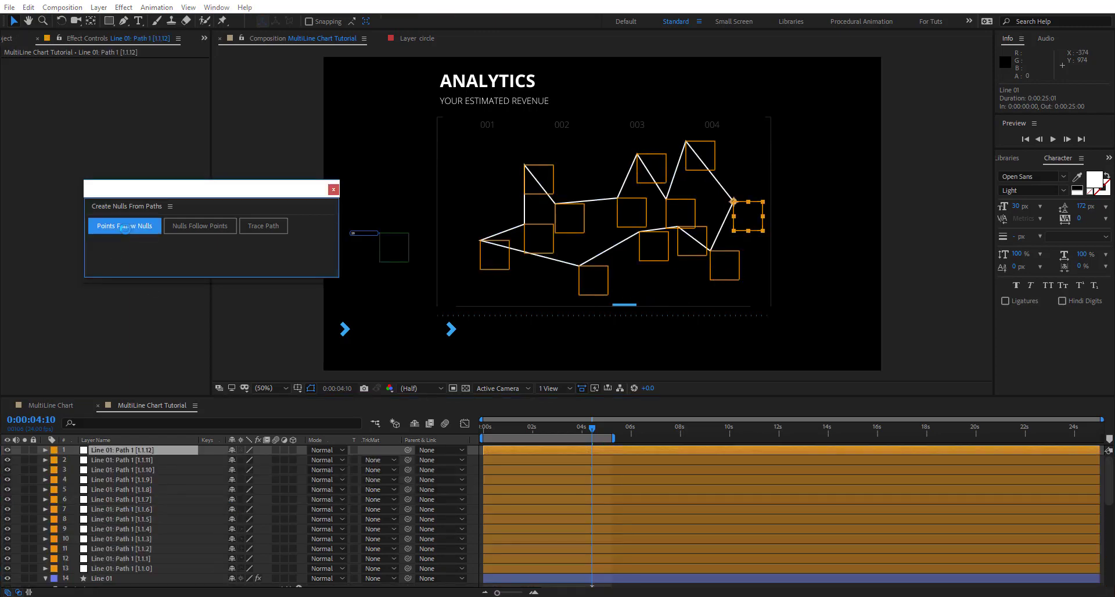
left_click(335, 193)
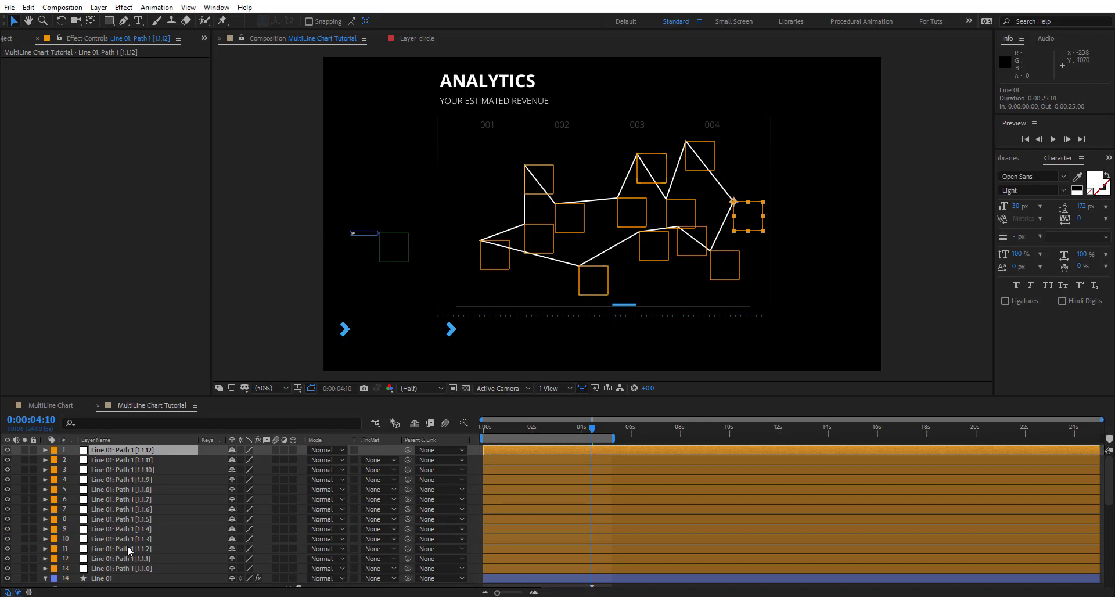
left_click_drag(750, 228, 756, 201)
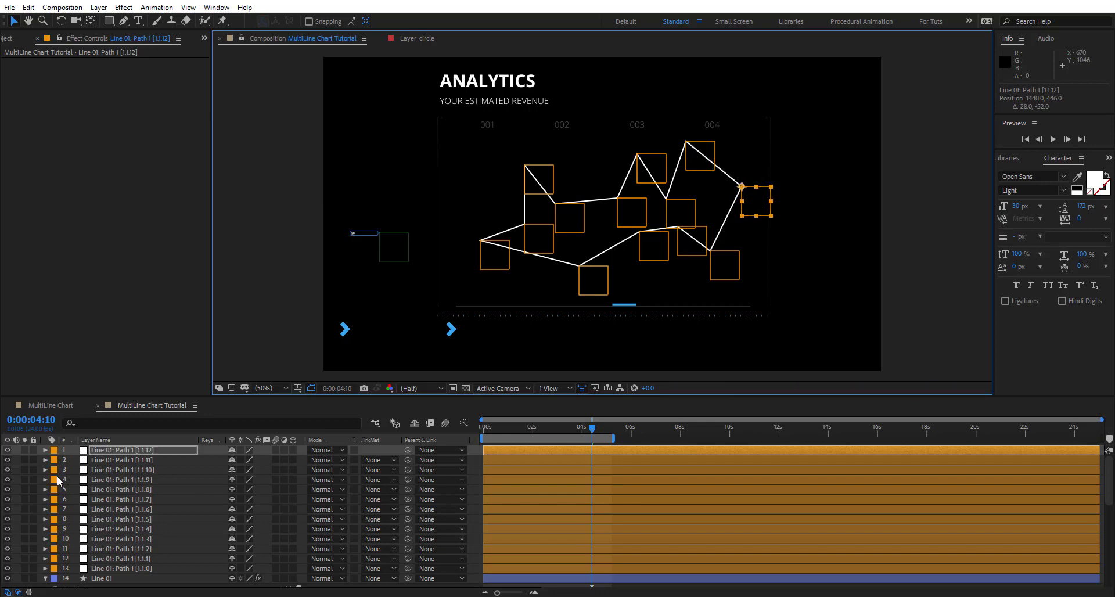
Create a white 1920 × 1080 px solid named circle above the null layers.
left_click(122, 578)
left_click(122, 450)
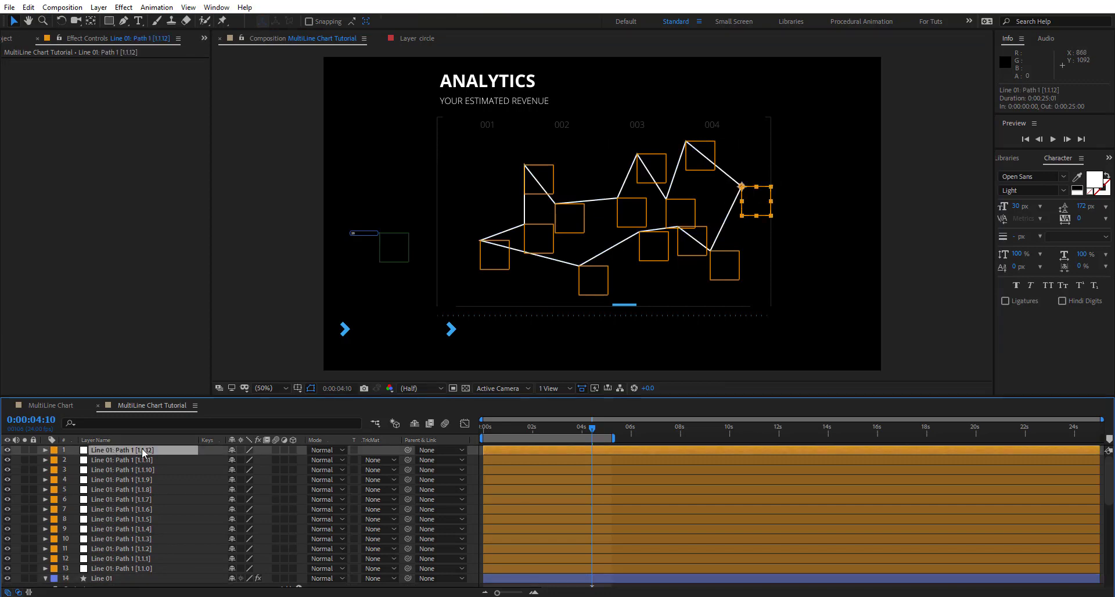
key("ctrl+y")
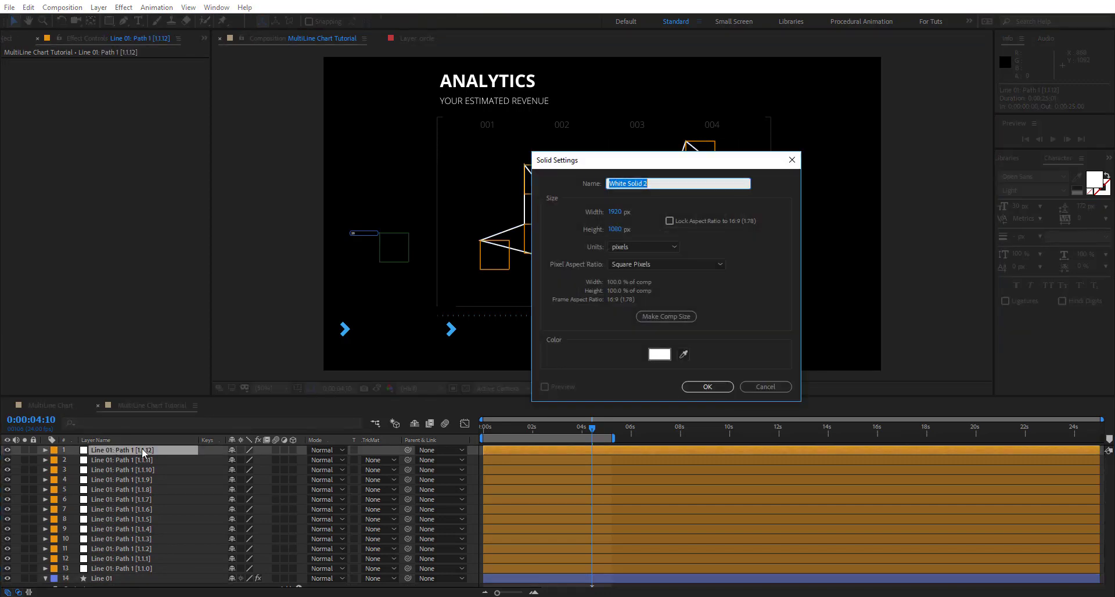
type("circle")
key("Return")
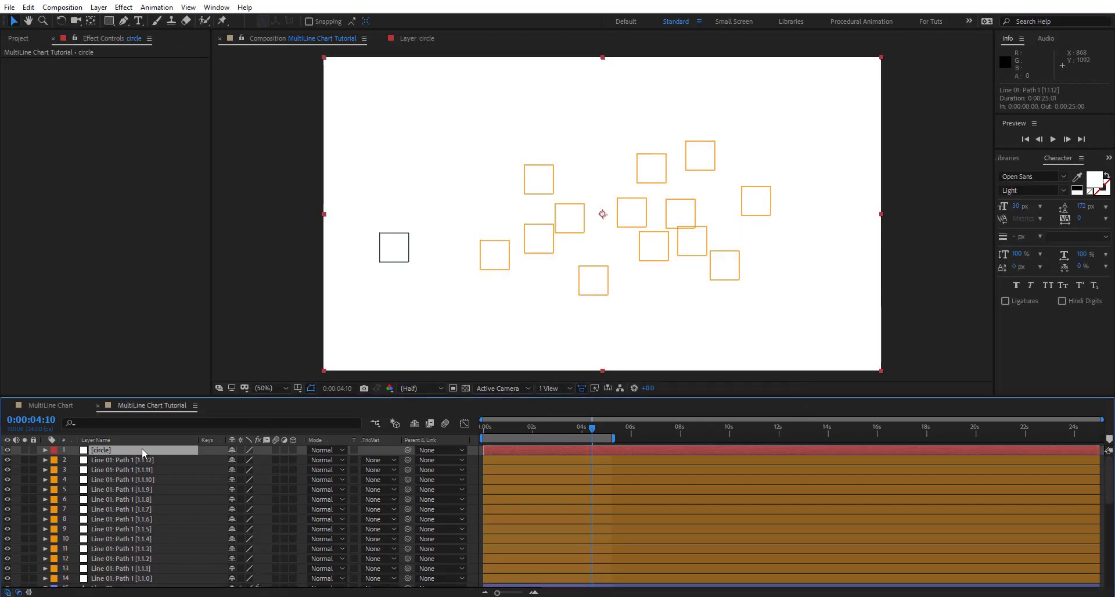
Apply the Circle effect to the circle solid and set its radius to 20.
key("ctrl+space")
type("circle")
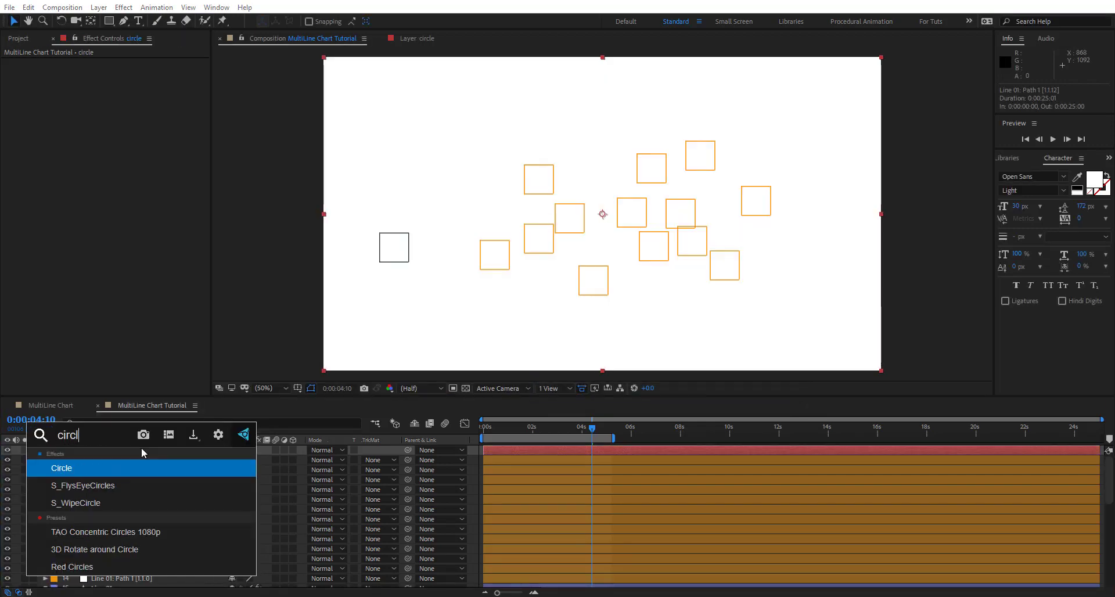
key("Return")
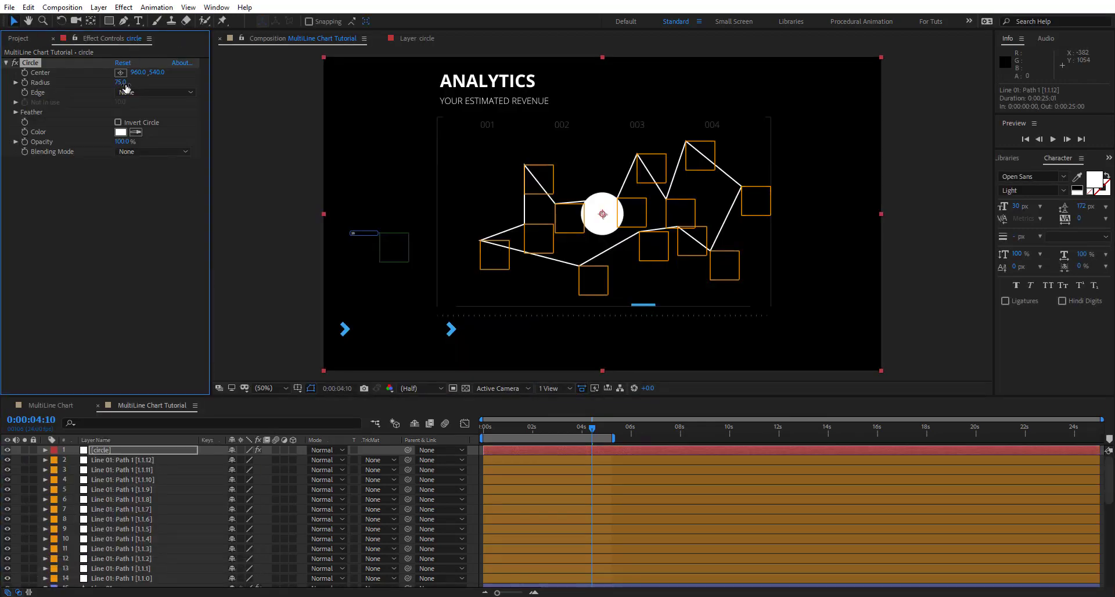
left_click(120, 83)
key("Return")
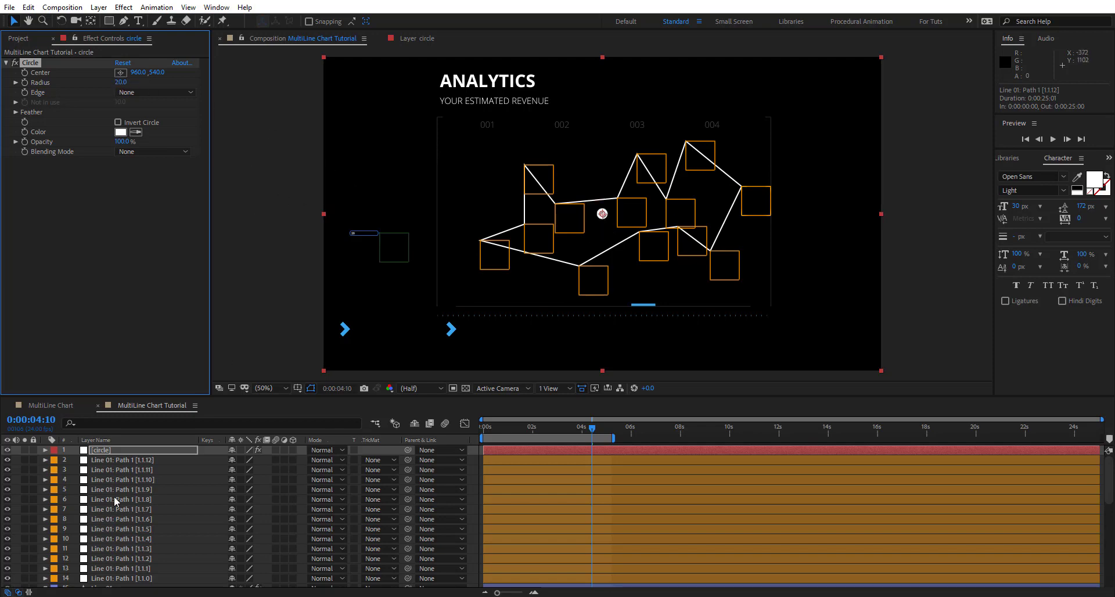
Link the Circle effect's Center to the Position of the null Line 01: Path 1 [1.1.0].
key("e")
left_click(65, 459)
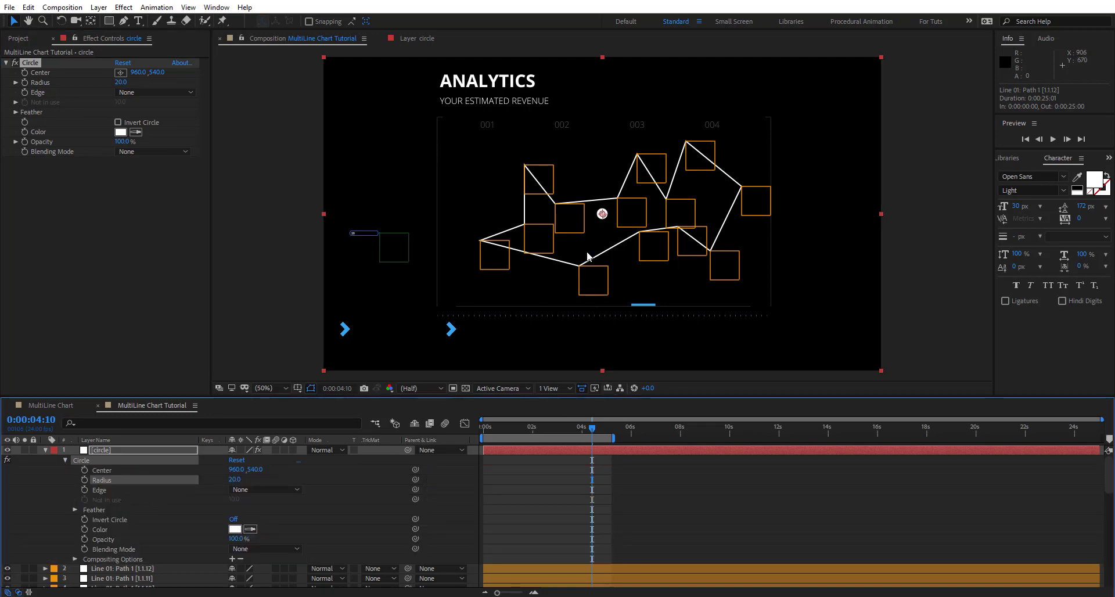
left_click_drag(596, 401, 597, 244)
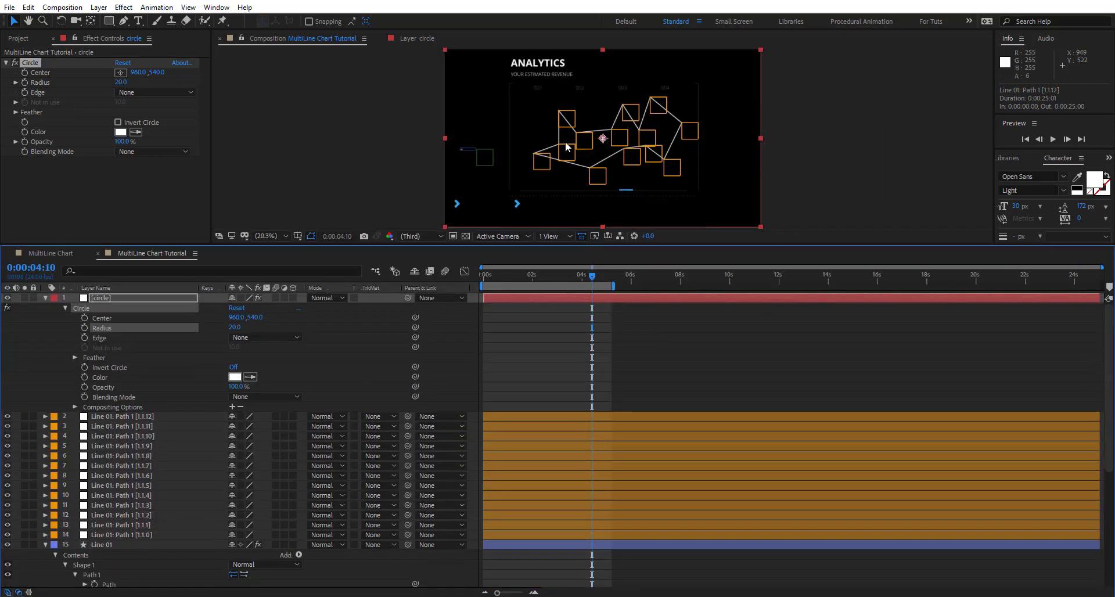
left_click(166, 534)
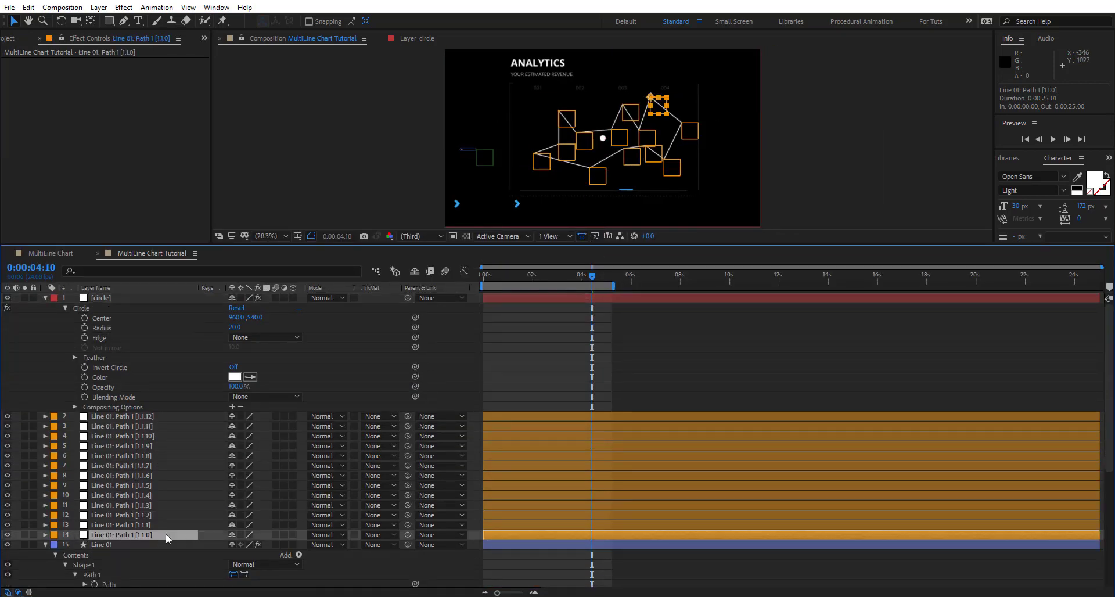
key("p")
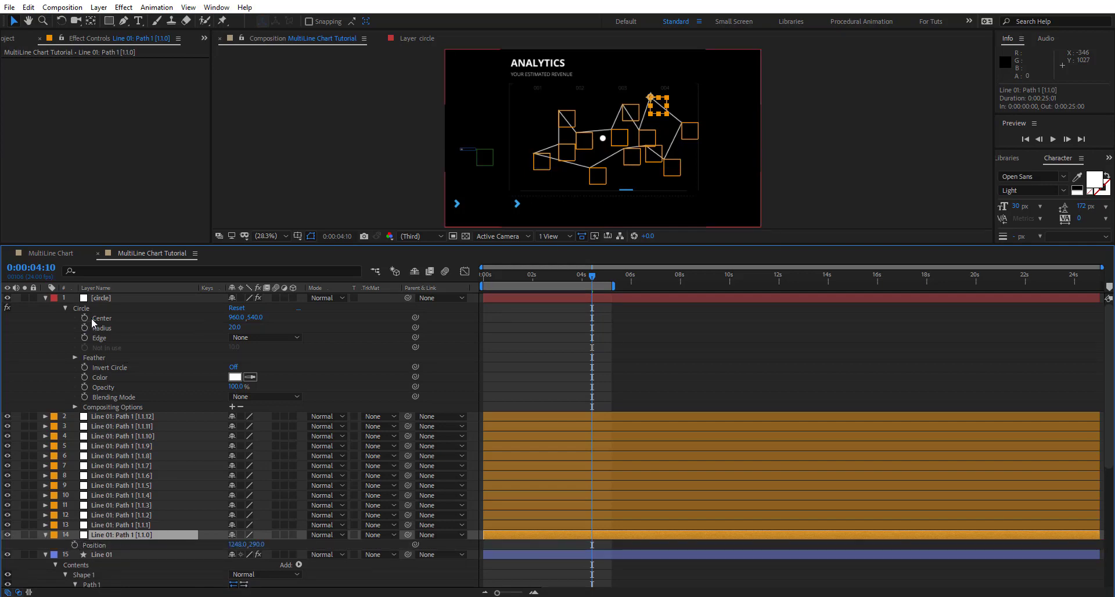
left_click_drag(416, 319, 91, 546)
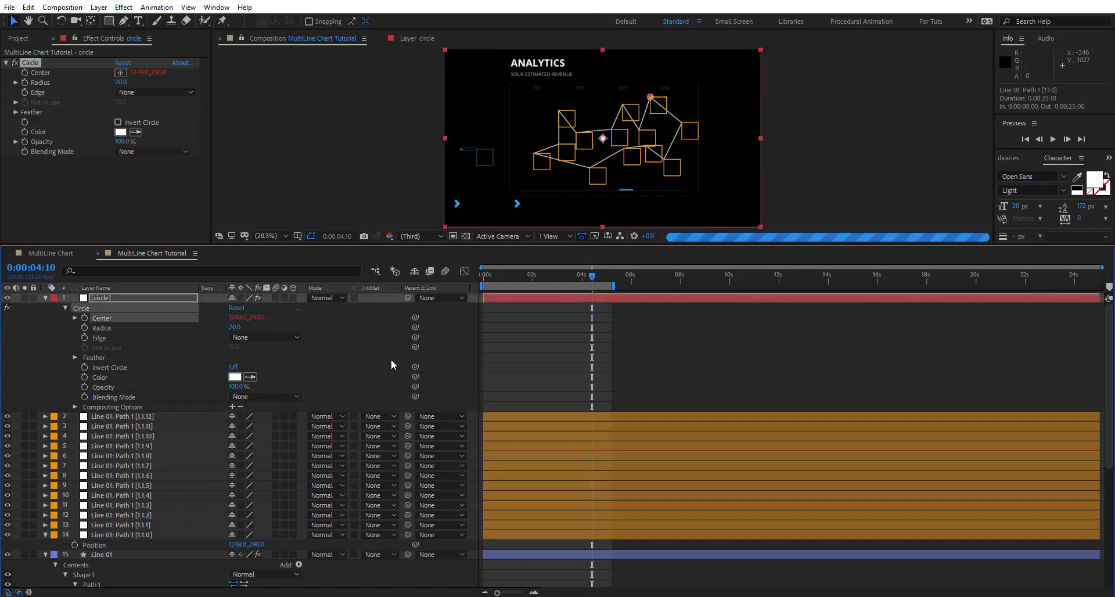
scroll(656, 105, "up", 2)
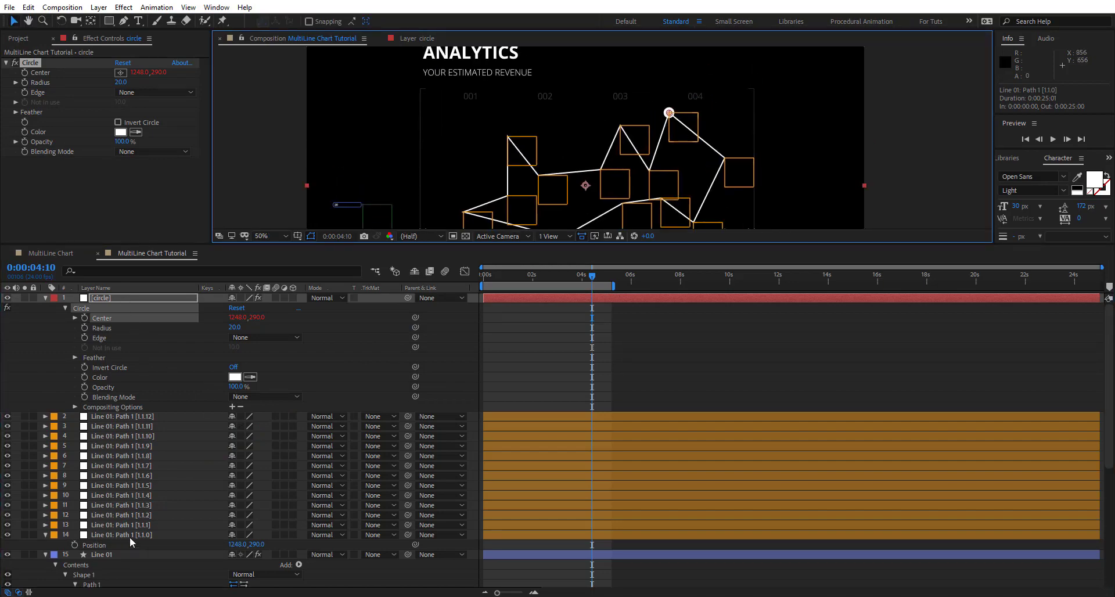
Duplicate the circle layer and link the copy's Circle radius to the original circle's radius.
key("ctrl+d")
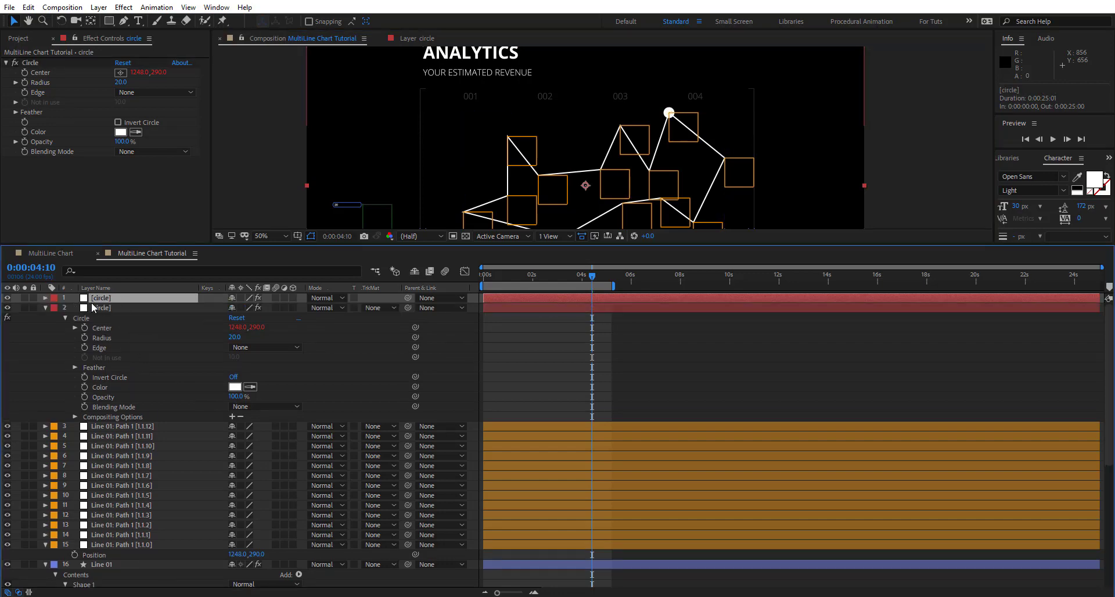
key("e")
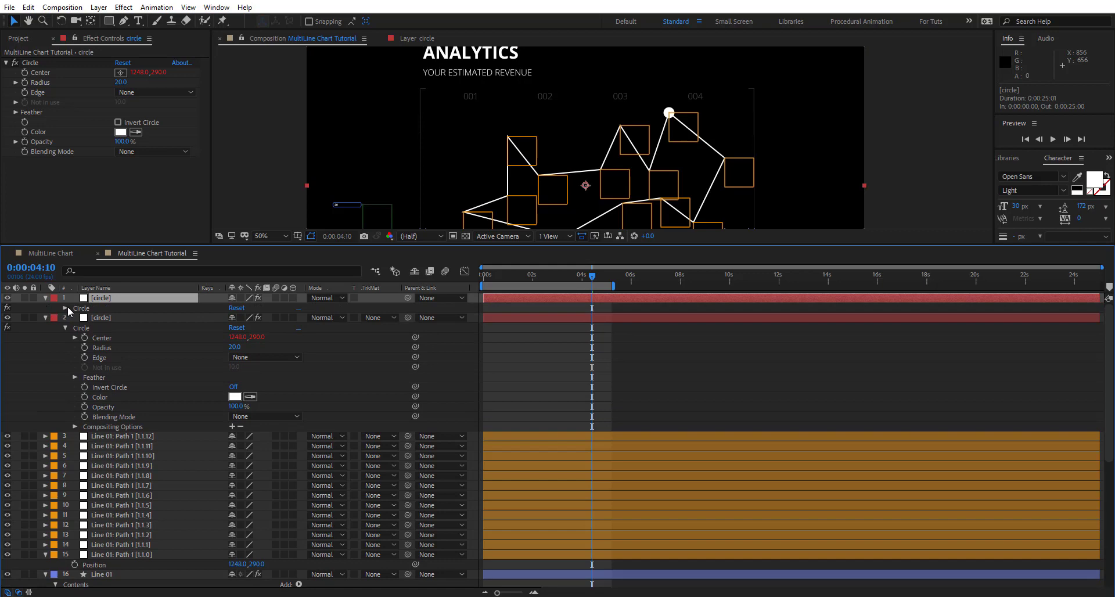
left_click(66, 308)
left_click(46, 415)
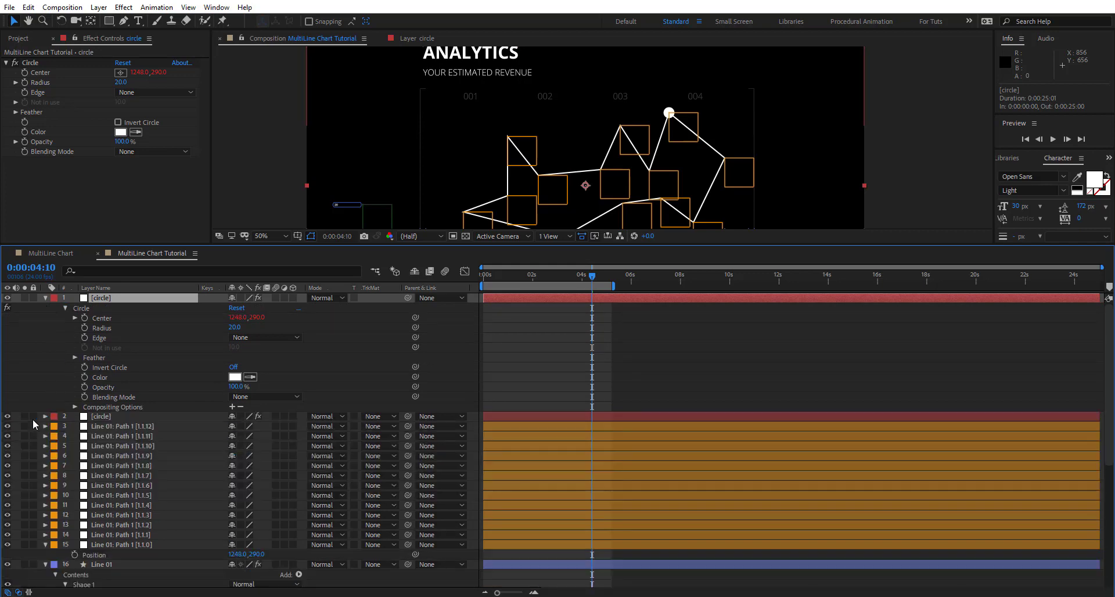
left_click(46, 416)
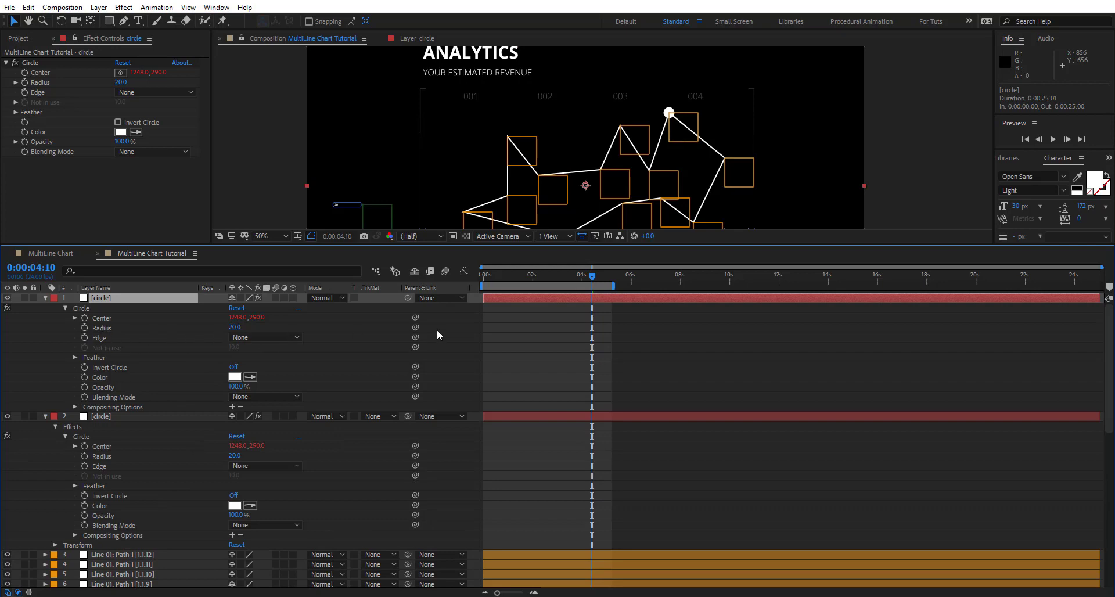
left_click_drag(416, 329, 100, 457)
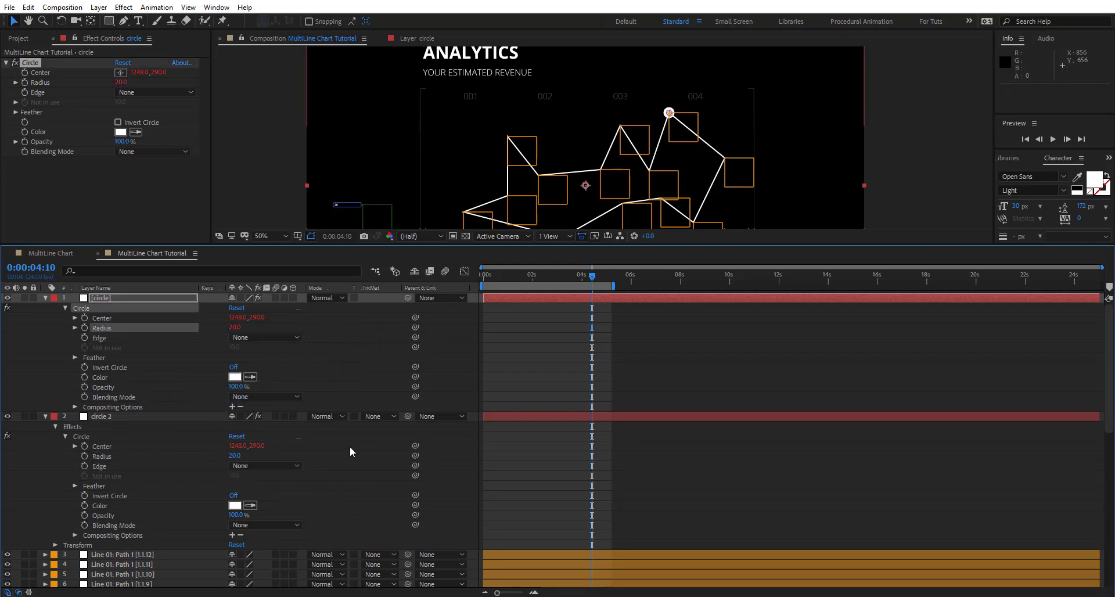
left_click(221, 461)
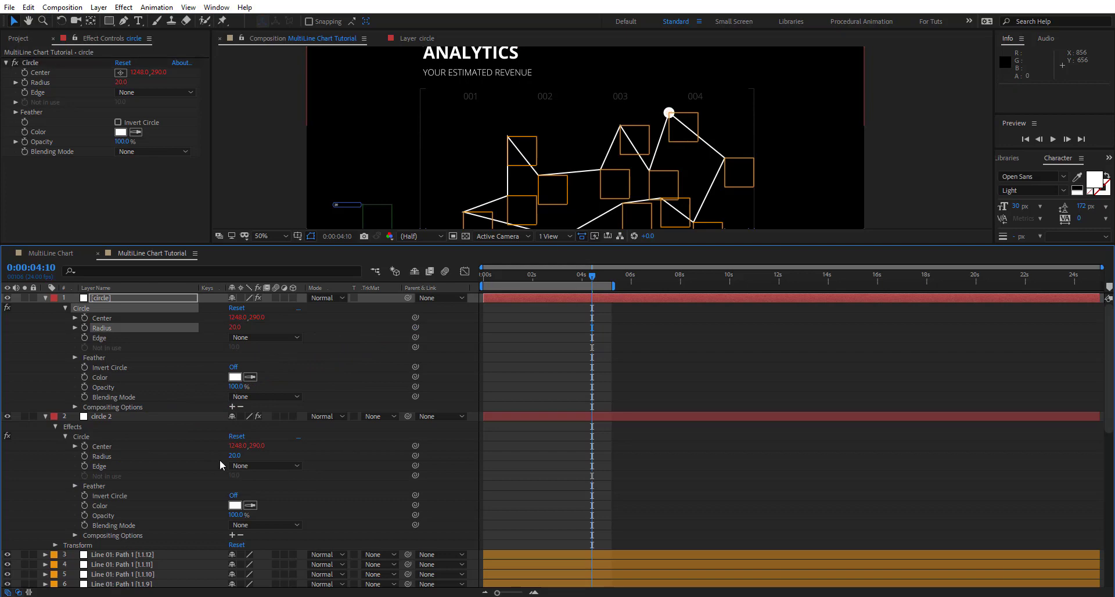
left_click(44, 416)
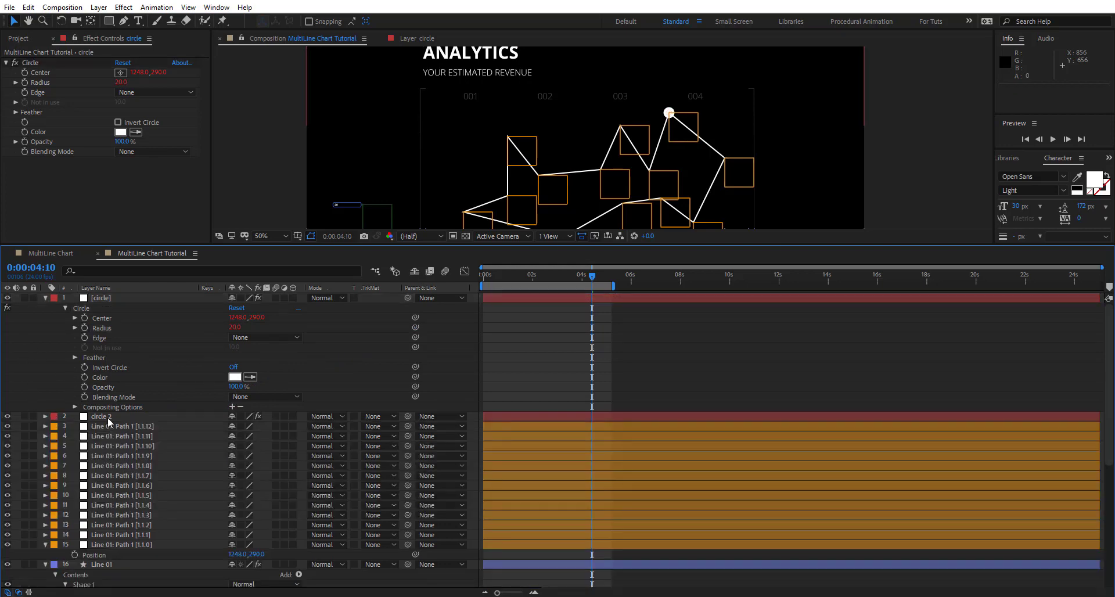
Link the duplicated circle's Center to the Position of the null Line 01: Path 1 [1.1.1].
left_click(108, 299)
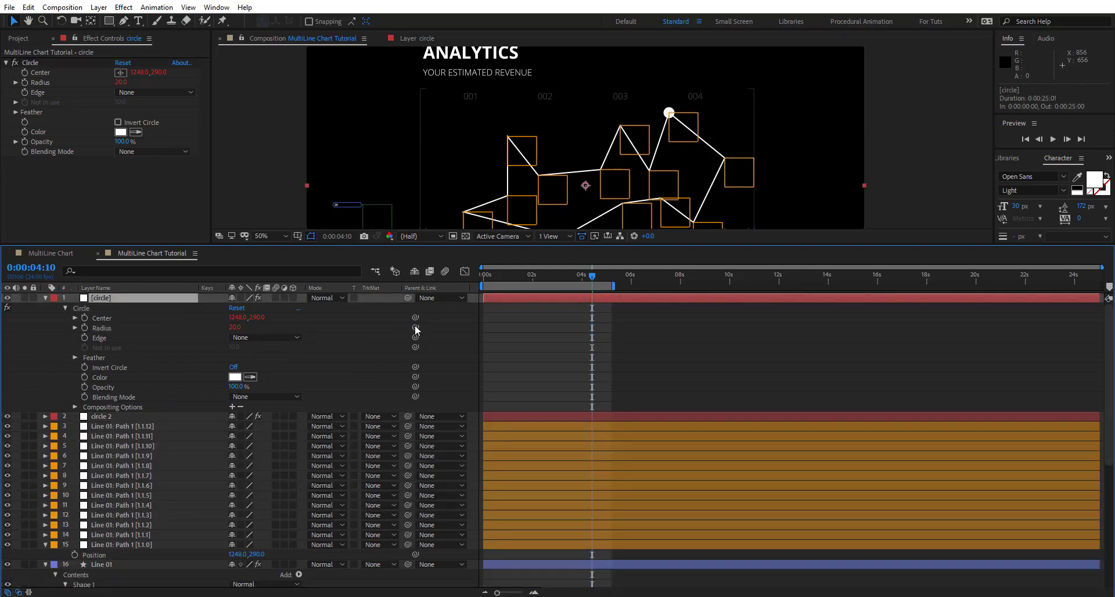
left_click(132, 535)
key("p")
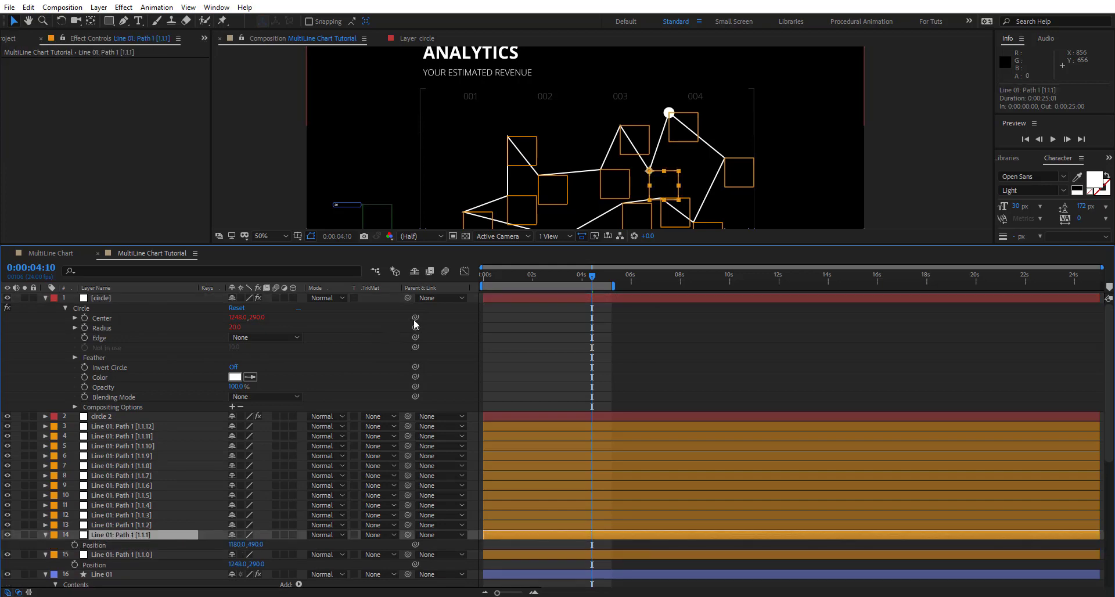
left_click_drag(415, 318, 99, 545)
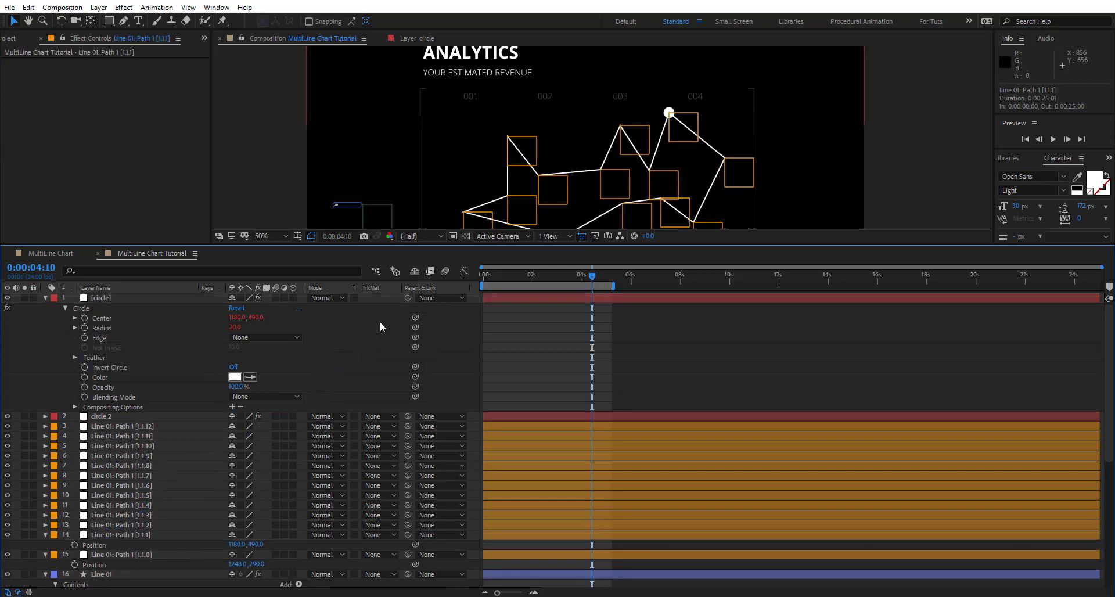
Duplicate the topmost circle layer and link the new copy's Center to the Position of Line 01: Path 1 [1.1.2].
left_click(117, 298)
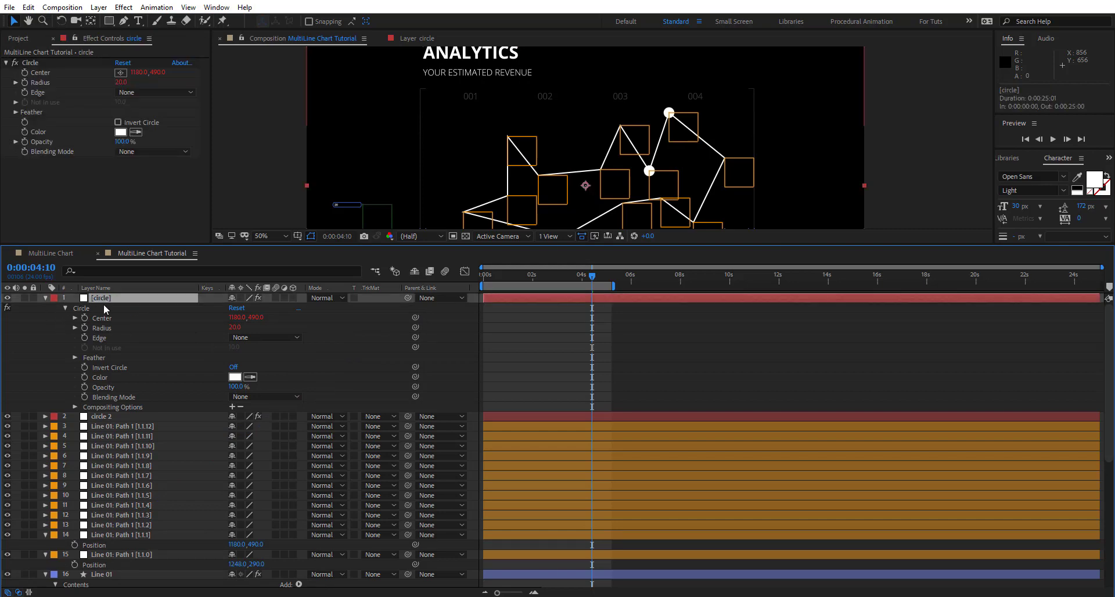
key("ctrl+d")
left_click(45, 308)
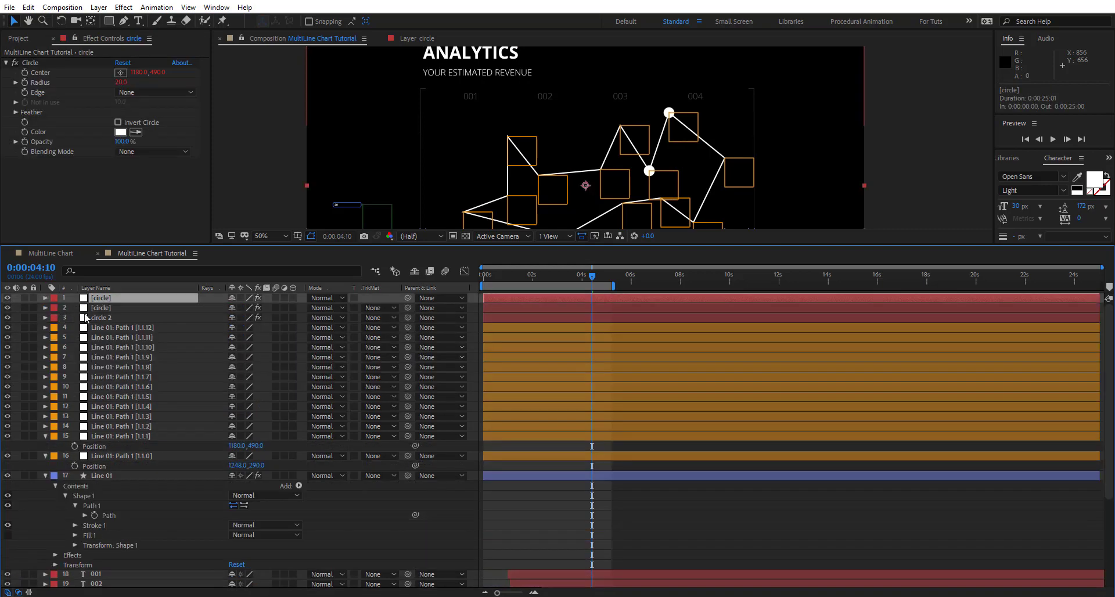
key("e")
left_click(65, 309)
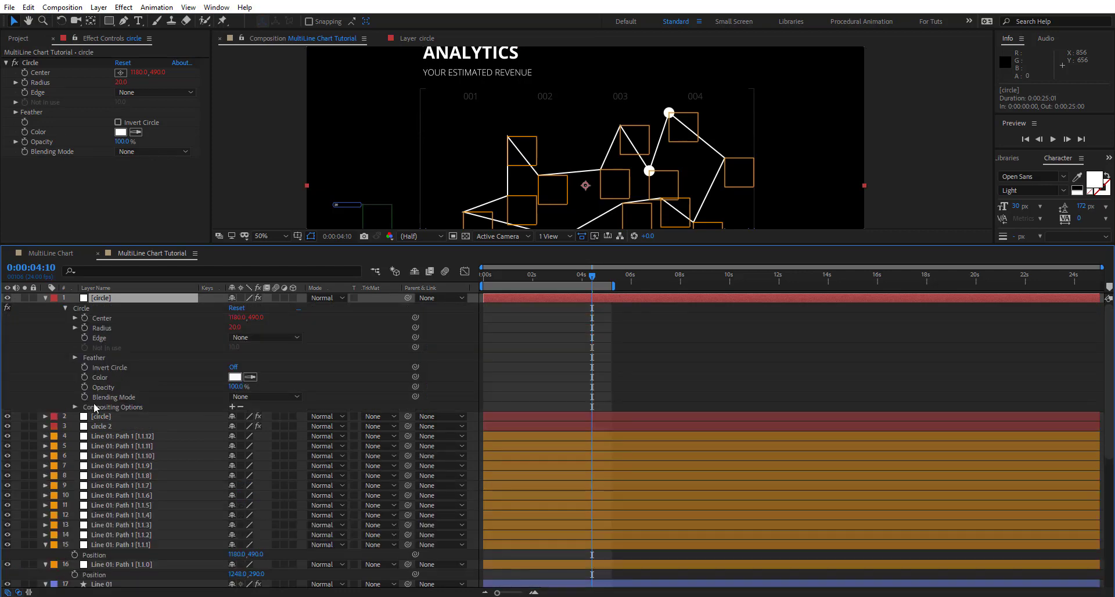
left_click(117, 535)
key("p")
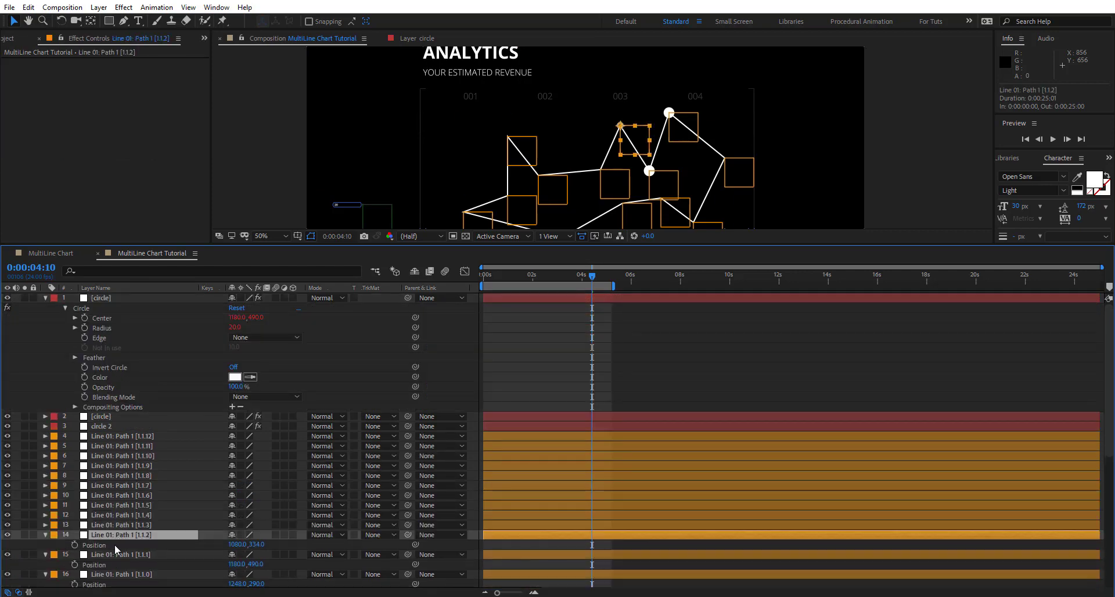
left_click_drag(417, 320, 93, 545)
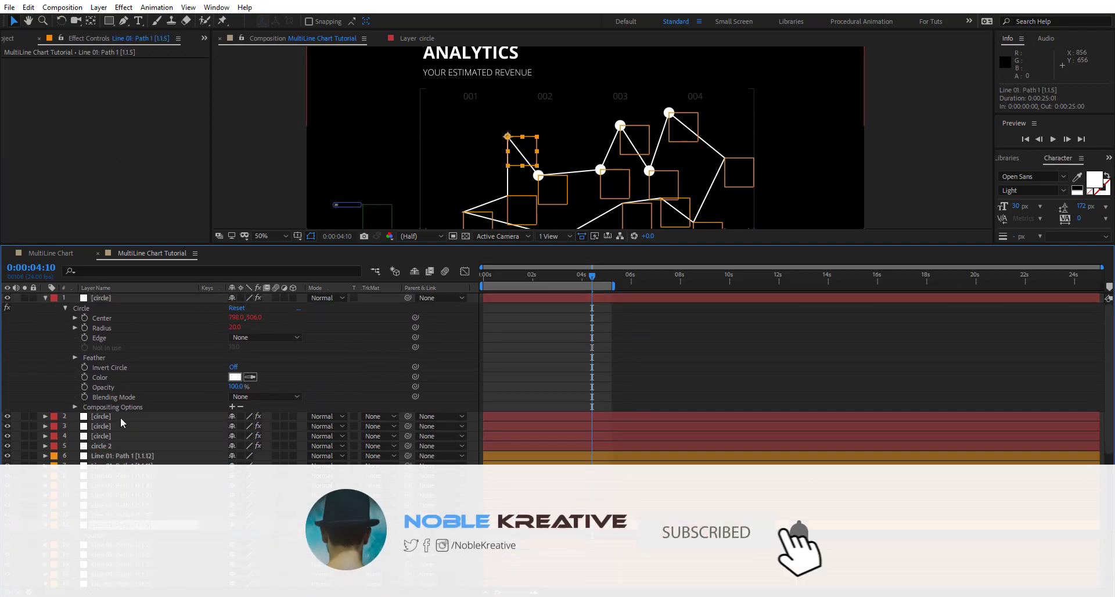
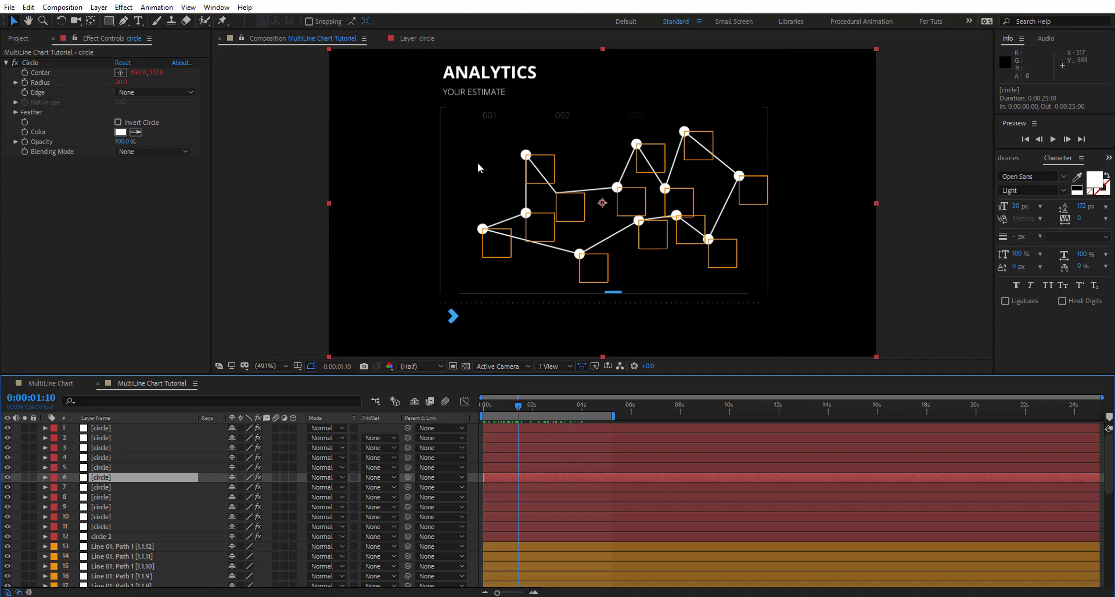
Set the Circle radius of the circle 2 layer to 19.
left_click(138, 537)
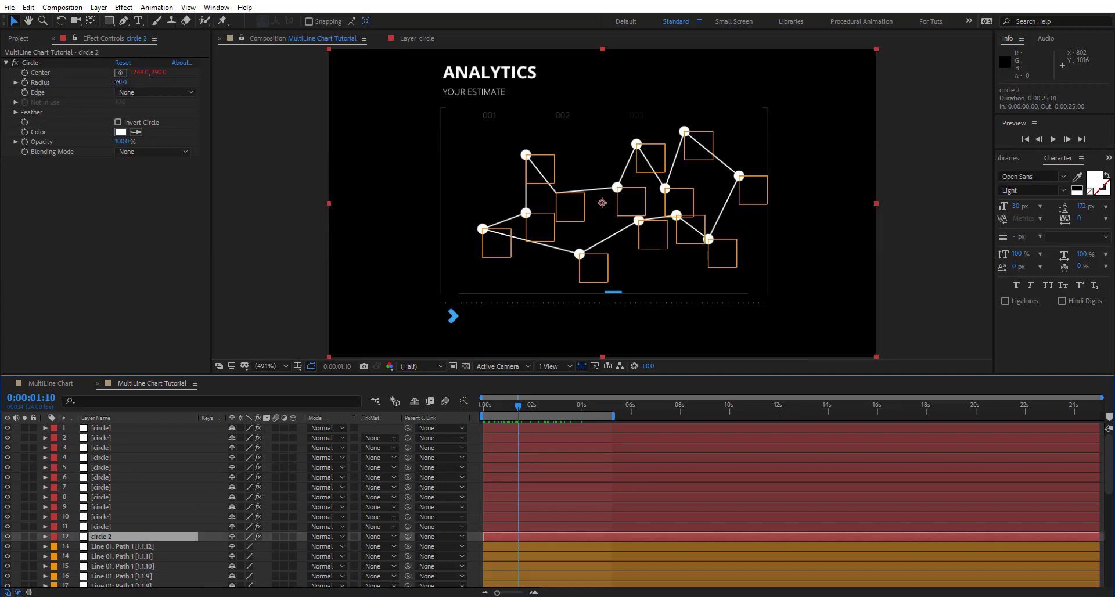
left_click_drag(122, 82, 121, 82)
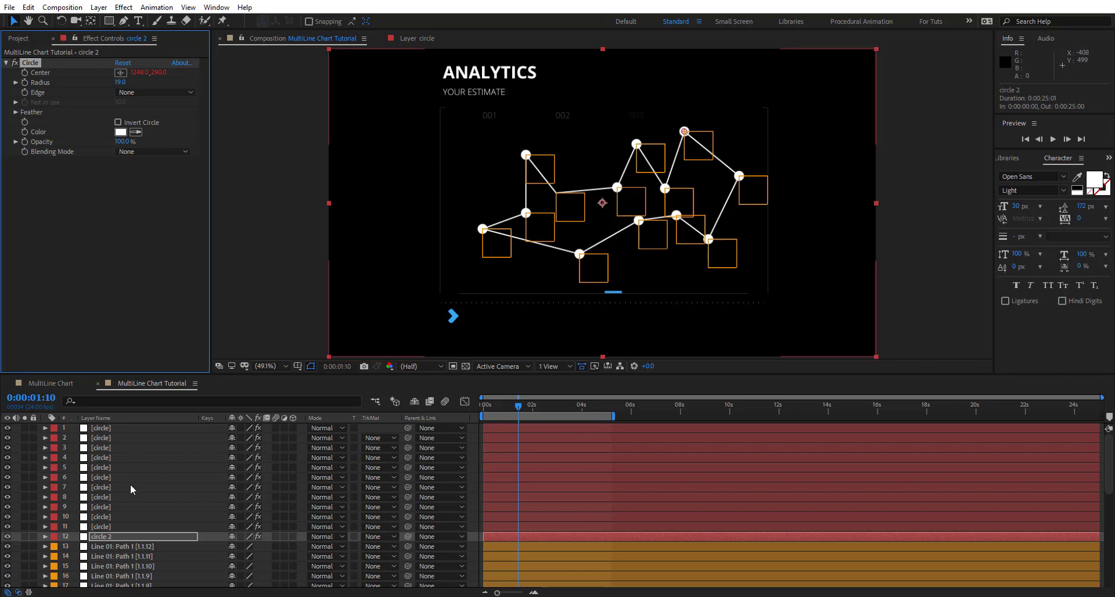
Copy all of the B_Line layer's Opacity keyframes.
scroll(125, 511, "down", 8)
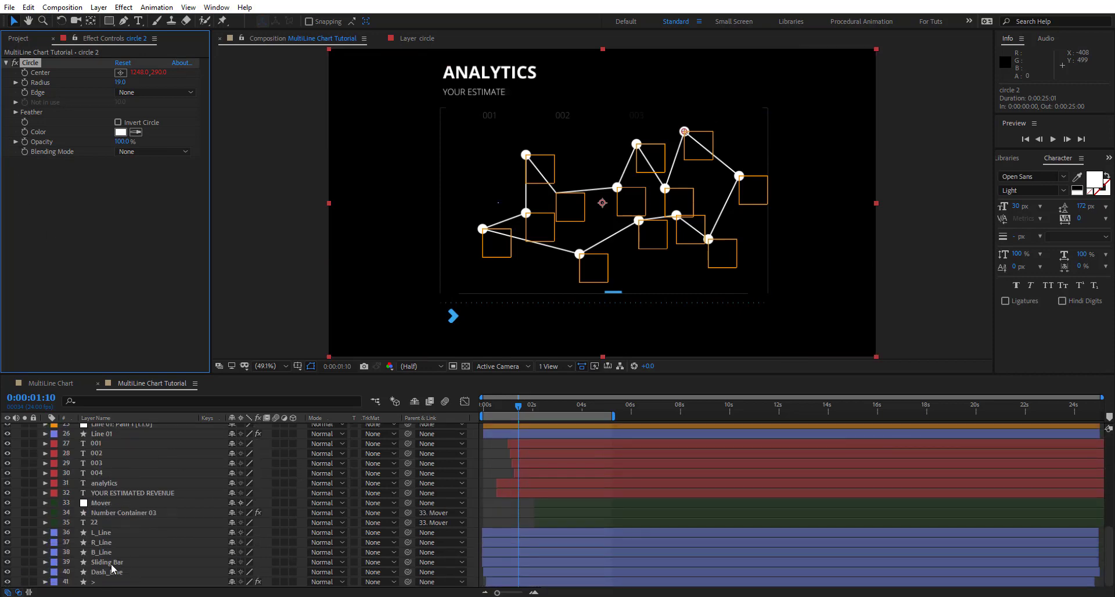
left_click(102, 552)
key("u")
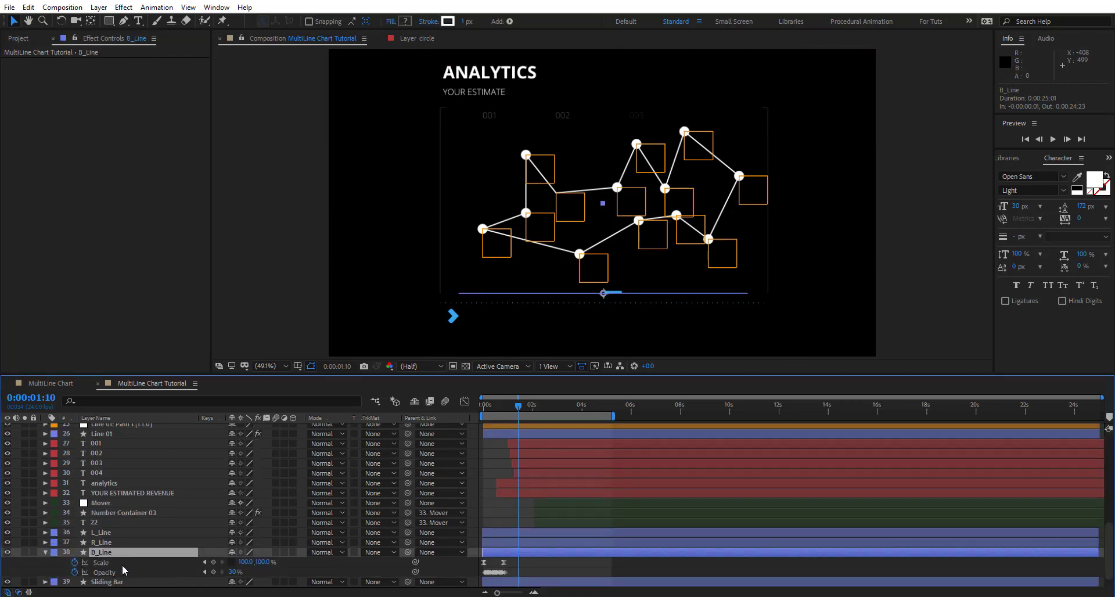
left_click_drag(512, 576, 480, 584)
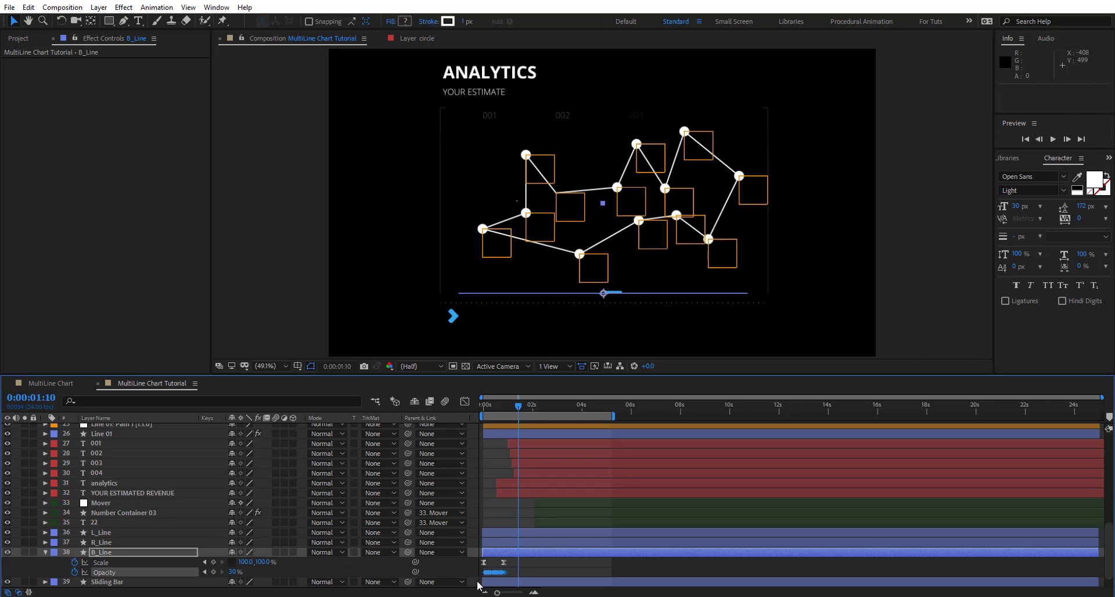
key("ctrl+c")
Enable keyframing for circle 2's Circle effect Opacity at 0:00:01:10 and paste the copied opacity keyframes there.
scroll(293, 488, "up", 4)
scroll(293, 488, "up", 2)
left_click(101, 465)
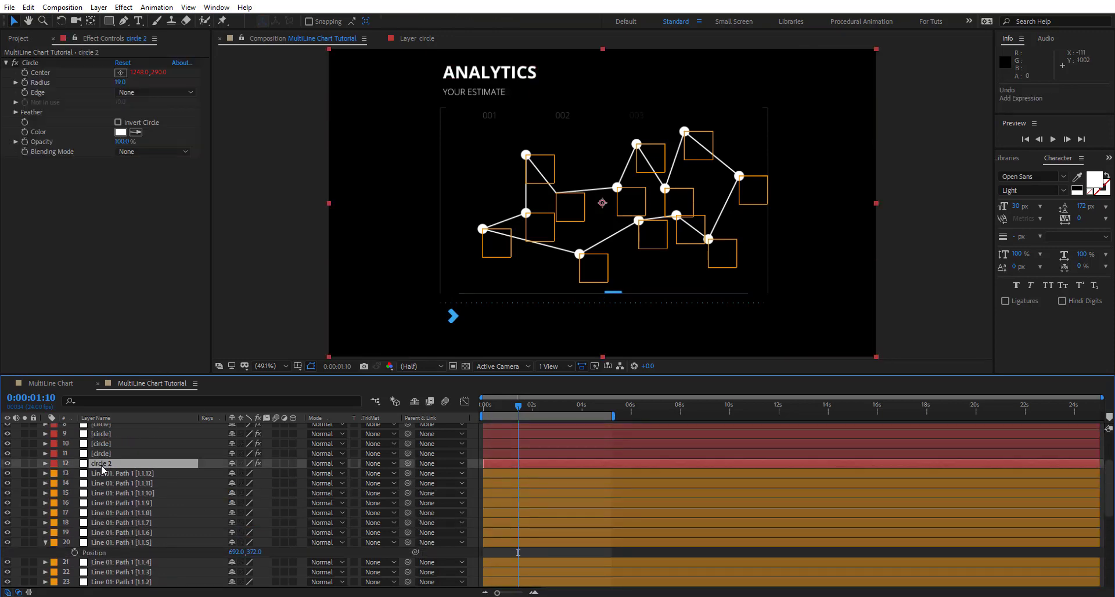
left_click(24, 142)
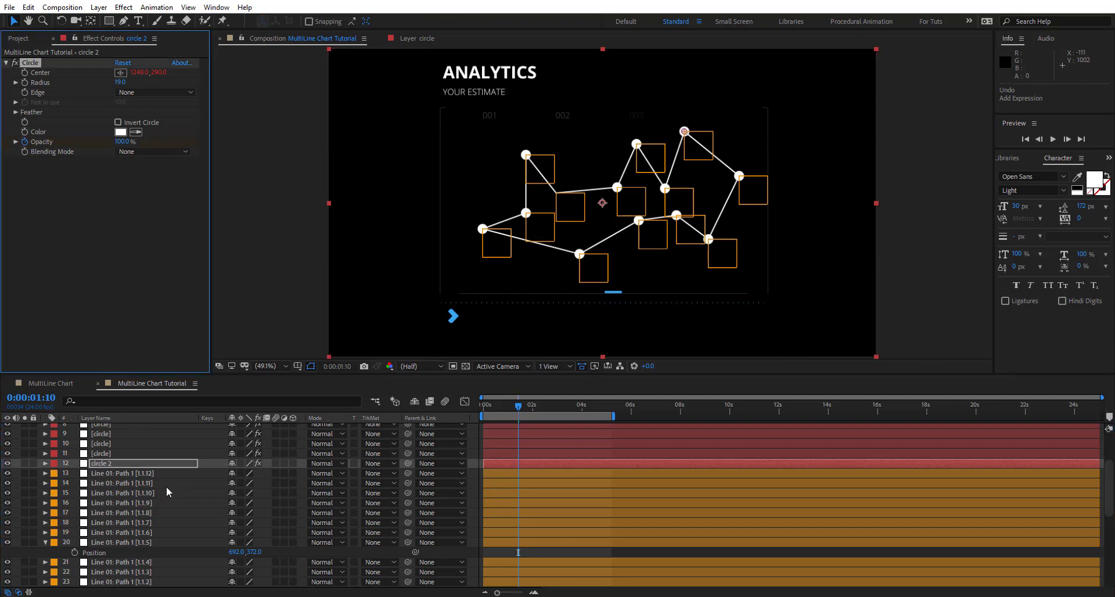
key("u")
left_click(124, 486)
left_click(286, 481)
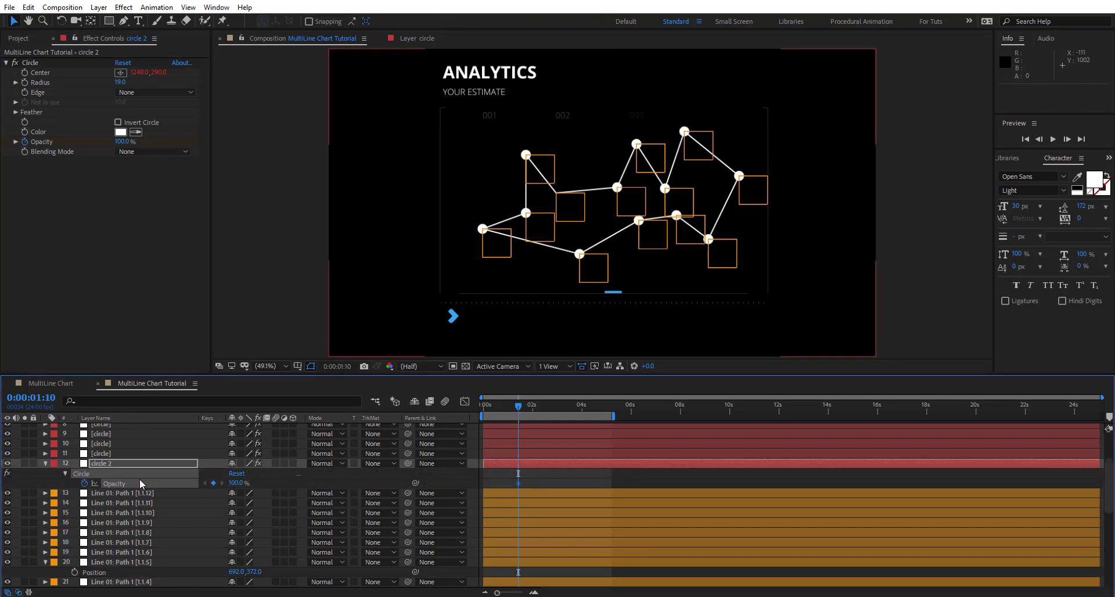
left_click(134, 486)
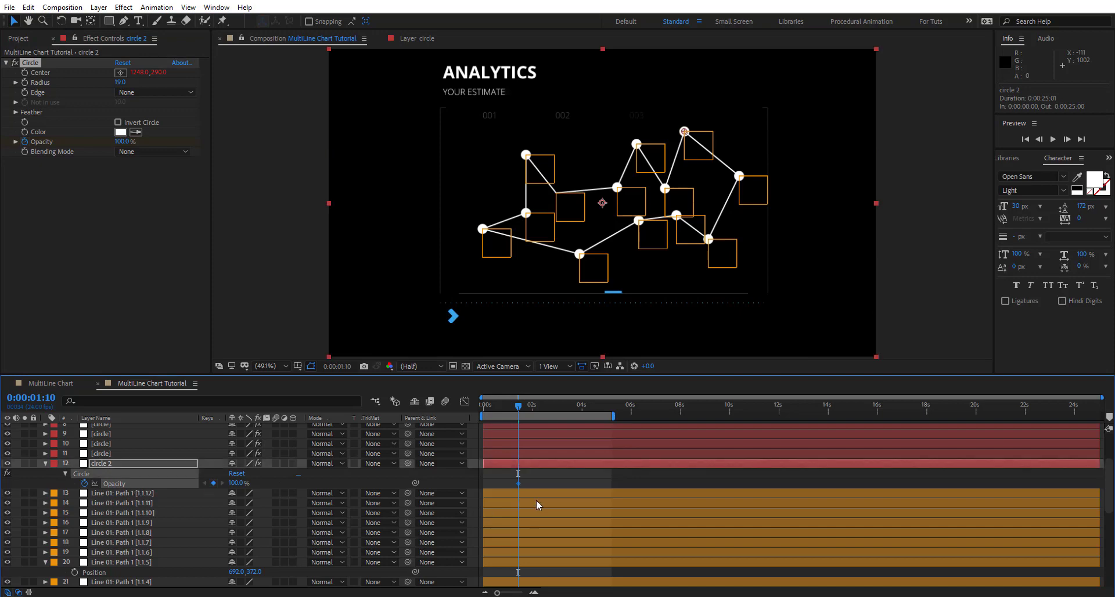
key("ctrl+v")
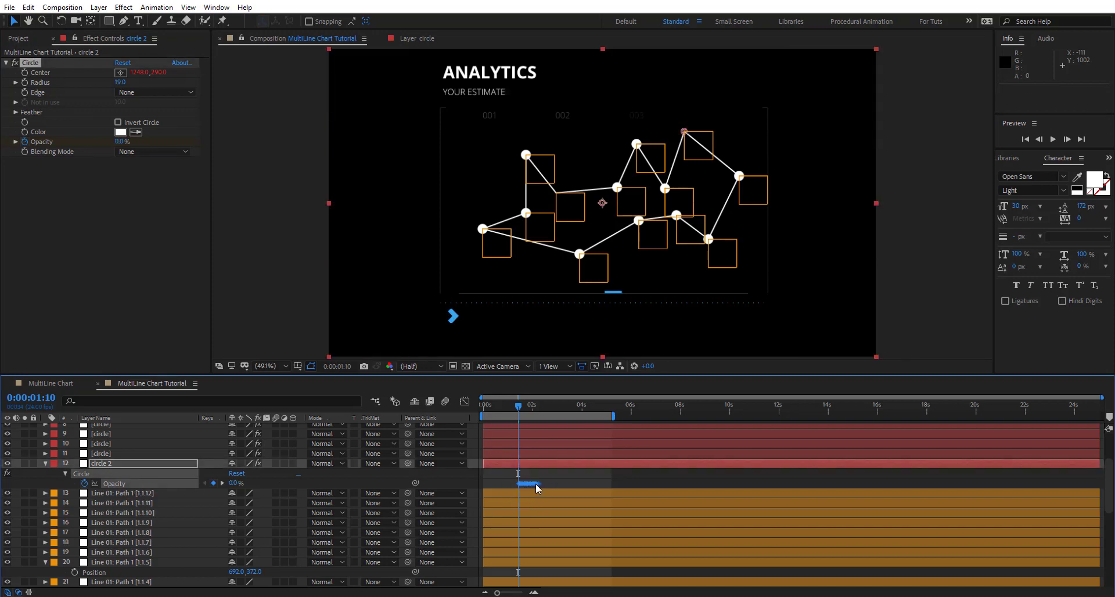
Move circle 2's Opacity keyframes to the timeline's start and paste the copied keyframes onto the other eleven circle layers at 0:00:00:15.
left_click_drag(537, 489, 508, 491)
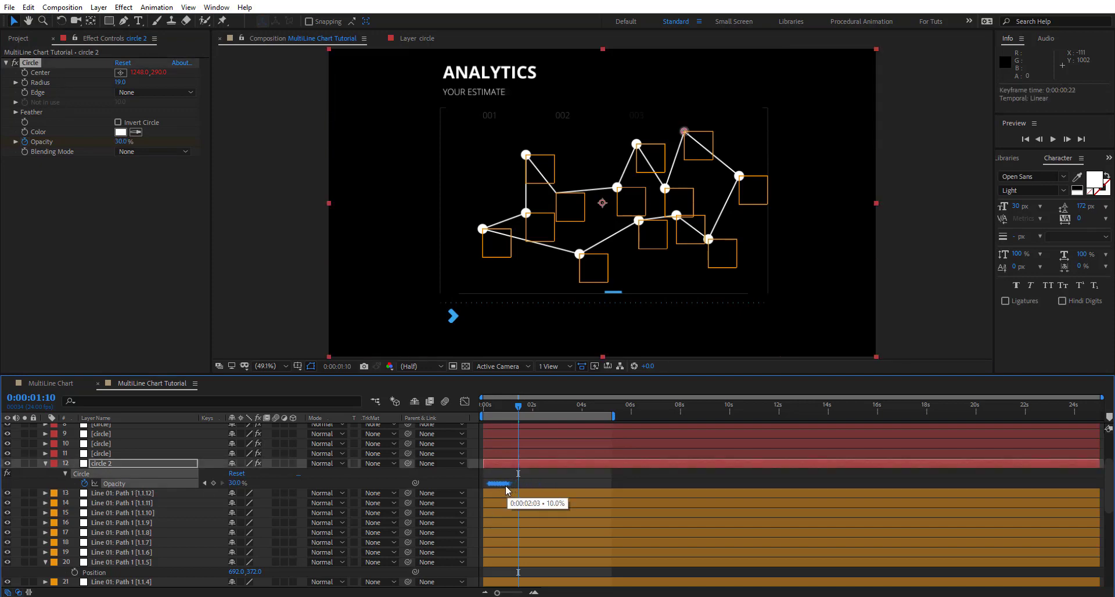
mouse_move(488, 407)
left_mouse_down()
mouse_move(509, 413)
mouse_move(499, 412)
left_mouse_up()
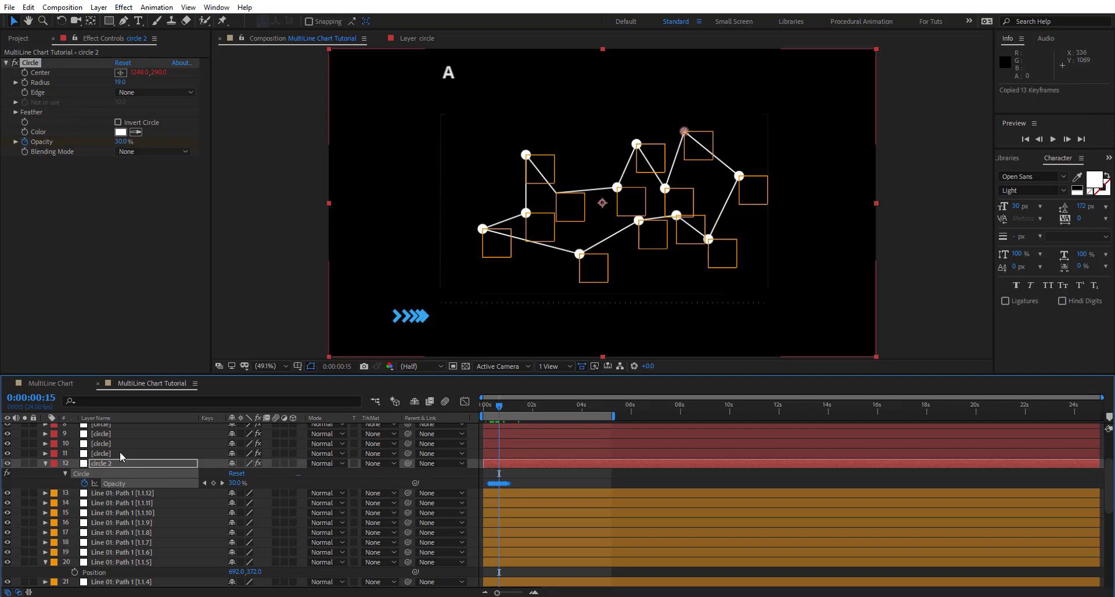
left_click(119, 452)
scroll(120, 452, "up", 3)
left_click(114, 428, "shift")
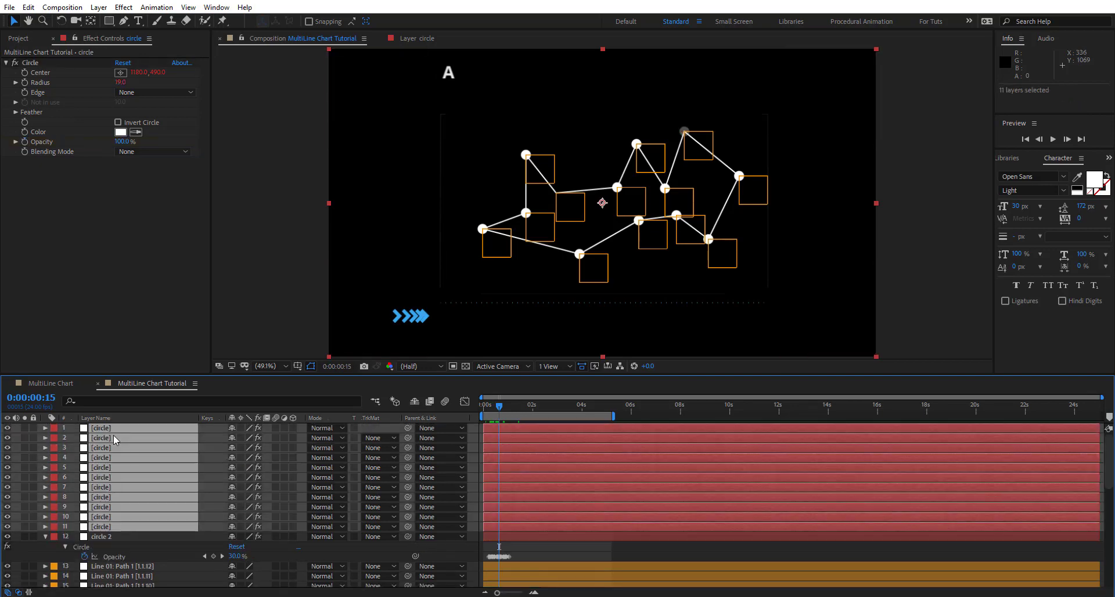
key("ctrl+v")
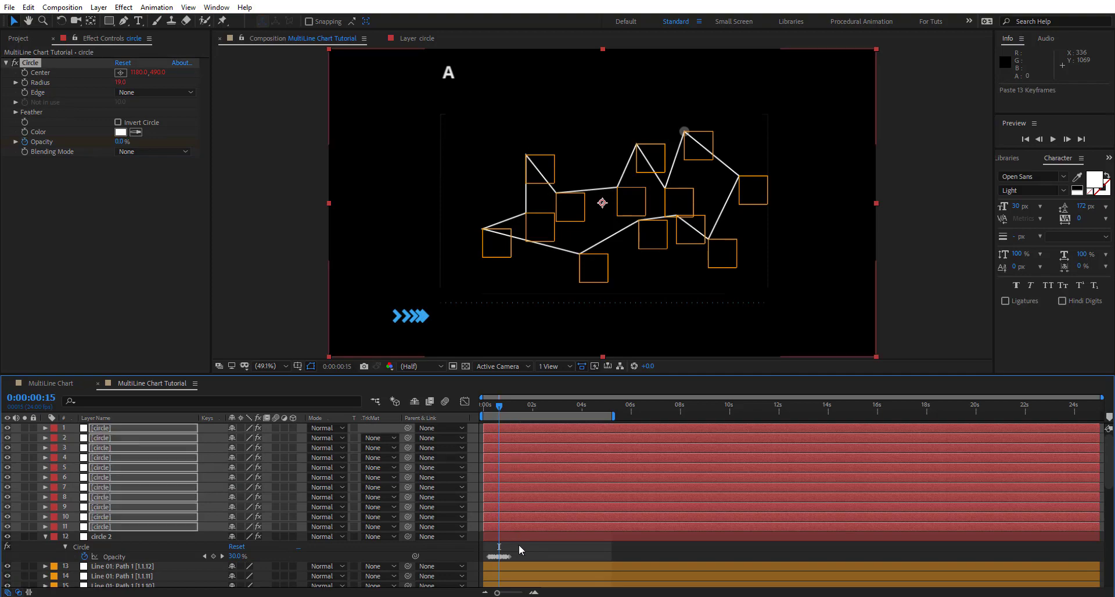
left_click(520, 549)
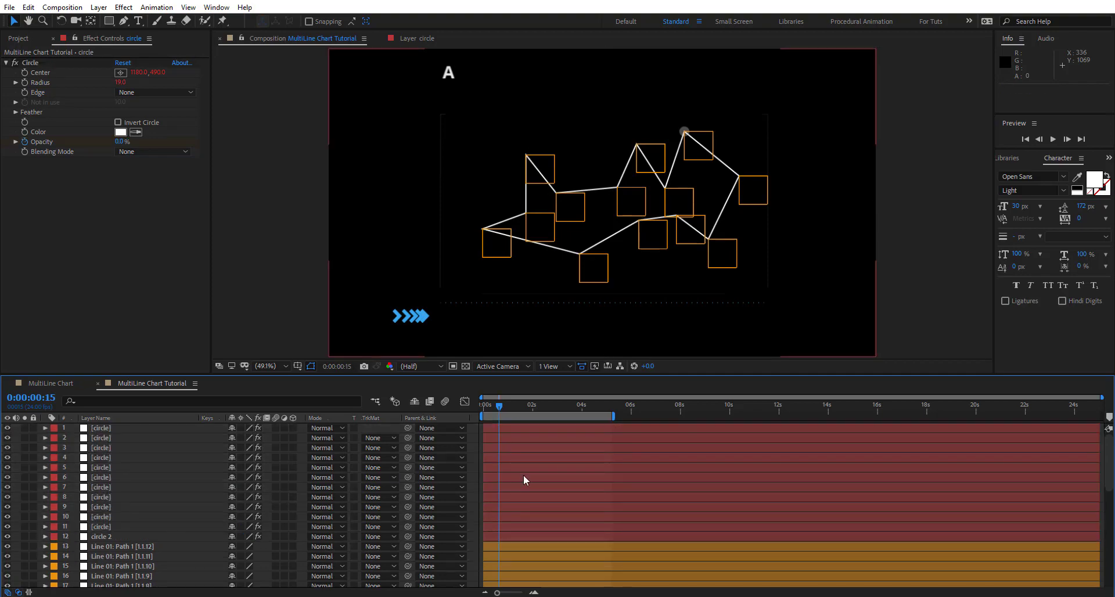
Shift all twelve circle layers together so they start at 0:00:01:13.
left_click(499, 427)
left_click(509, 536, "shift")
left_click_drag(502, 408, 520, 412)
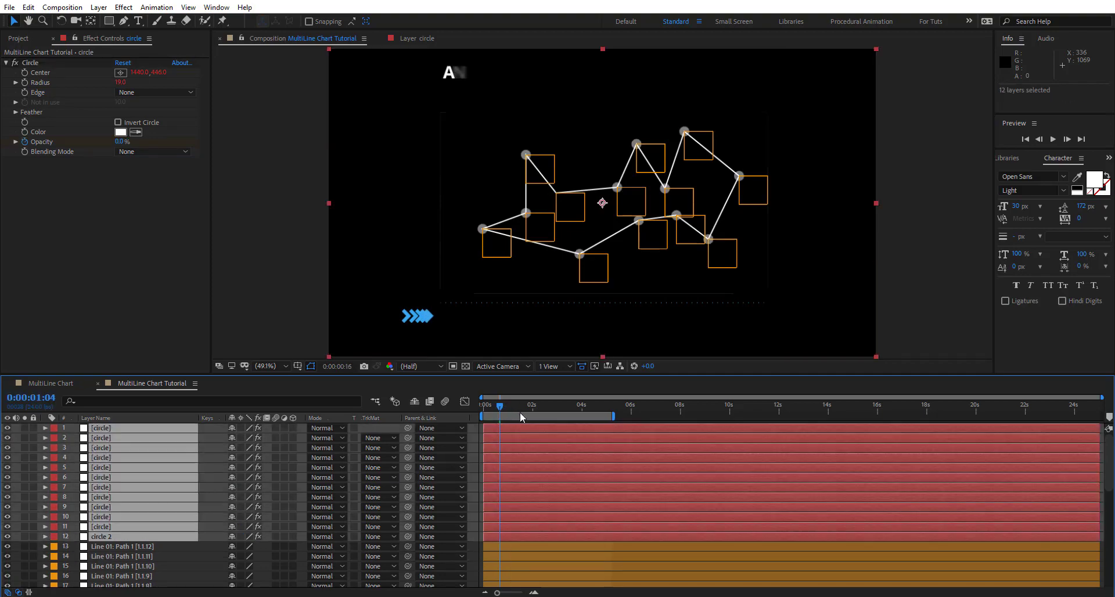
key("alt+bracketleft")
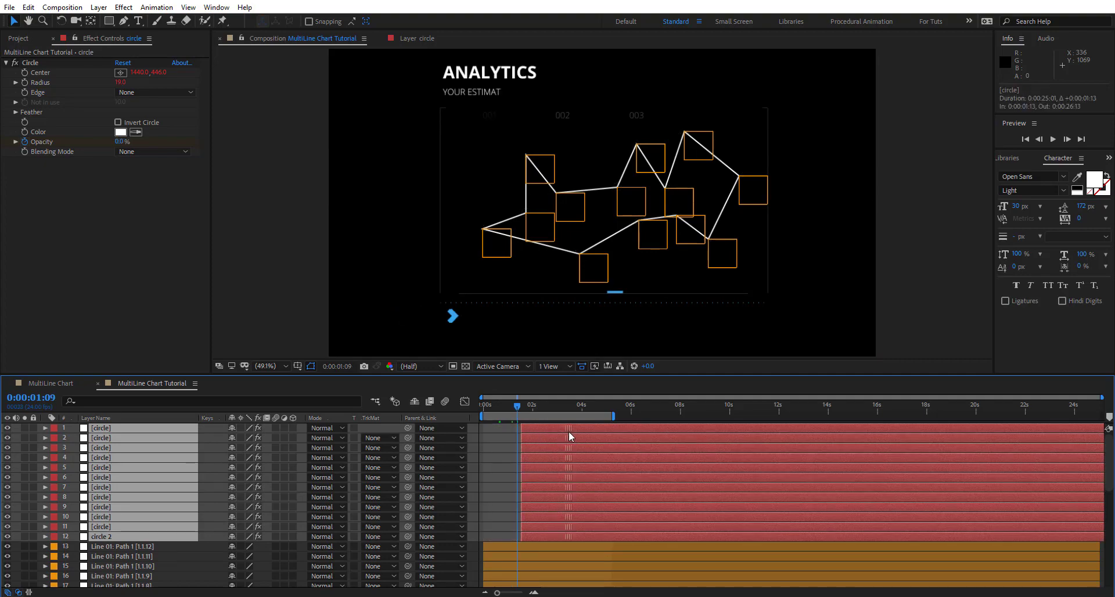
key("F2")
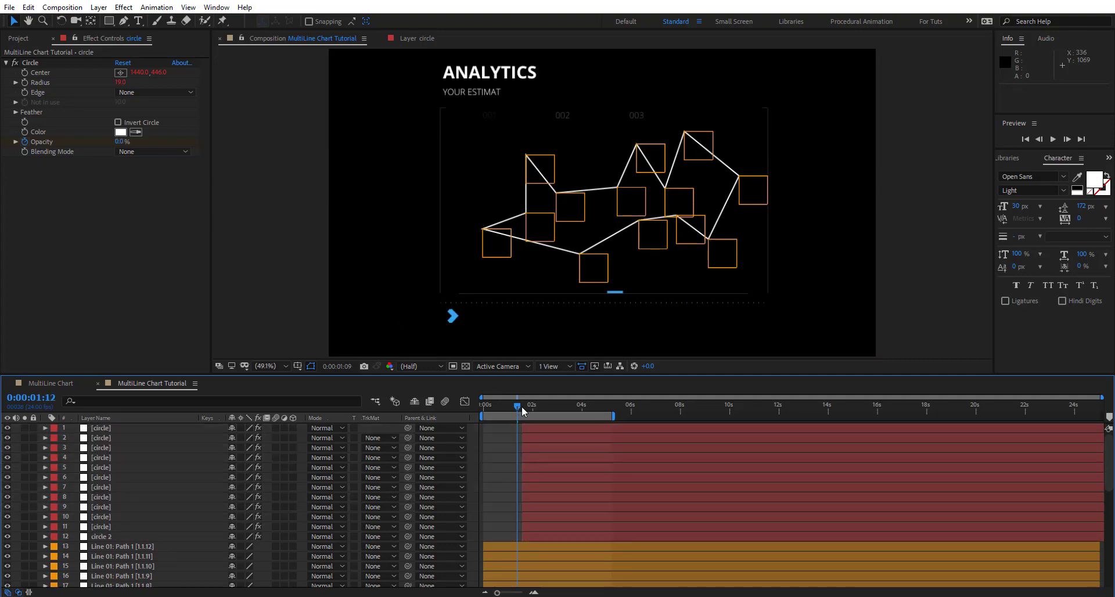
Add a Trim Paths operator to the Line 01 shape layer and solo that layer.
left_click_drag(523, 406, 581, 410)
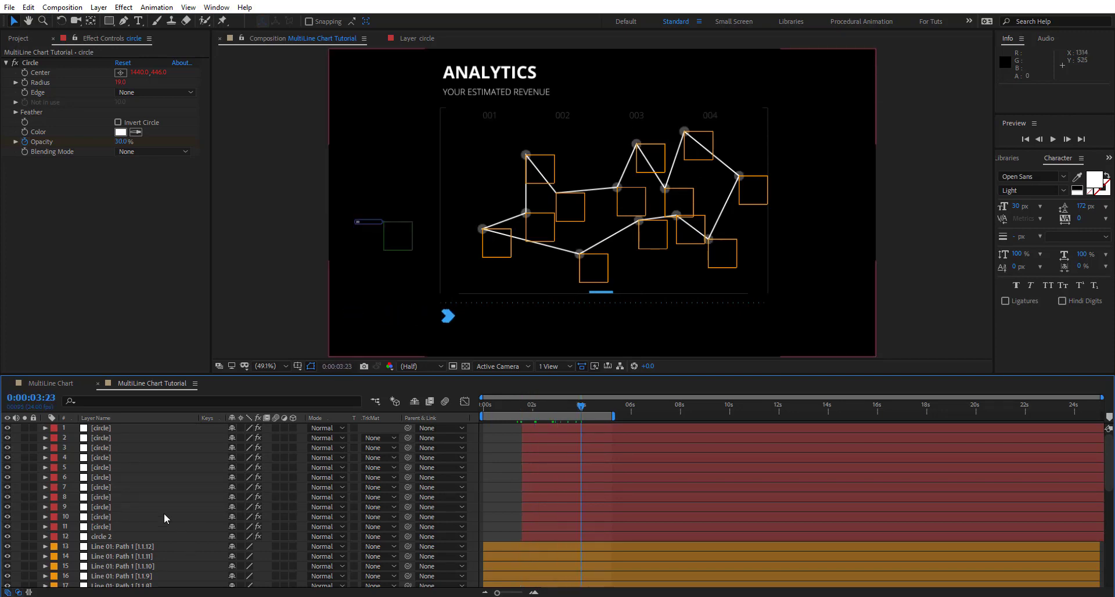
scroll(164, 519, "down", 4)
left_click(102, 566)
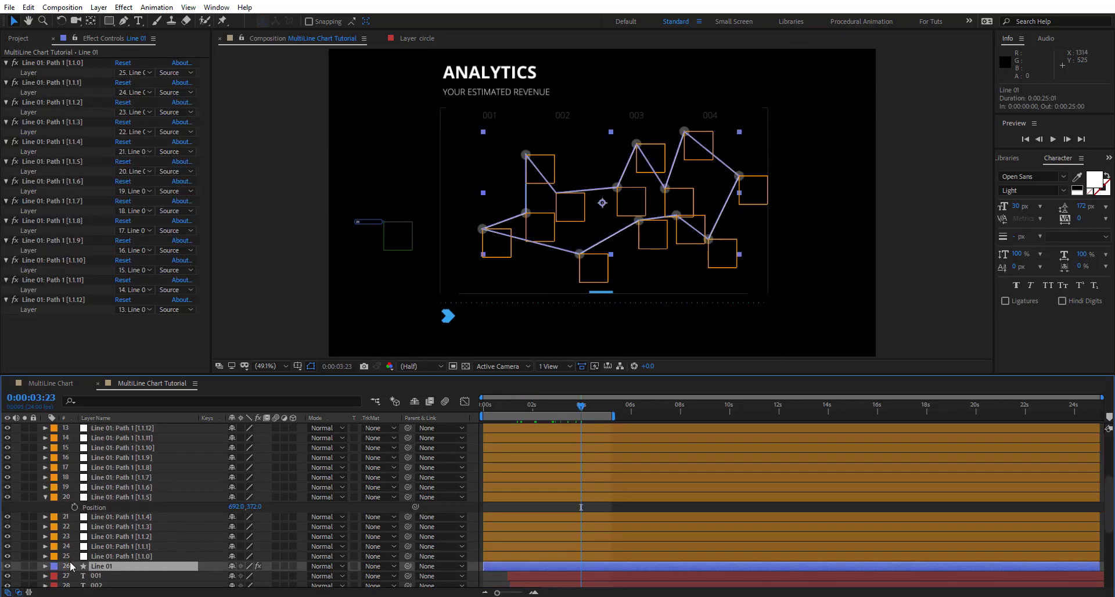
left_click(45, 567)
scroll(156, 515, "down", 5)
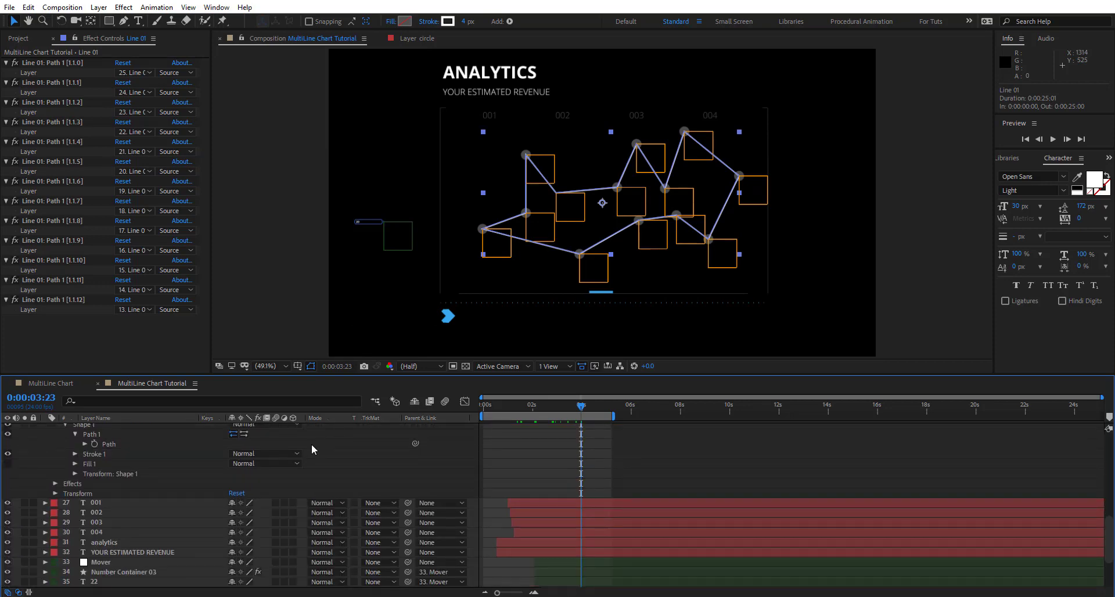
scroll(316, 455, "up", 2)
left_click(298, 474)
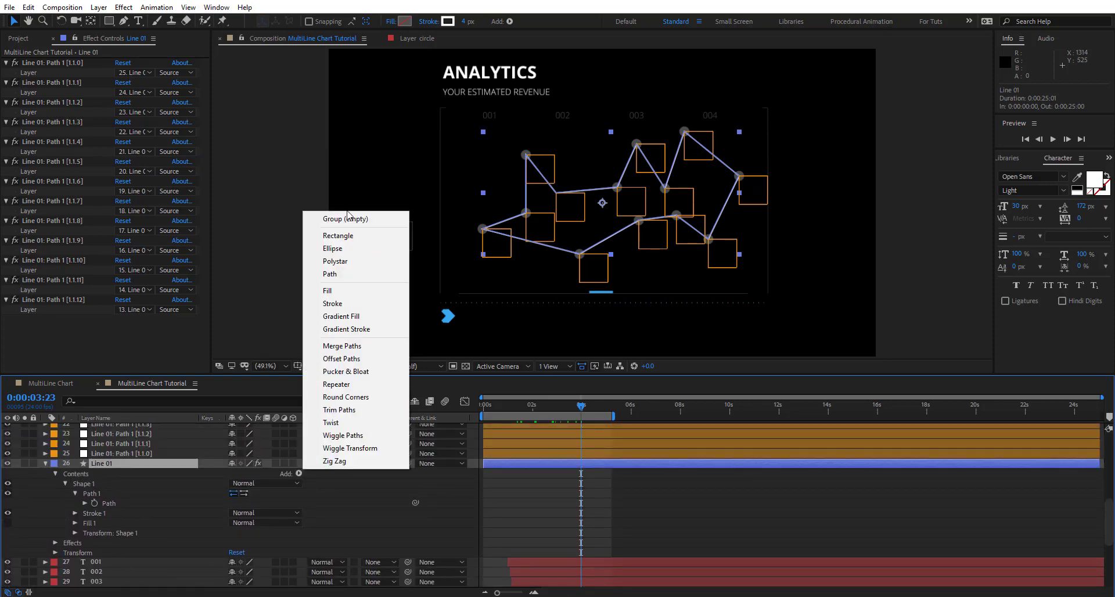
left_click(360, 410)
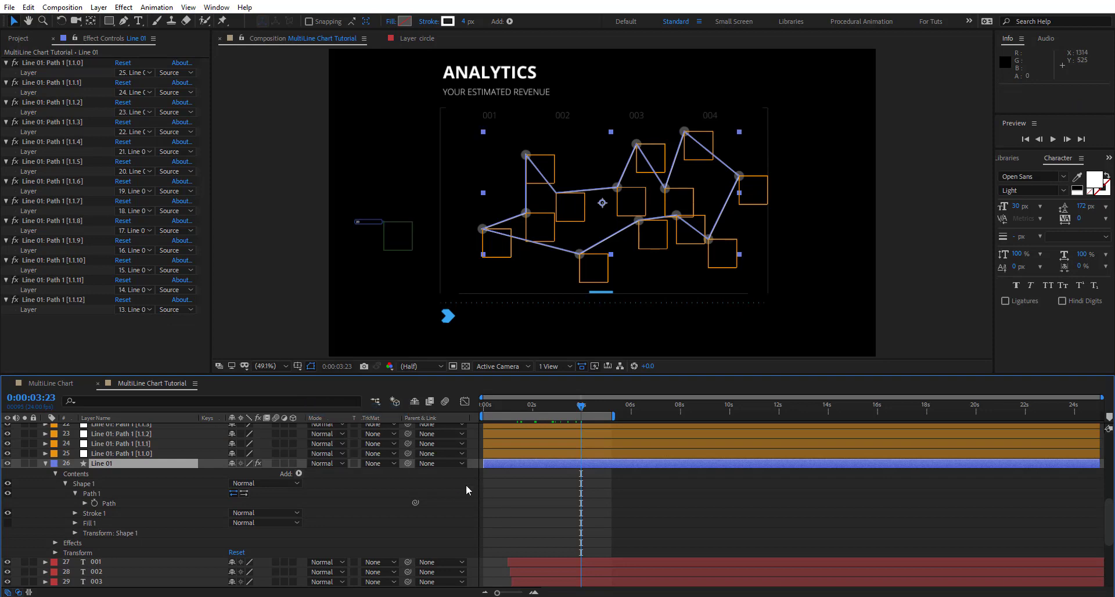
left_click(25, 462)
left_click(391, 493)
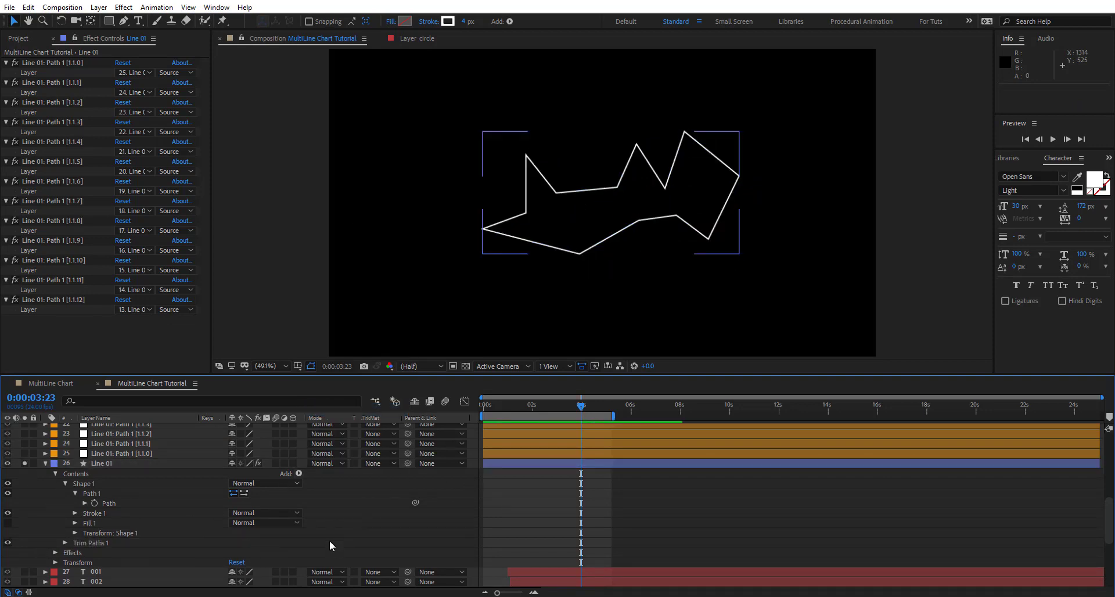
Hide the layer controls, set Line 01's Trim Paths Start and End to 0%, and enable keyframing for Start at 0:00:03:23.
left_click(65, 543)
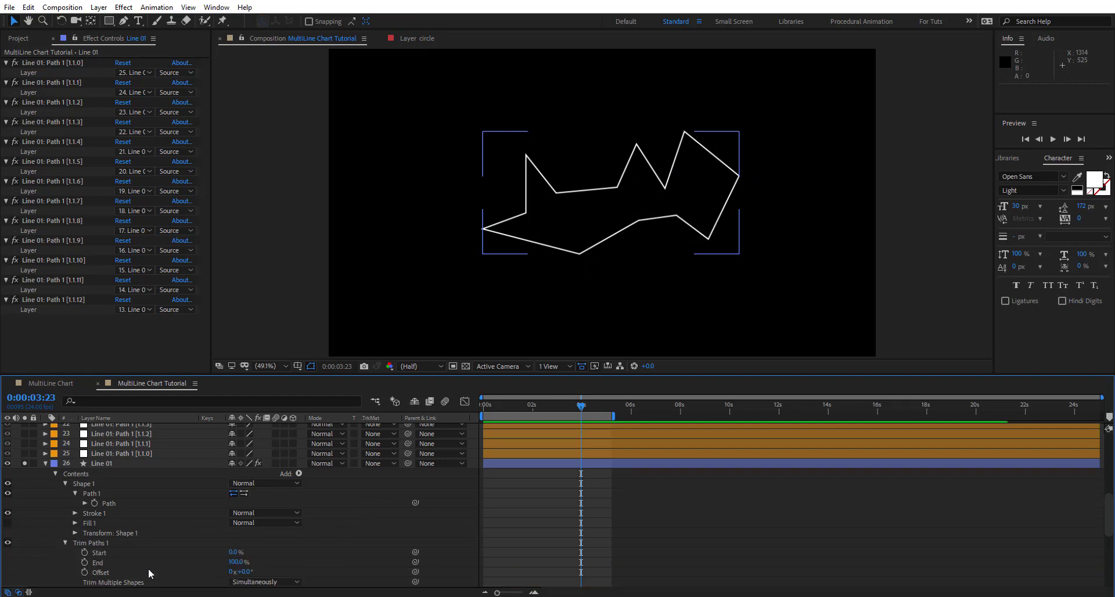
mouse_move(234, 556)
left_mouse_down()
mouse_move(255, 555)
mouse_move(239, 555)
left_mouse_up()
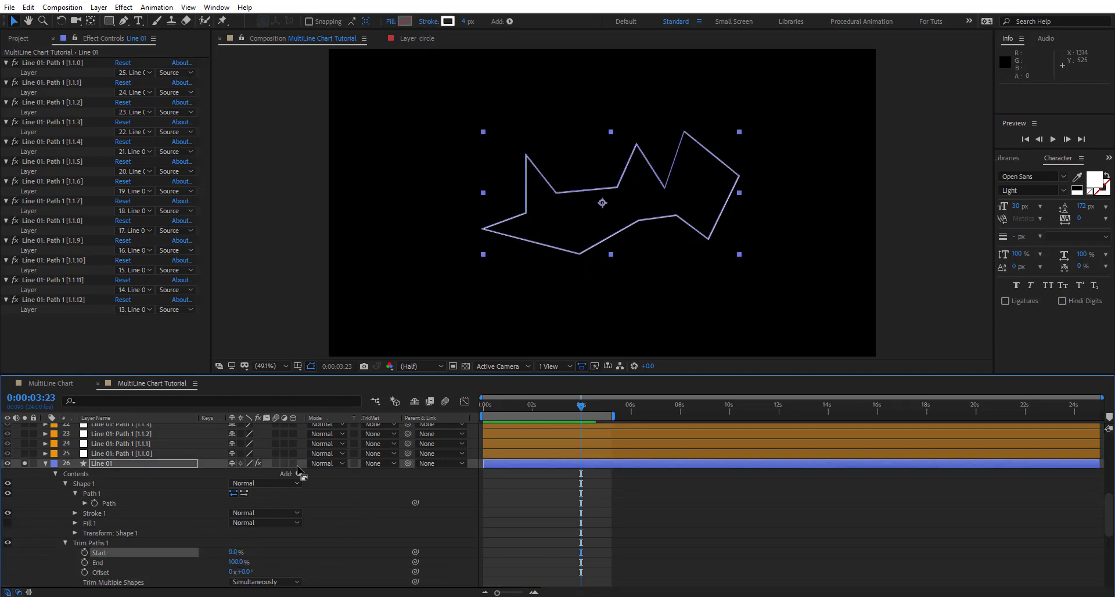
key("ctrl+shift+h")
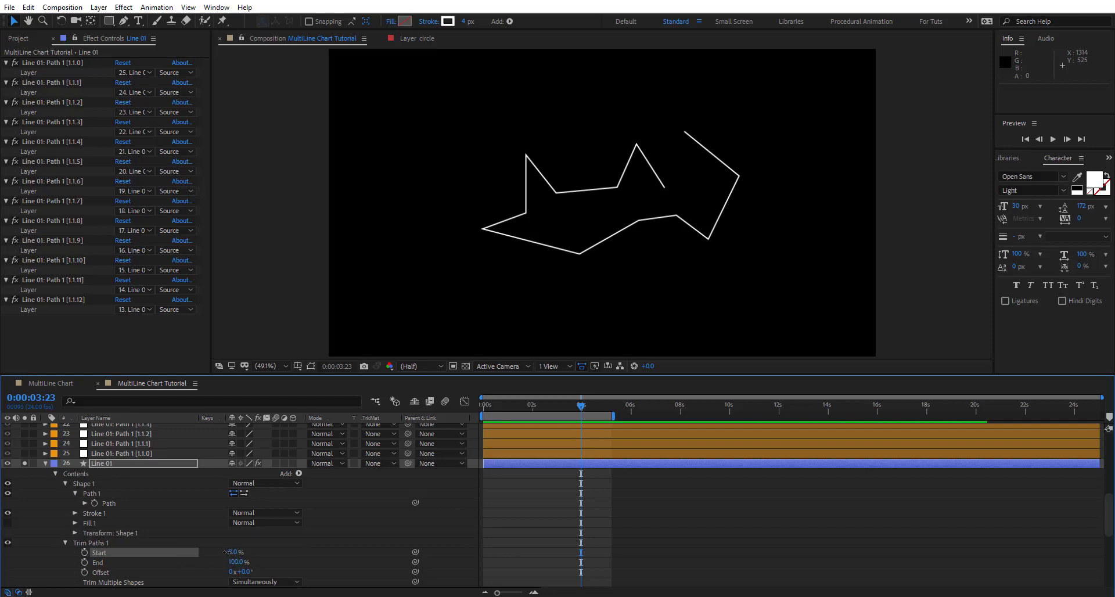
left_click_drag(226, 551, 143, 561)
mouse_move(232, 551)
left_mouse_down()
mouse_move(245, 551)
mouse_move(231, 551)
left_mouse_up()
left_click(85, 552)
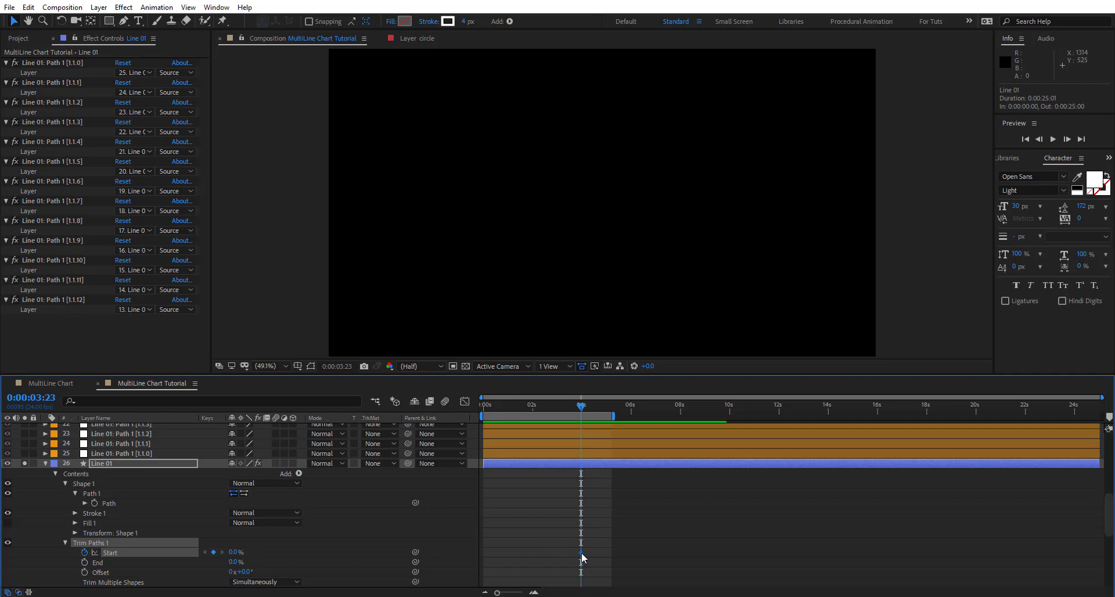
Move the first Start keyframe to about 0:00:01:16, raise Start at 0:00:03:23 to draw the full line, and unsolo Line 01.
left_click_drag(582, 555, 525, 554)
left_click_drag(232, 552, 400, 552)
mouse_move(526, 410)
left_mouse_down()
mouse_move(592, 420)
mouse_move(535, 412)
left_mouse_up()
left_click(25, 463)
left_click(524, 407)
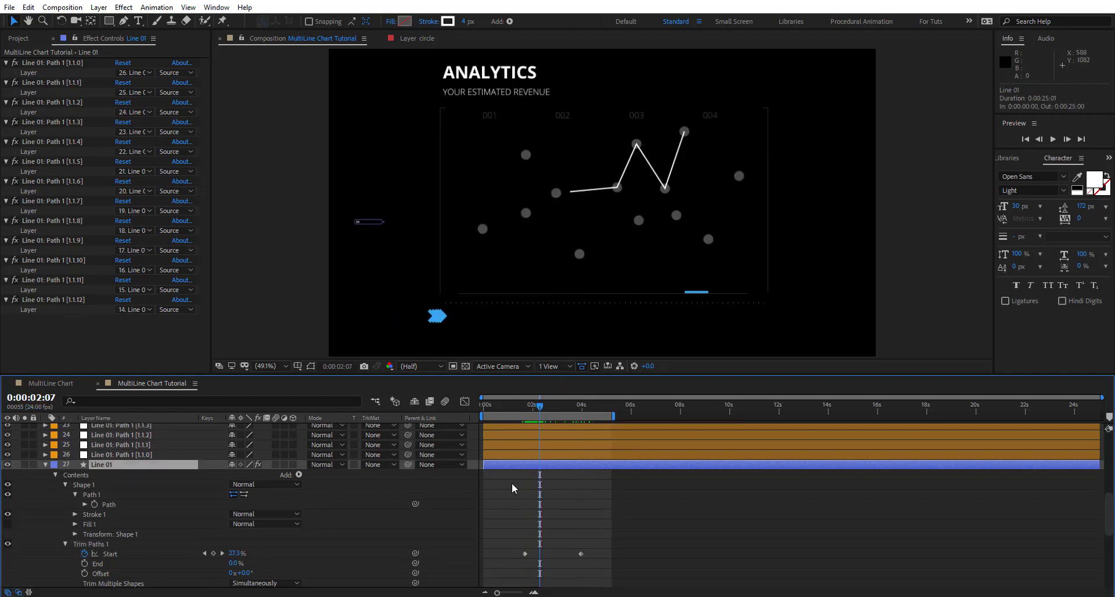
Solo all thirteen circle layers together with Line 01 and hide the transfer mode columns.
scroll(511, 483, "up", 10)
left_click(573, 544)
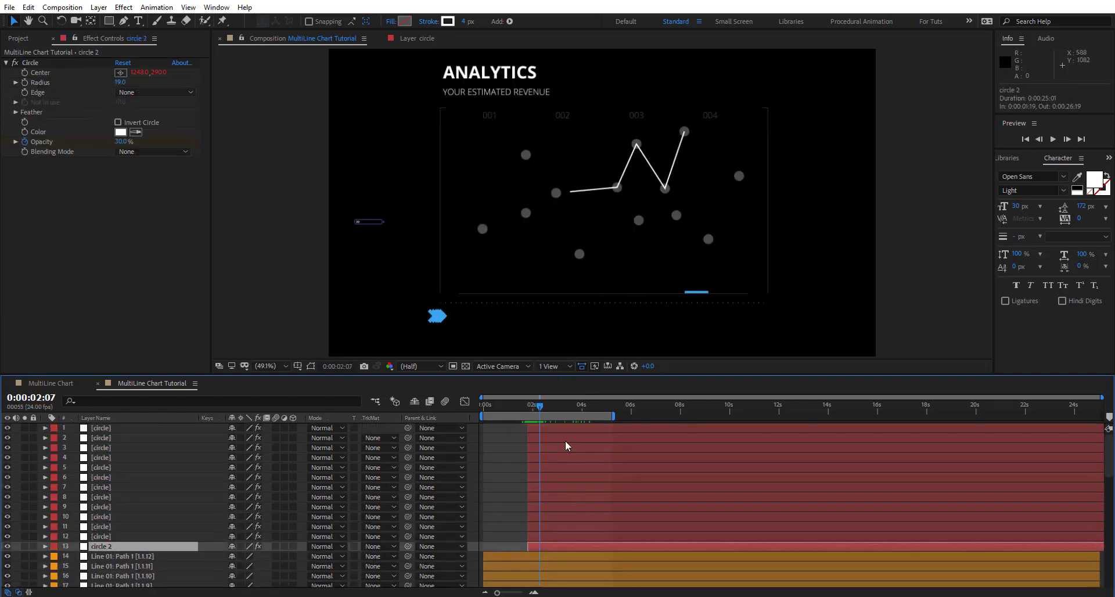
left_click(568, 433, "shift")
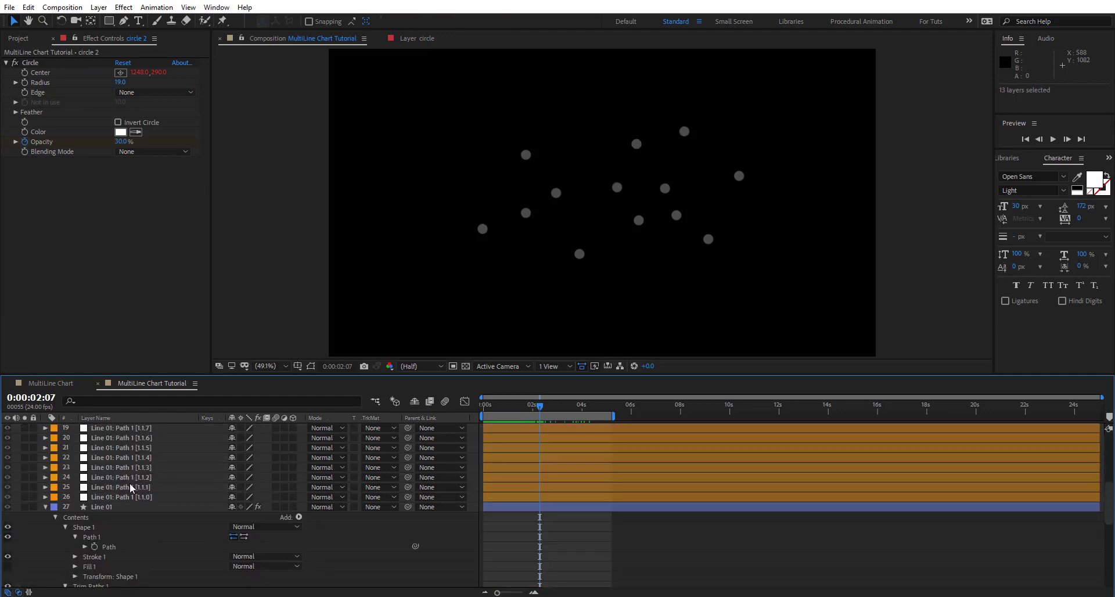
scroll(356, 506, "down", 2)
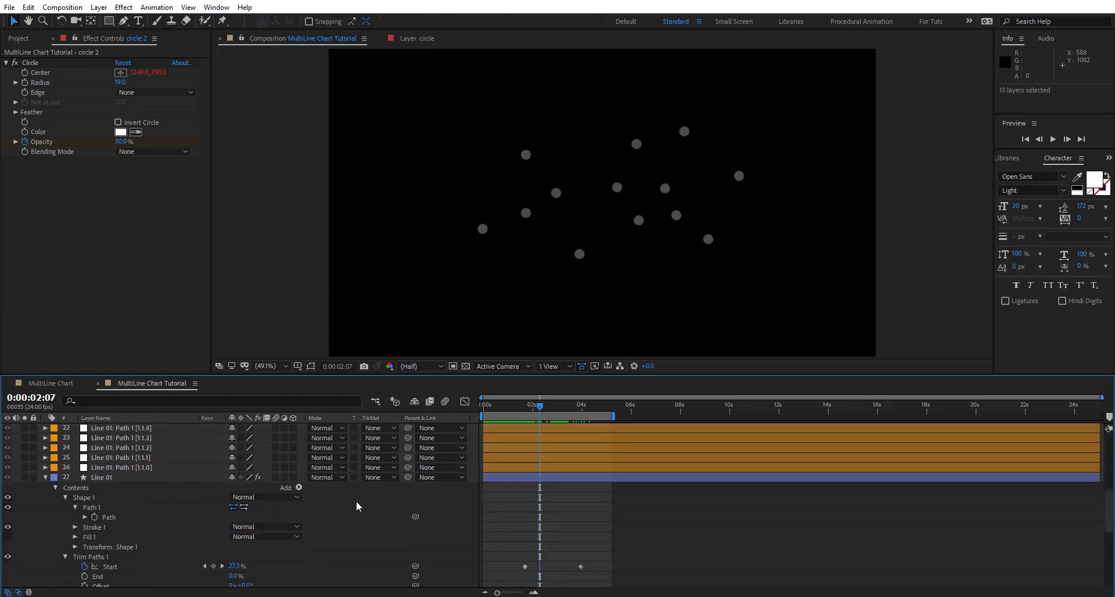
left_click(25, 477)
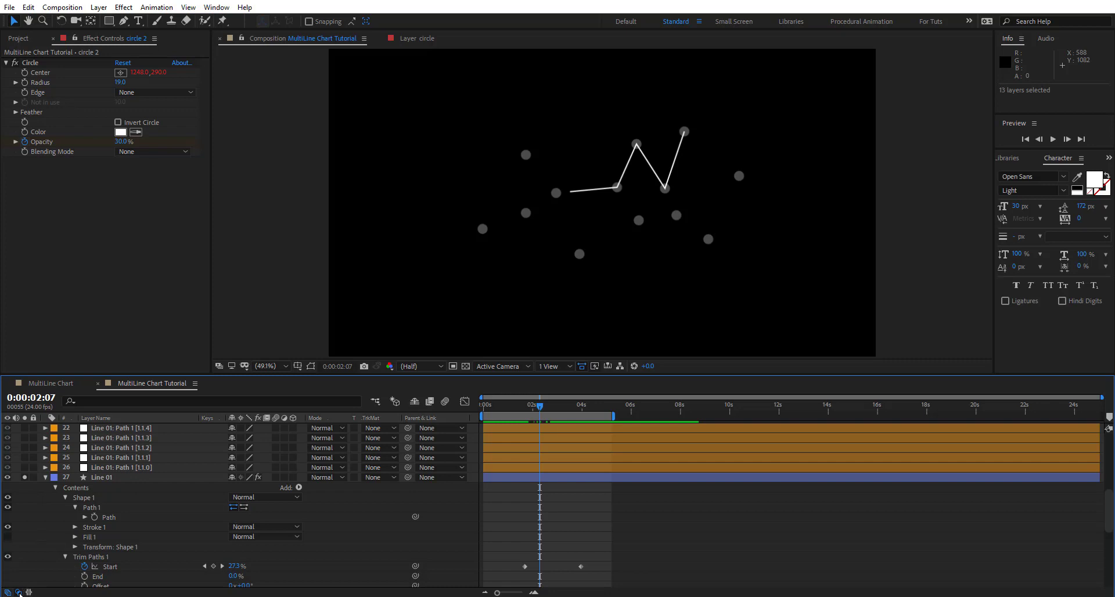
left_click(19, 592)
scroll(491, 510, "up", 8)
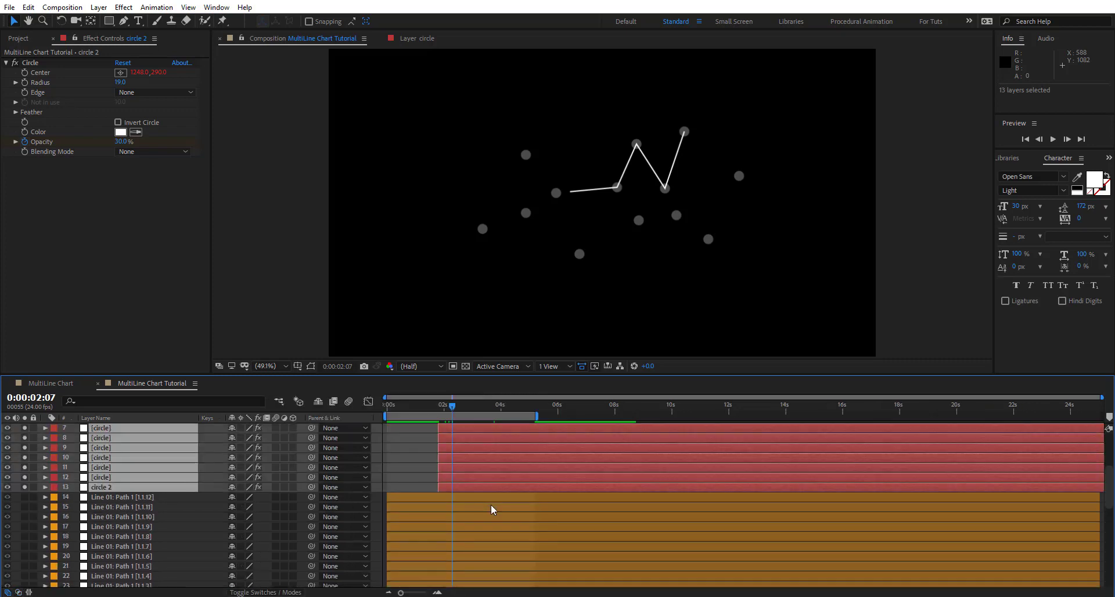
Shift the circle 2 layer earlier to start at 0:00:01:10, just before the line begins drawing.
left_click_drag(447, 410, 436, 410)
left_click(411, 544)
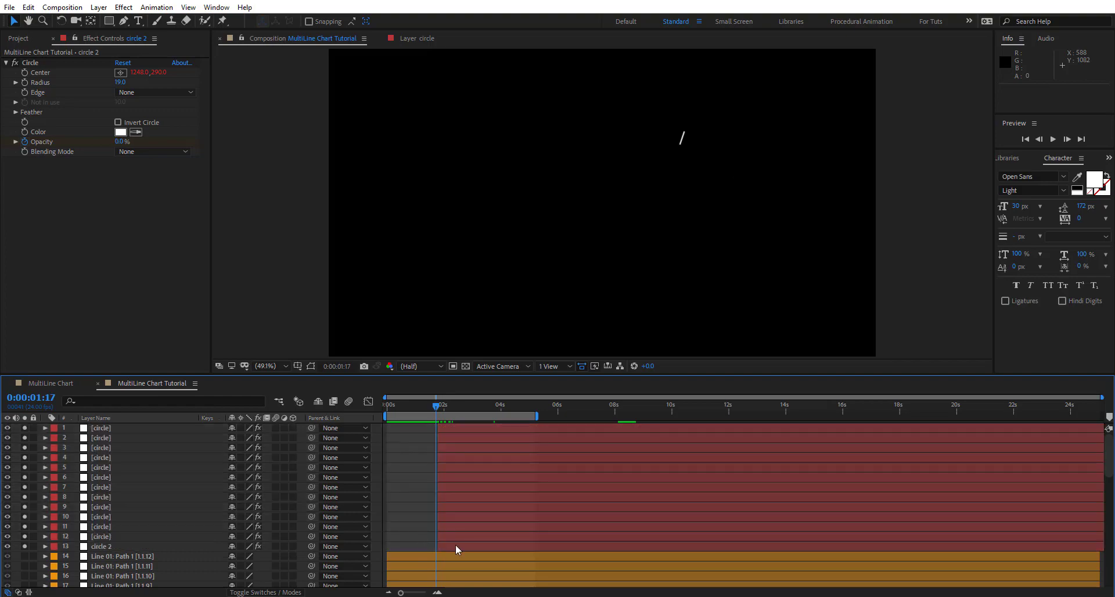
left_click_drag(456, 545, 445, 546)
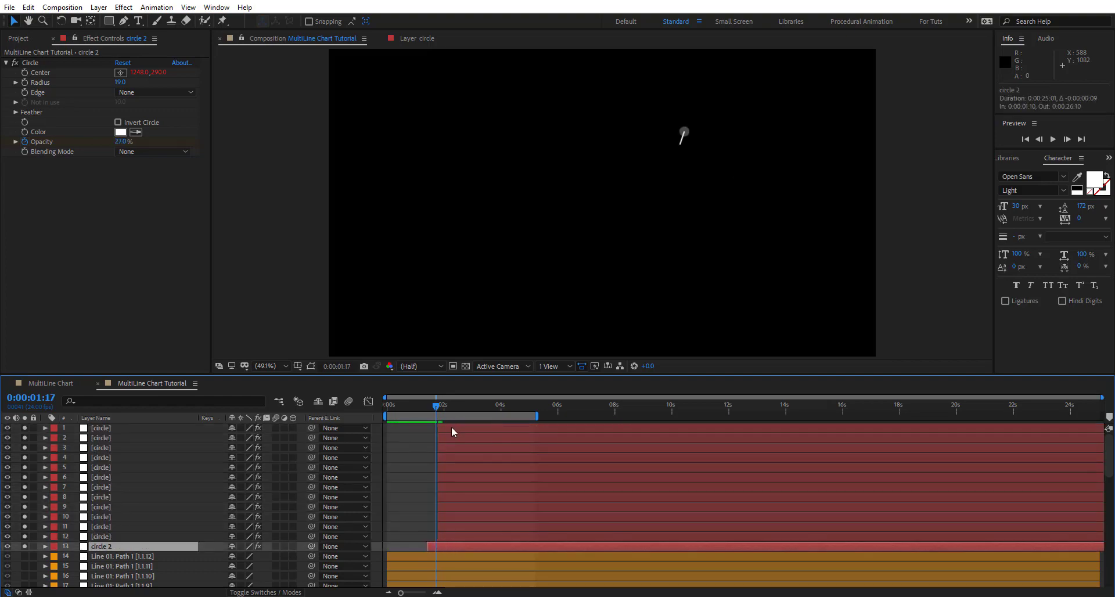
mouse_move(435, 408)
left_mouse_down()
mouse_move(418, 409)
mouse_move(441, 416)
left_mouse_up()
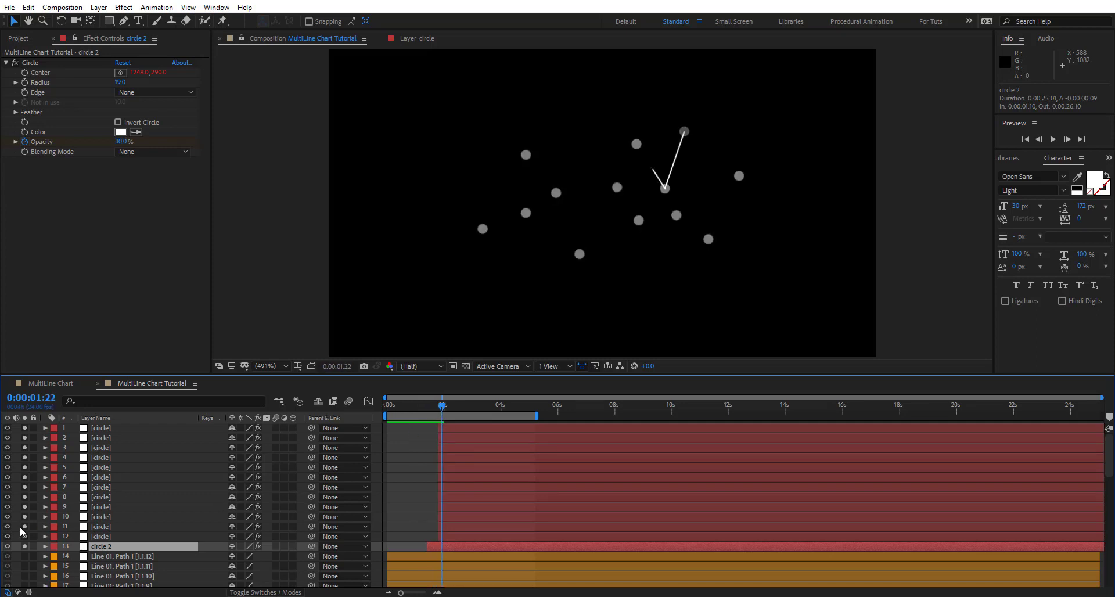
Unsolo circle layers 1 to 11 and shift circle layer 12 to start at about 0:00:01:15.
left_click(457, 536)
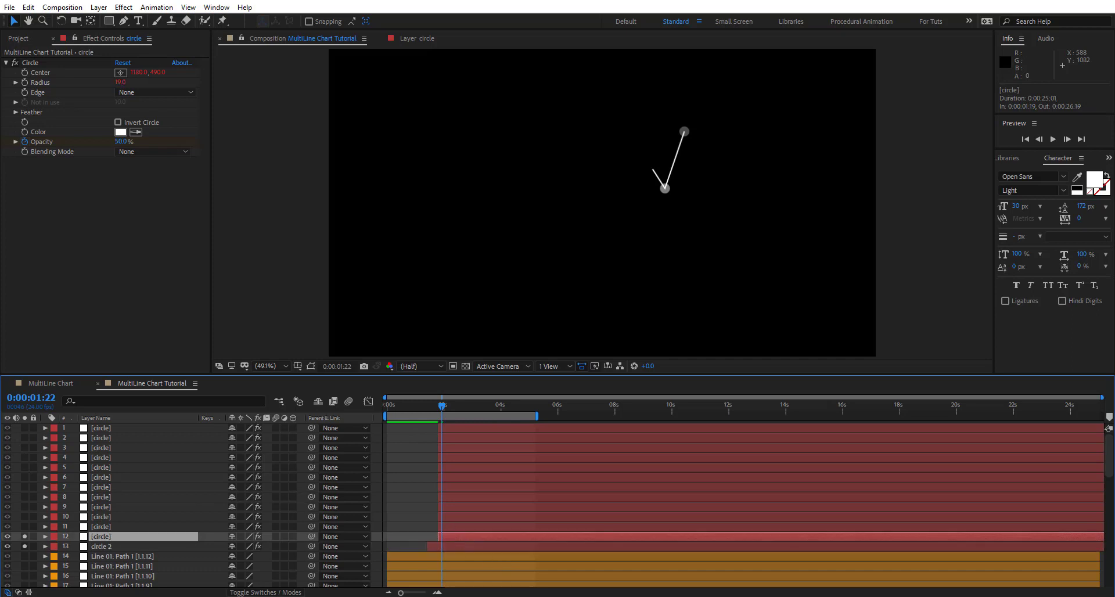
left_click(439, 592)
left_click(438, 593)
left_click_drag(485, 593, 467, 592)
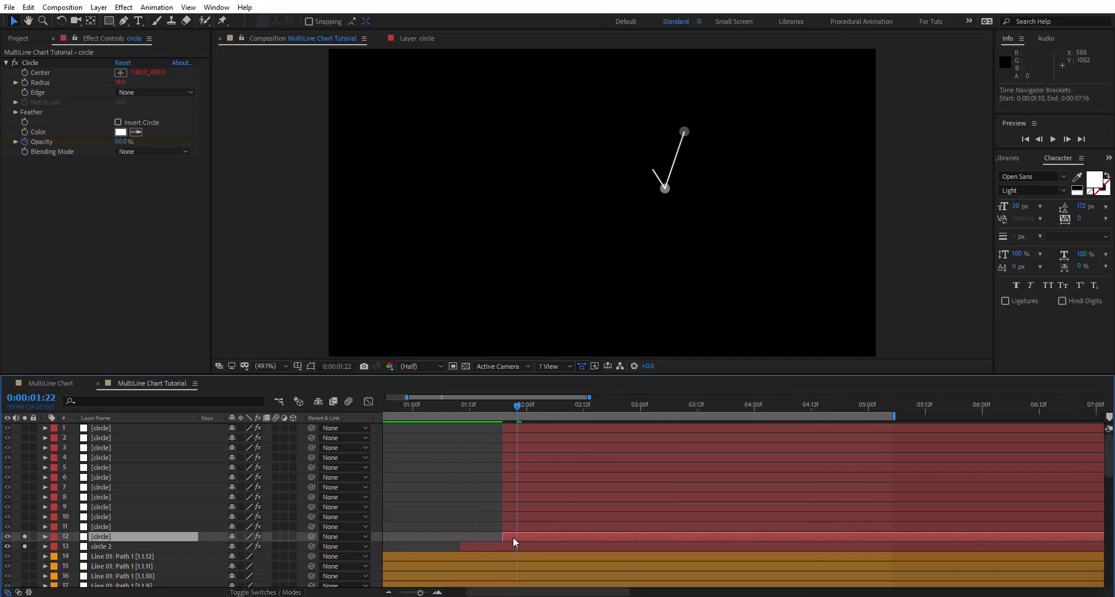
left_click_drag(513, 537, 501, 531)
left_click(466, 410)
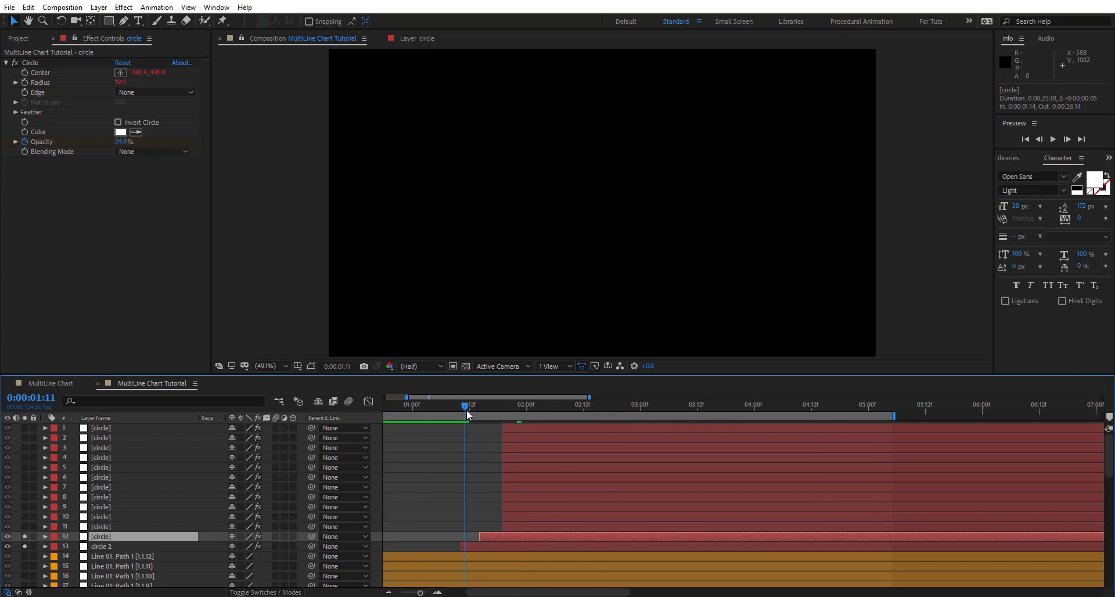
left_click_drag(466, 409, 495, 418)
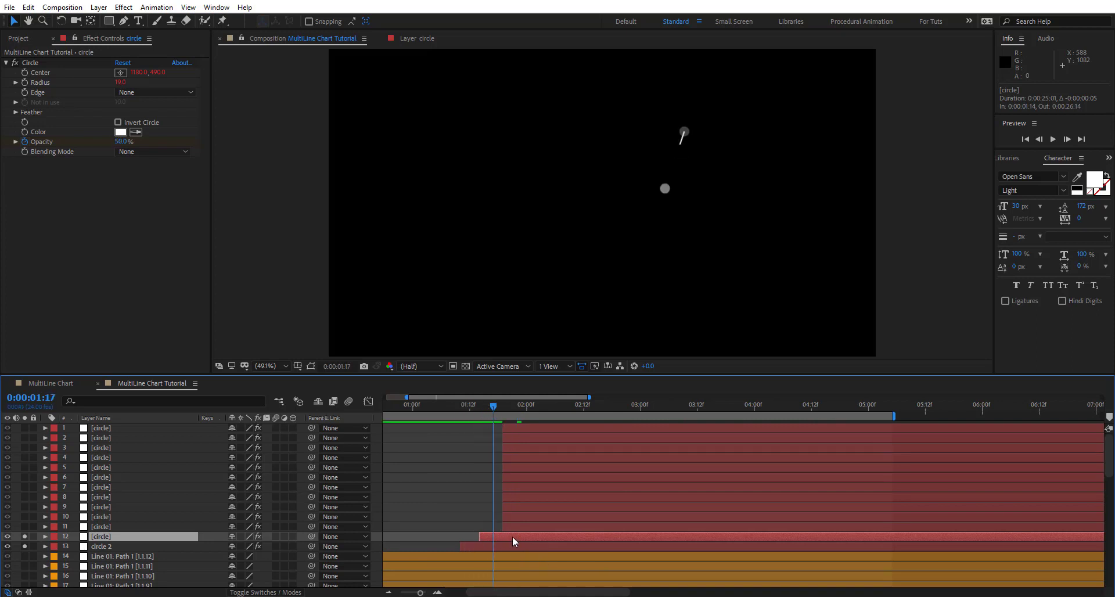
left_click_drag(512, 535, 518, 535)
Solo and offset circle layers 11 and 10 to start at about 0:00:01:20 and 0:00:01:22, and solo layer 9.
left_click_drag(492, 405, 508, 406)
left_click_drag(512, 526, 516, 527)
left_click(24, 516)
left_click(24, 506)
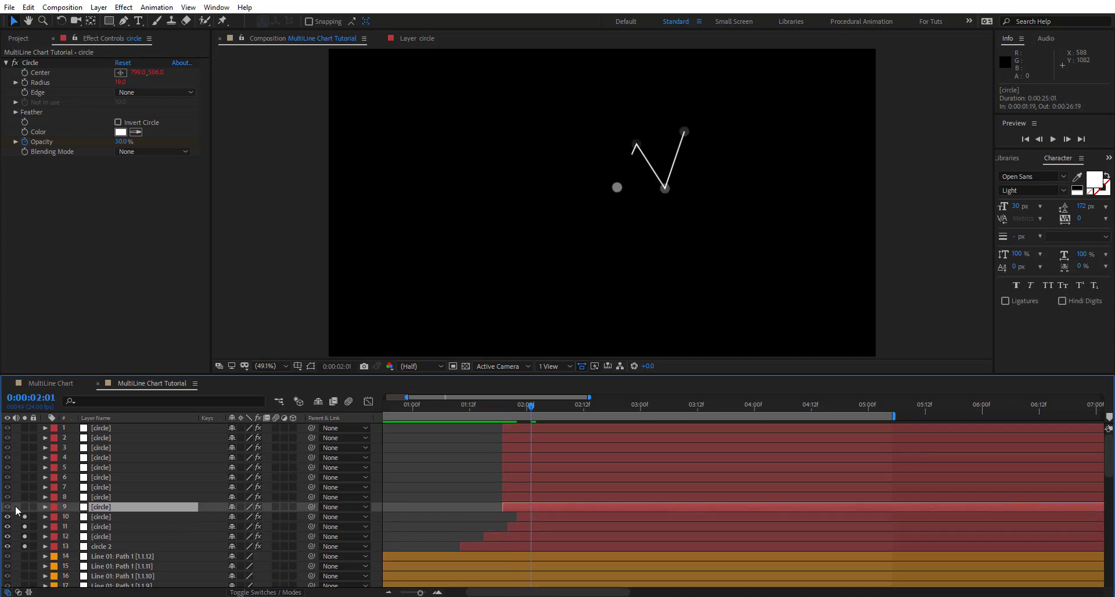
Stagger circle layers 9 to 5 to start as the line reaches their points, with layer 7 at about 0:00:02:11.
left_click(24, 467)
left_click_drag(522, 468, 577, 468)
key("equal")
left_click_drag(527, 407, 734, 406)
left_click(749, 487)
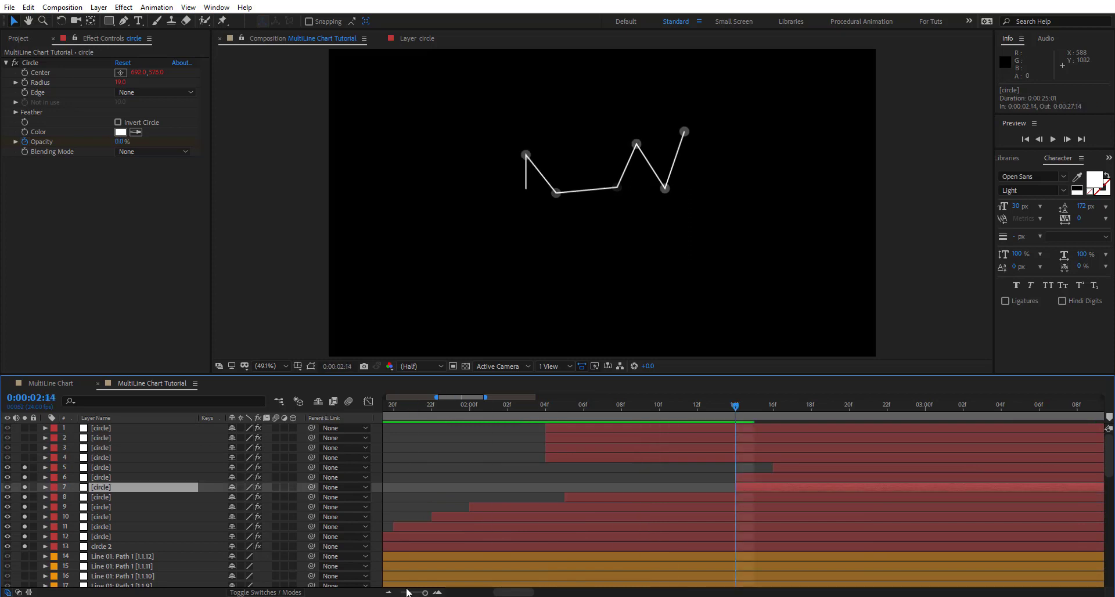
left_click_drag(749, 487, 692, 488)
Stagger circle layers 4 to 1 to start successively from about 0:00:03:01 to 0:00:03:12, following the line's drawing.
key("minus")
left_click_drag(647, 458, 848, 457)
left_click_drag(647, 448, 933, 438)
left_click_drag(647, 428, 953, 428)
Preview the line drawing and staggered circle animation from the composition's start.
left_click_drag(423, 593, 408, 593)
left_click_drag(543, 409, 385, 411)
key("space")
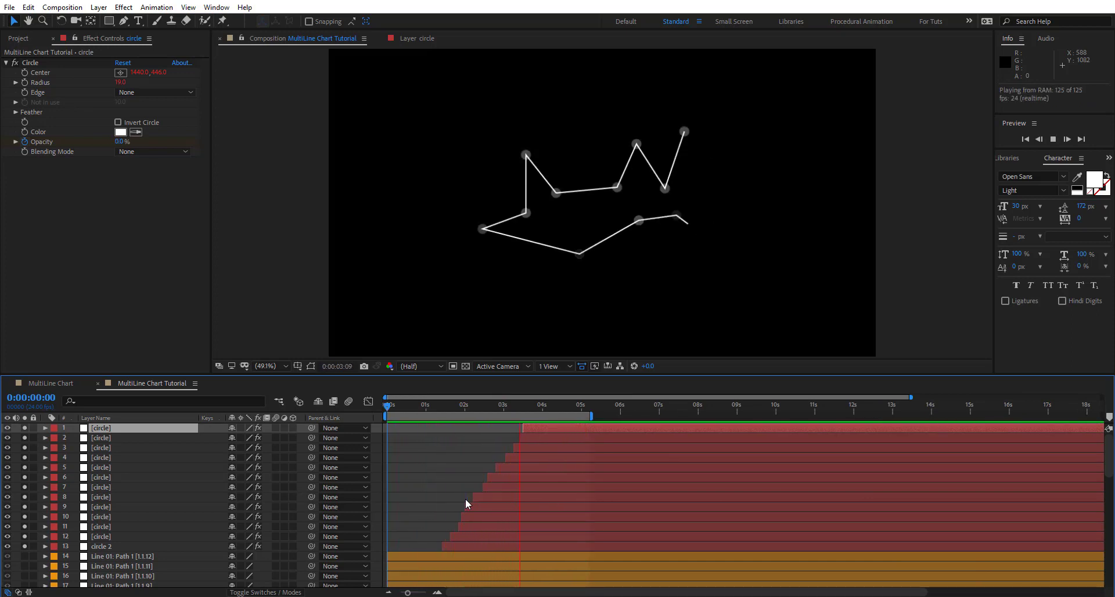
key("space")
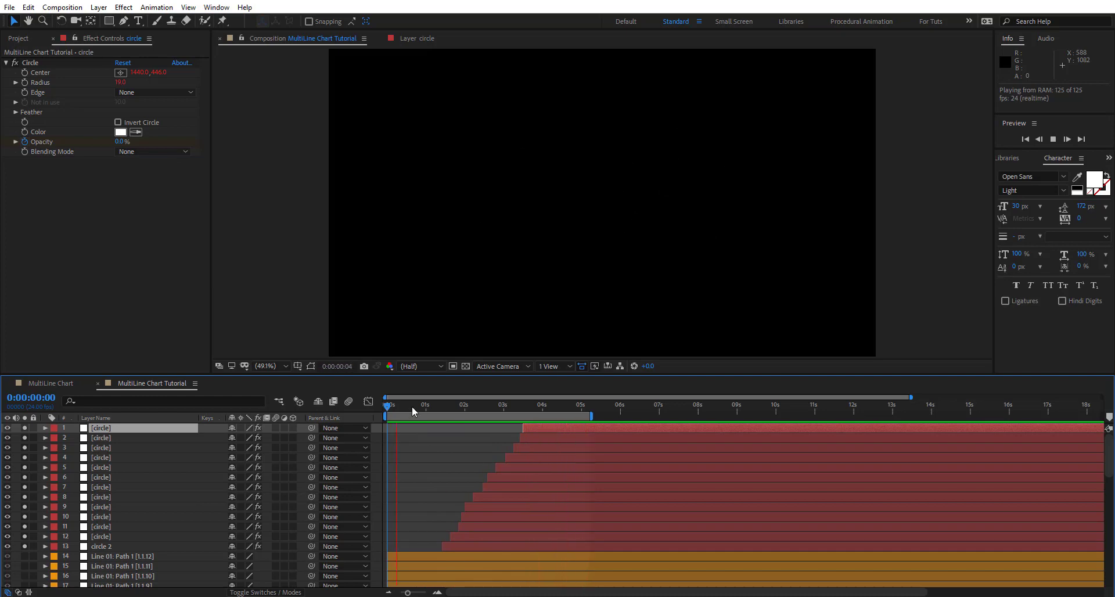
Keyframe circle 2's layer Opacity at 30% at about 0:00:03:09.
left_click_drag(515, 410, 557, 415)
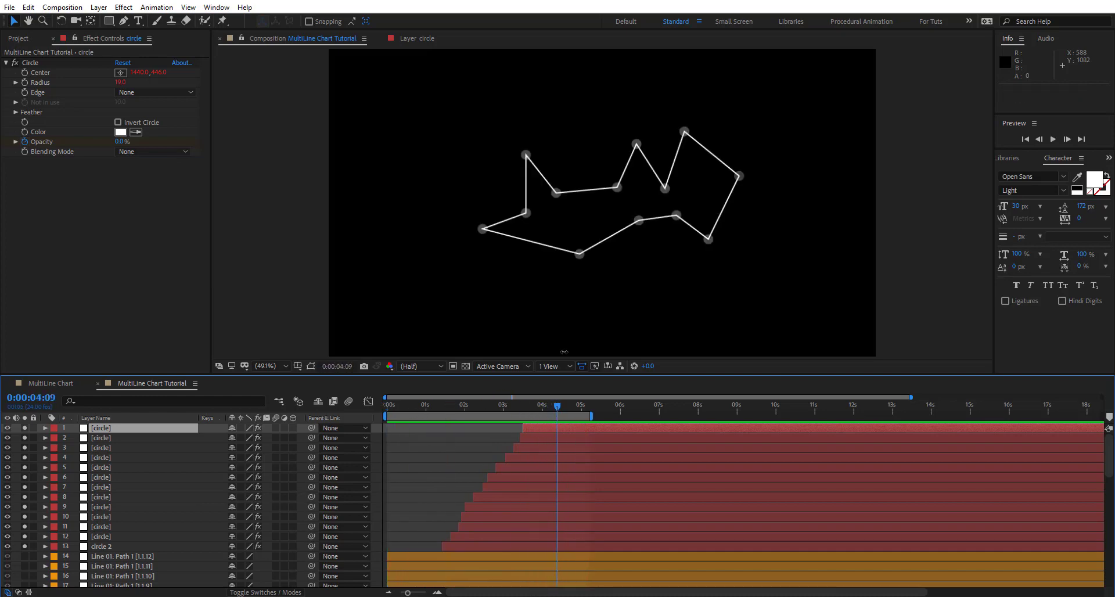
left_click(140, 547)
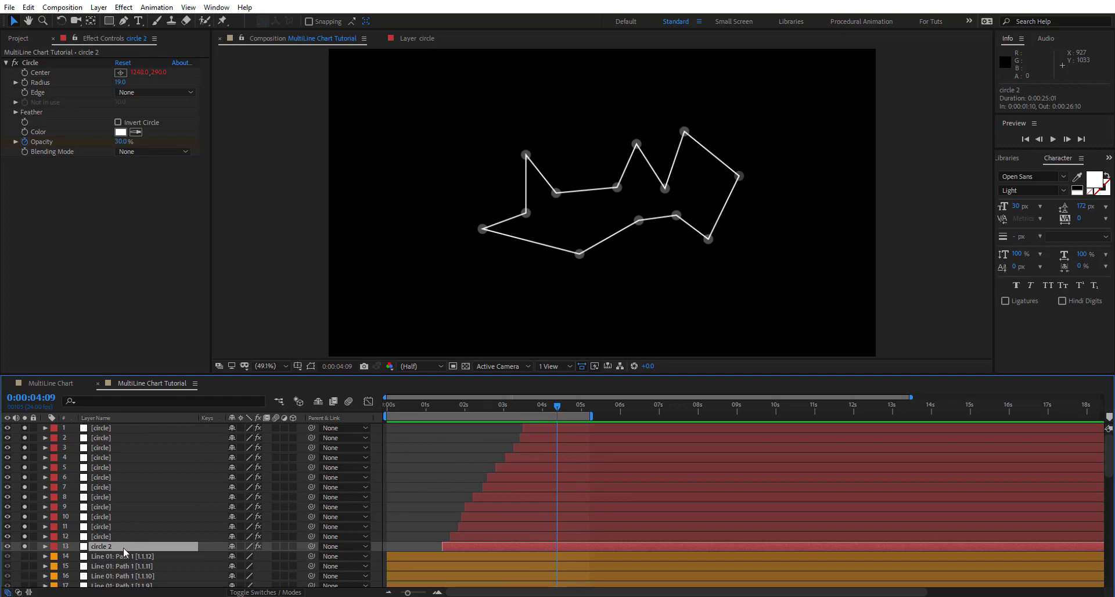
key("t")
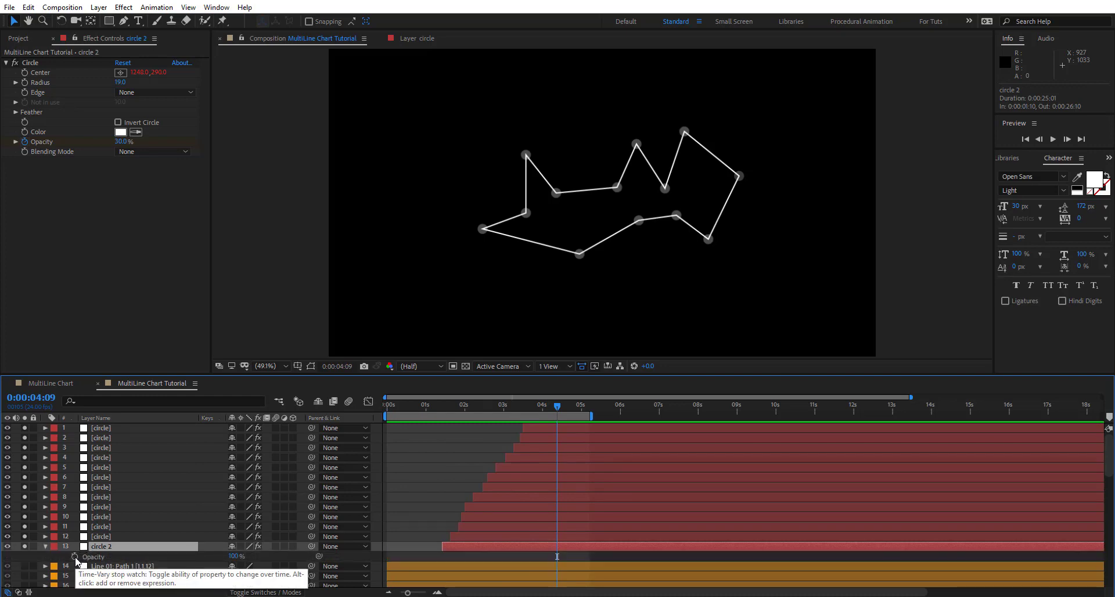
left_click(503, 409)
left_click_drag(502, 410, 518, 410)
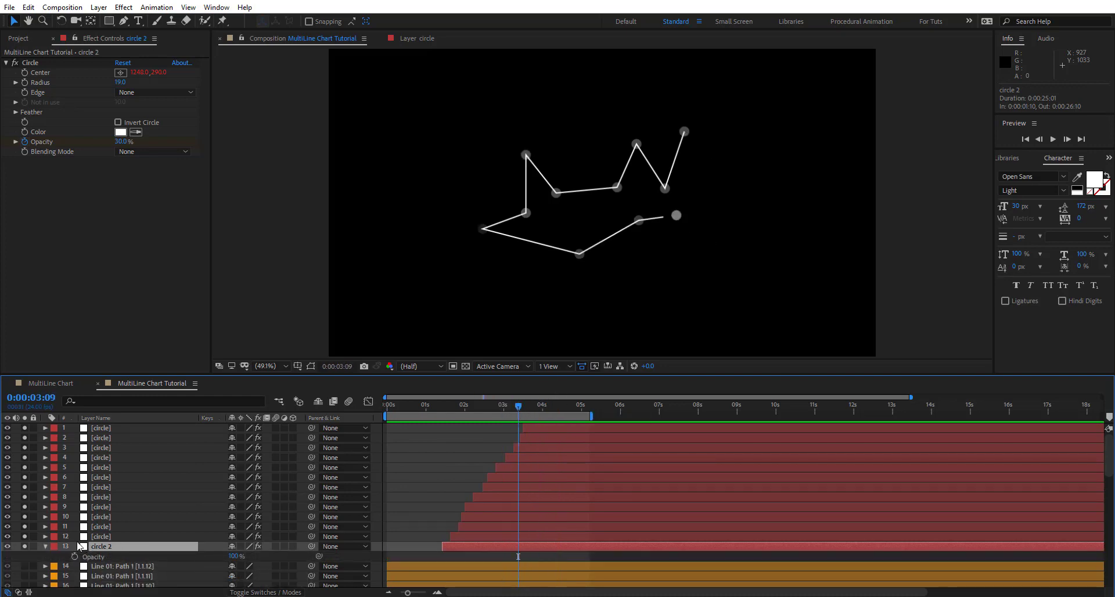
left_click(74, 557)
left_click(234, 556)
type("30")
key("Return")
Add circle 2 Opacity keyframes of 70% at about 0:00:03:13 and 30% about four frames after that.
key("Page_Down")
key("Page_Down")
key("Page_Down")
key("Page_Down")
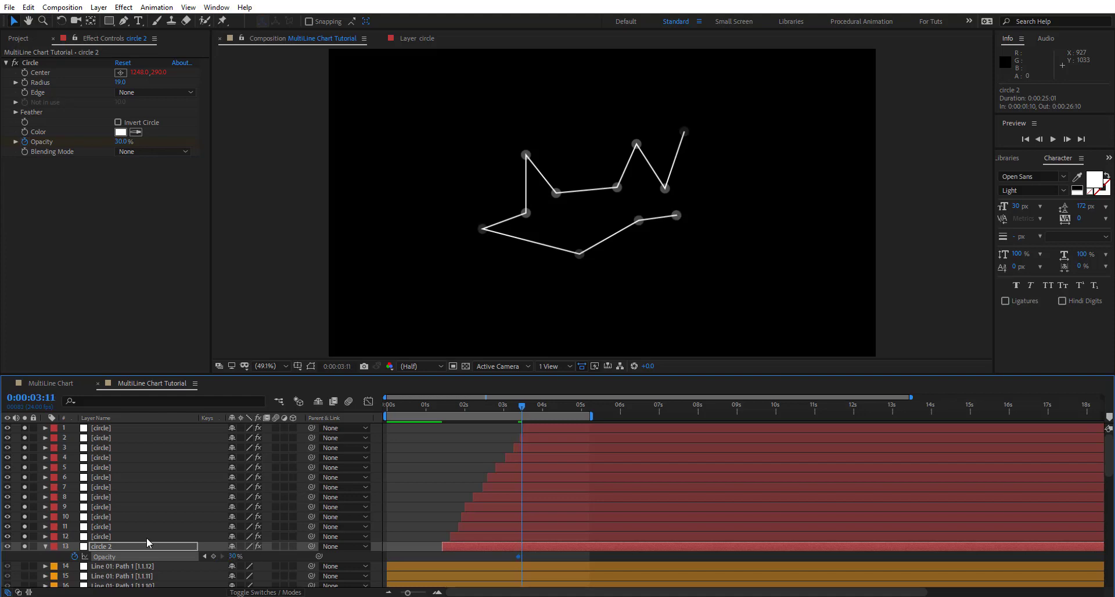
left_click(234, 556)
type("70")
key("Return")
key("Page_Down")
key("Page_Down")
key("Page_Down")
key("Page_Down")
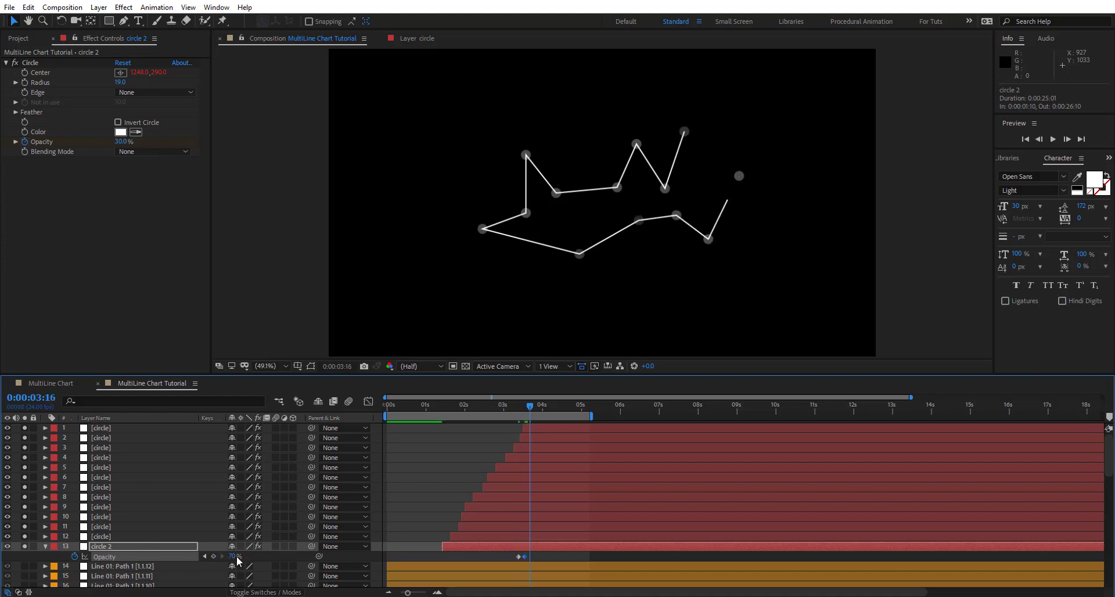
left_click(235, 557)
type("0")
Reveal circle 2's animated properties and shift its three layer Opacity keyframes back to around 0:00:02:14.
left_click_drag(530, 407, 524, 407)
key("u")
left_click_drag(491, 581, 491, 578)
Add the expression loopOut(type = "cycle", numKeyframes = 0) to circle 2's layer Opacity.
left_click(74, 576, "alt")
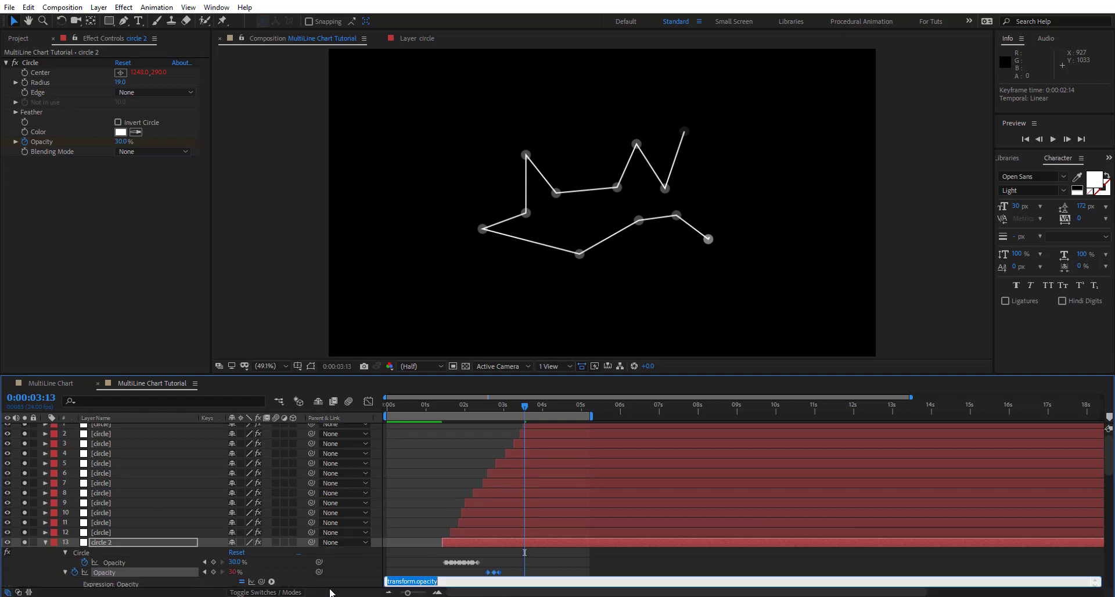
left_click(271, 583)
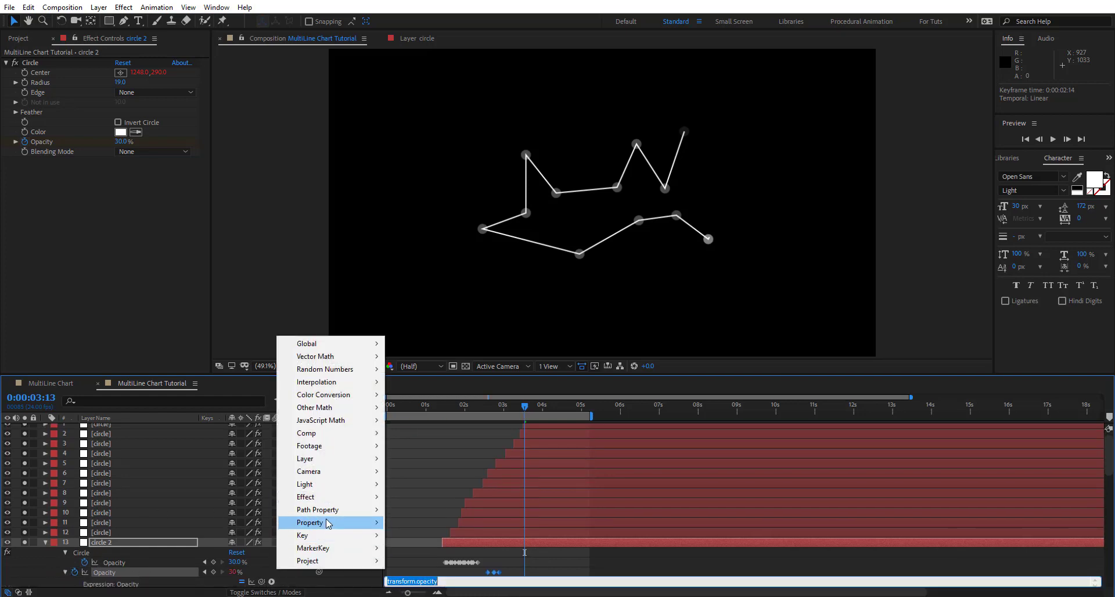
mouse_move(328, 522)
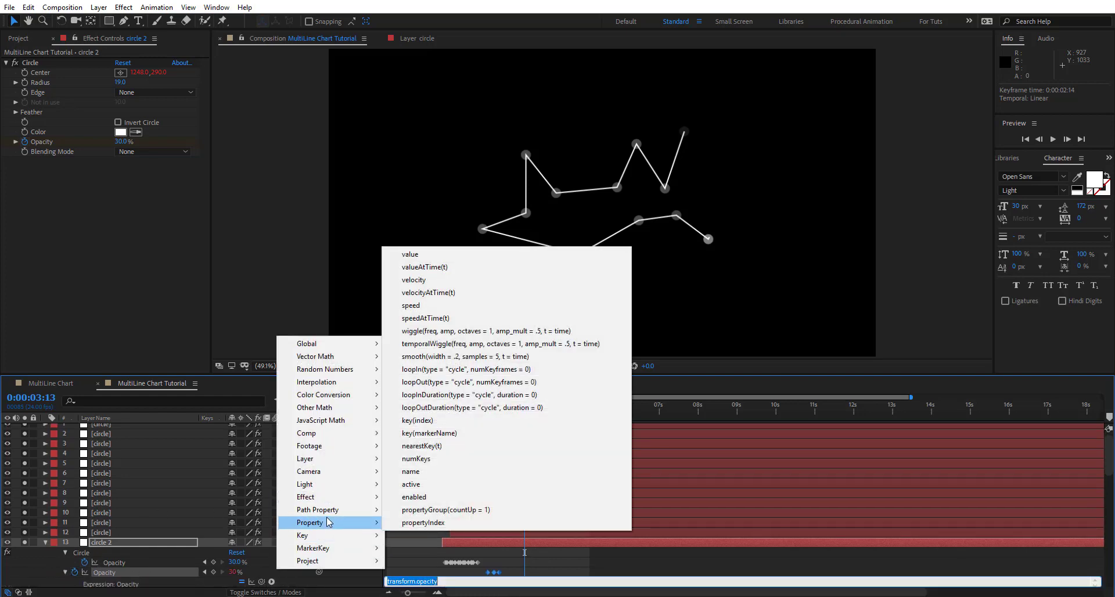
left_click(462, 383)
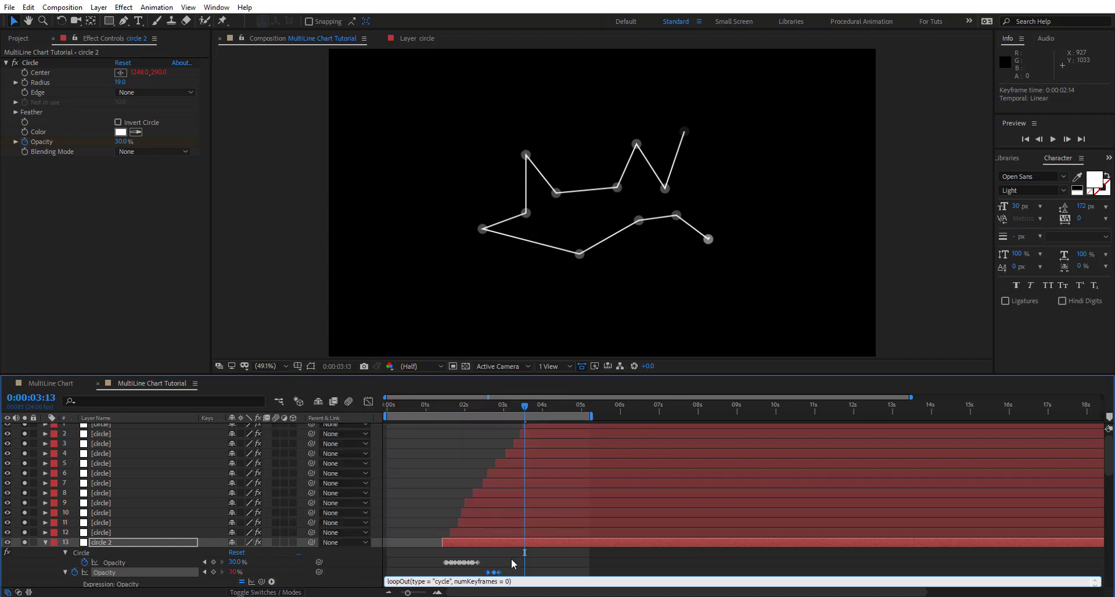
left_click_drag(512, 568, 479, 582)
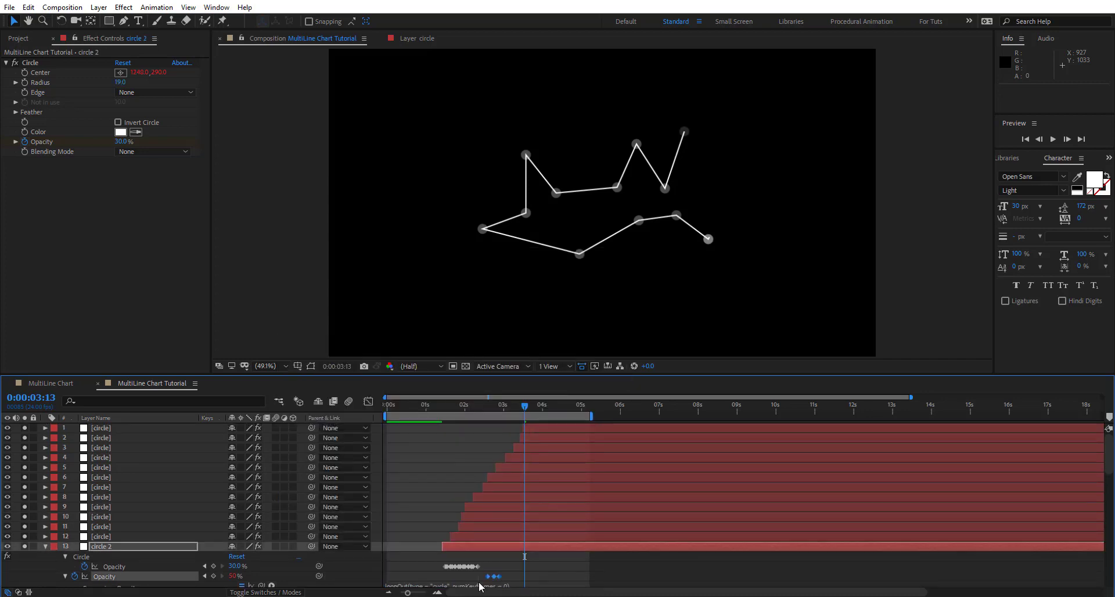
Paste circle 2's looping Opacity animation onto circle layers 1 to 12 and move the keyframes to start at about 0:00:04:13.
left_click(508, 538)
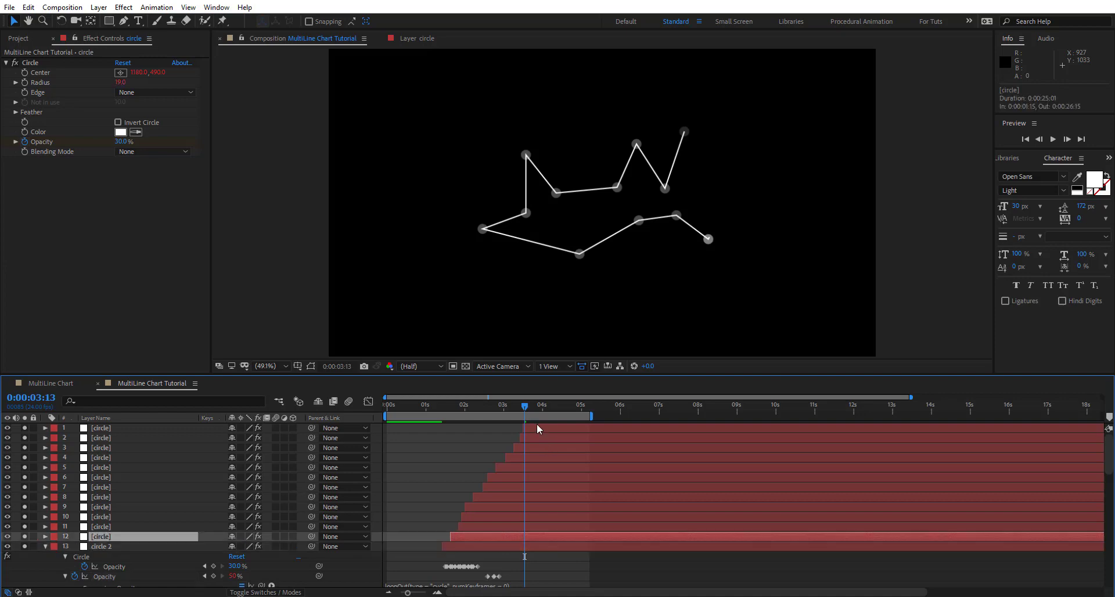
left_click(537, 426)
left_click(496, 532, "shift")
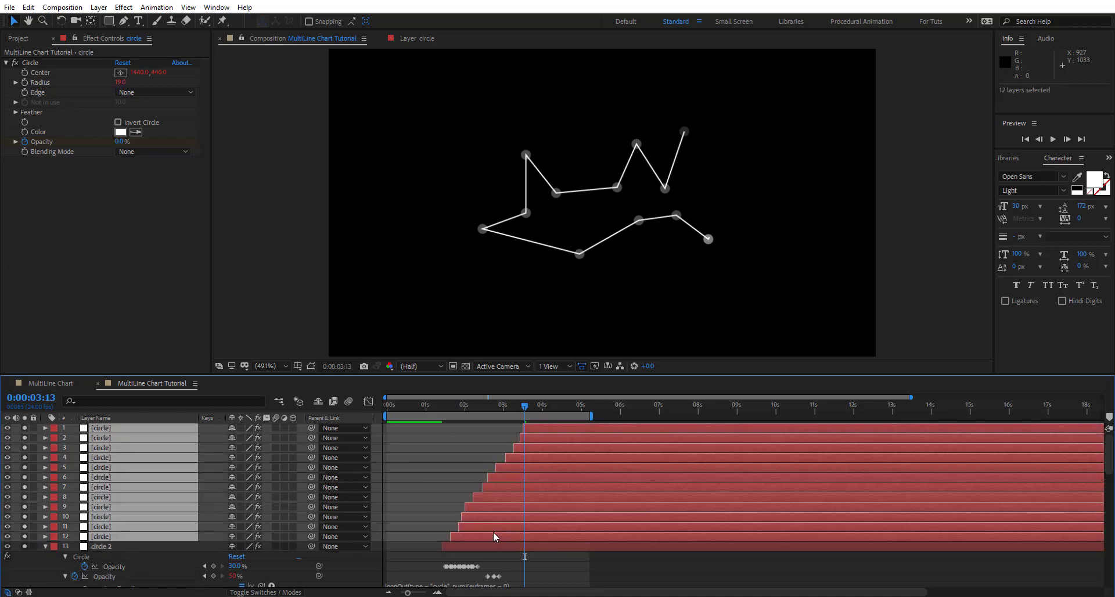
key("ctrl+v")
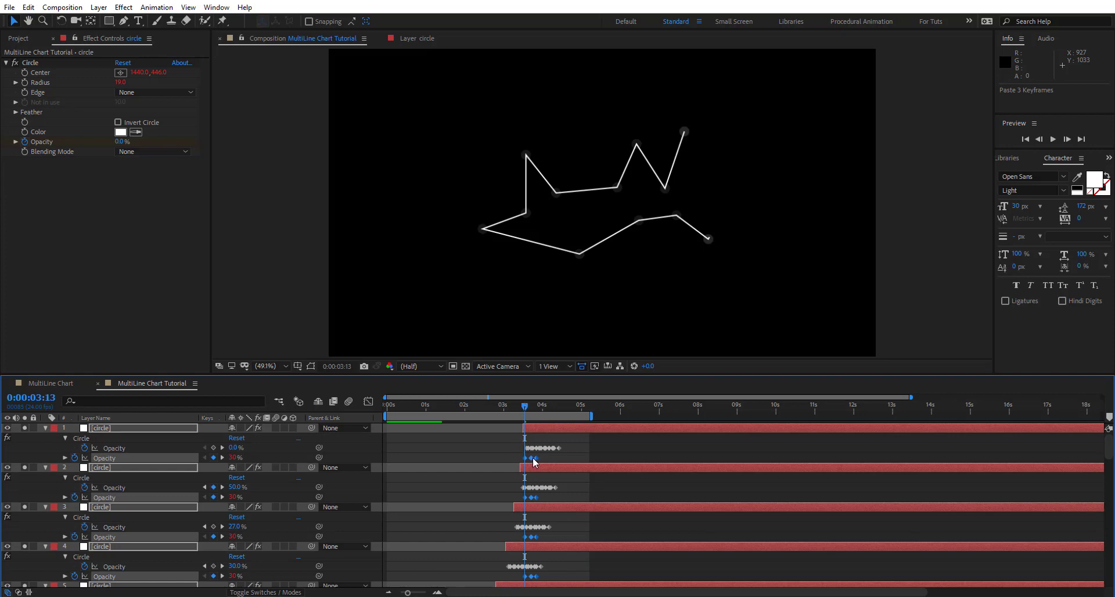
left_click_drag(532, 458, 570, 458)
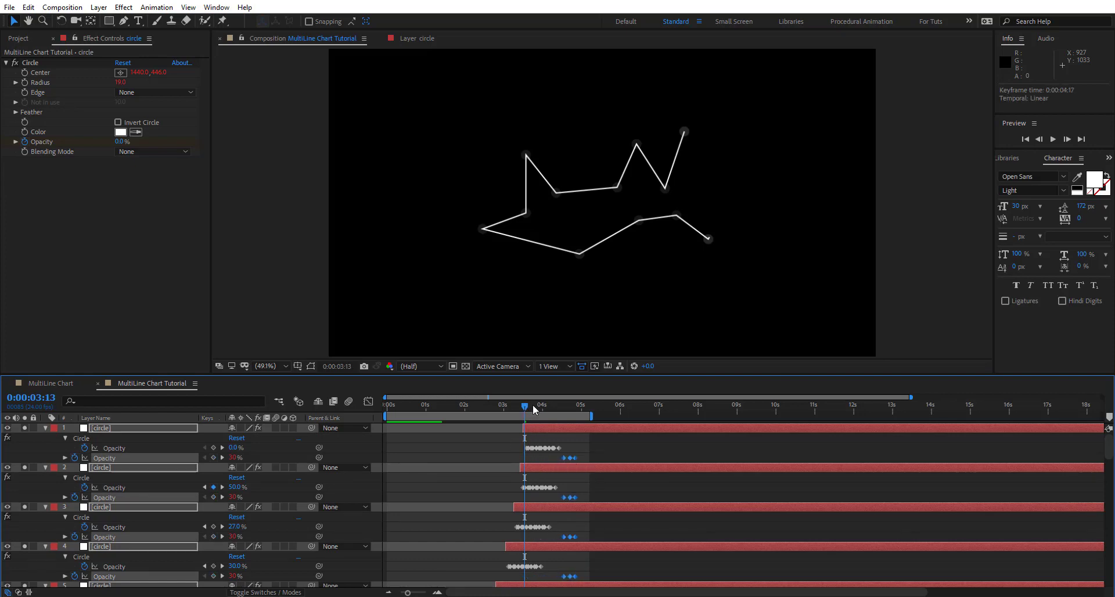
Collapse the circle layers' properties and preview the looping circle flicker from the composition's start.
left_click_drag(525, 407, 690, 417)
key("Home")
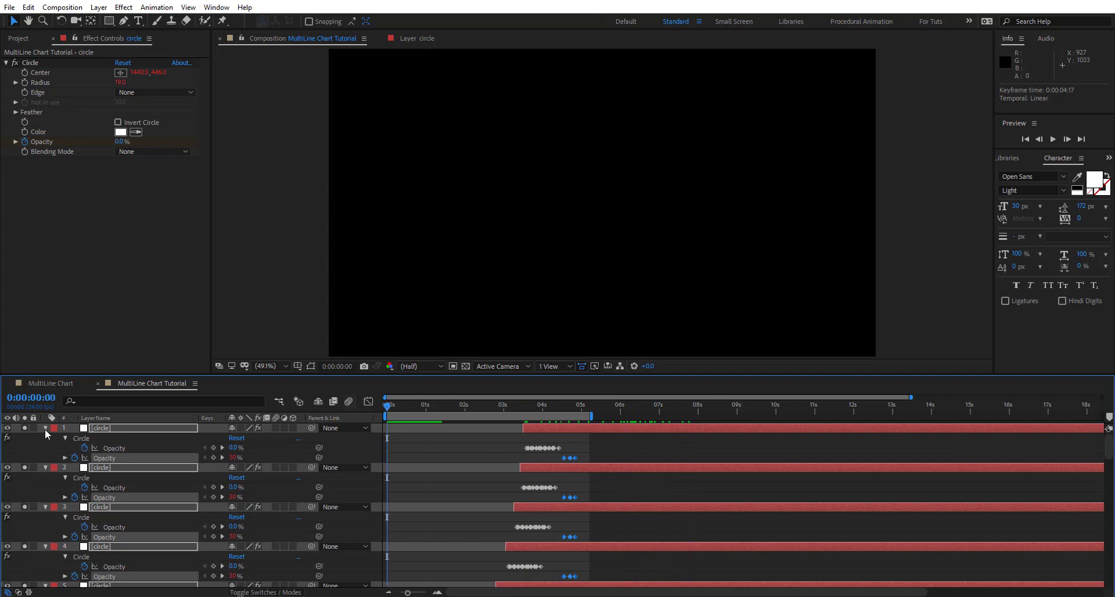
left_click(45, 429)
key("space")
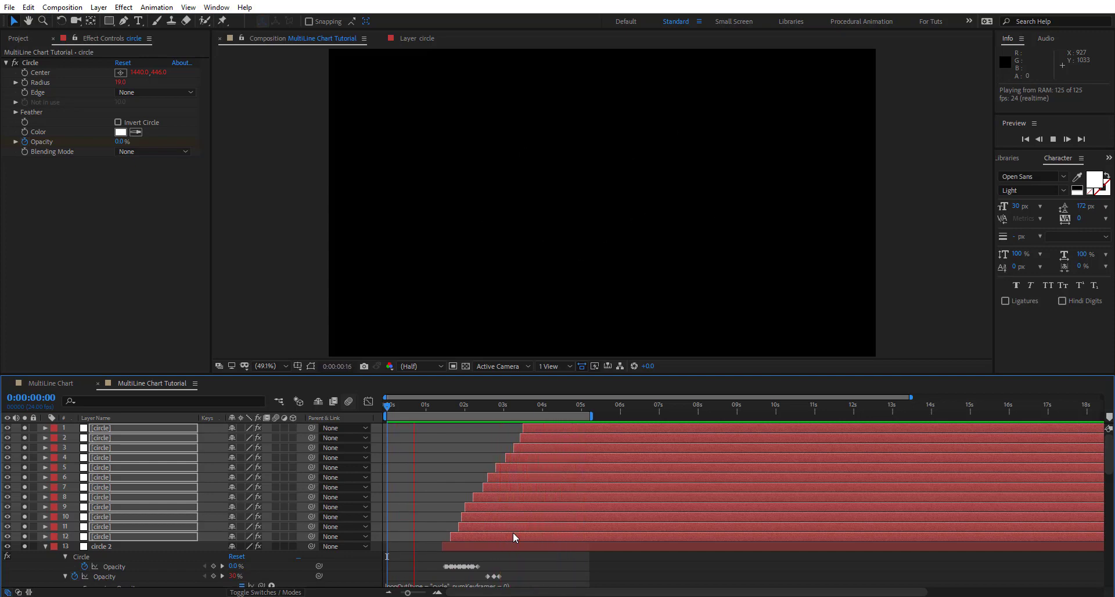
left_click_drag(388, 413, 435, 409)
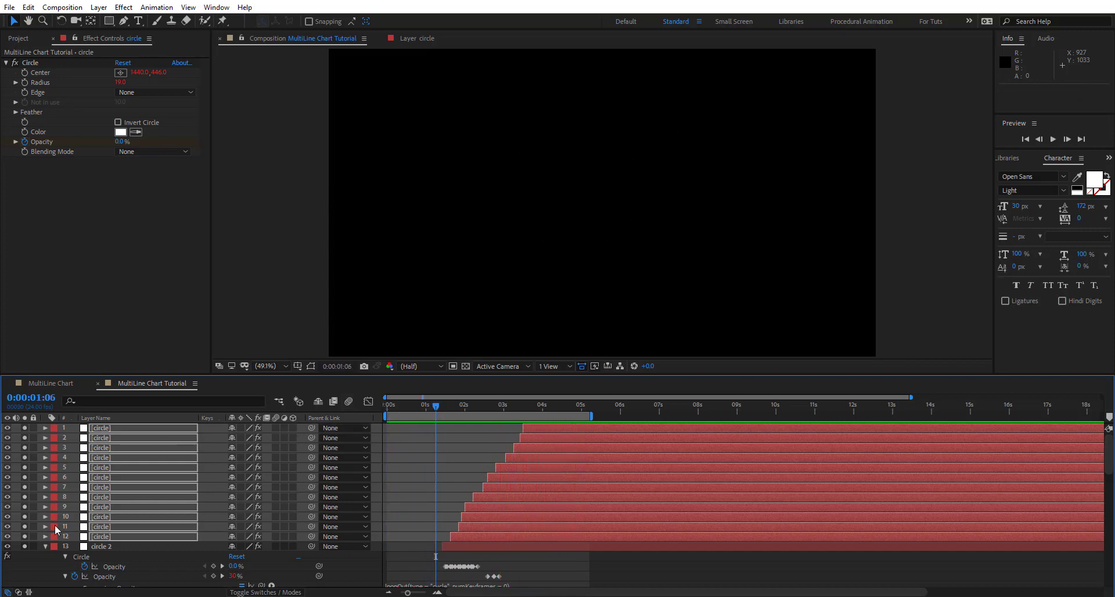
Collapse circle 2 and unsolo the circle layers, path nulls and Line 01 to show the whole chart at about 0:00:02:15.
left_click(45, 546)
left_click(538, 557)
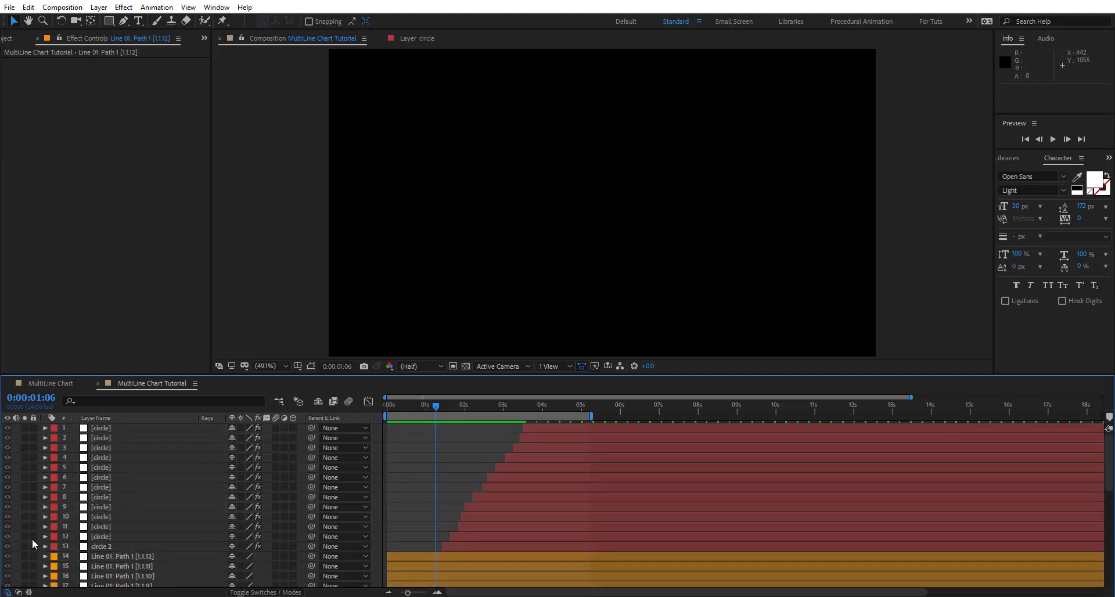
scroll(34, 514, "down", 6)
left_click(25, 506)
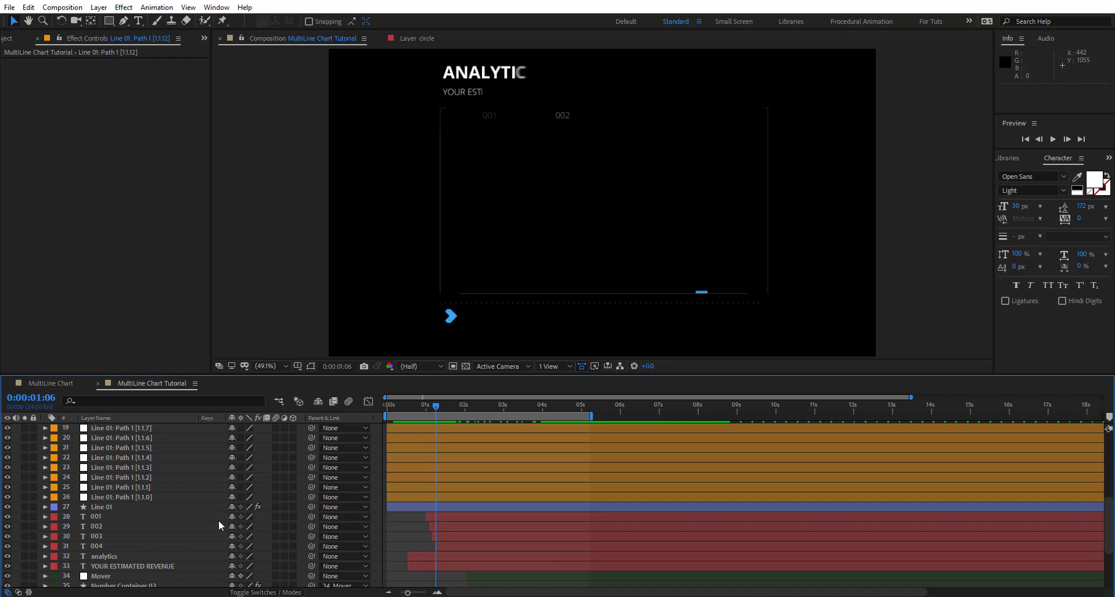
scroll(175, 474, "up", 3)
scroll(459, 399, "up", 3)
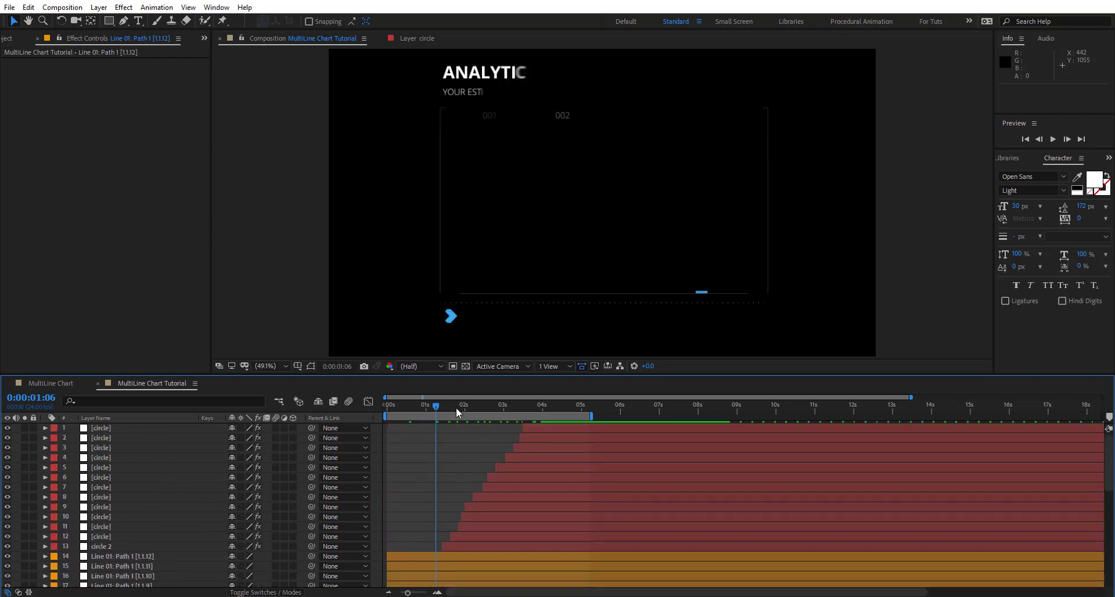
left_click_drag(456, 407, 489, 407)
Duplicate Line 01 with its path nulls and all circle layers, and place the copies at the top of the layer stack.
scroll(122, 477, "down", 5)
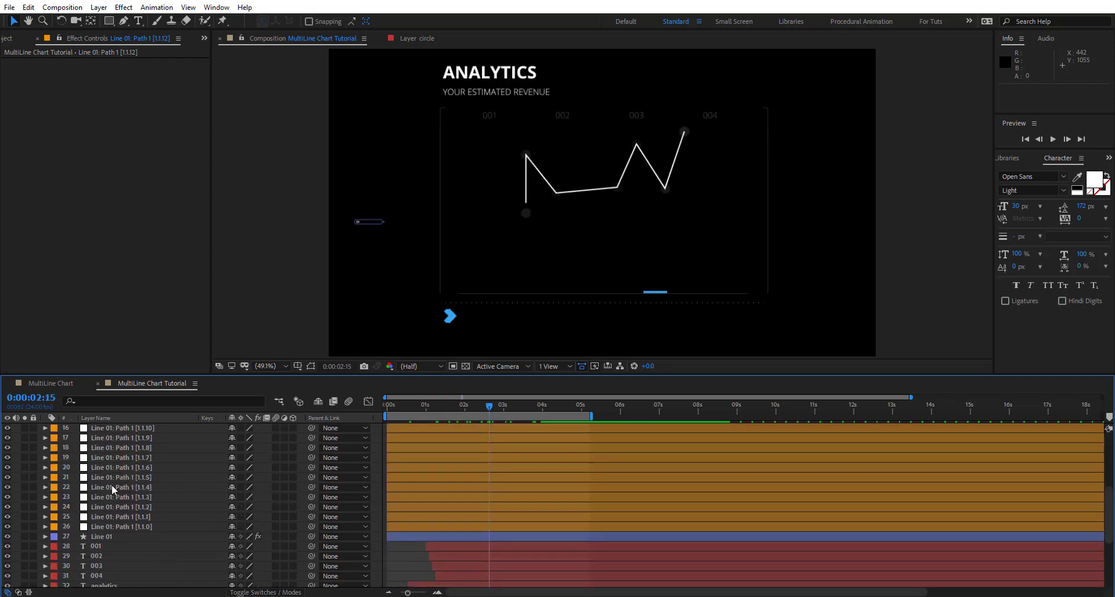
left_click(100, 537)
scroll(123, 433, "up", 5)
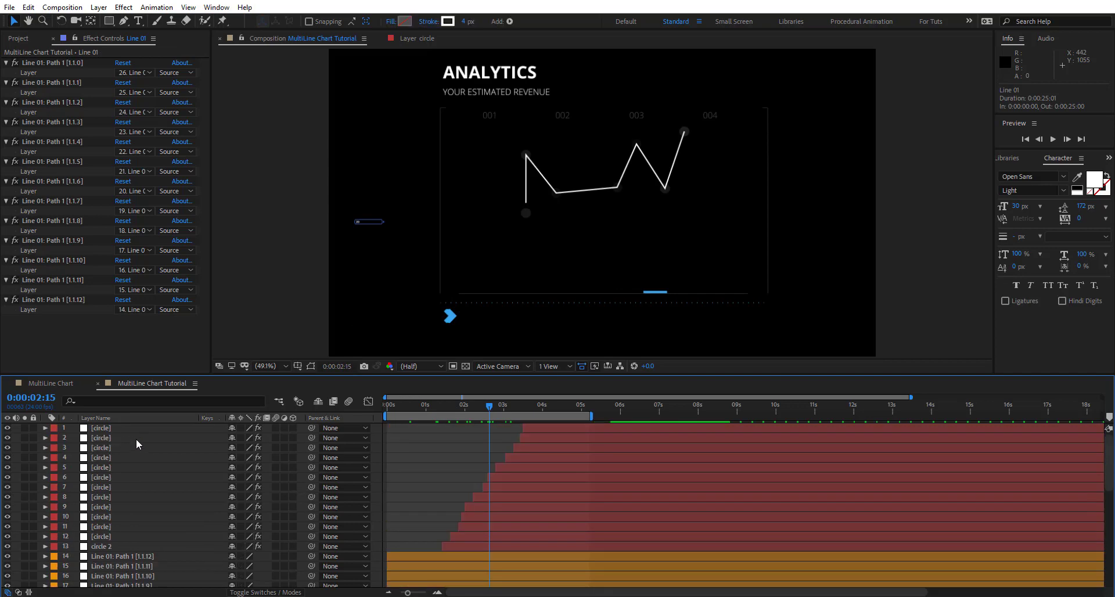
key("ctrl+a")
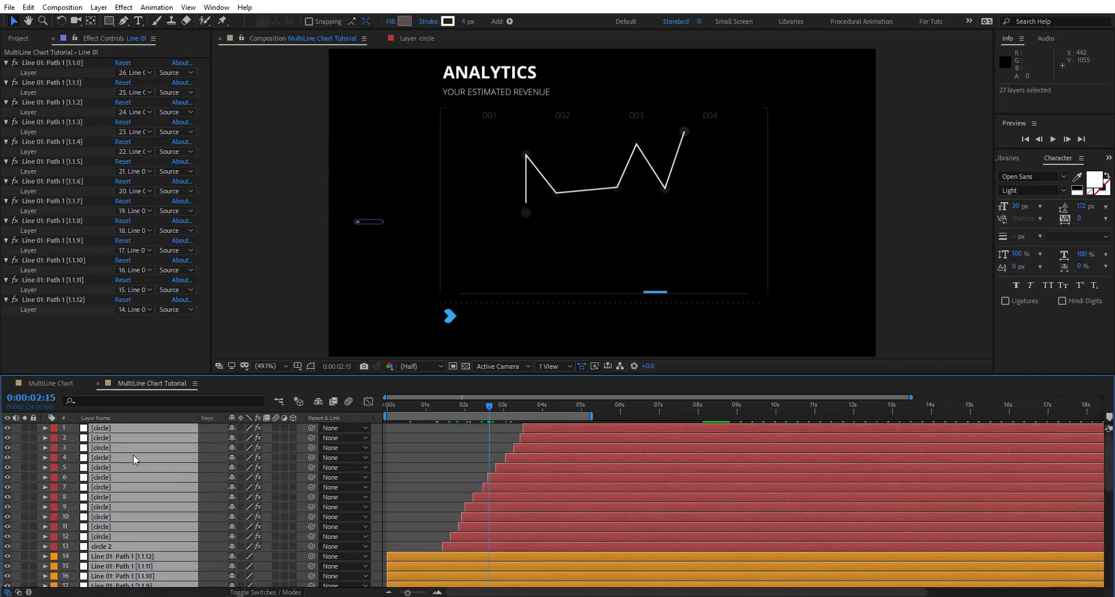
key("ctrl+d")
left_click_drag(110, 447, 114, 435)
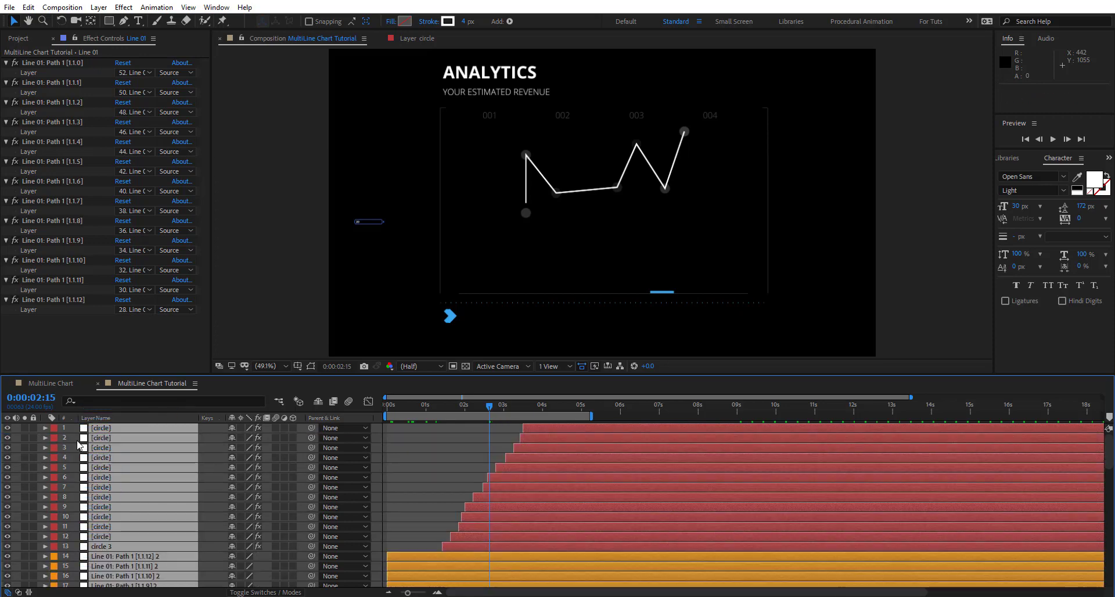
Set the label colour of the duplicated layers to Blue.
left_click(54, 447)
left_click(92, 332)
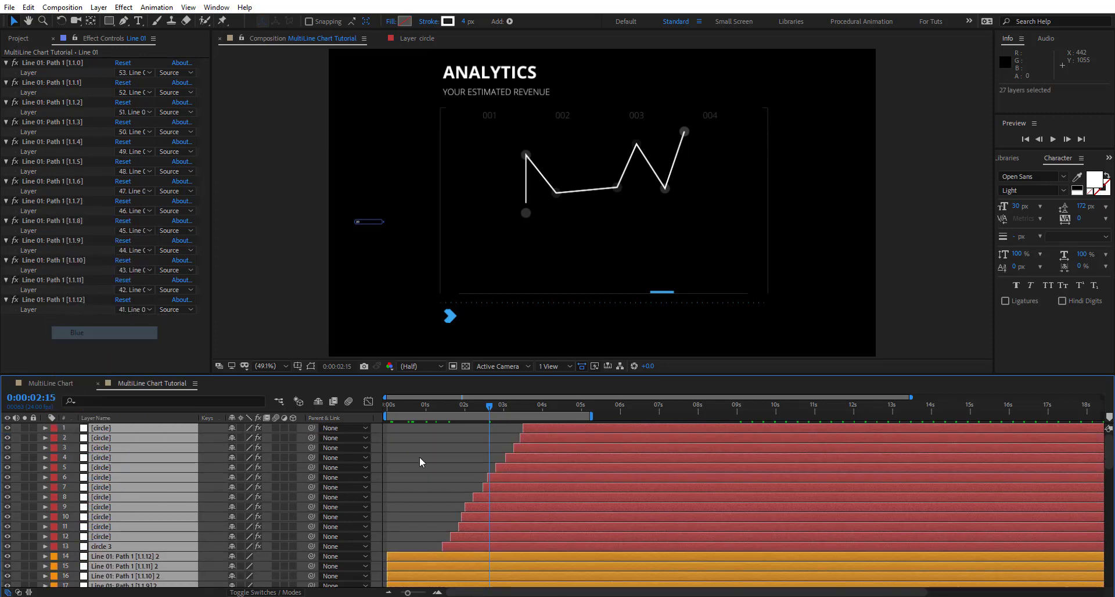
left_click(441, 476)
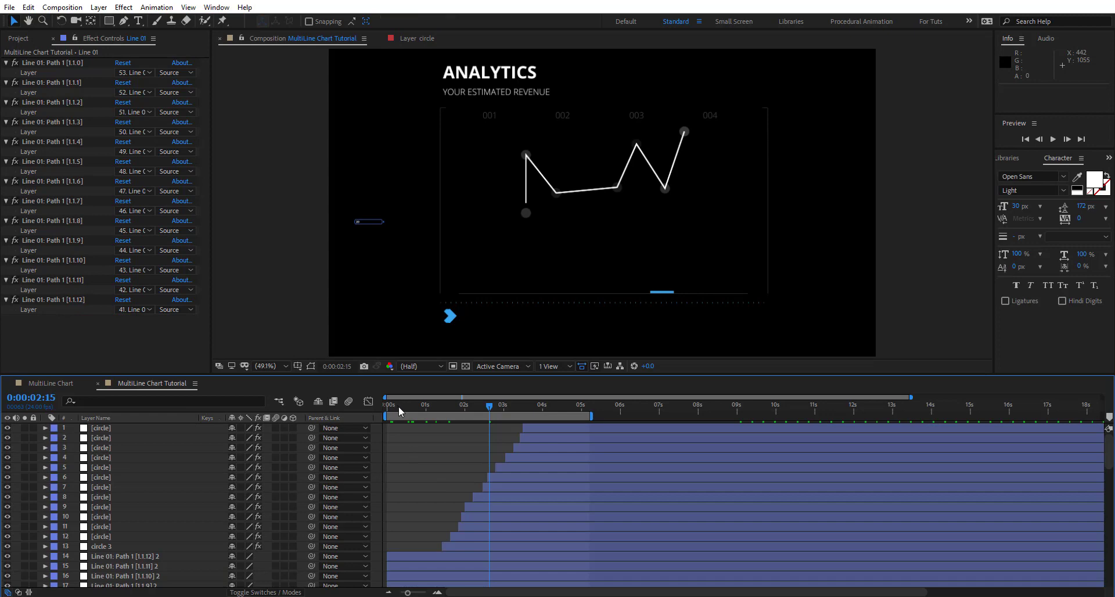
Change Line 02's stroke colour to the blue of the chart's arrows, with the time at about 0:00:03:09.
left_click_drag(398, 406, 519, 409)
scroll(444, 463, "down", 5)
scroll(444, 464, "up", 5)
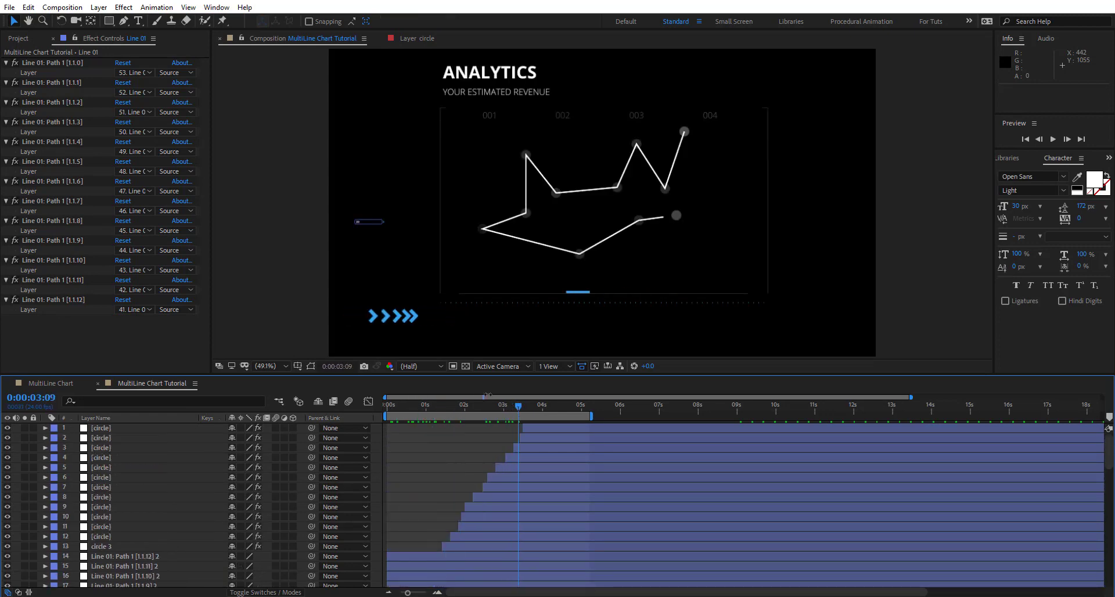
scroll(101, 509, "down", 5)
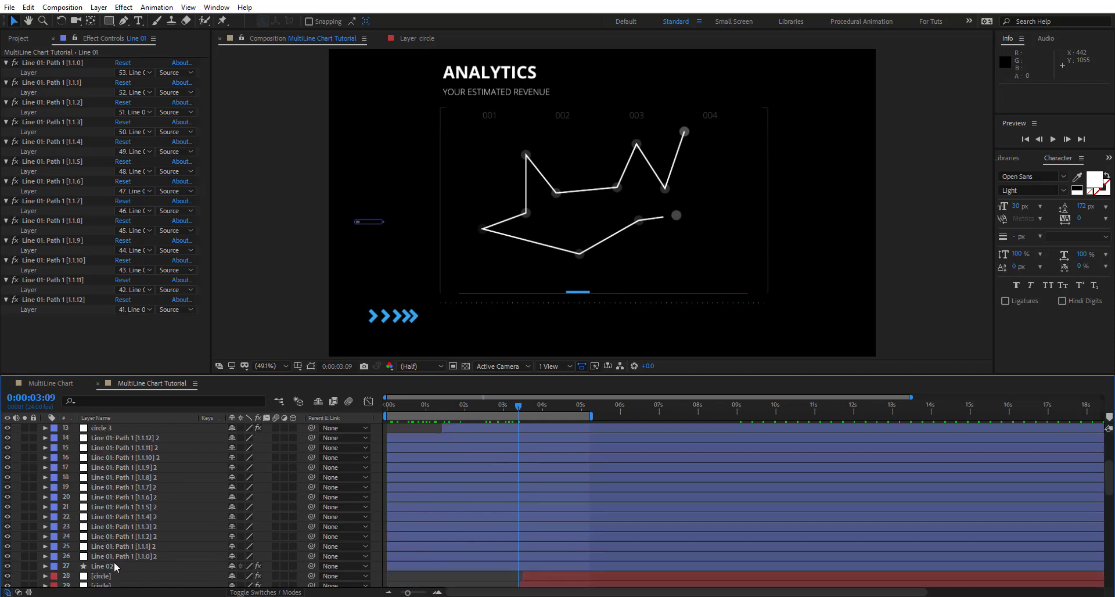
left_click(112, 566)
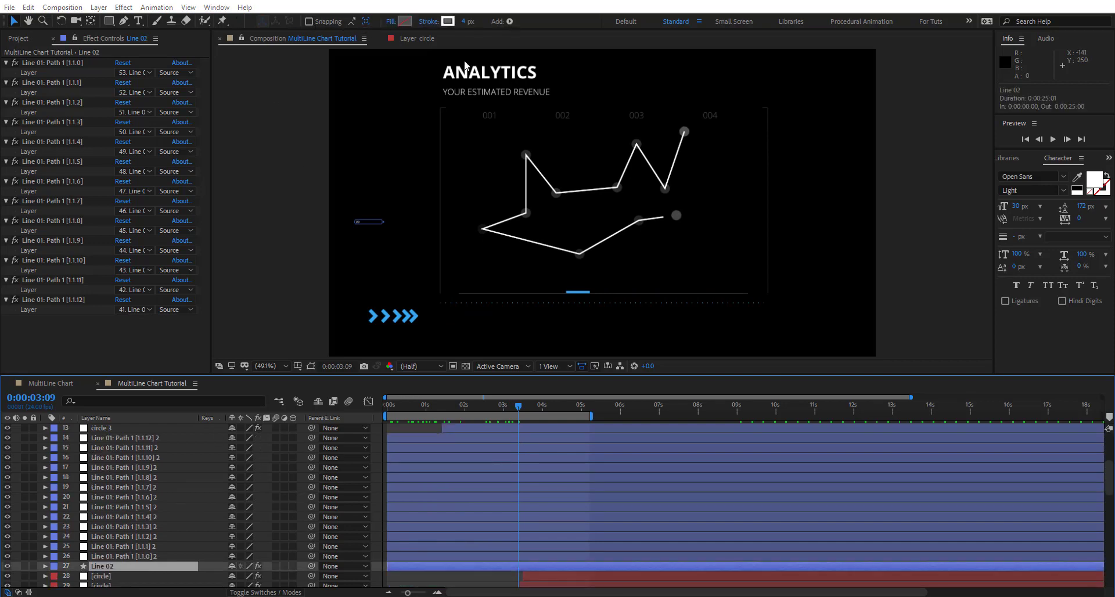
left_click(448, 22)
type("37A7EE")
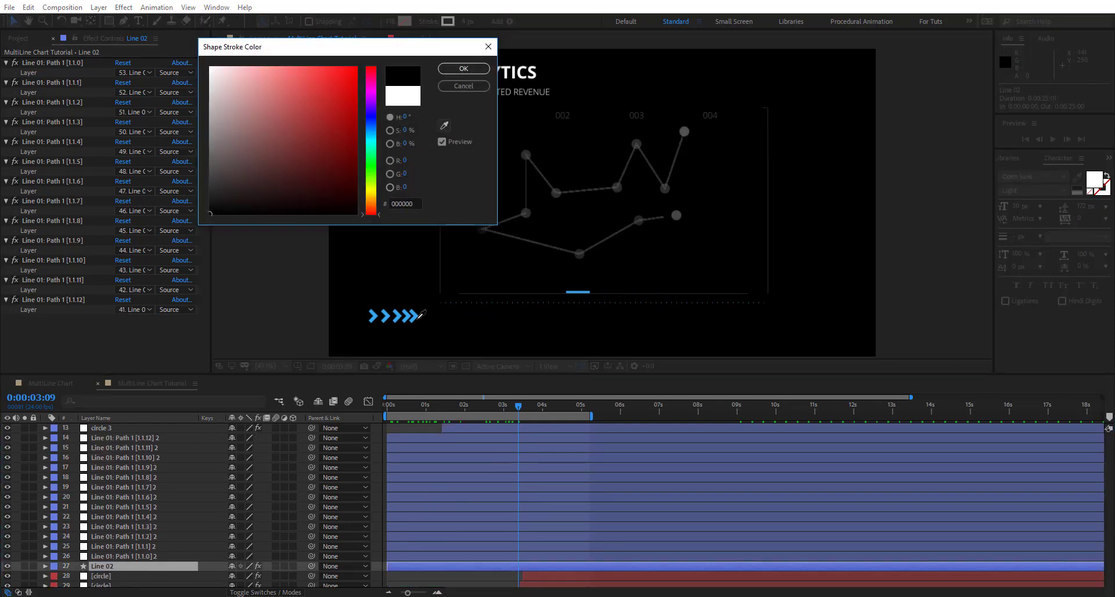
left_click(462, 68)
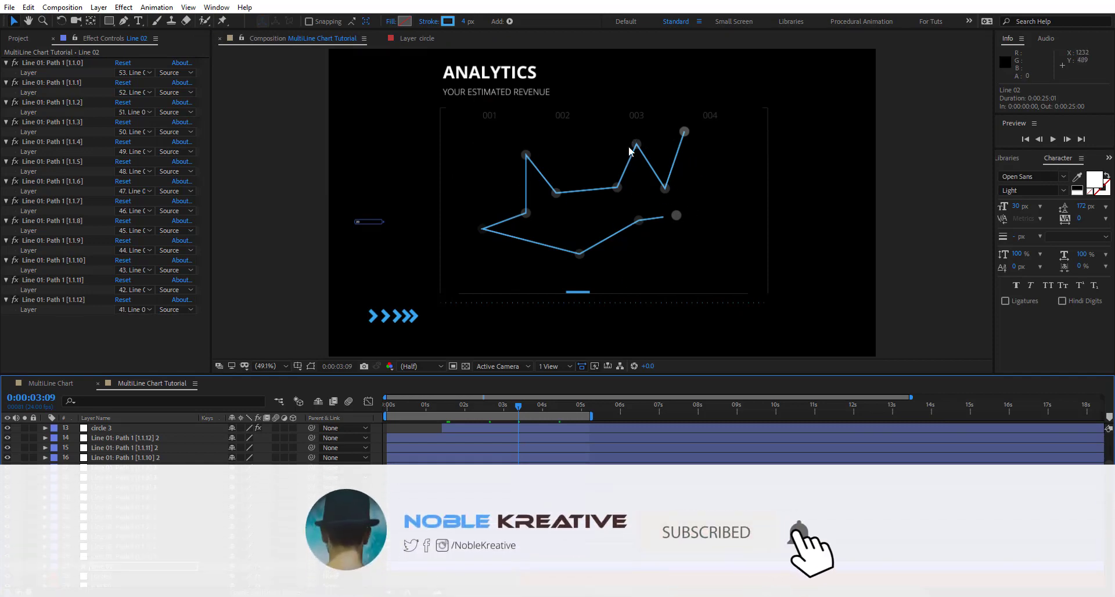
Select circle layer 3 in the duplicated group and enlarge the timeline to fill the workspace.
scroll(119, 534, "up", 3)
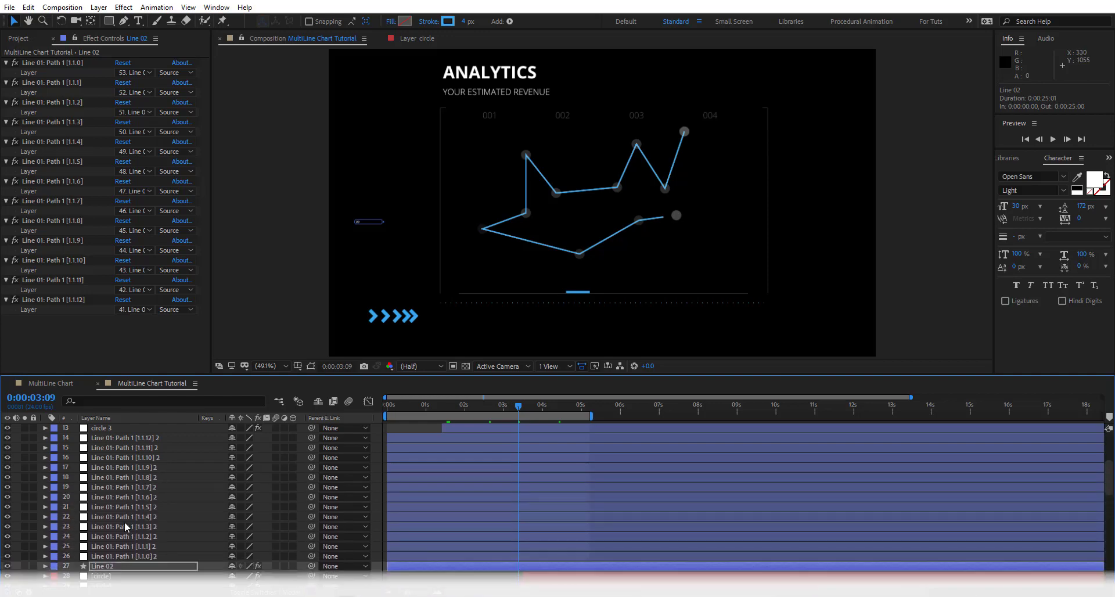
scroll(129, 450, "up", 3)
left_click(127, 447)
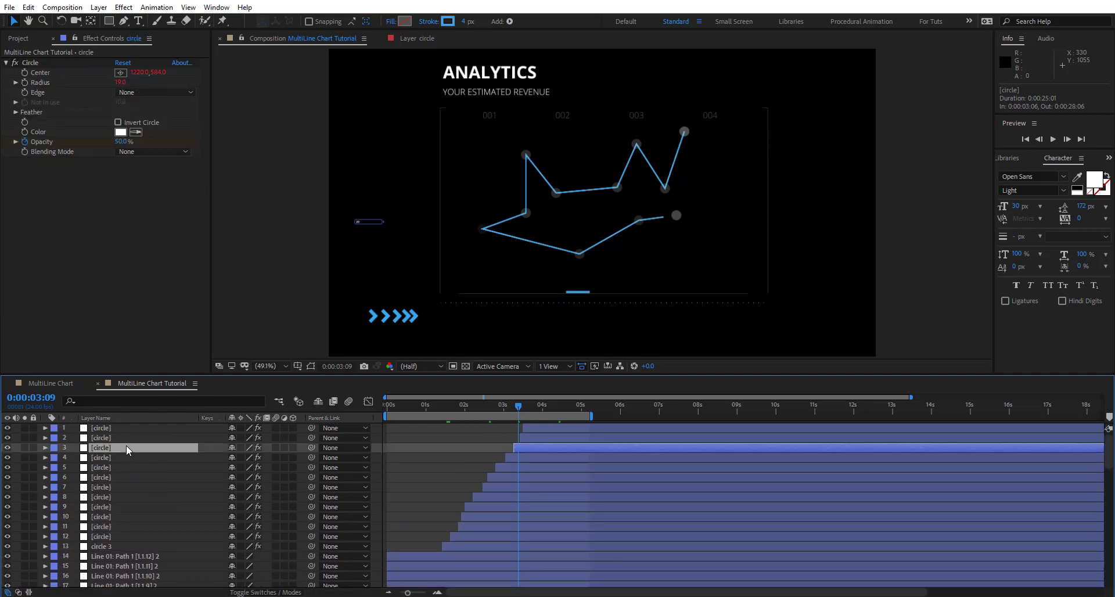
key("grave")
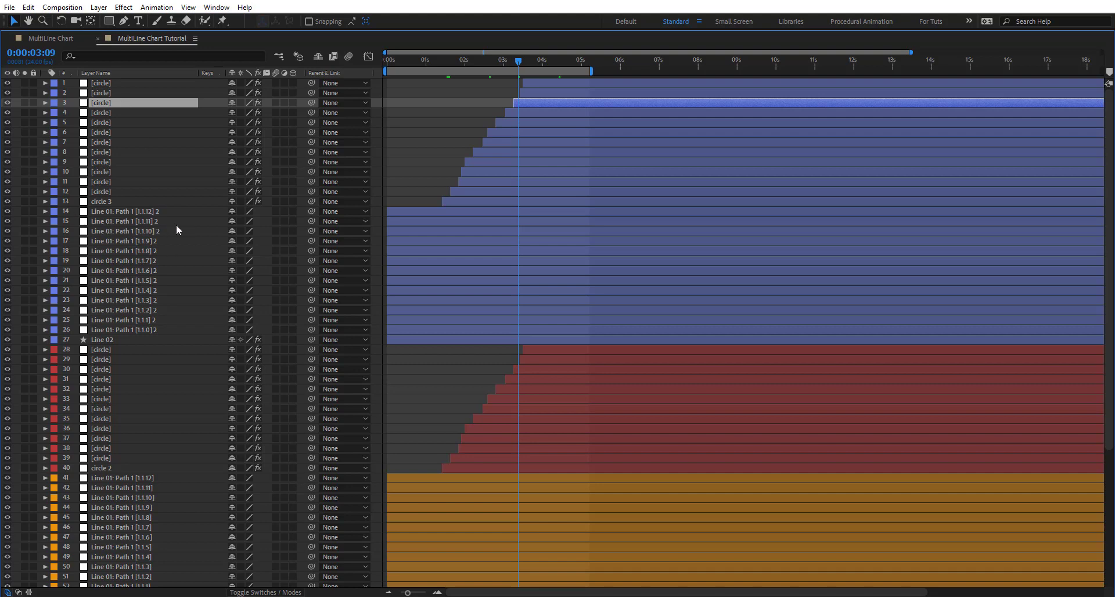
Show the Position of all duplicated path nulls and link circle 3's Center to the position of Line 01: Path 1 [1.1.0] 2.
left_click(147, 331)
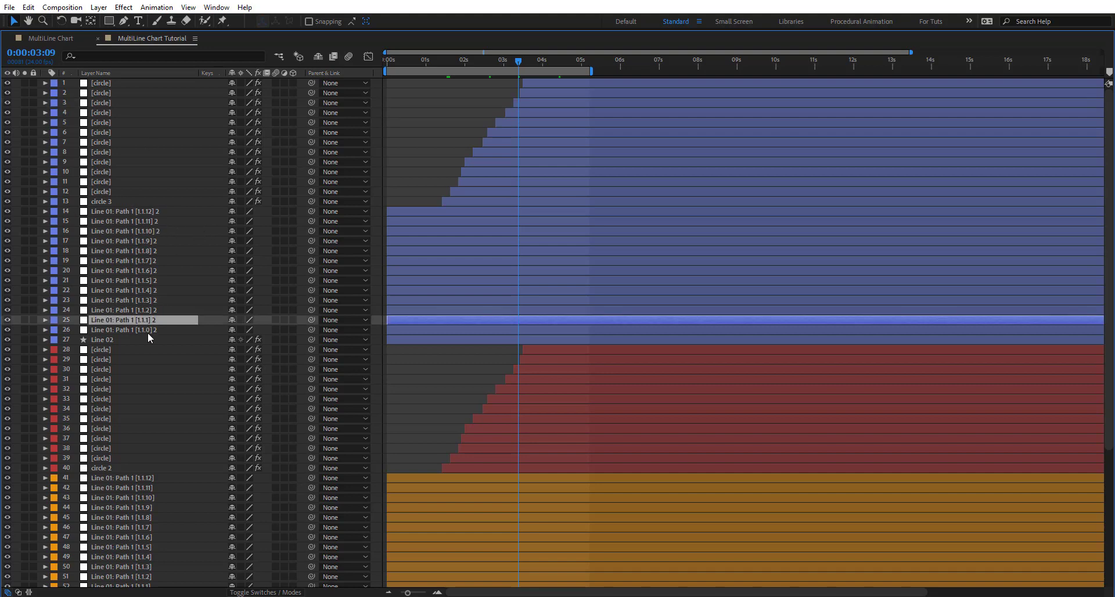
left_click(162, 210, "shift")
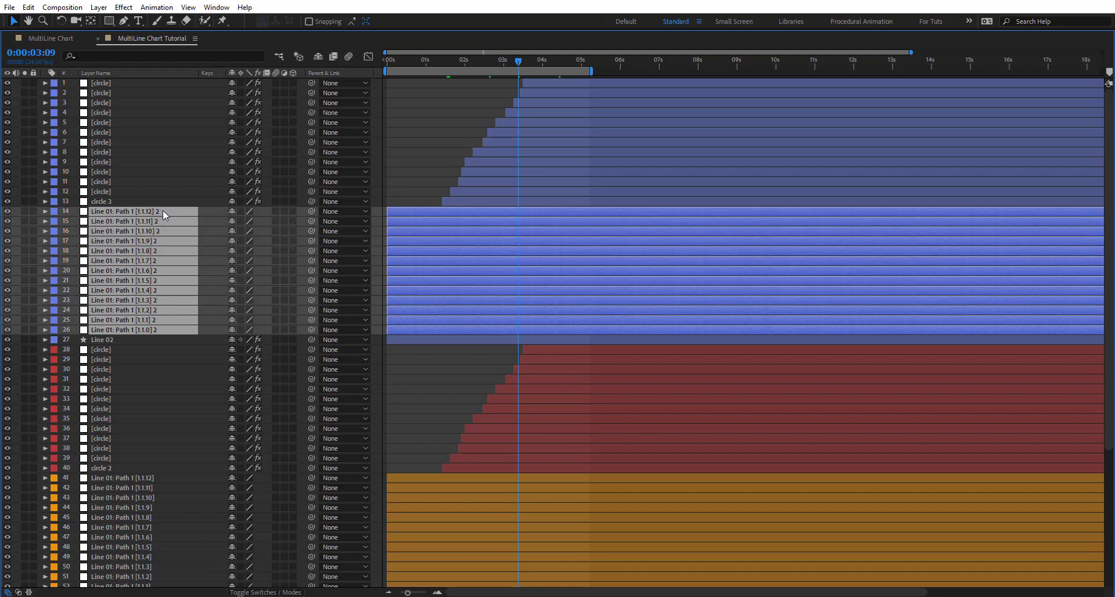
key("p")
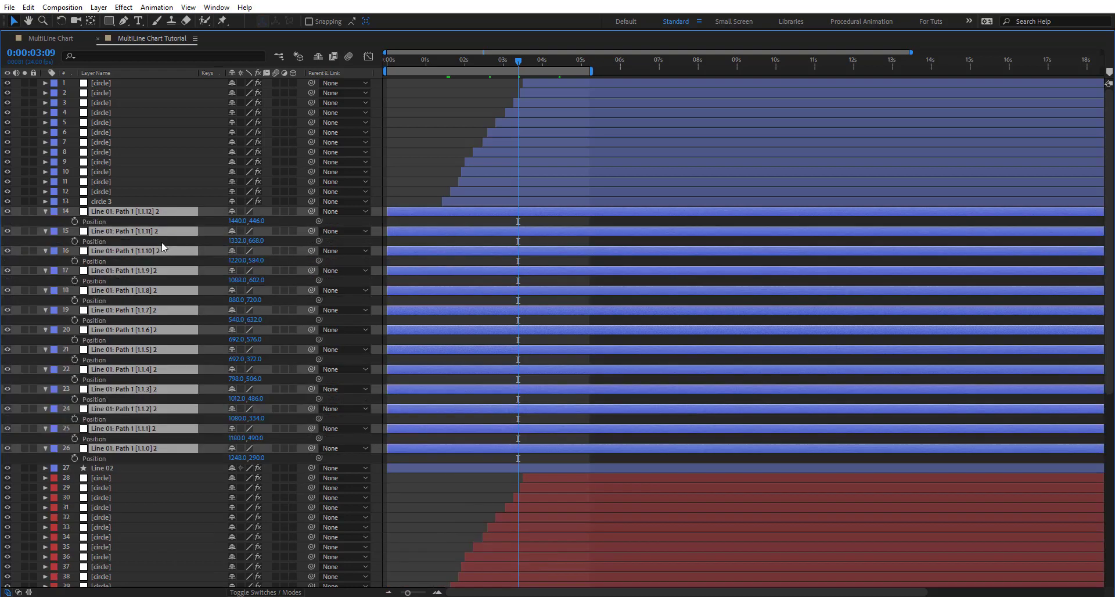
left_click(115, 201)
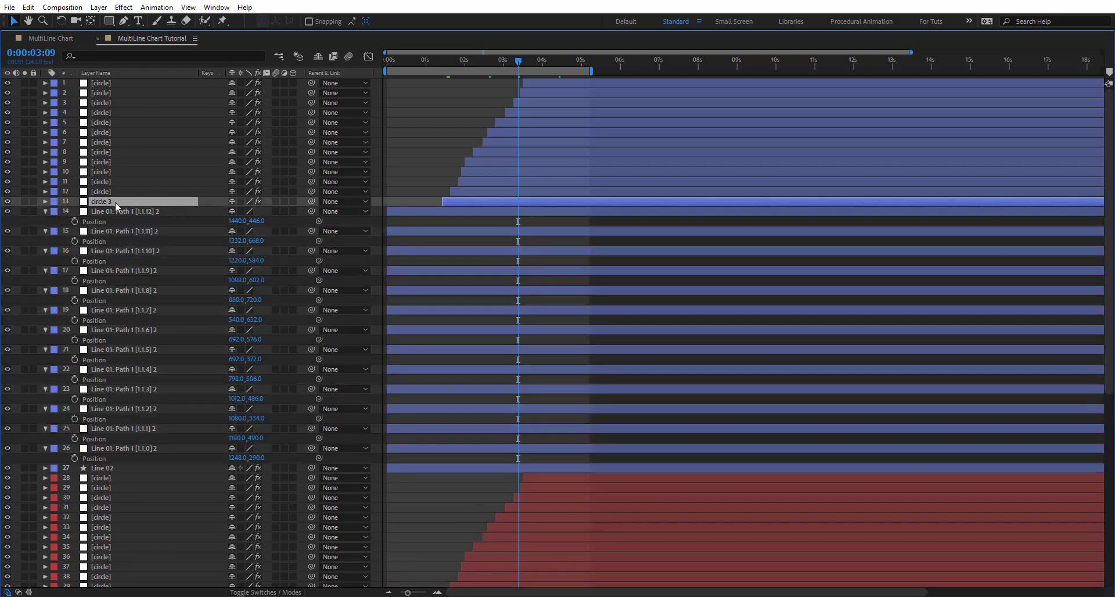
key("e")
key("e")
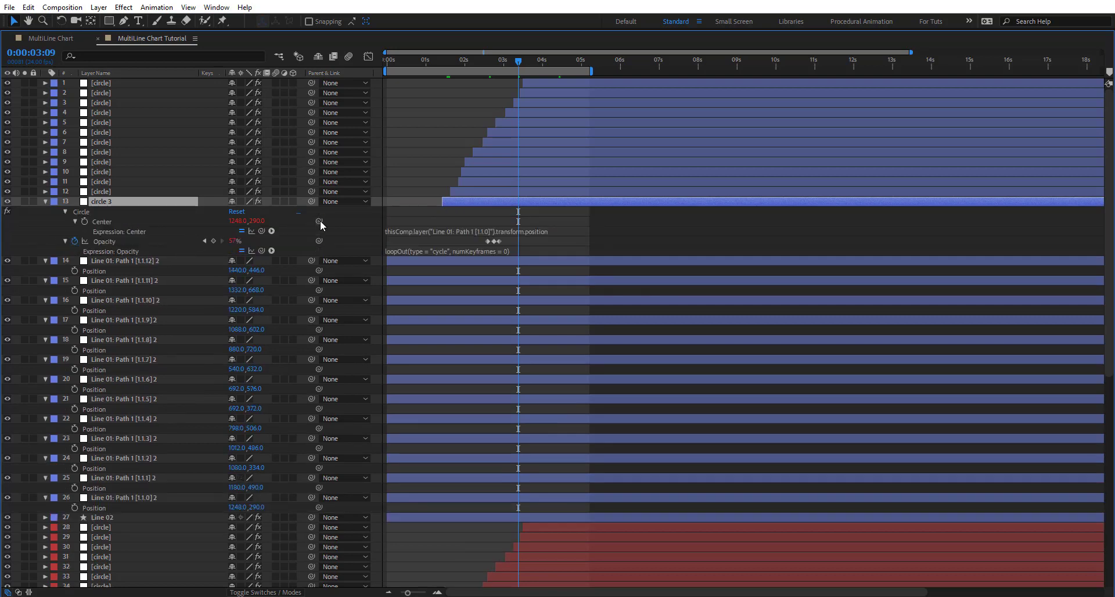
left_click_drag(319, 221, 102, 508)
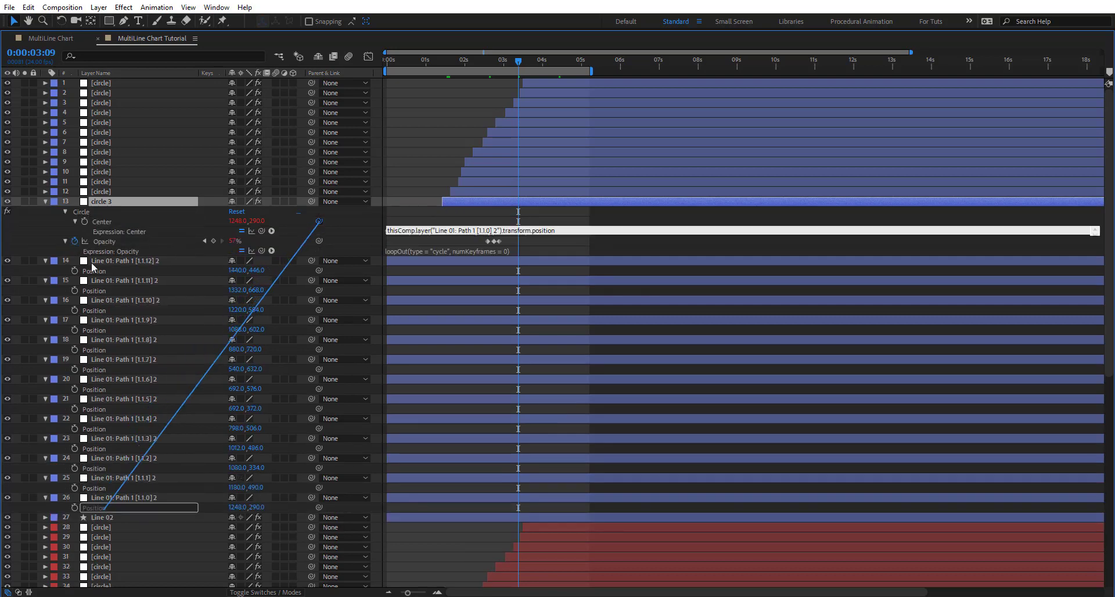
Link the Center of circle layer 12 to the position of duplicated null [1.1.1] 2.
left_click(94, 191)
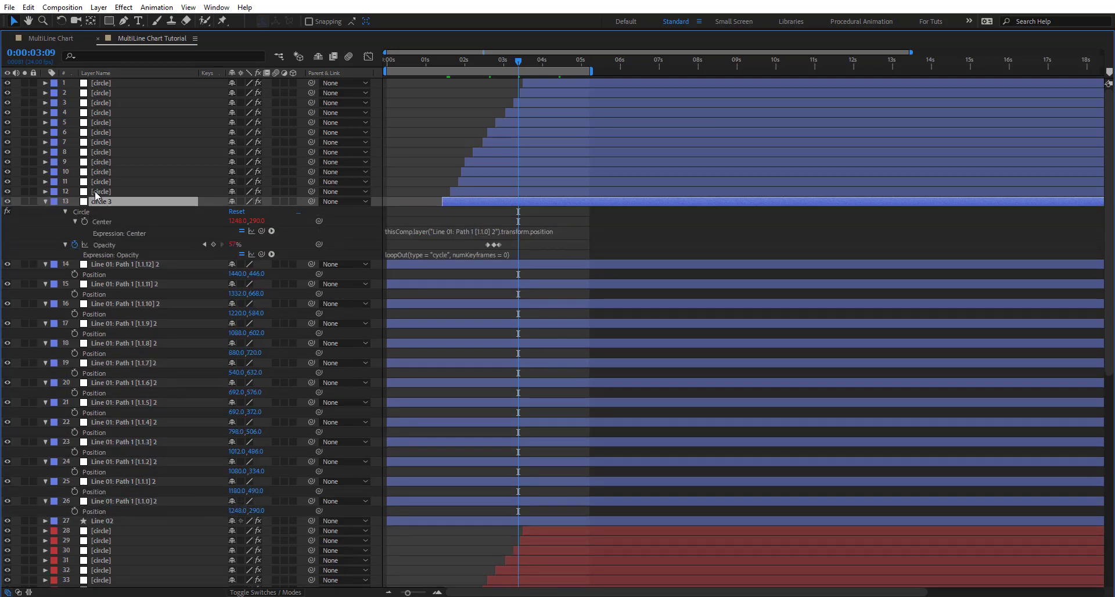
left_click(100, 192)
key("e")
key("e")
left_click_drag(320, 212, 115, 561)
left_click(45, 192)
left_click(46, 201)
Link the Centers of circle layers 11, 10 and 9 to the positions of nulls [1.1.2] 2, [1.1.3] 2 and [1.1.4] 2 respectively.
left_click(99, 182)
key("e")
key("e")
left_click_drag(320, 202, 100, 542)
left_click(99, 172)
key("u")
left_click(100, 162)
key("u")
left_click_drag(319, 182, 100, 582)
left_click(46, 229)
left_click(46, 238)
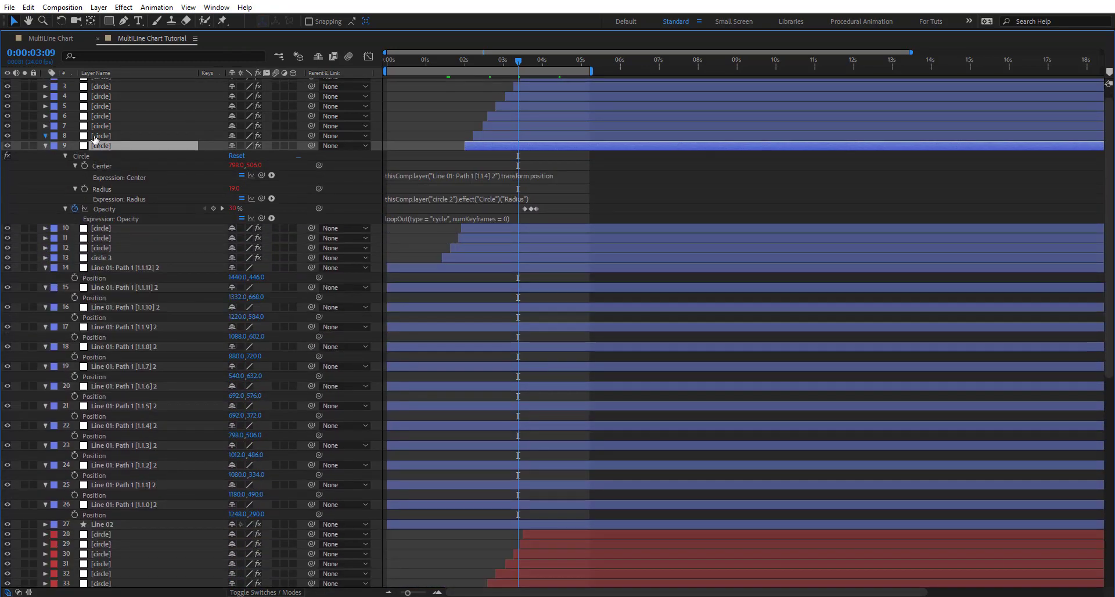
Link the Centers of circle layers 8, 7 and 6 to the positions of nulls [1.1.5] 2, [1.1.6] 2 and [1.1.7] 2.
left_click_drag(319, 156, 107, 541)
left_click(46, 126)
left_click(46, 117)
left_click_drag(319, 136, 107, 580)
left_click(46, 266)
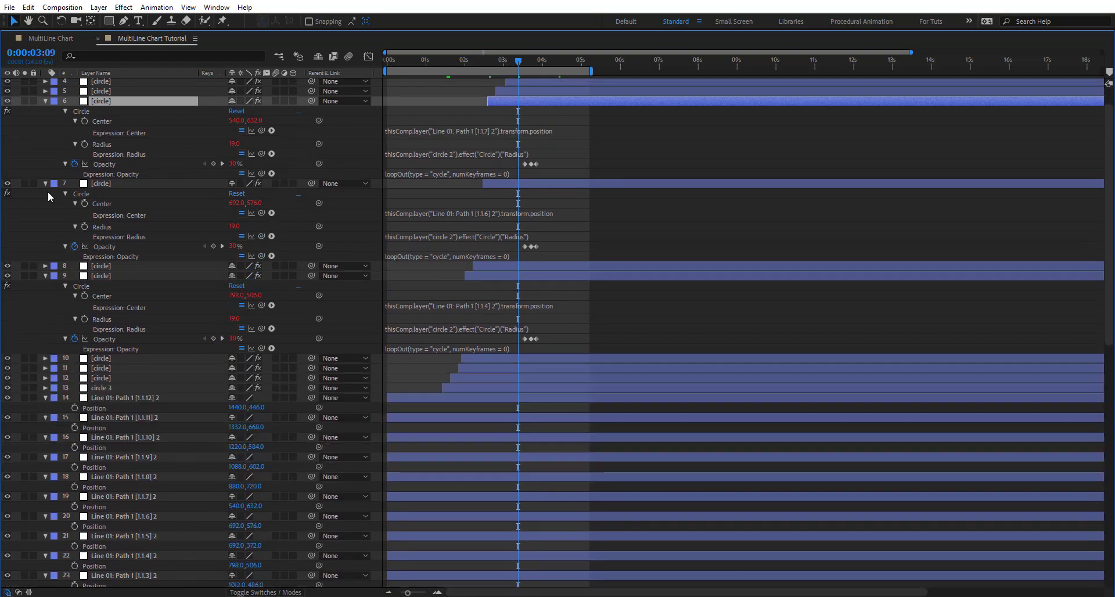
Link the Centers of circle layers 5 to 1 to the positions of nulls [1.1.8] 2 through [1.1.12] 2, in order.
left_click(46, 184)
left_click(46, 203)
left_click(103, 122)
left_click(105, 112)
left_click_drag(319, 142, 97, 499)
left_click(108, 103)
left_click_drag(318, 122, 98, 576)
left_click(110, 94)
left_click(45, 93)
left_click(45, 103)
left_click(104, 83)
left_click_drag(319, 103, 96, 512)
Collapse the properties of all layers, restore the normal workspace layout and deselect everything.
key("ctrl+a")
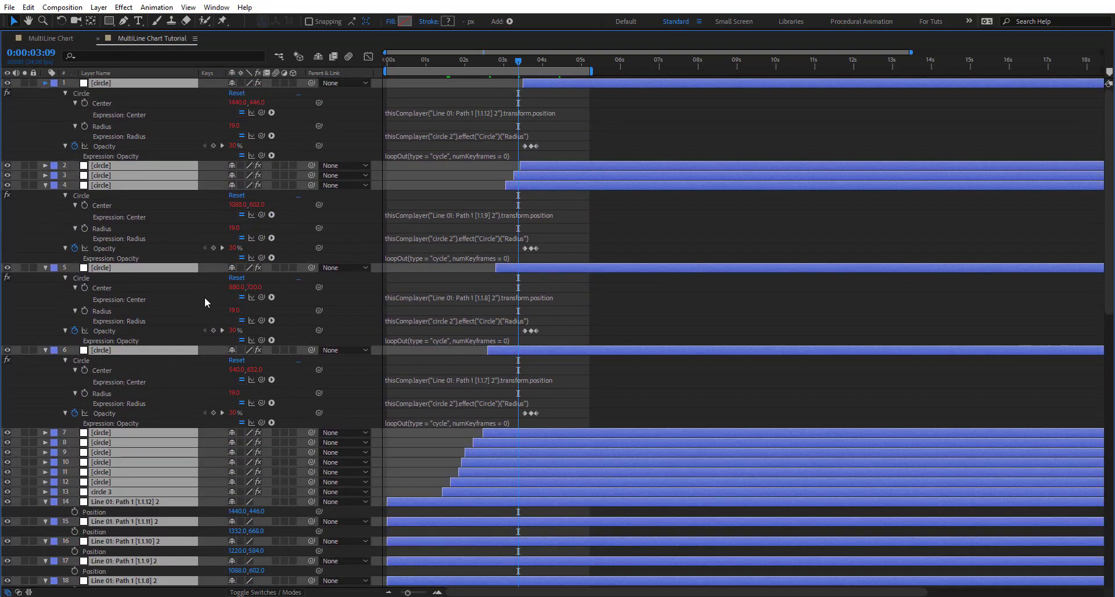
key("u")
key("grave")
key("F2")
On Line 02, set the Layer of effects [1.1.0] and [1.1.1] to duplicated nulls 26 and 25.
scroll(184, 502, "down", 1)
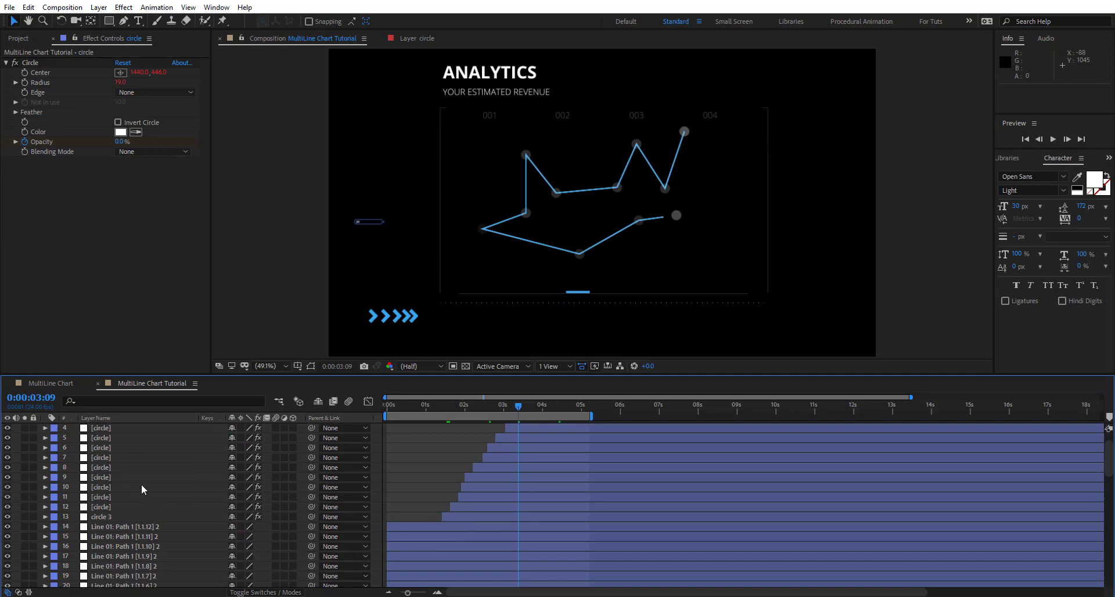
scroll(140, 485, "down", 4)
left_click(114, 539)
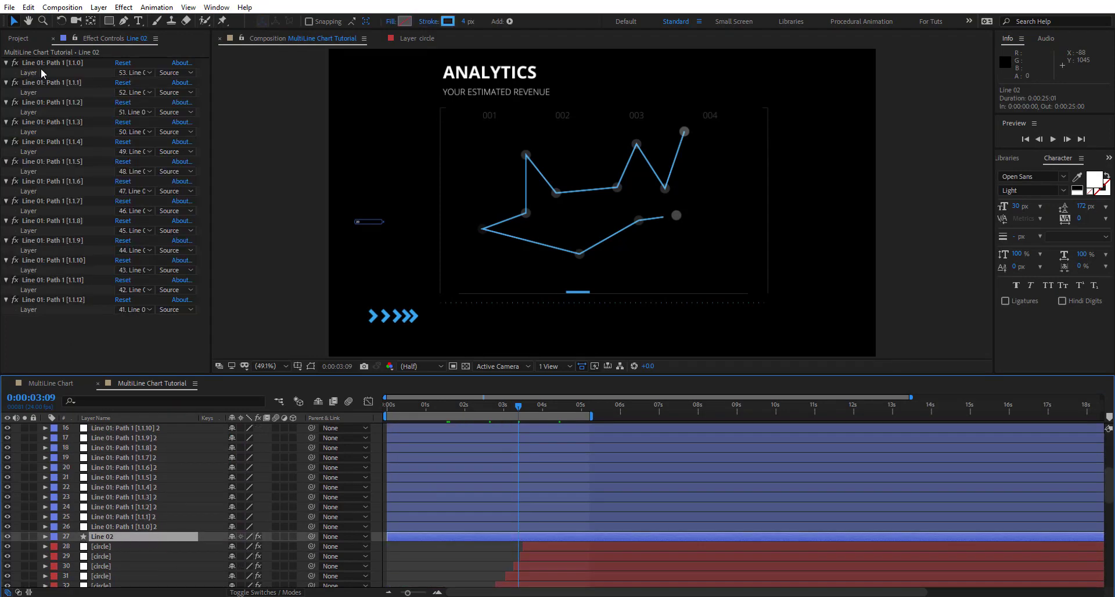
left_click(130, 73)
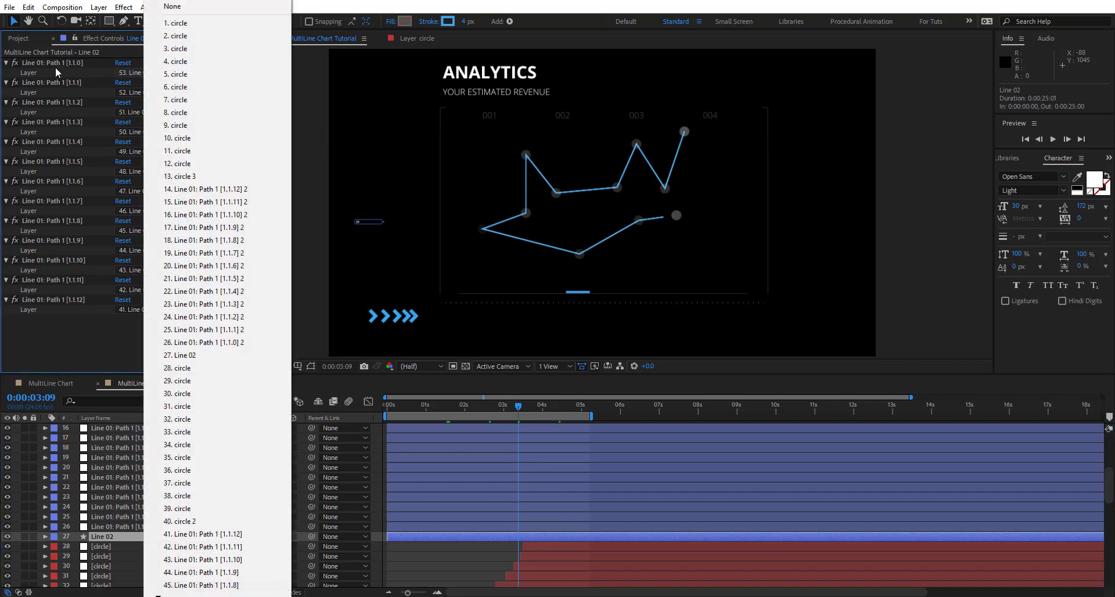
left_click(243, 343)
left_click(138, 91)
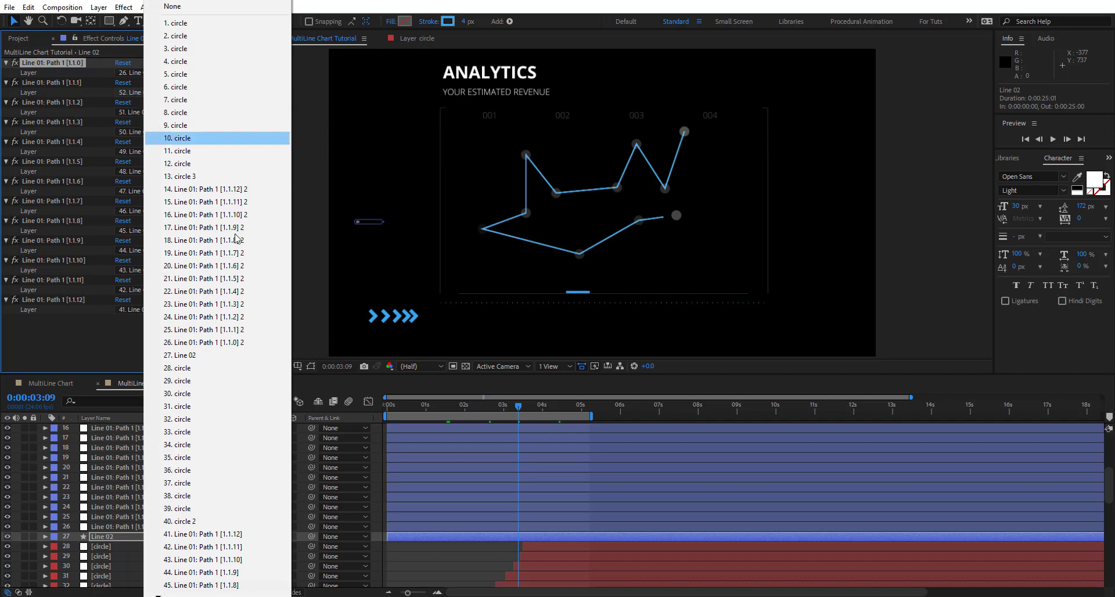
left_click(240, 330)
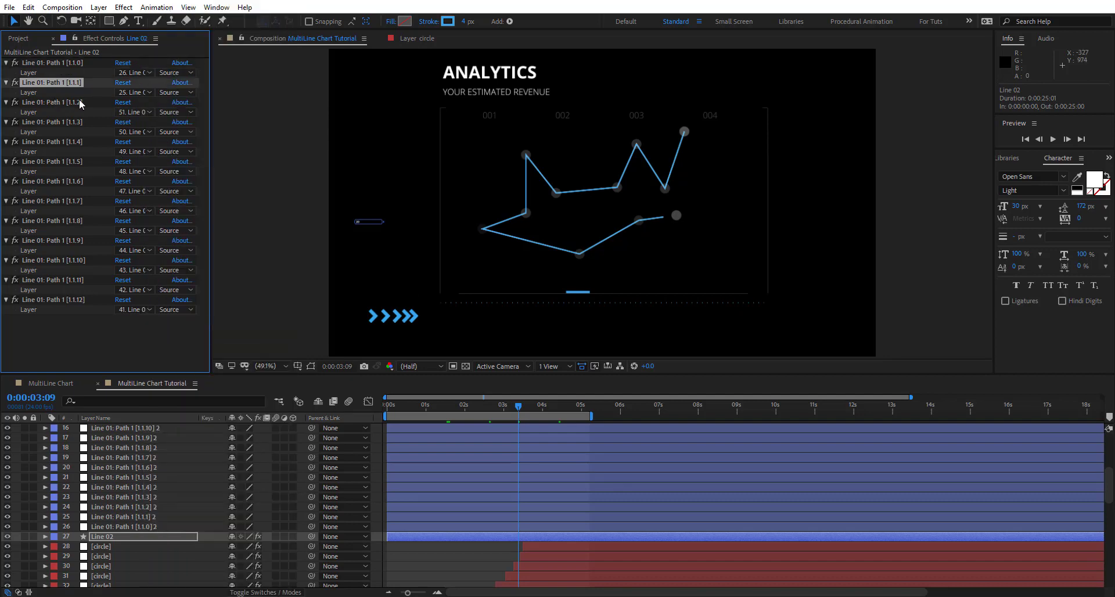
Set the Layer of Line 02's remaining effects, [1.1.2] through [1.1.12], to duplicated nulls 24 down to 14.
left_click(132, 112)
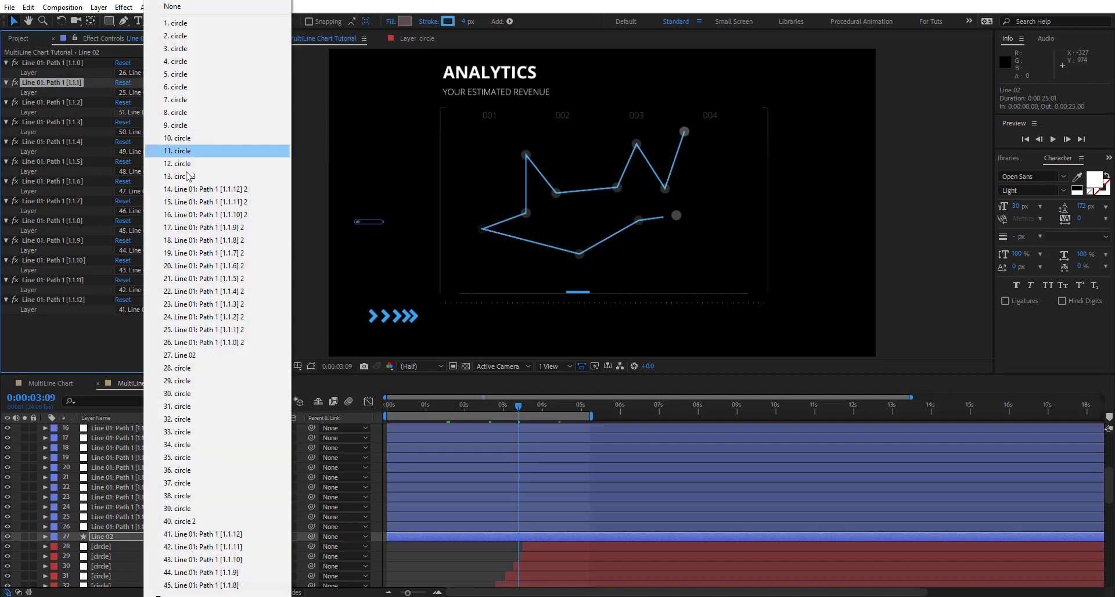
left_click(249, 321)
left_click(137, 131)
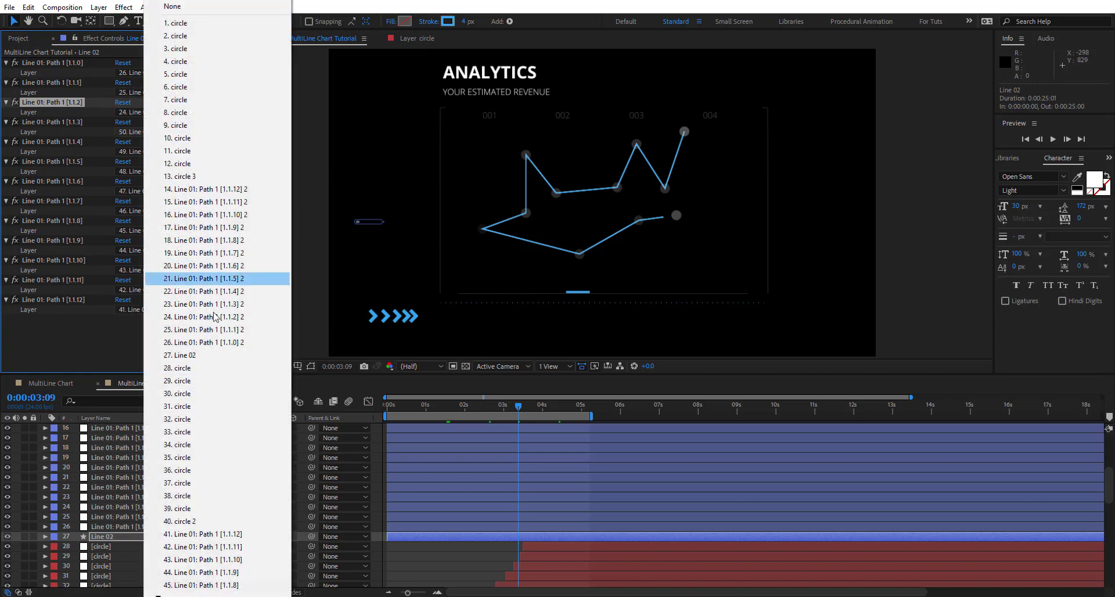
left_click(192, 304)
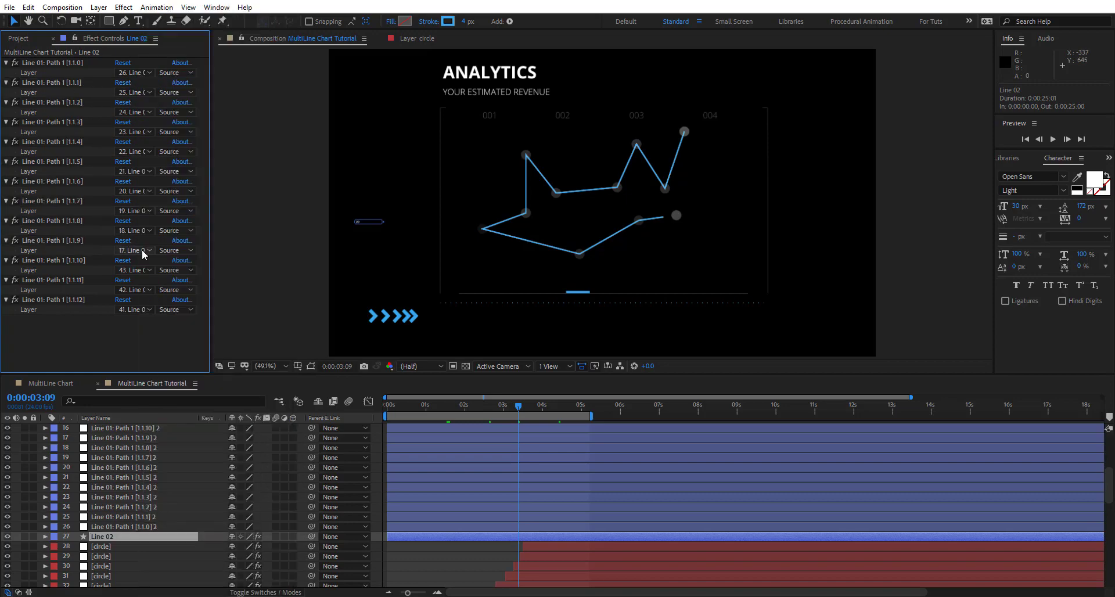
left_click(136, 250)
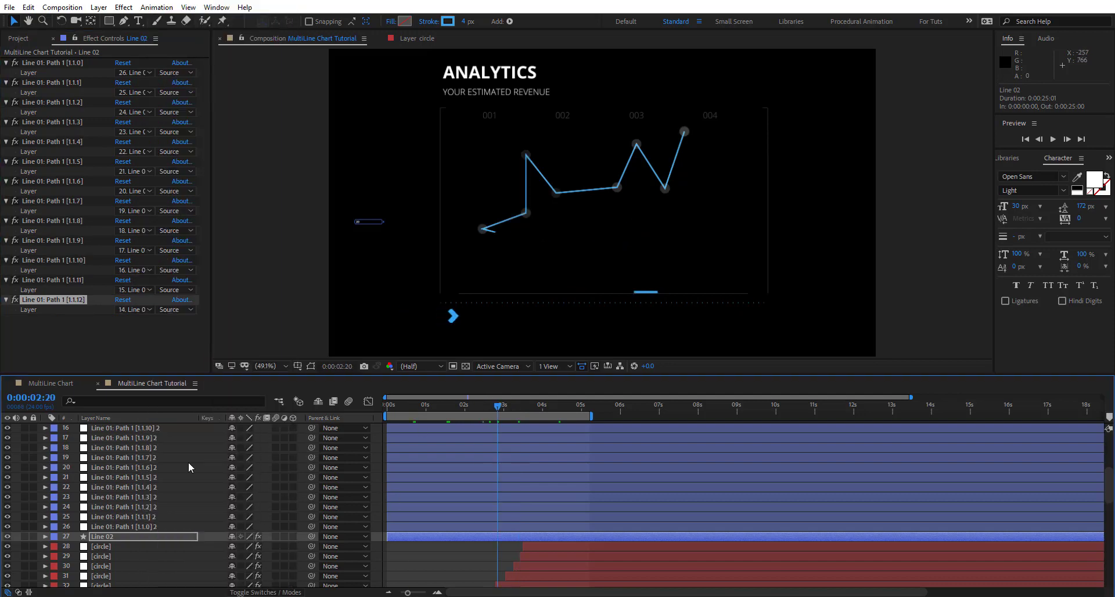
Add a new null object and place it at the top of the layer stack.
scroll(197, 463, "up", 4)
scroll(211, 465, "up", 2)
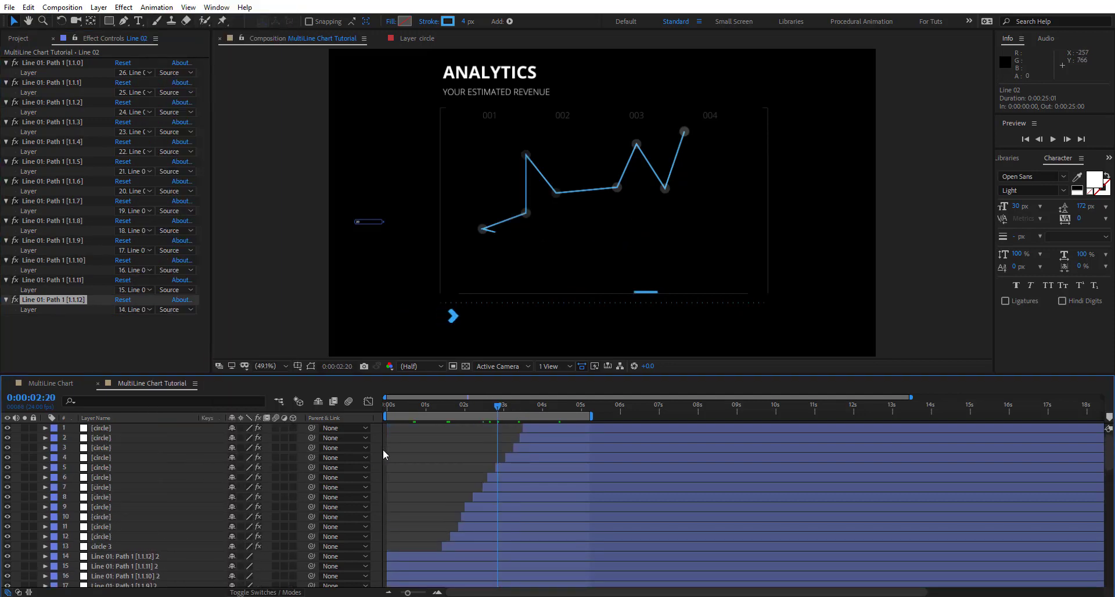
right_click(380, 449)
mouse_move(441, 455)
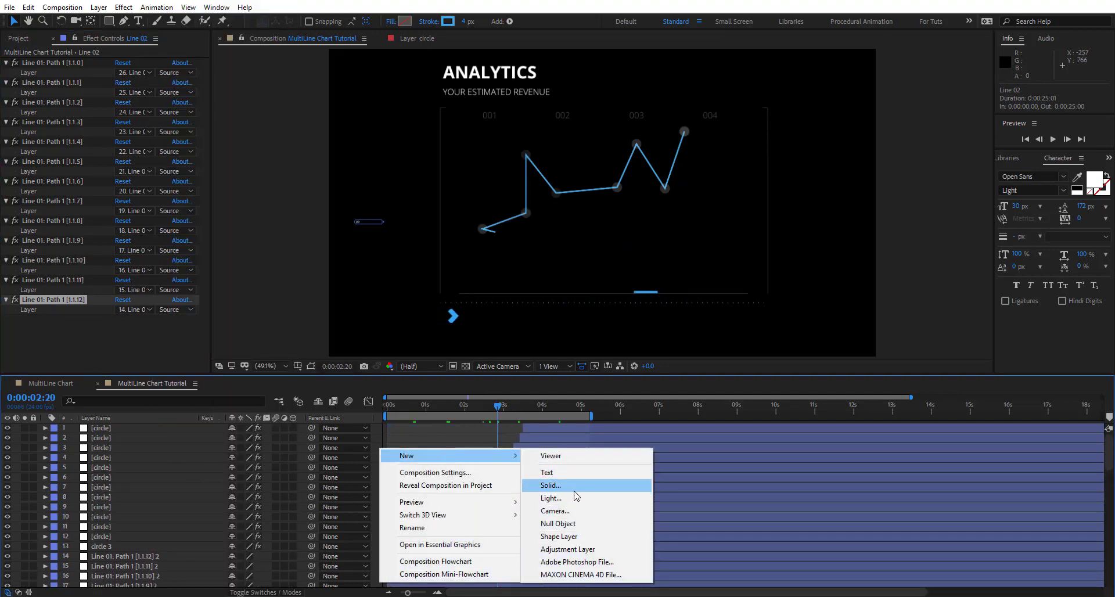
left_click(572, 523)
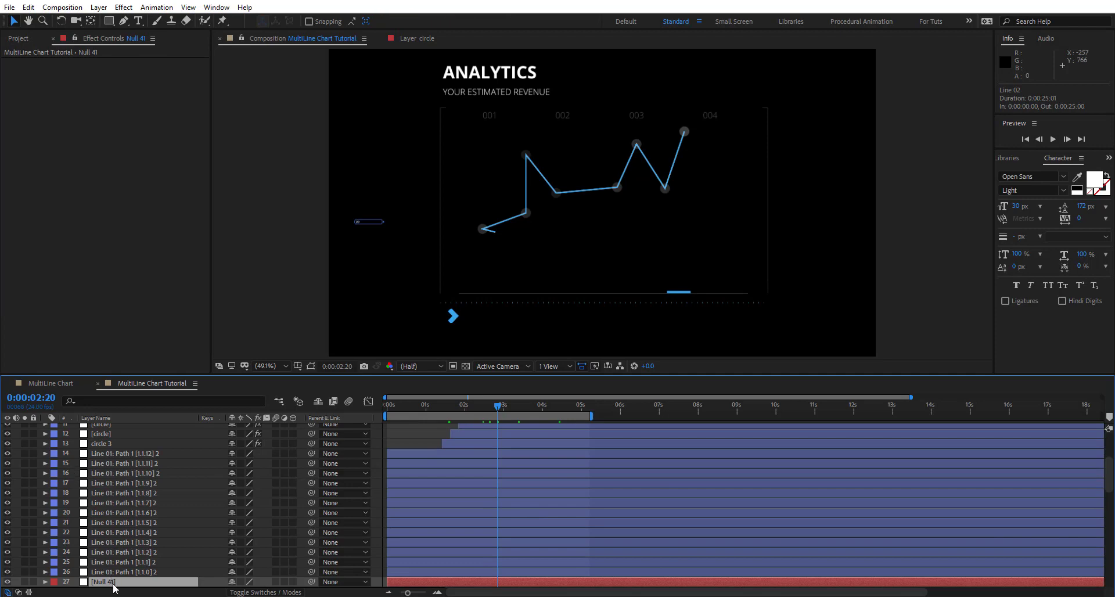
left_click_drag(115, 588, 148, 426)
Parent all duplicated path nulls, [1.1.12] 2 through [1.1.0] 2, to Null 41.
scroll(168, 469, "down", 1)
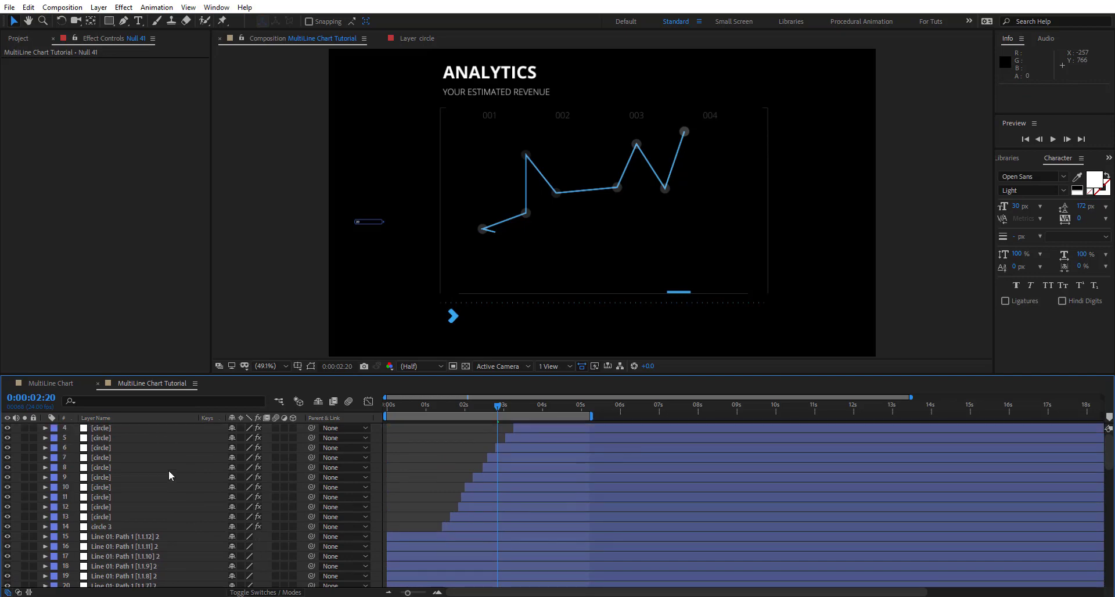
scroll(169, 470, "up", 1)
scroll(169, 471, "down", 3)
left_click(135, 478)
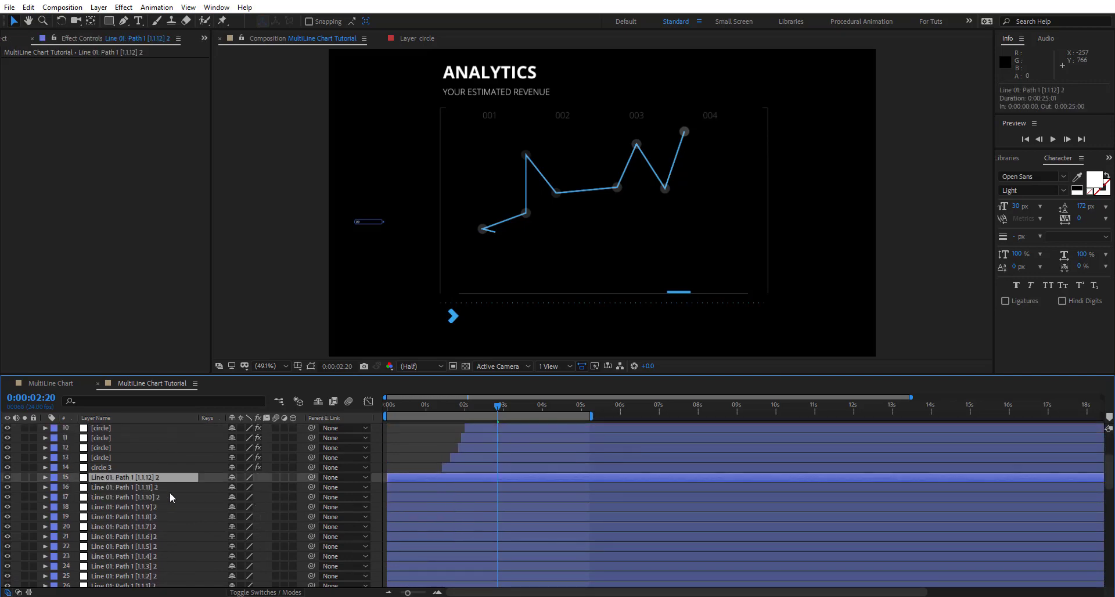
scroll(169, 488, "down", 3)
left_click(148, 507, "shift")
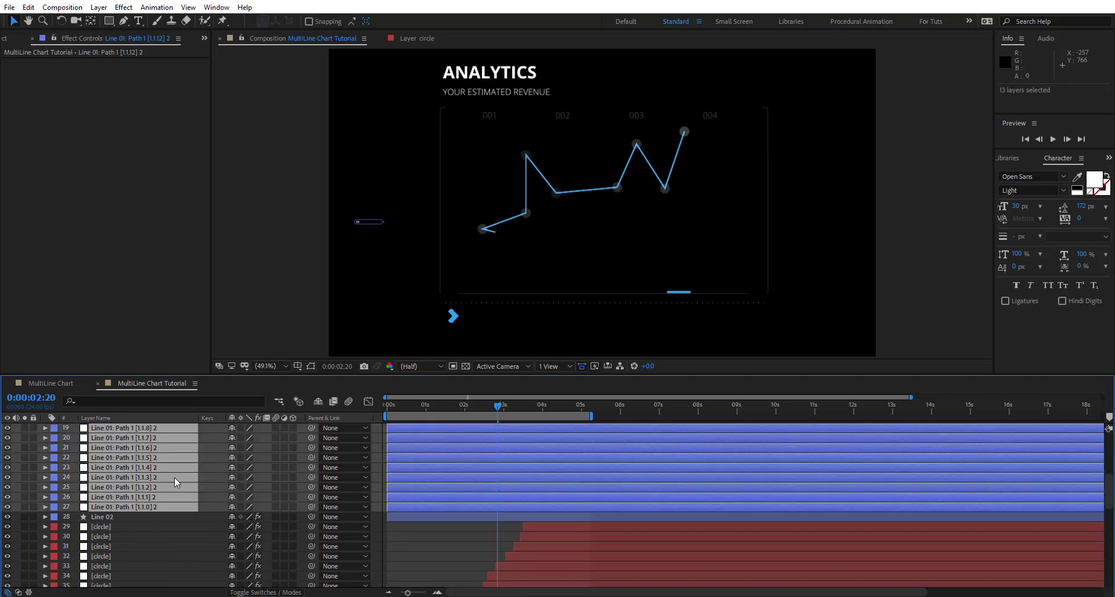
scroll(174, 477, "up", 6)
left_click_drag(311, 565, 120, 432)
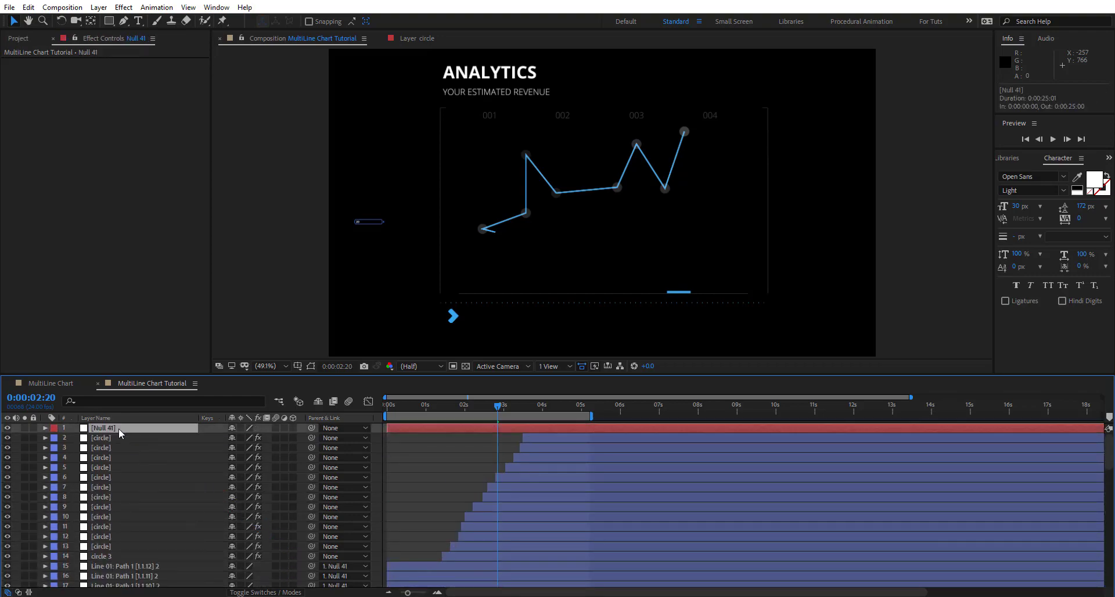
Turn on the layer controls in the viewer and move Null 41 to about 899, 558 to offset the blue line.
left_click(312, 367)
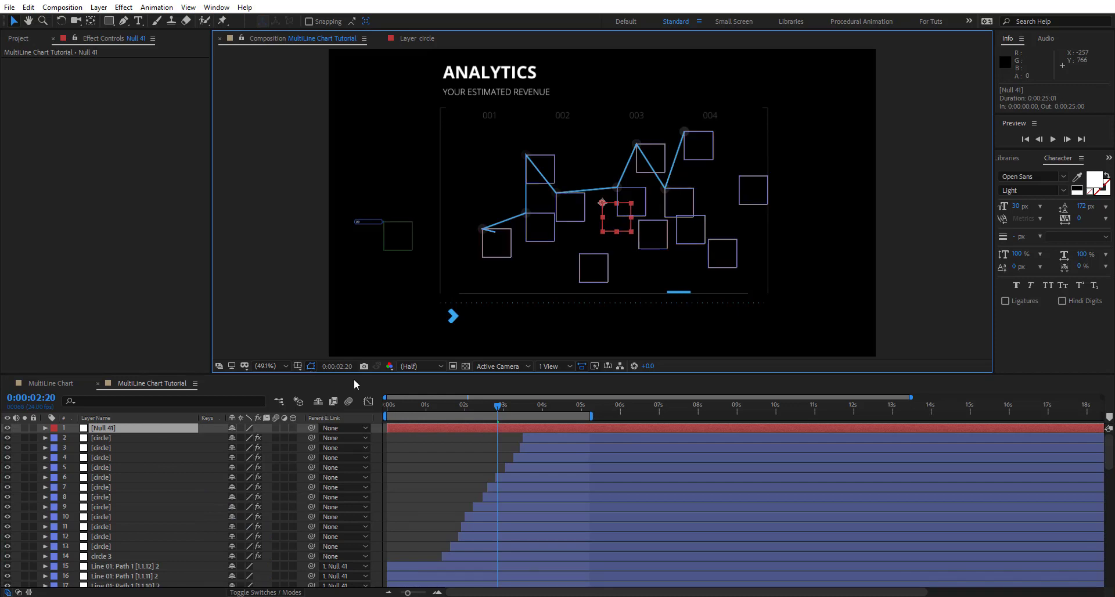
mouse_move(620, 219)
left_mouse_down()
mouse_move(630, 253)
mouse_move(605, 223)
left_mouse_up()
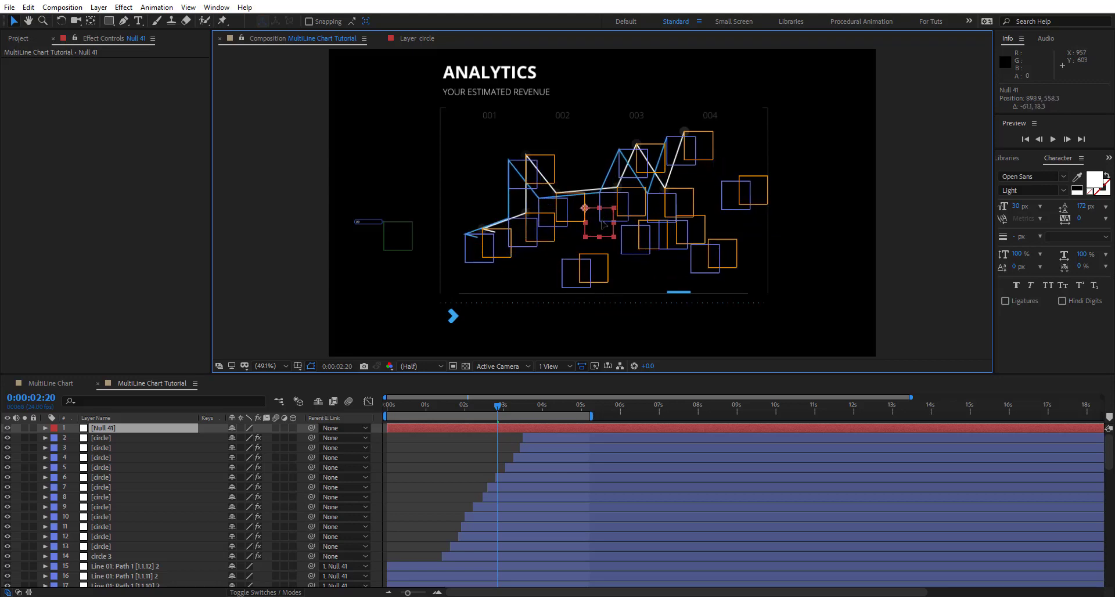
Set the parent of all duplicated path nulls to None and deselect them.
left_click(120, 566)
scroll(183, 520, "down", 1)
scroll(183, 520, "down", 4)
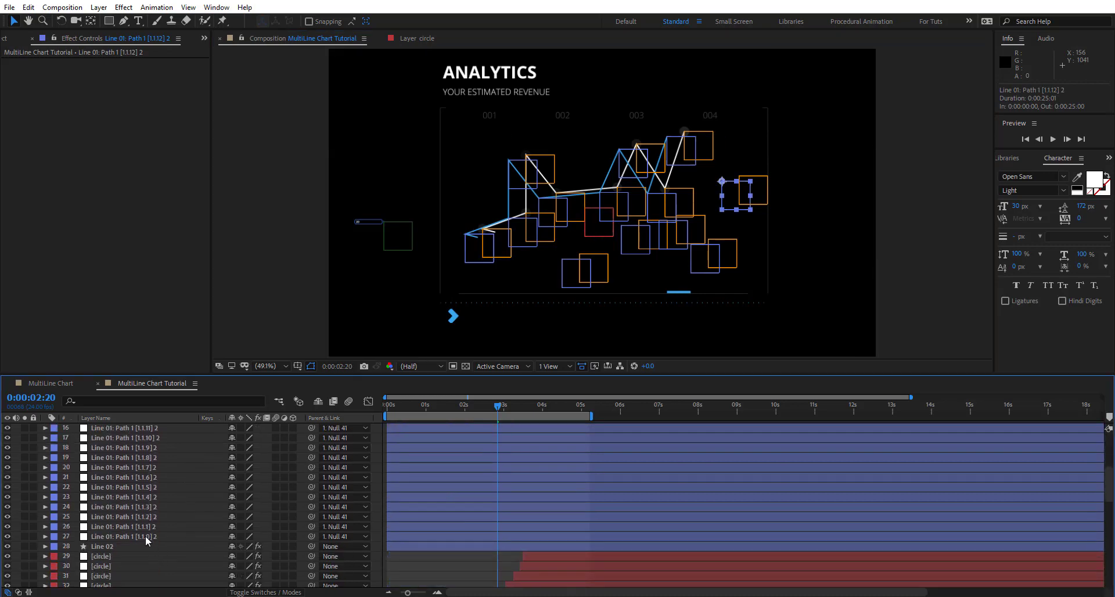
left_click(145, 535, "shift")
left_click(371, 537)
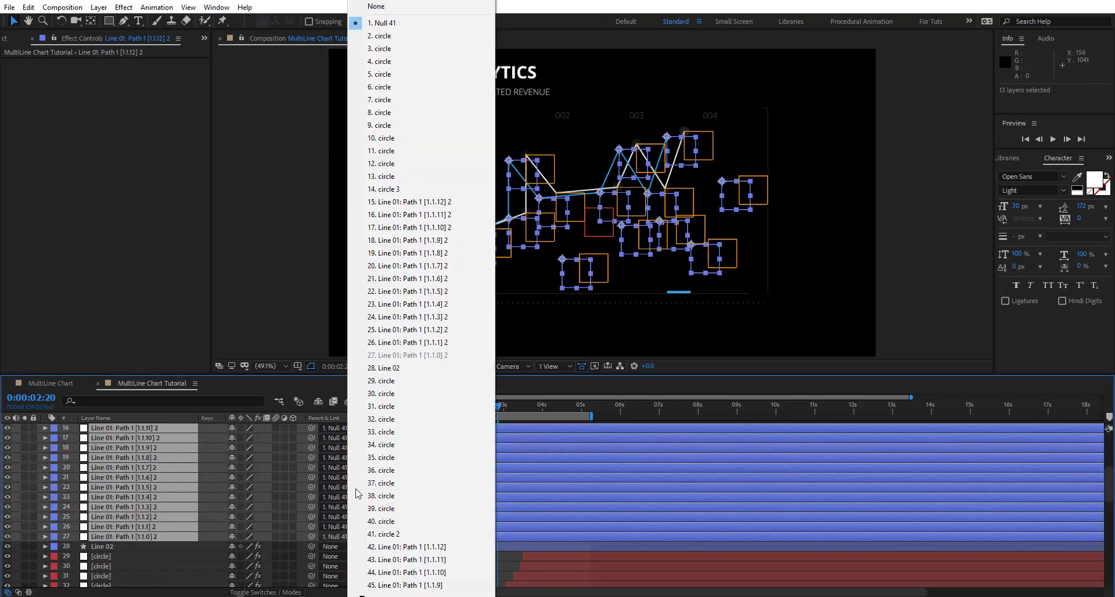
left_click(394, 12)
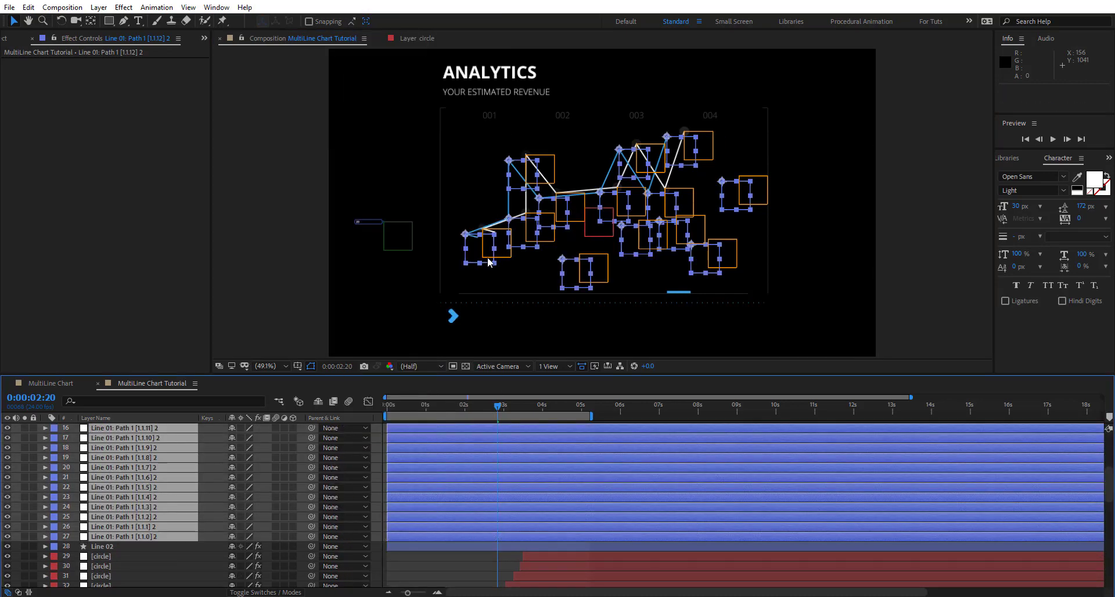
left_click(453, 569)
Move the time to 0:00:06:11 and reshape the blue line by repositioning nulls [1.1.3] 2, [1.1.7] 2 and [1.1.9] 2.
left_click_drag(500, 406, 637, 426)
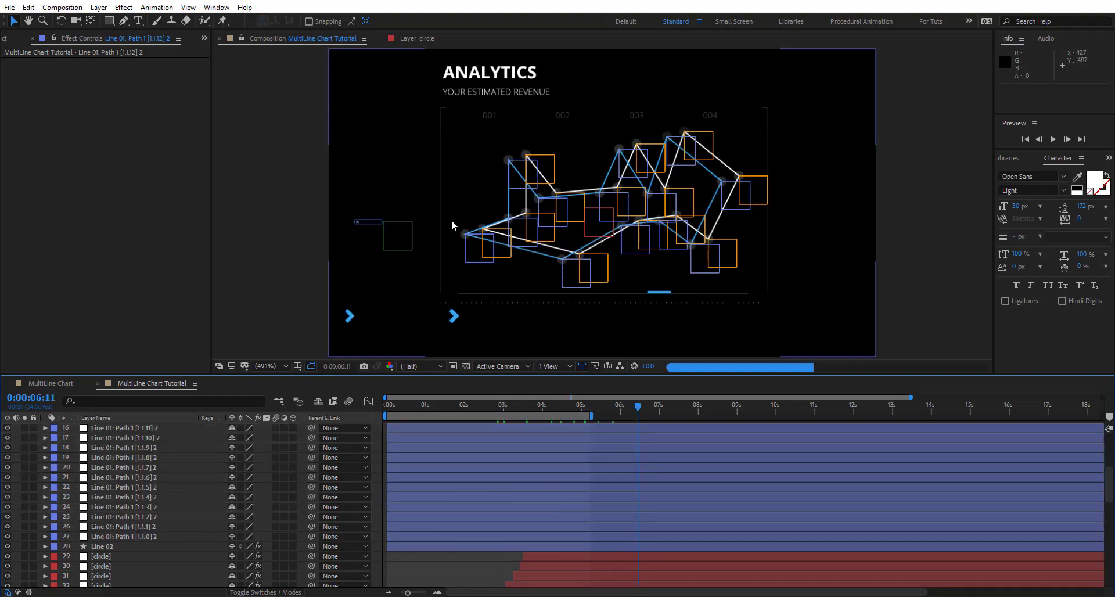
left_click_drag(614, 208, 610, 181)
left_click_drag(477, 250, 514, 218)
left_click(628, 244)
left_click_drag(628, 244, 614, 233)
left_click(515, 219)
Hide the original Line 01 path nulls so only the duplicated nulls' controls are shown.
scroll(406, 458, "down", 1)
scroll(405, 439, "up", 3)
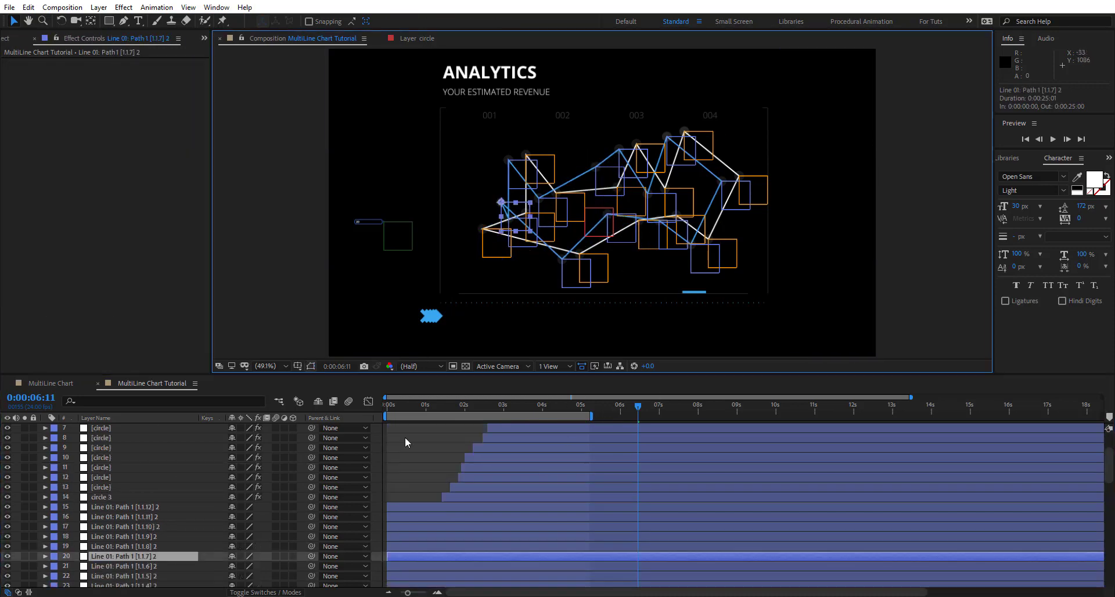
scroll(401, 523, "down", 7)
left_click(398, 566)
scroll(399, 566, "down", 3)
left_click_drag(7, 477, 6, 538)
scroll(7, 536, "up", 14)
Move null [1.1.10] 2 down and inward on the blue line's lower section.
left_click(145, 448)
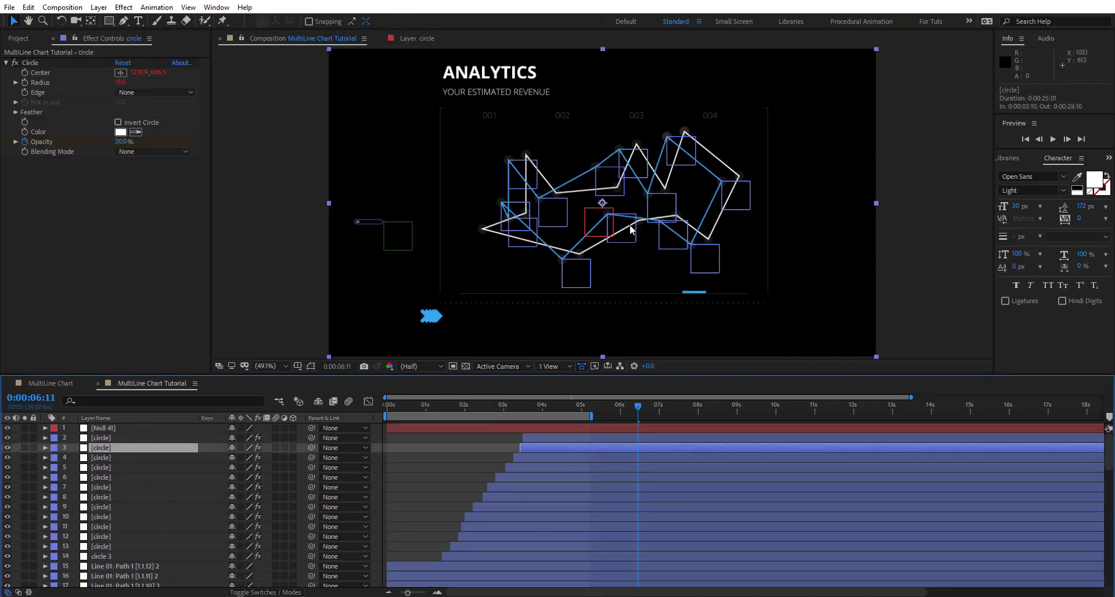
scroll(630, 228, "up", 2)
left_click(221, 457)
scroll(584, 524, "down", 1)
left_click(581, 566)
left_click_drag(650, 253, 662, 233)
left_click(539, 525)
left_click(540, 556)
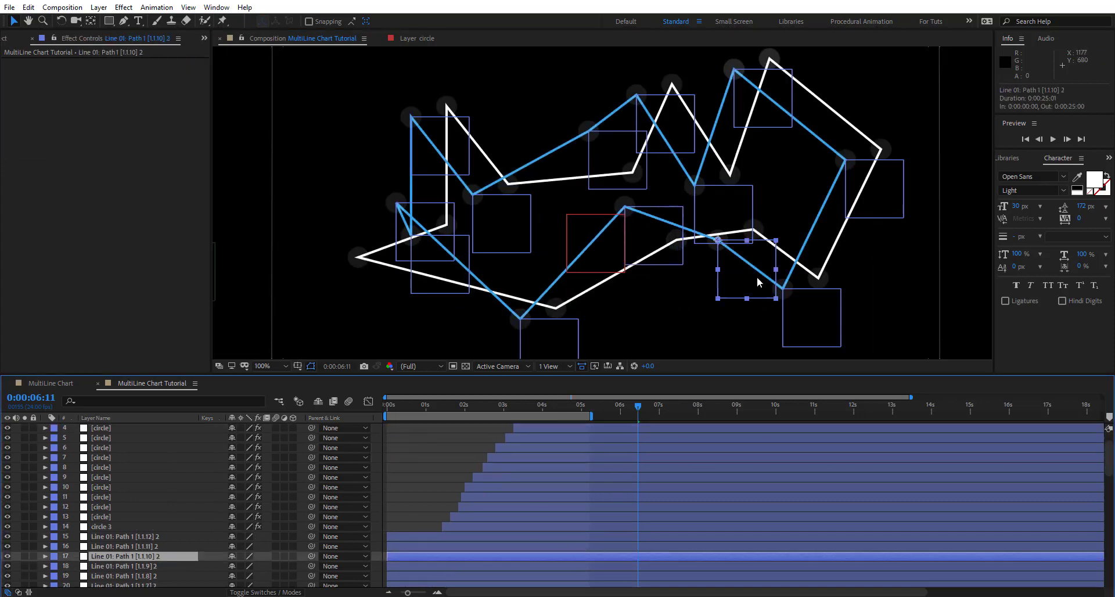
left_click_drag(750, 264, 706, 309)
Reposition three more duplicated nulls along the blue line's lower section, pulling its leftmost point outward beyond the white line's end.
left_click(539, 567)
left_click_drag(650, 232, 656, 292)
left_click(569, 576)
left_click_drag(536, 339, 488, 310)
left_click_drag(487, 310, 497, 256)
scroll(515, 529, "down", 2)
left_click(515, 528)
left_click_drag(433, 170, 363, 224)
Reshape the blue line's upper-right section by moving null [1.1.5] 2 down from its peak.
left_click(522, 537)
left_click_drag(699, 152, 586, 227)
scroll(517, 528, "down", 2)
left_click(517, 536)
left_click_drag(660, 120, 692, 236)
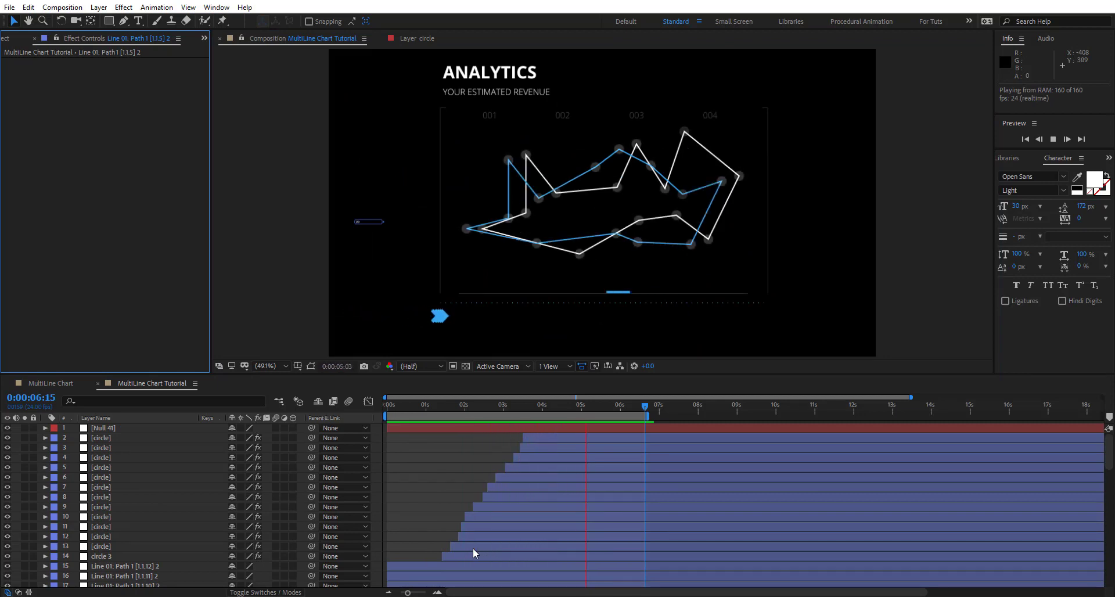
Go to 0:00:03:19 and move the Mover null to about 1226, 289 so the number label sits beside the white line's highest point.
left_click(531, 404)
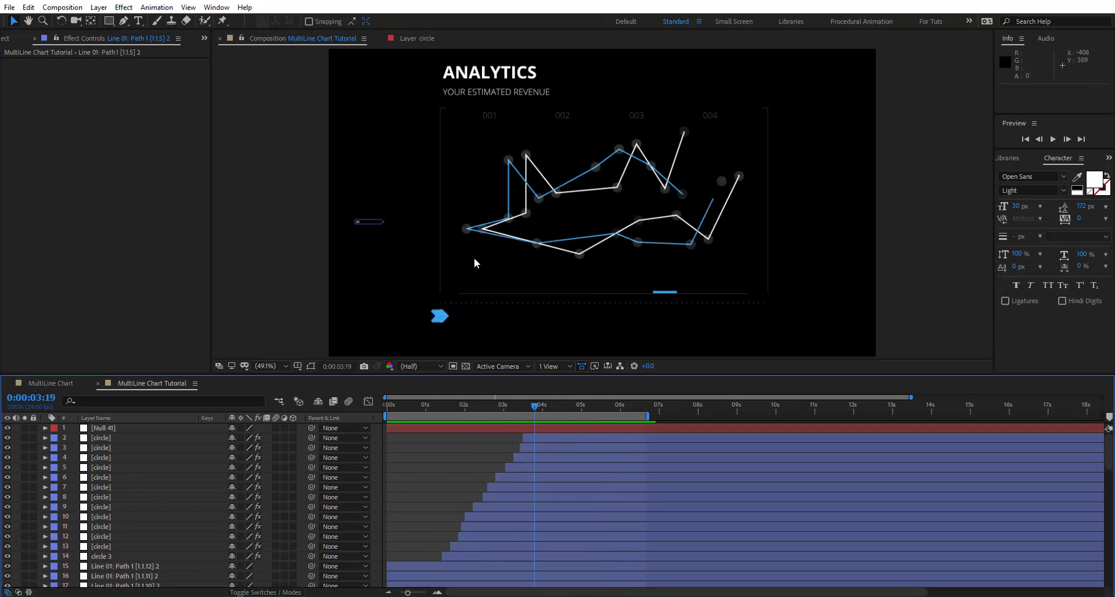
scroll(399, 216, "up", 1)
scroll(124, 499, "down", 12)
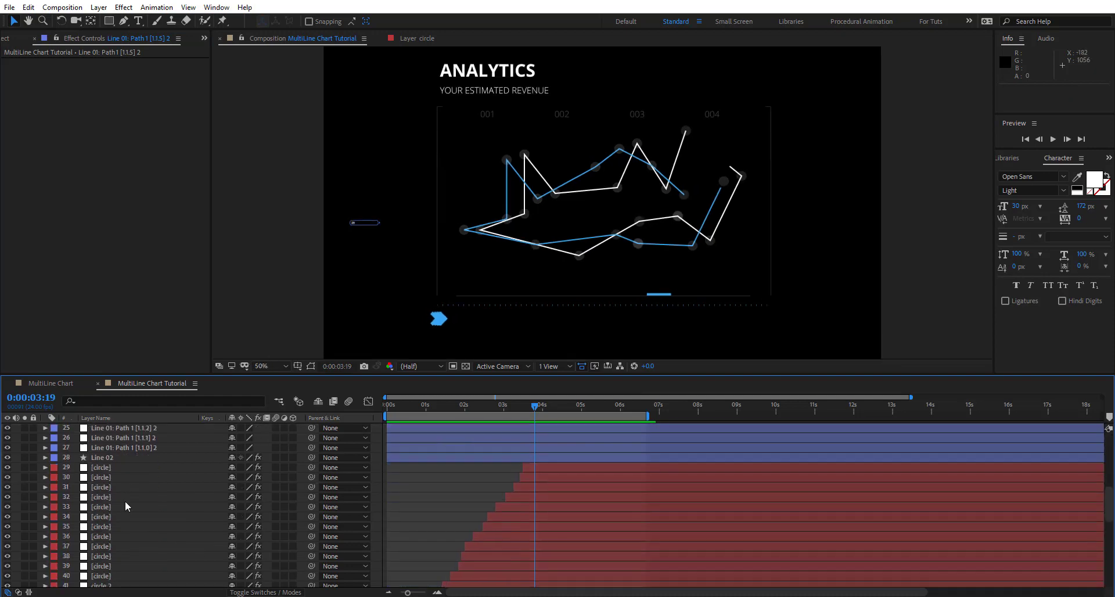
scroll(126, 506, "down", 6)
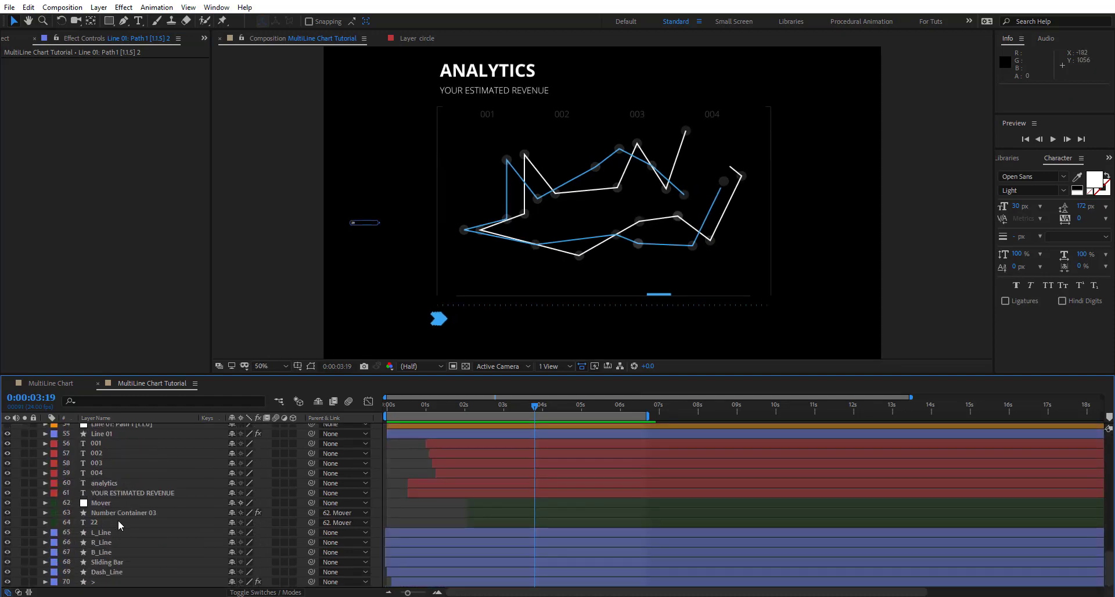
left_click(120, 512)
left_click(108, 522)
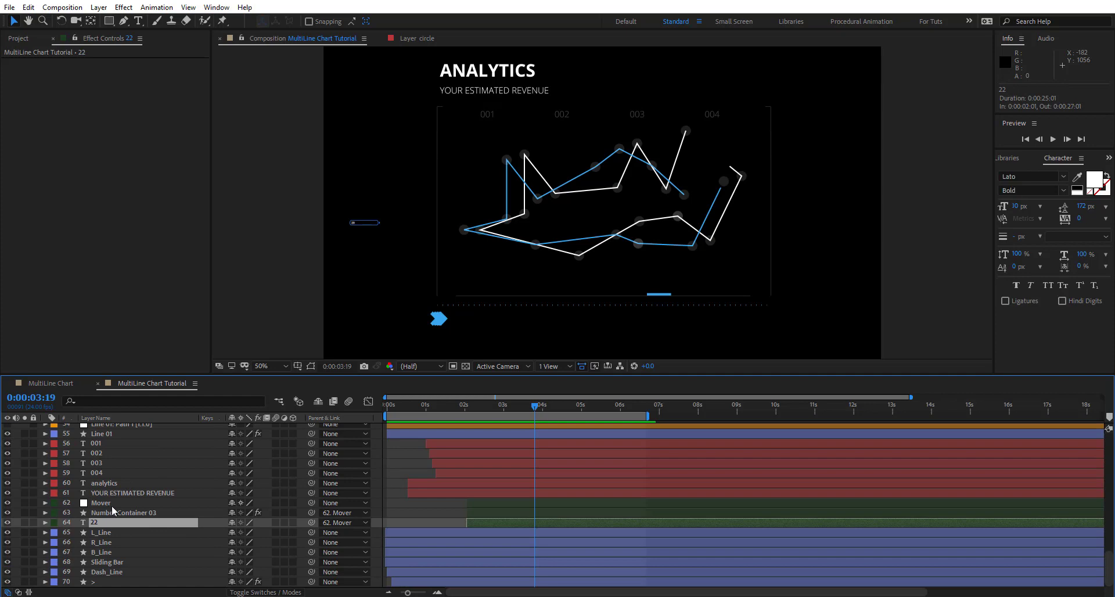
left_click(111, 503, "ctrl")
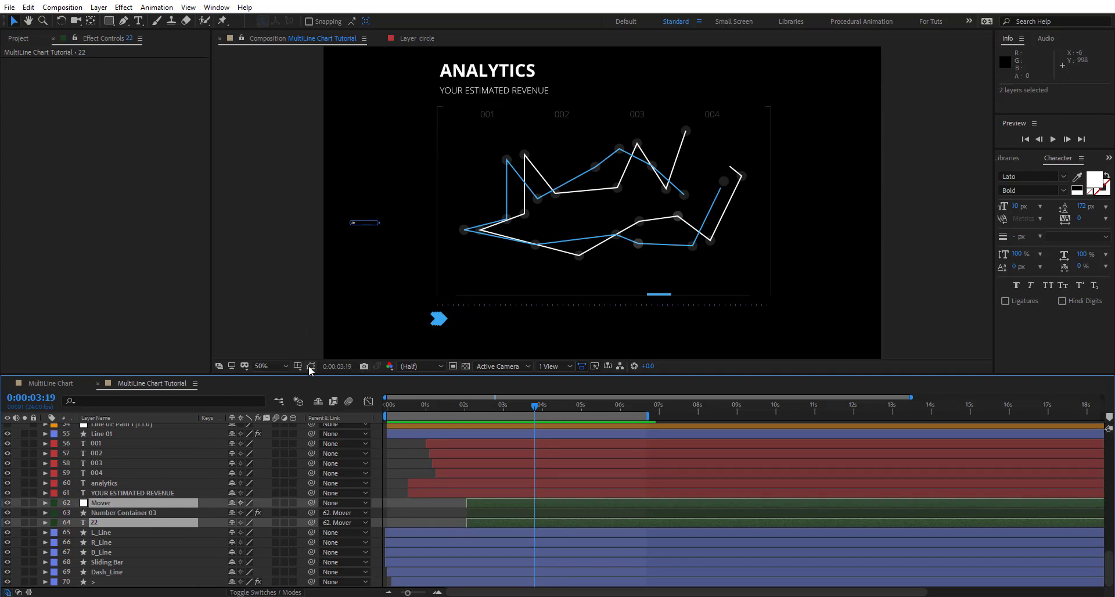
left_click(406, 246)
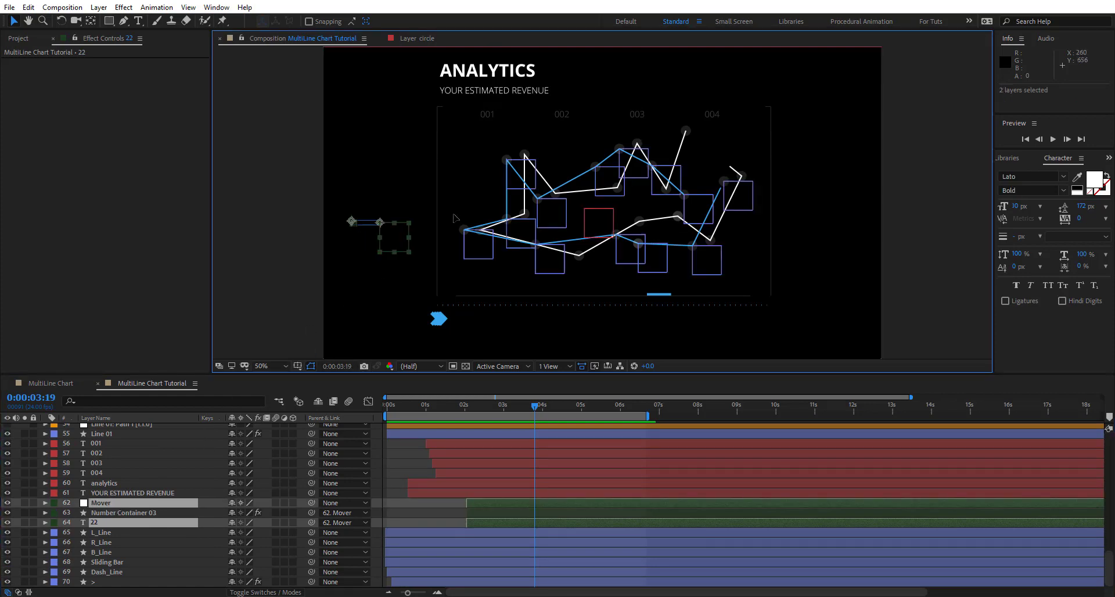
left_click_drag(399, 238, 681, 140)
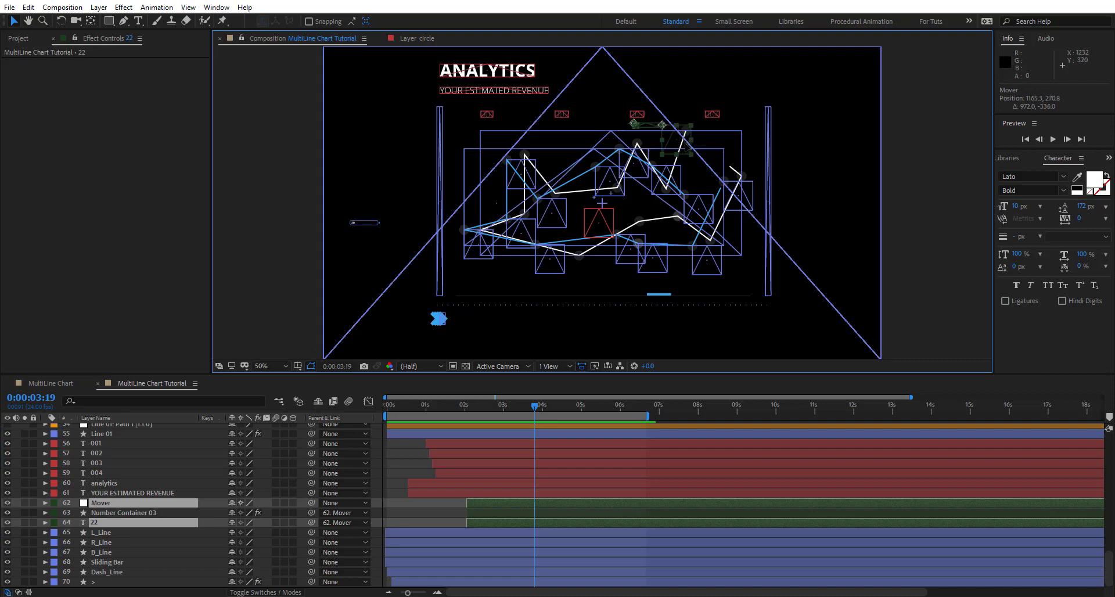
scroll(686, 148, "up", 1)
left_click_drag(719, 69, 608, 255)
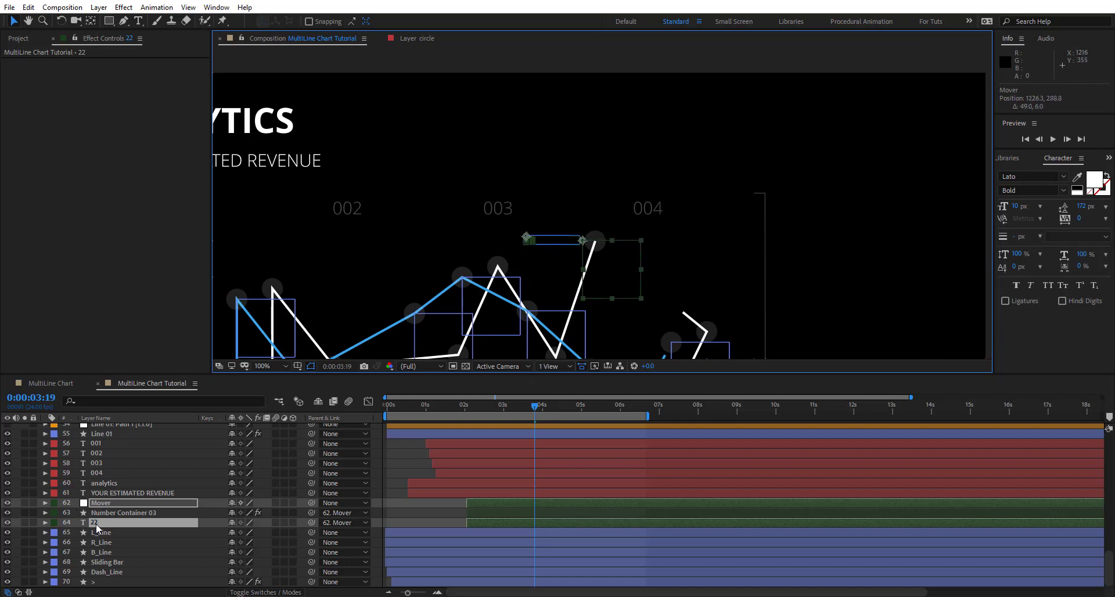
Add the expression random() to the Source Text of layer 22 and scrub to 0:00:05:23 to check the number.
left_click(131, 512)
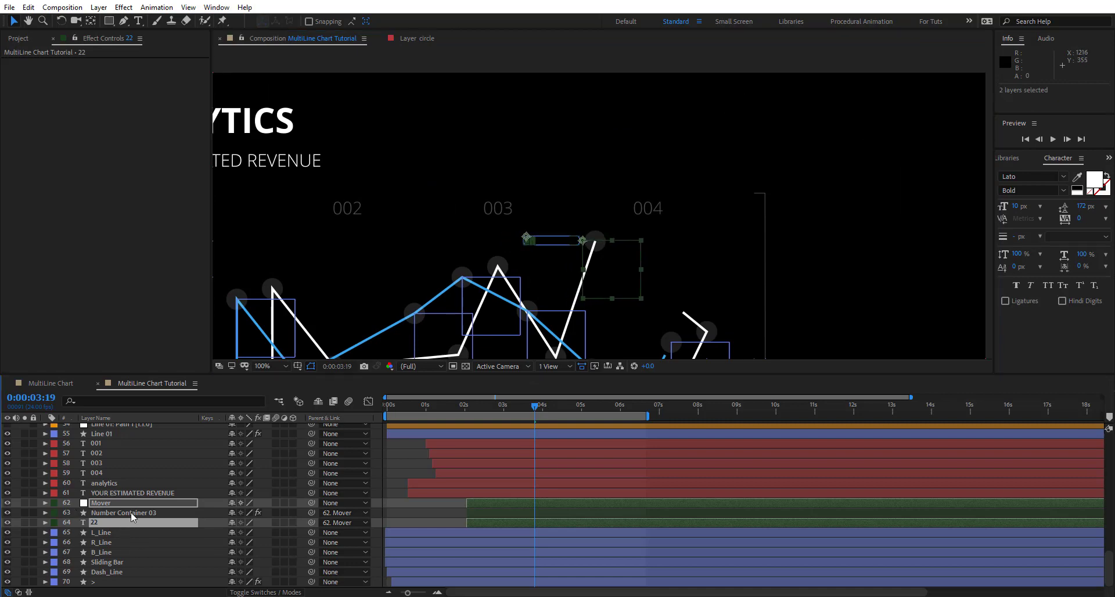
left_click(46, 522)
left_click(74, 542, "alt")
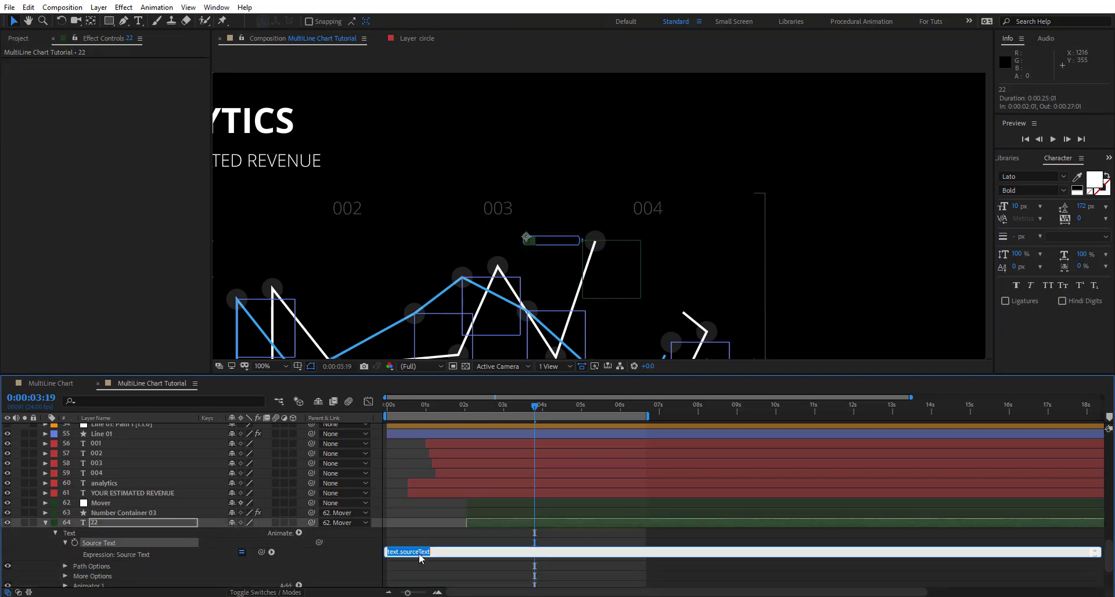
type("random(")
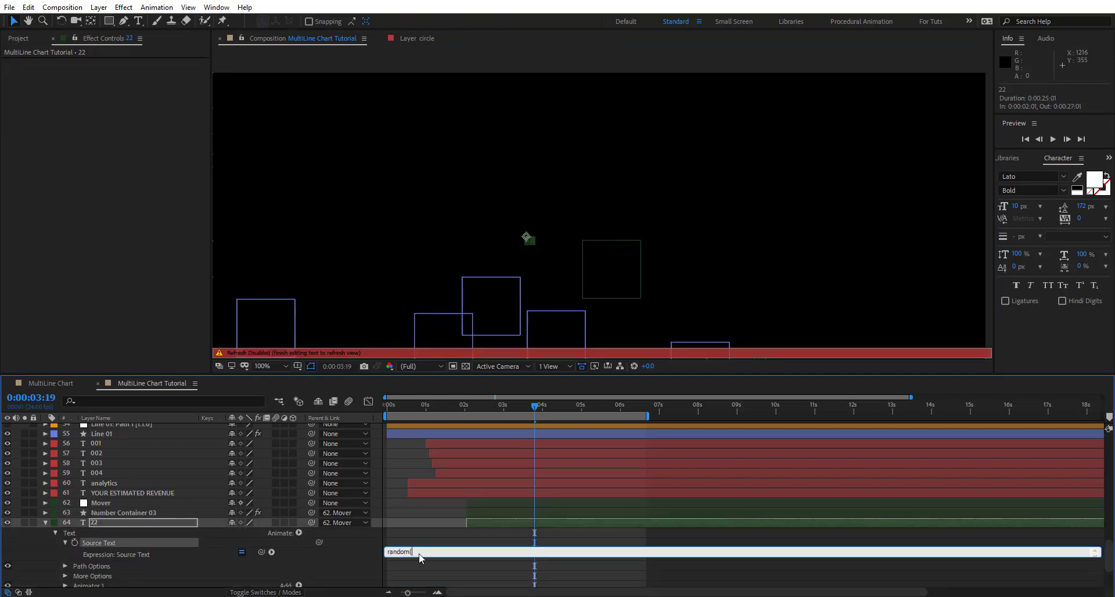
left_click(391, 541)
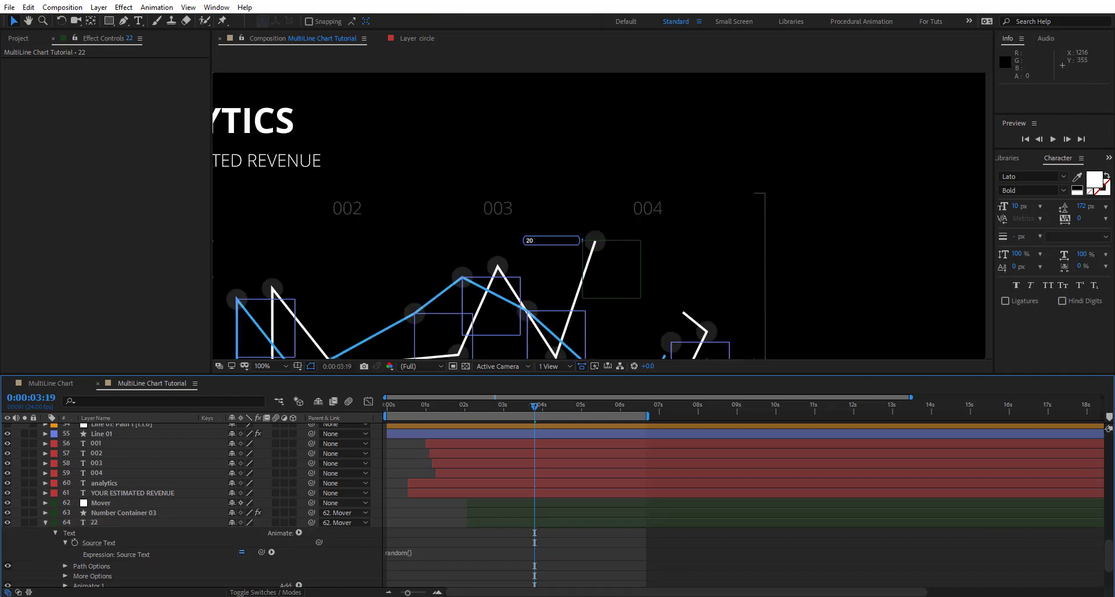
left_click_drag(540, 408, 619, 406)
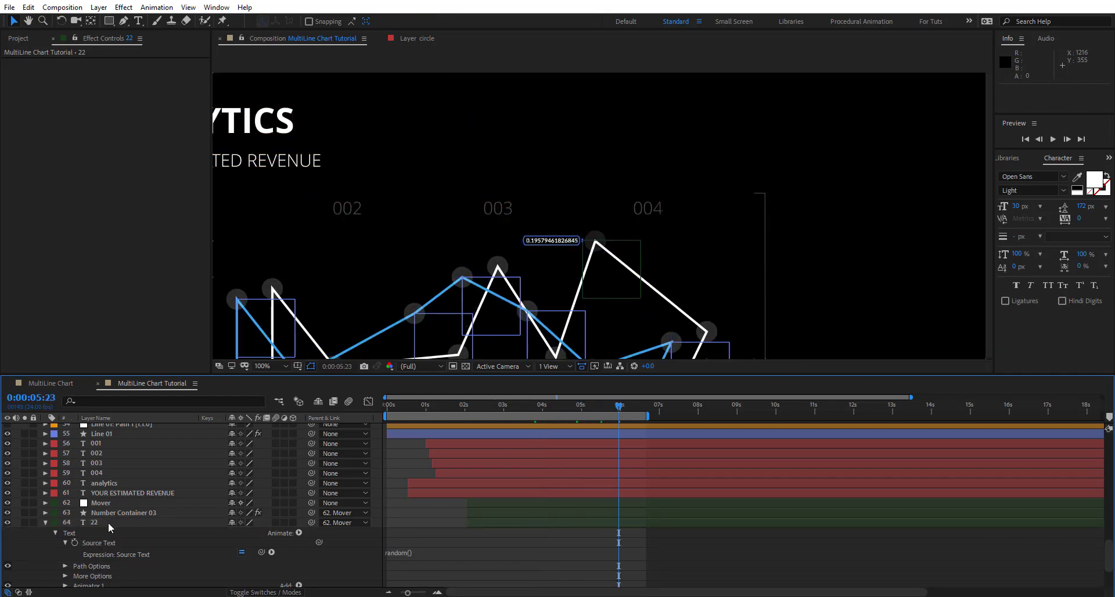
Duplicate the Mover, Number Container 03 and 22 layers together and place the copies above the originals.
left_click(108, 522)
left_click(106, 502, "ctrl")
left_click(110, 512, "ctrl")
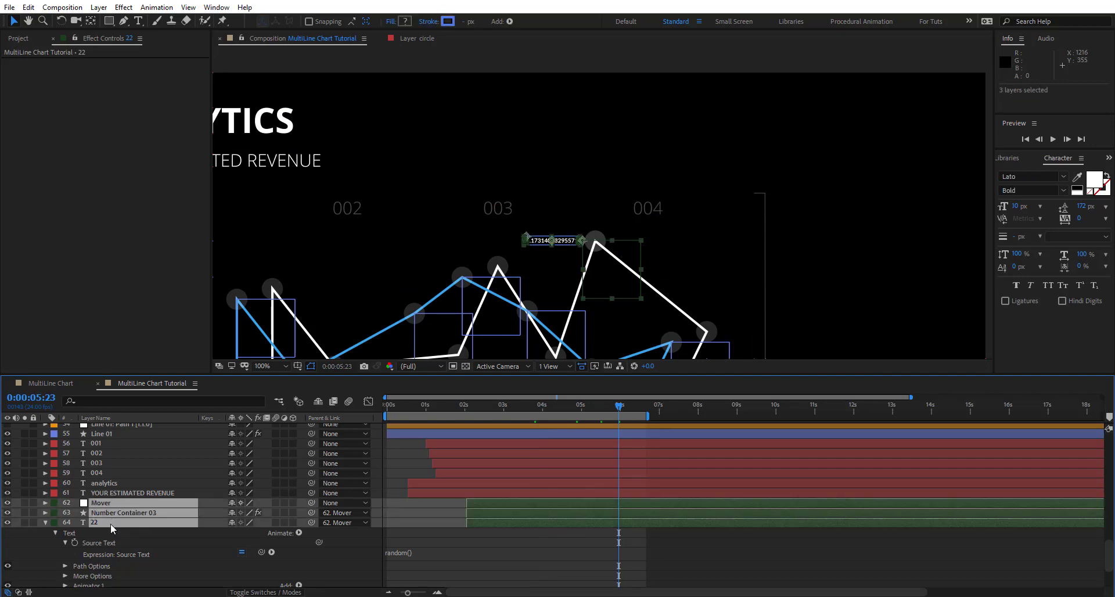
key("ctrl+d")
left_click_drag(103, 539, 103, 510)
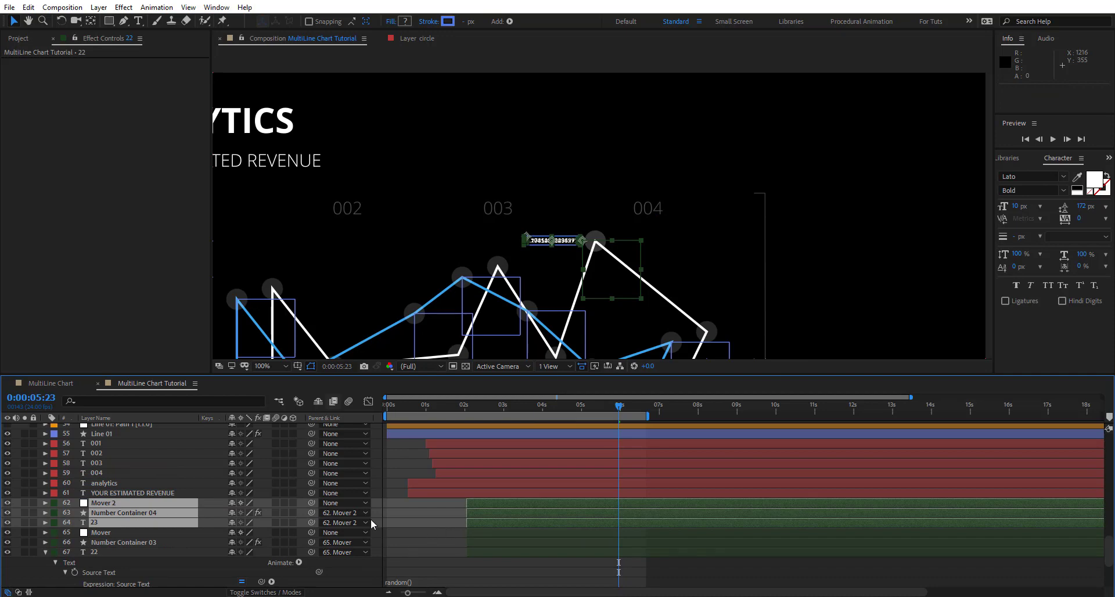
Move the Mover 2 null so the duplicated number label sits beside the blue line's upper-left peak.
left_click(516, 502)
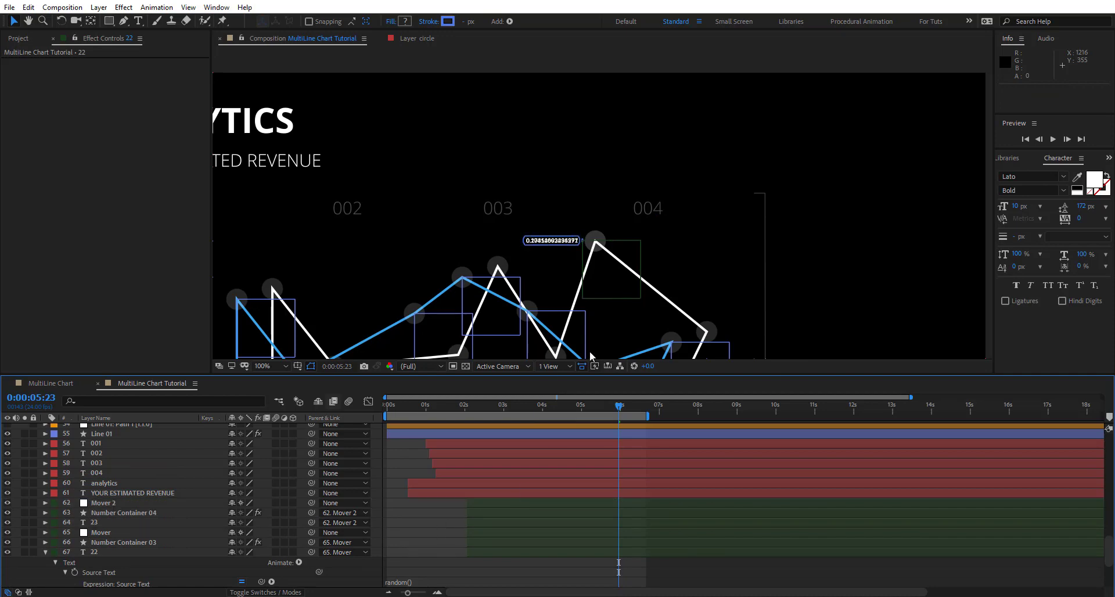
left_click_drag(619, 286, 421, 344)
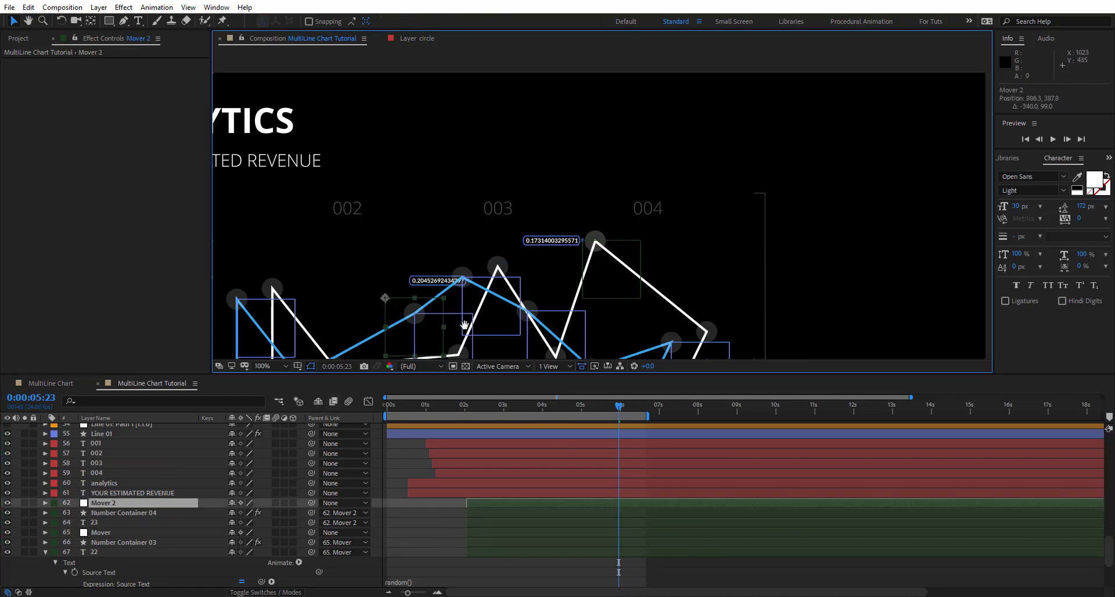
left_click_drag(511, 251, 395, 149)
Go to 0:00:02:07 and start opacity keyframing on the Container group's transform in Number Container 03.
left_click_drag(552, 407, 462, 418)
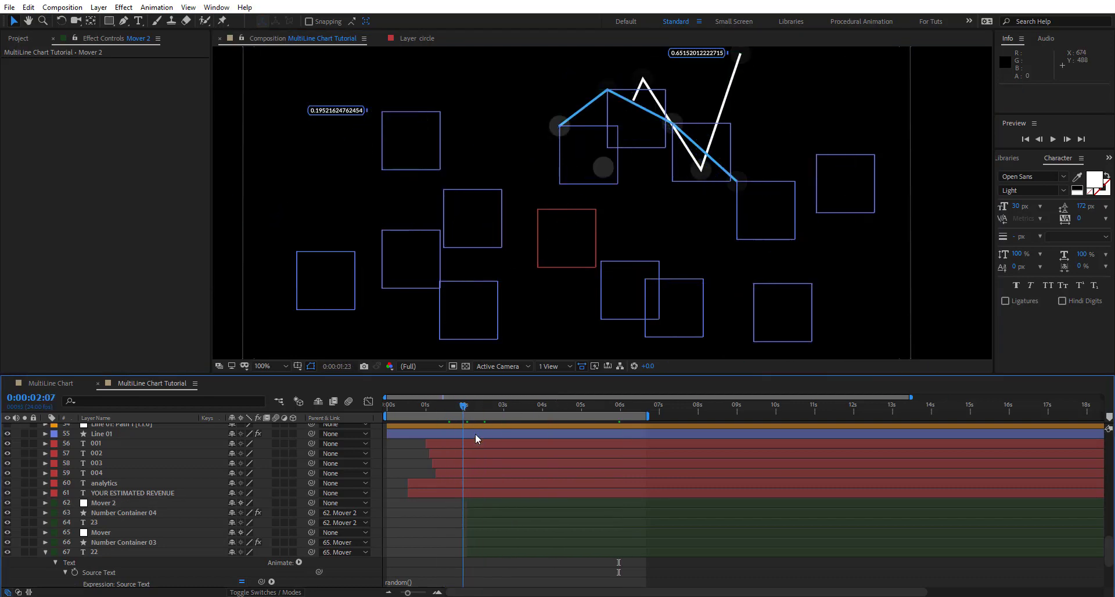
left_click(103, 542)
left_click(46, 542)
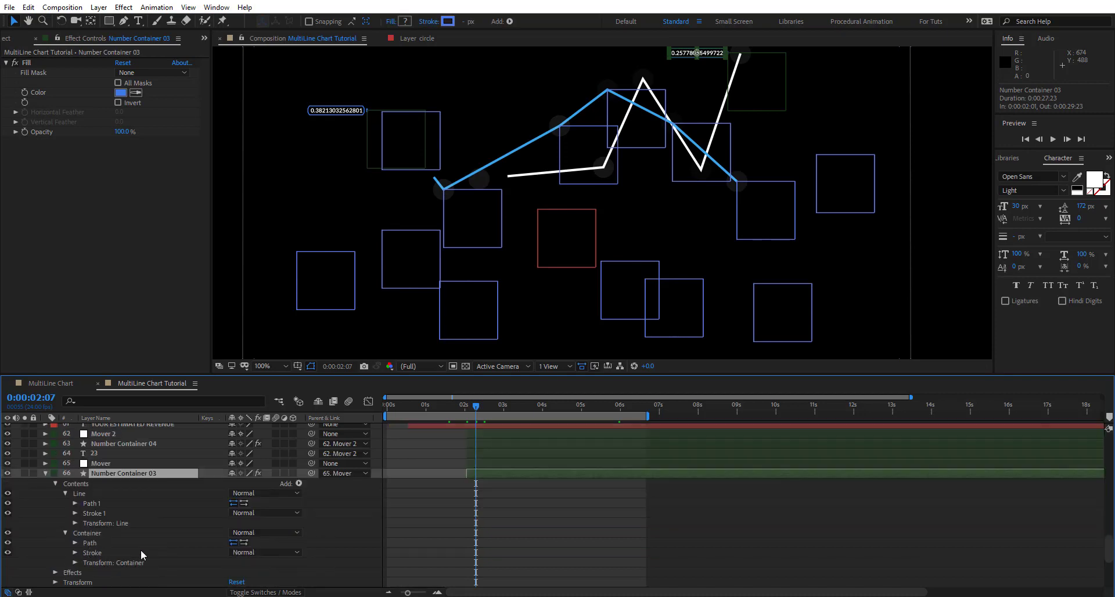
left_click(104, 523)
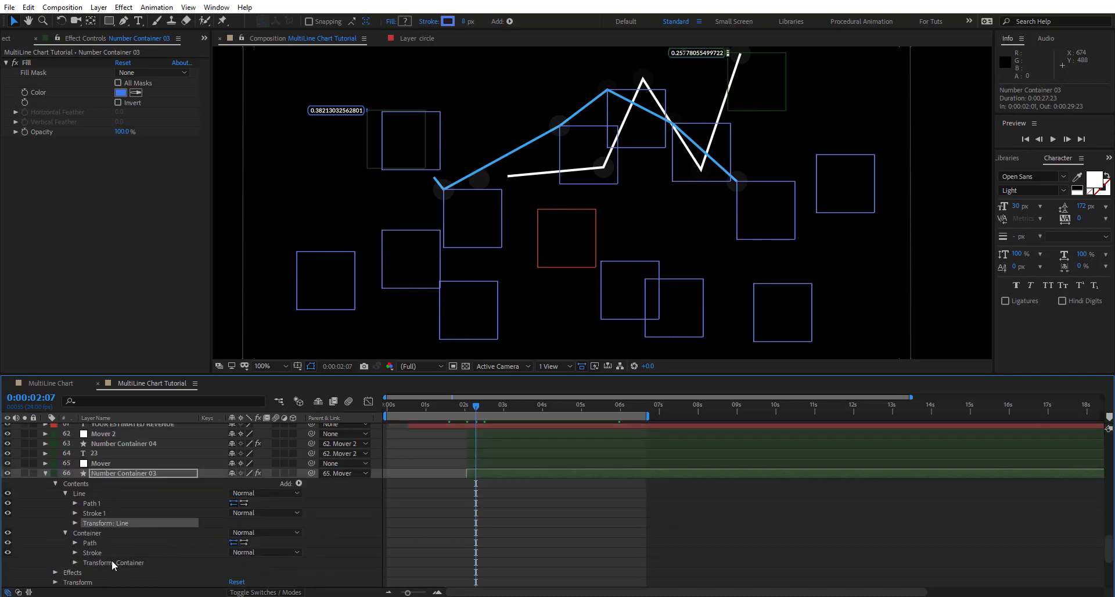
left_click(112, 561)
left_click(75, 562)
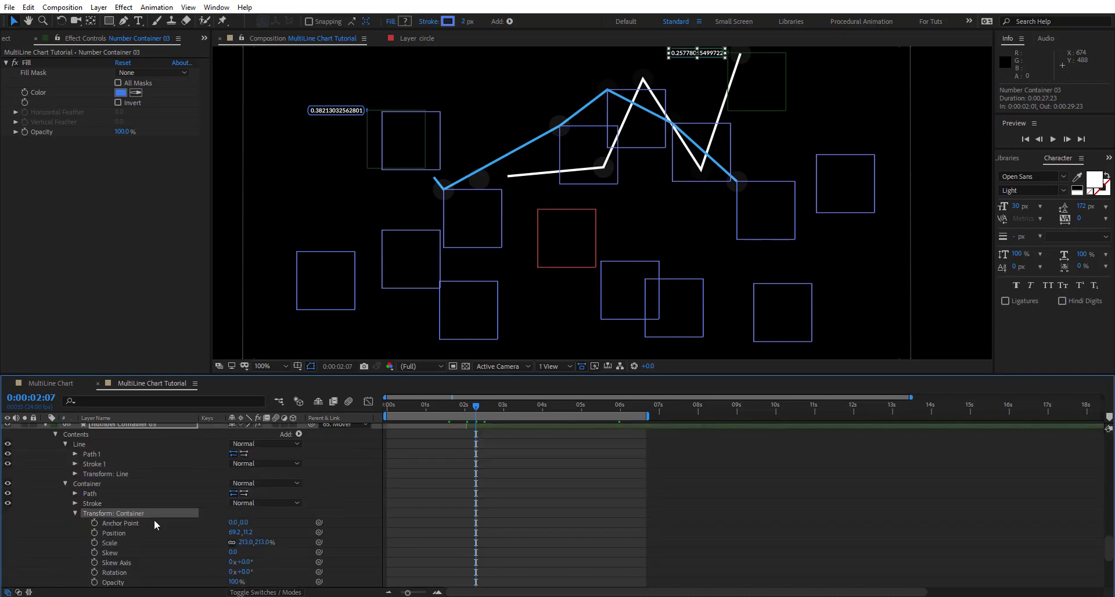
left_click(94, 581)
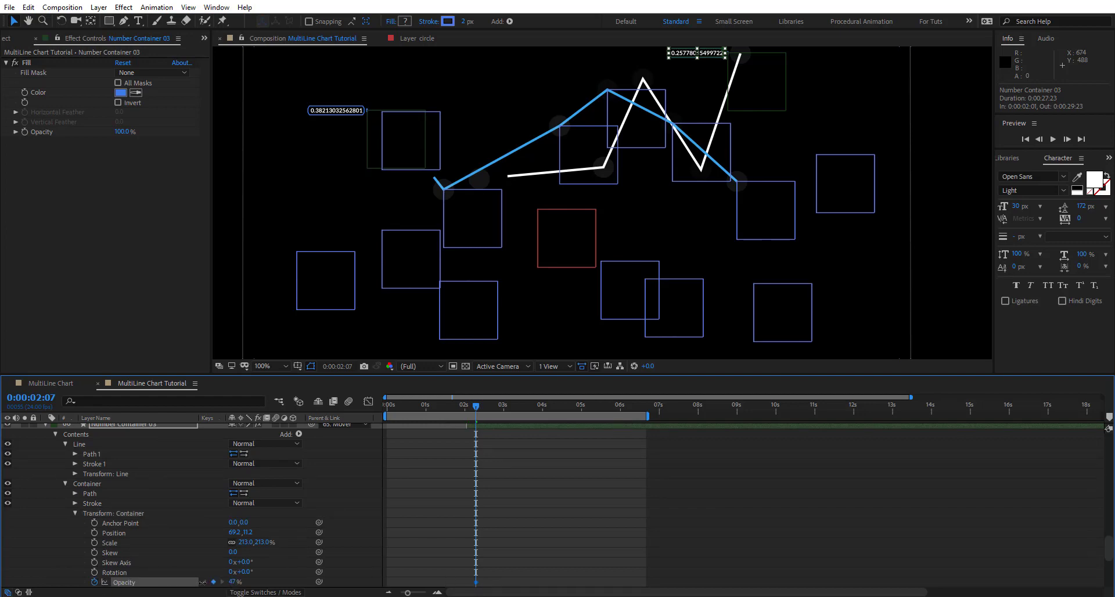
Build a seven-keyframe opacity flicker on the Container group over the following frames, starting at 0% and ending at 50%.
left_click(232, 584)
key("Page_Down")
left_click_drag(233, 582, 255, 583)
key("Page_Down")
key("Page_Down")
key("Page_Down")
key("Page_Down")
key("Page_Down")
key("Page_Down")
left_click_drag(492, 406, 496, 410)
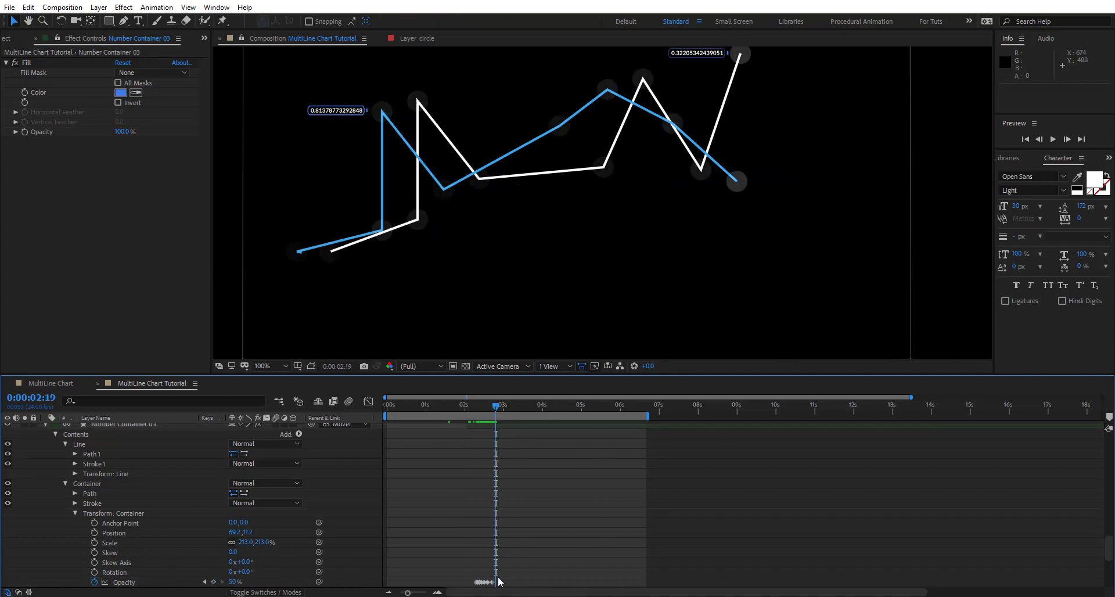
Copy the seven opacity keyframes to the Line group's opacity in Number Container 03, starting at 0:00:02:05, and scrub to check the flicker.
left_click_drag(511, 576, 472, 585)
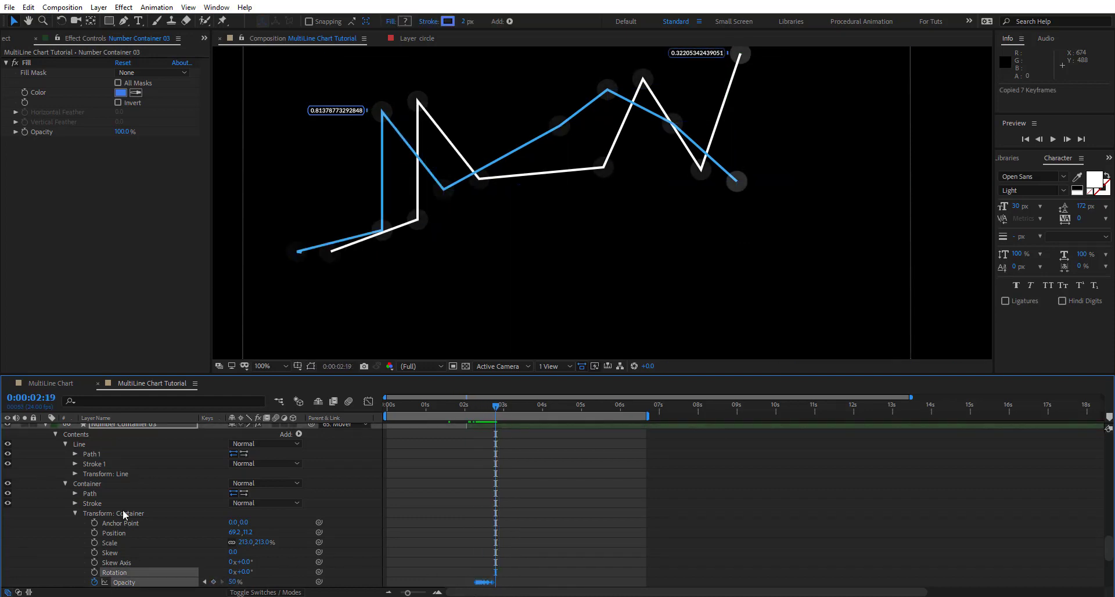
left_click(107, 504)
left_click(107, 474)
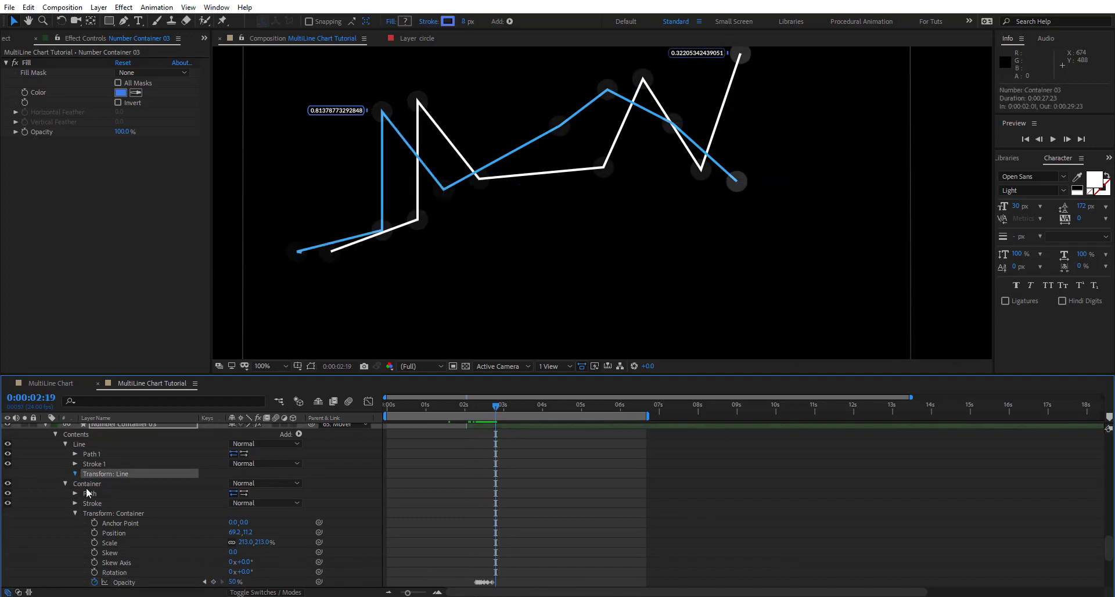
left_click(125, 543)
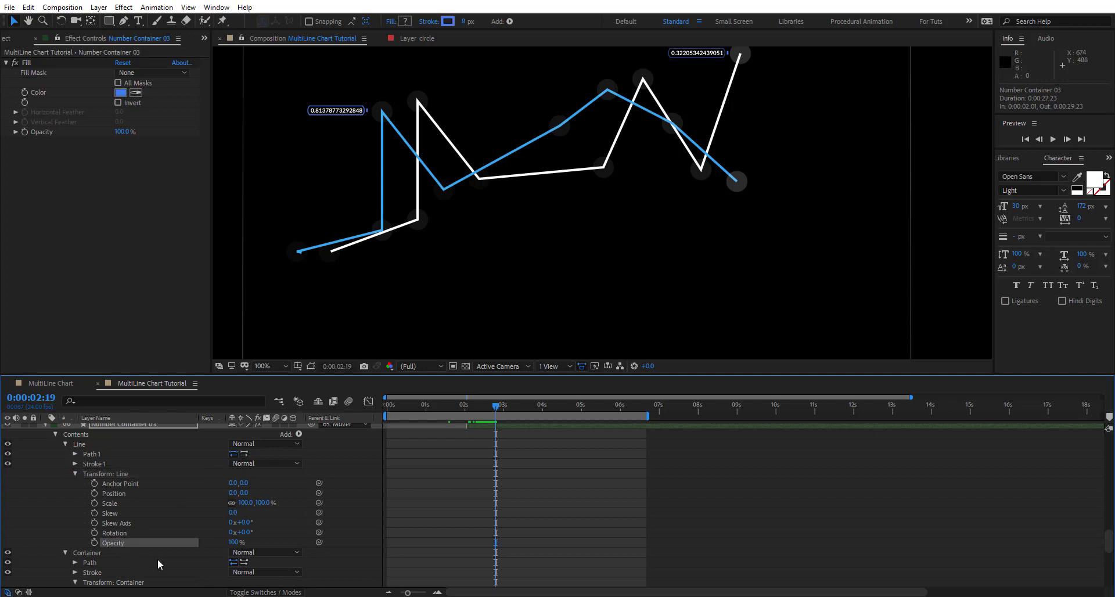
left_click(472, 404)
key("ctrl+v")
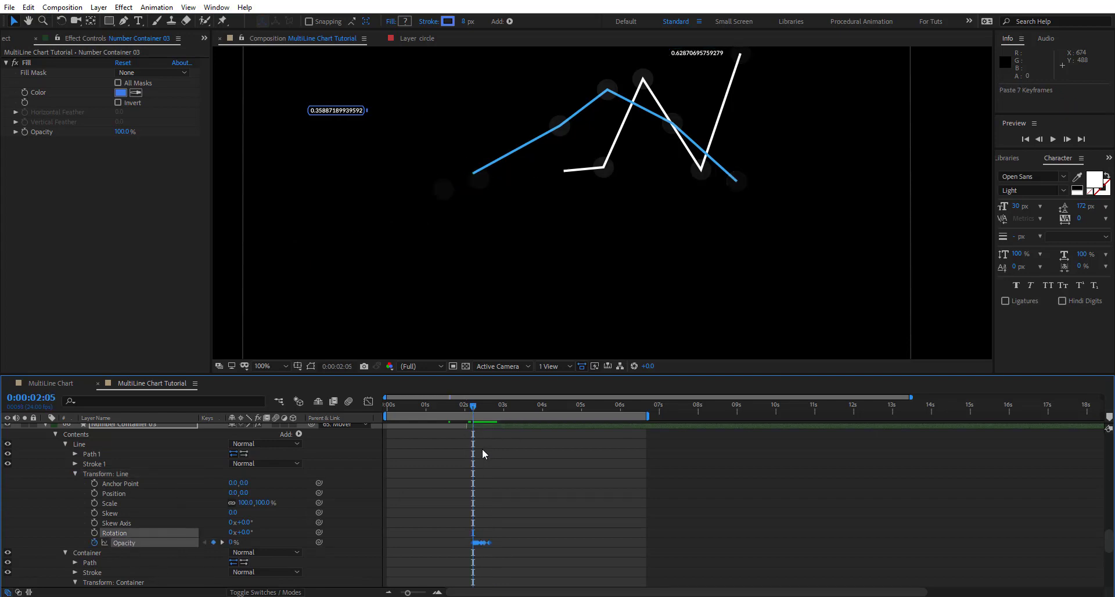
scroll(476, 402, "down", 1)
left_click_drag(475, 403, 487, 405)
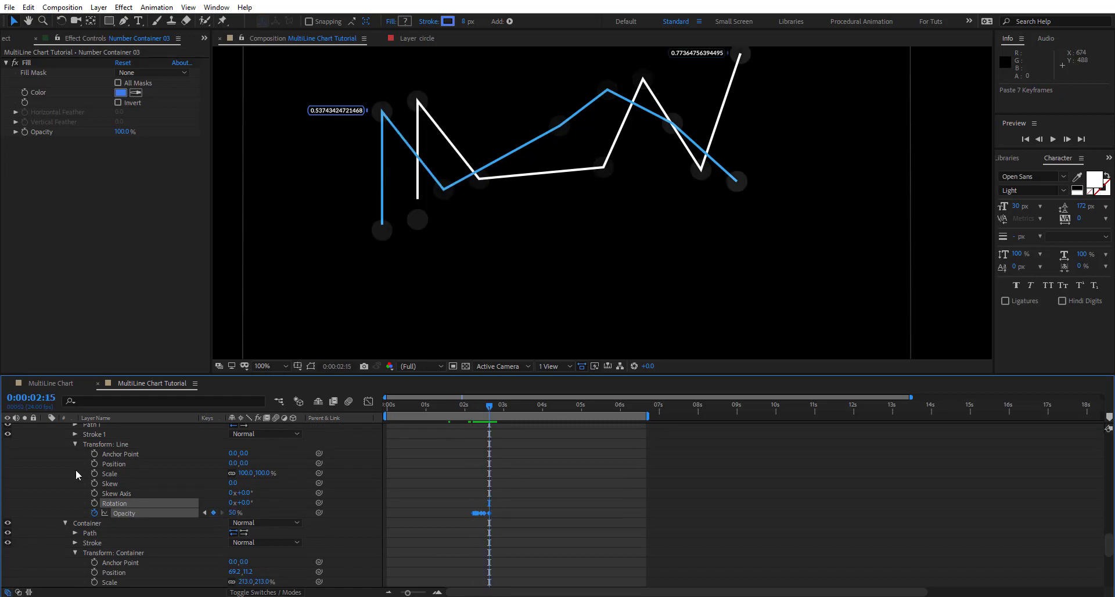
Paste the flicker keyframes onto the Line group's opacity in Number Container 04, starting at 0:00:02:12.
scroll(76, 469, "up", 4)
left_click(110, 503)
left_click(109, 491)
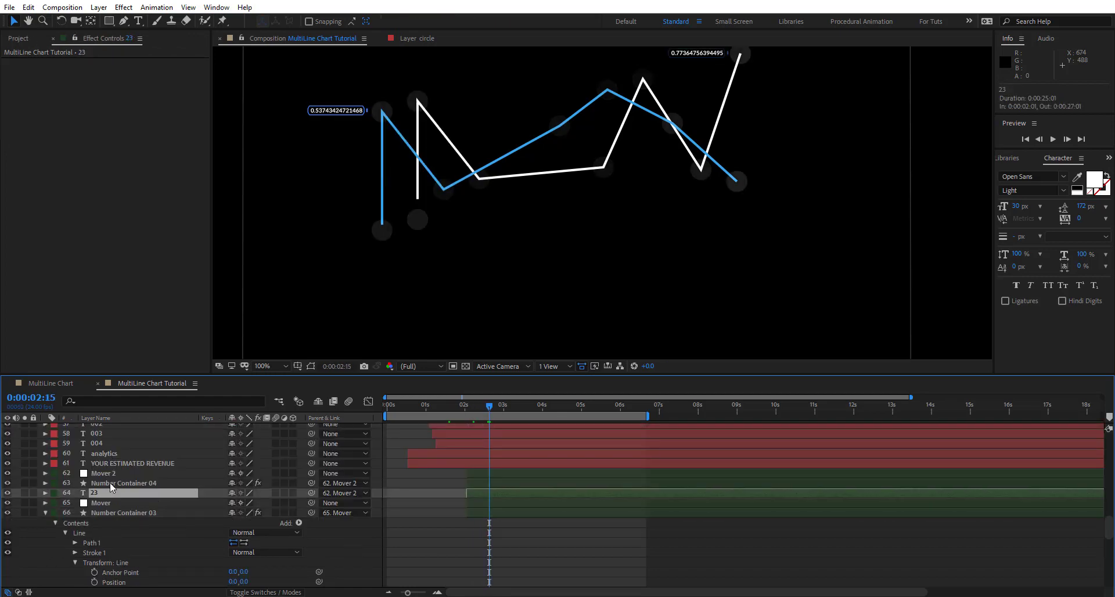
left_click(110, 483)
left_click(46, 483)
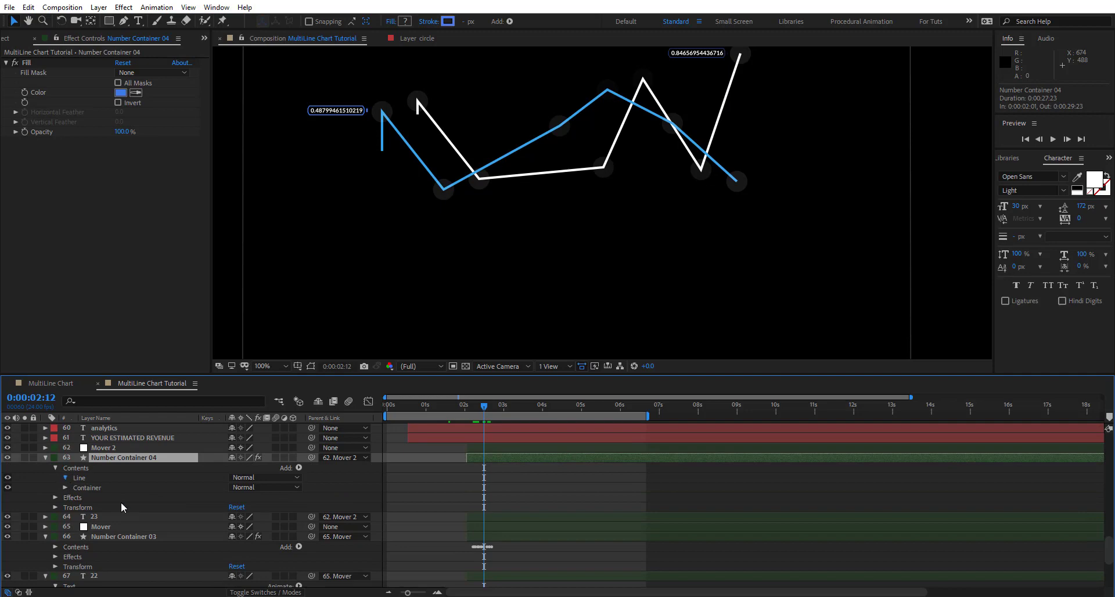
left_click(124, 576)
key("ctrl+v")
scroll(175, 529, "down", 2)
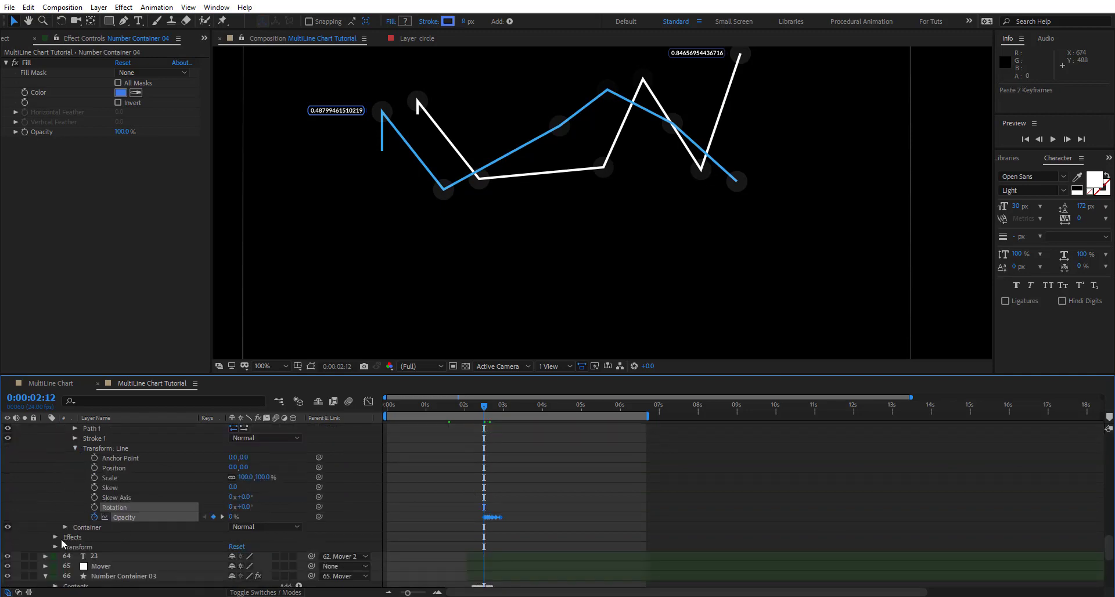
Paste the same flicker keyframes onto the Container group's opacity in Number Container 04 and nudge them slightly forward in time.
left_click(65, 527)
scroll(104, 541, "down", 3)
left_click(134, 552)
key("ctrl+v")
left_click_drag(483, 412, 505, 448)
left_click_drag(489, 444, 491, 446)
Collapse Number Container 04, fit the composition in the viewer and preview the animation from 0:00:03:14.
scroll(493, 447, "up", 5)
left_click_drag(487, 407, 527, 408)
key("u")
left_click(271, 367)
left_click(279, 380)
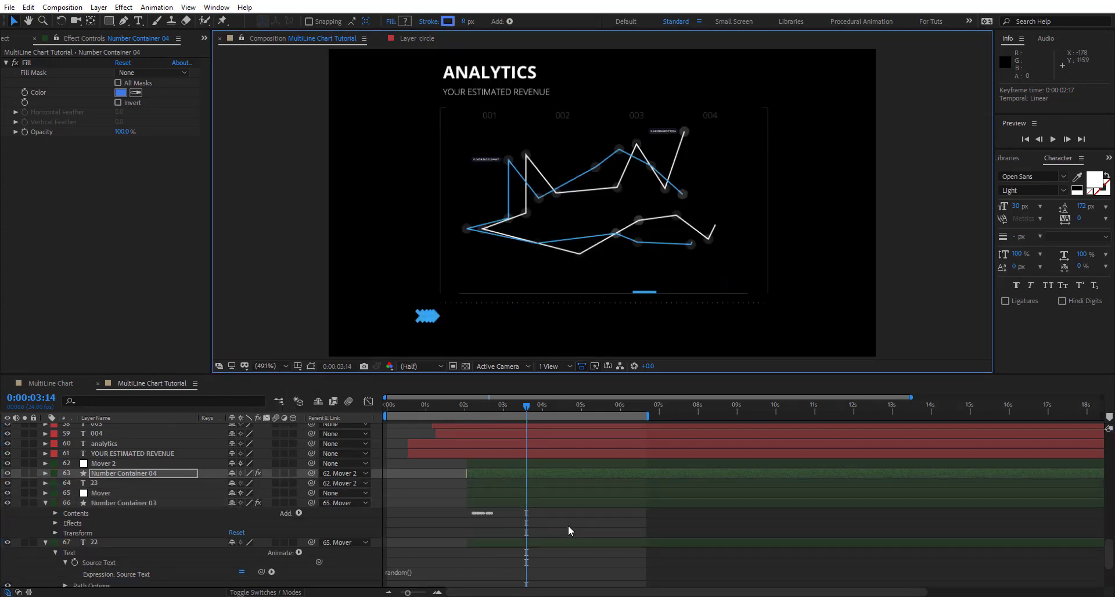
key("space")
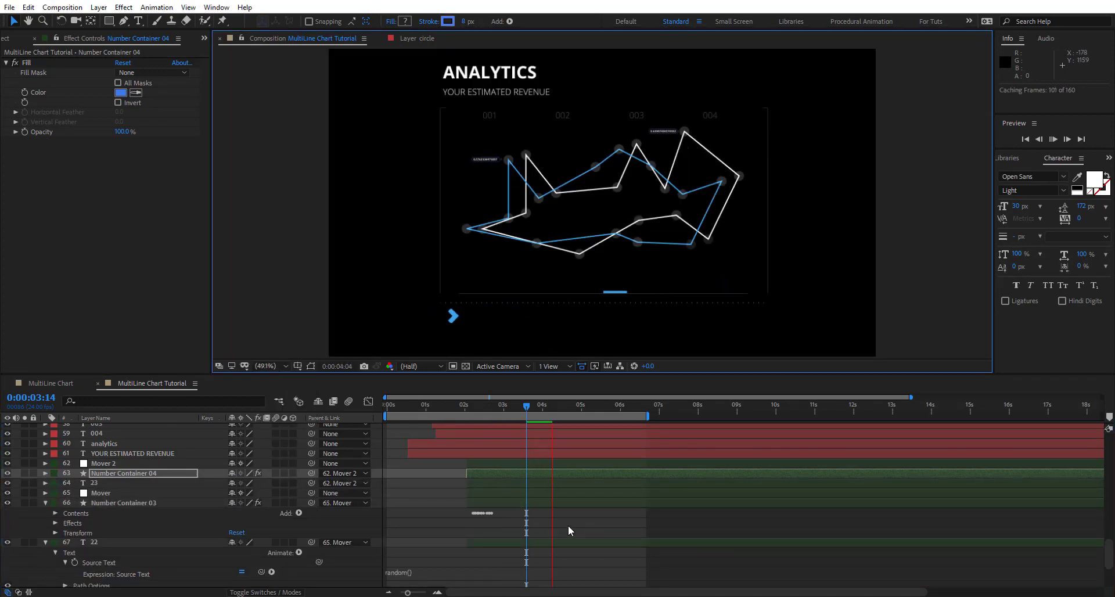